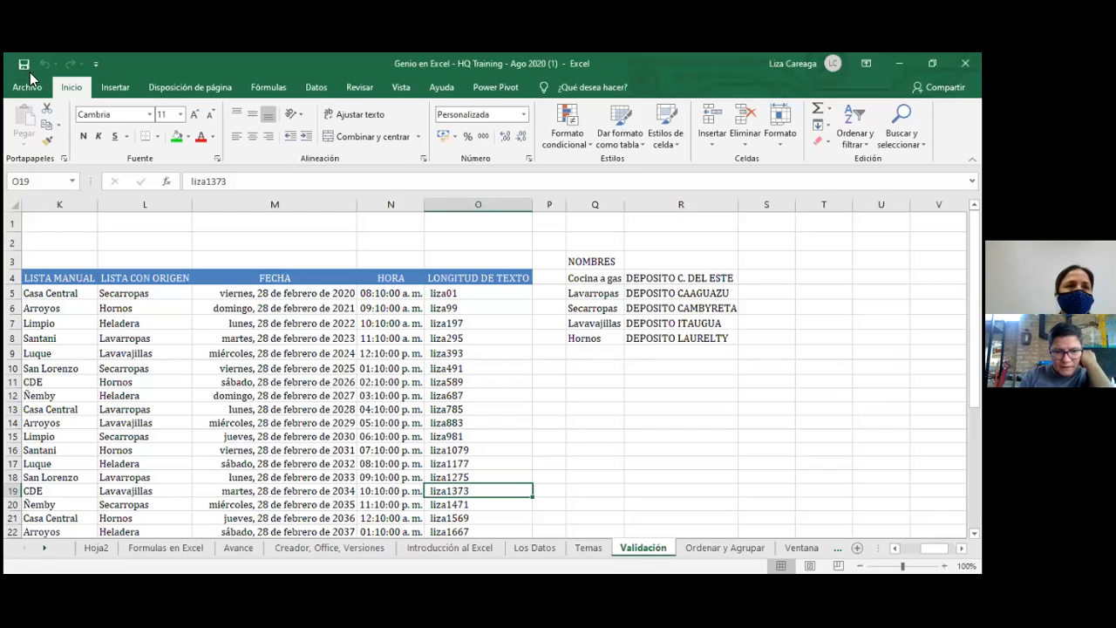
# Open the Ordenar y Agrupar worksheet
pyautogui.click(715, 550)
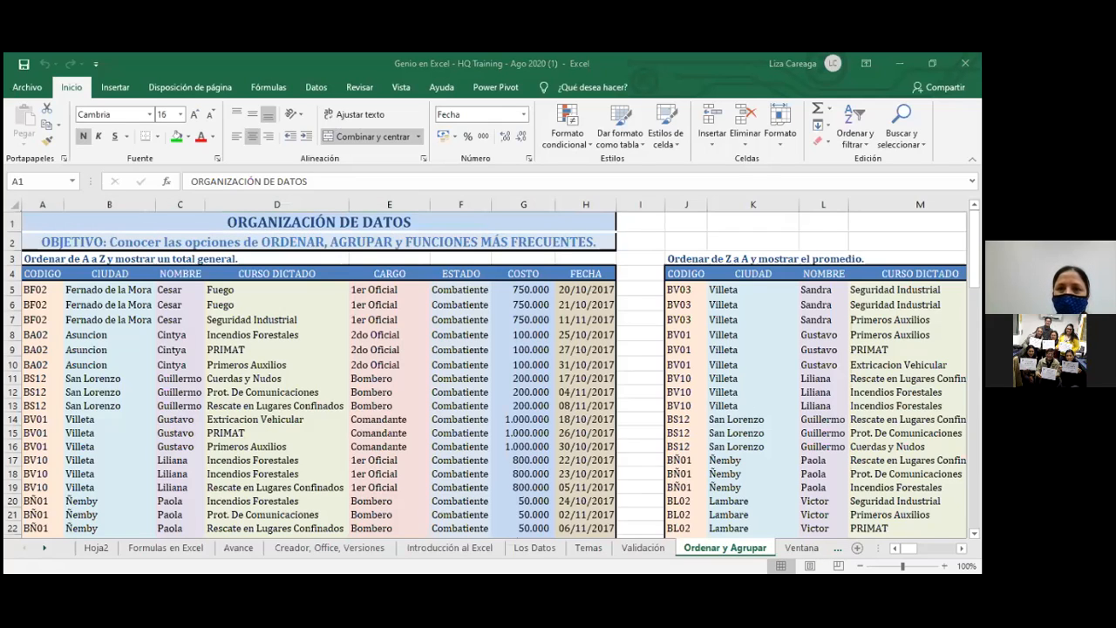
pyautogui.click(666, 237)
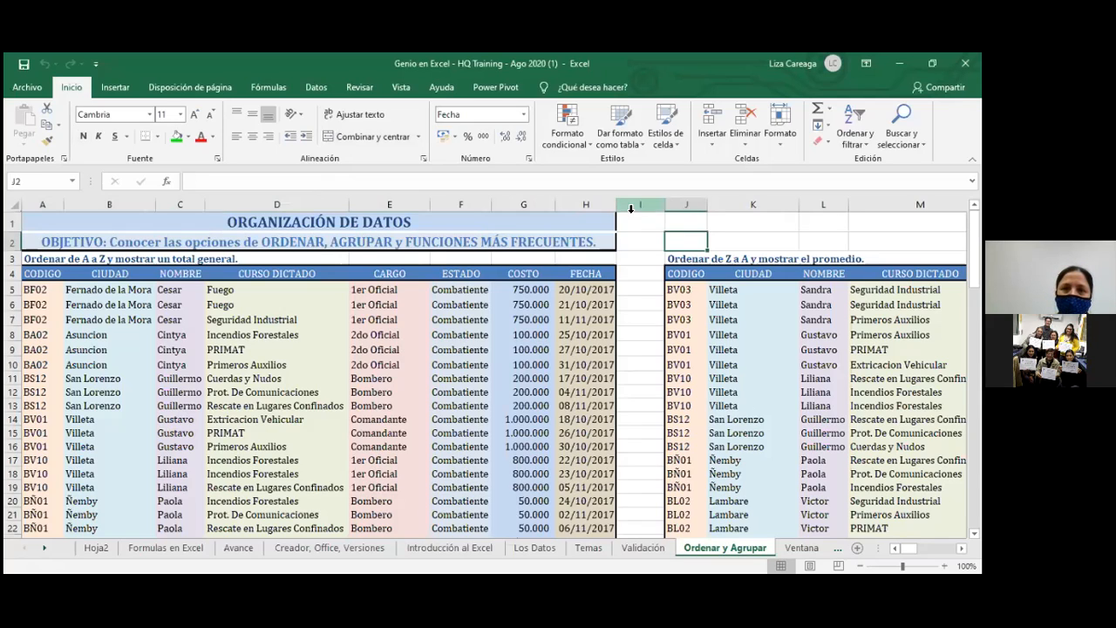
# Fill the empty column I between the two data tables with white
pyautogui.click(640, 204)
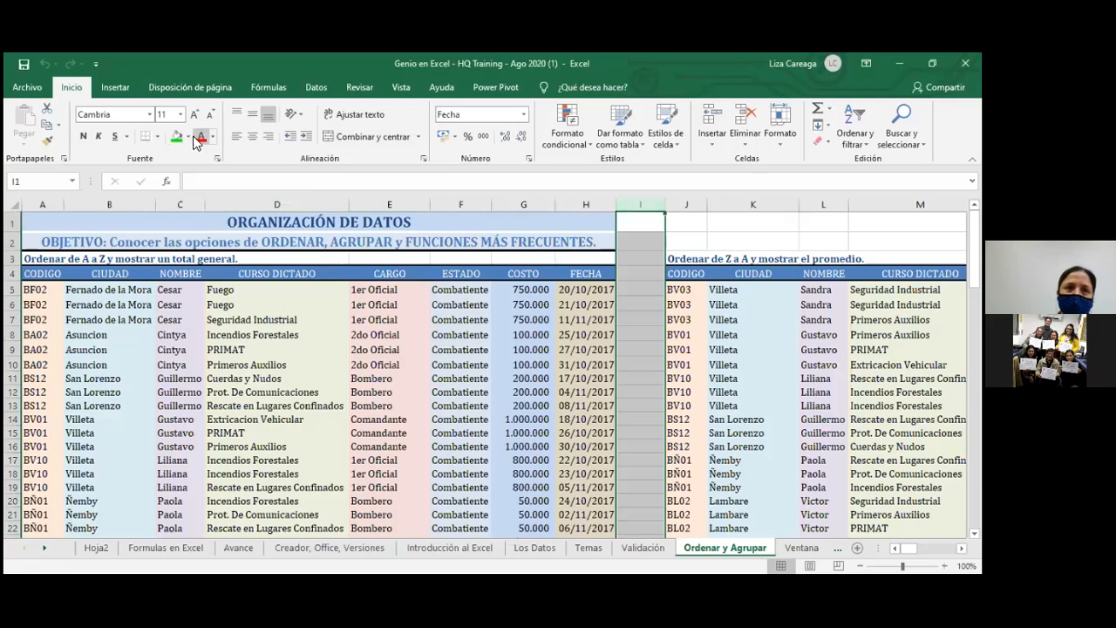
pyautogui.click(179, 137)
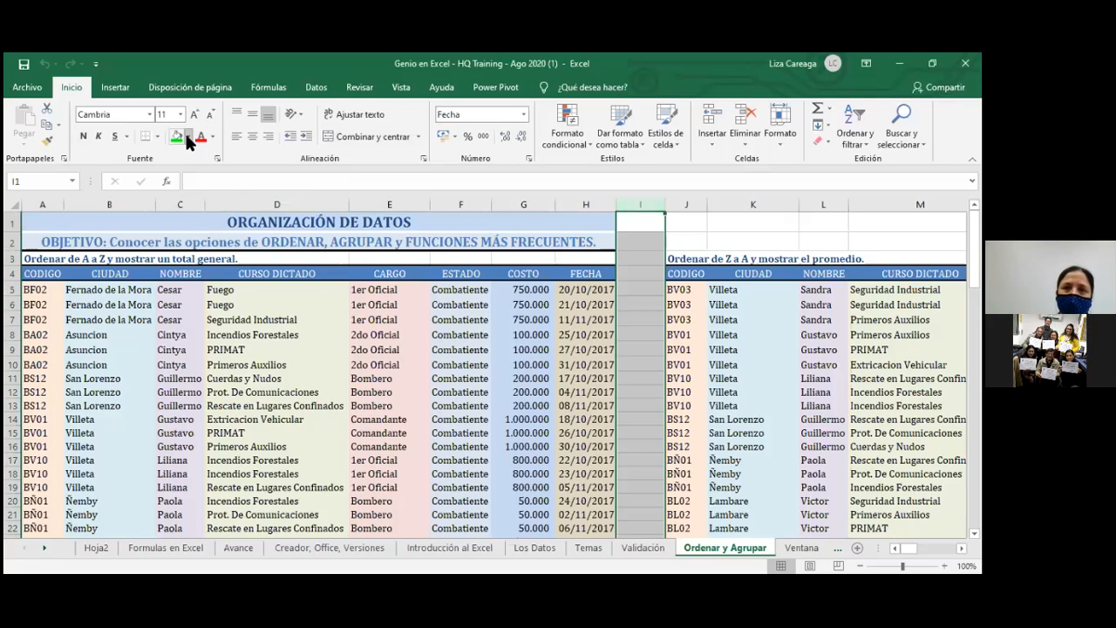
pyautogui.click(646, 260)
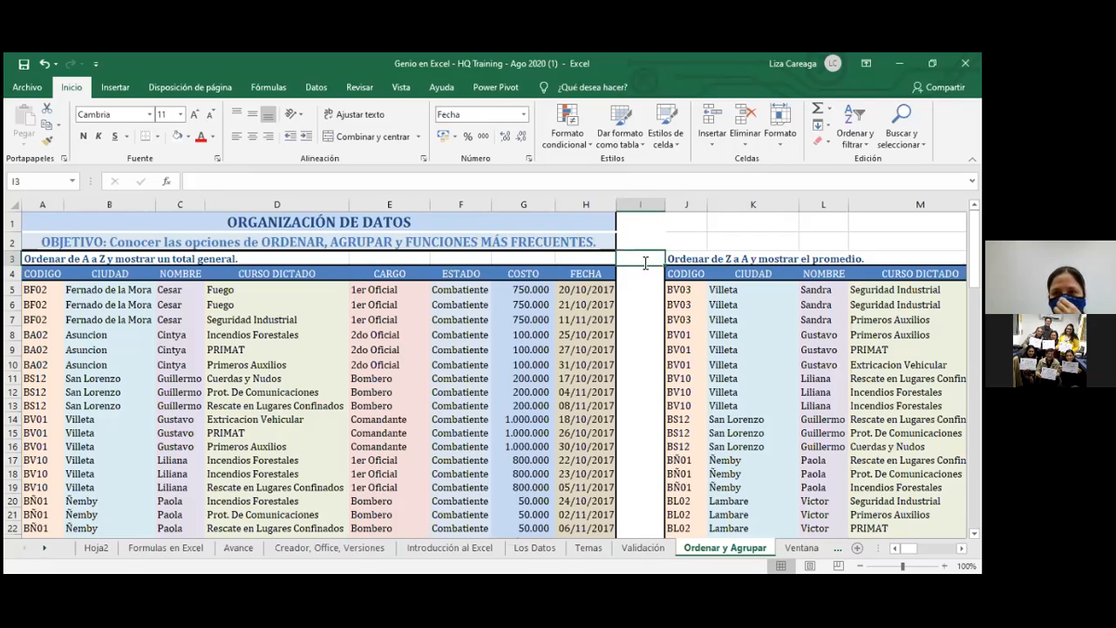
pyautogui.click(639, 406)
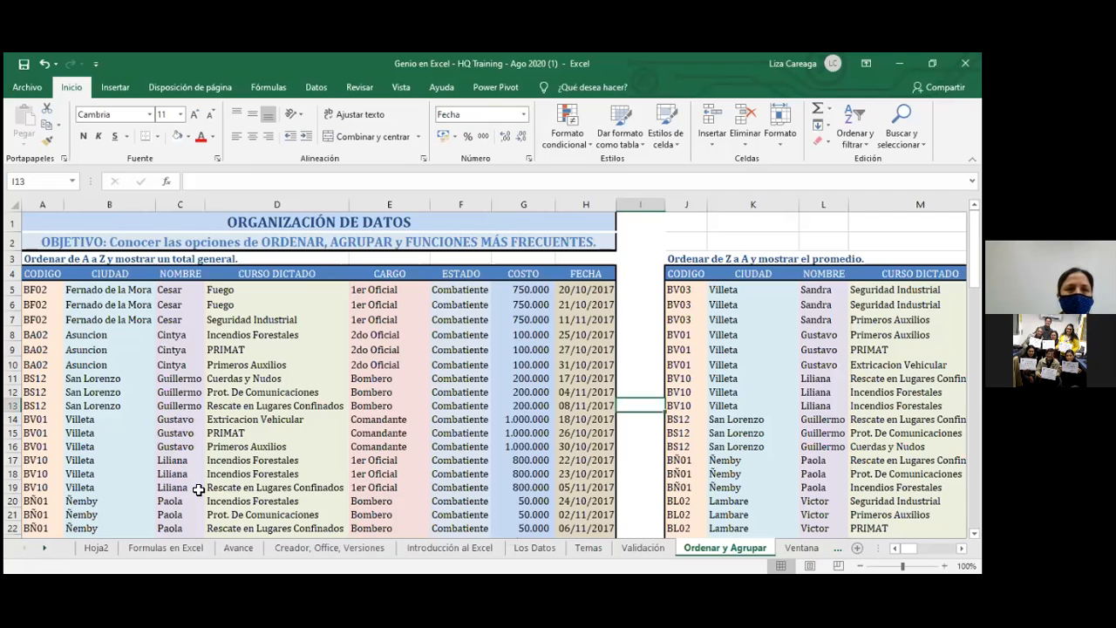
# Sort the first data table, from the headers in row 4 to row 31, by CIUDAD cell values from A to Z
pyautogui.scroll(-1, 138, 397)
pyautogui.scroll(-2, 138, 397)
pyautogui.scroll(3, 138, 396)
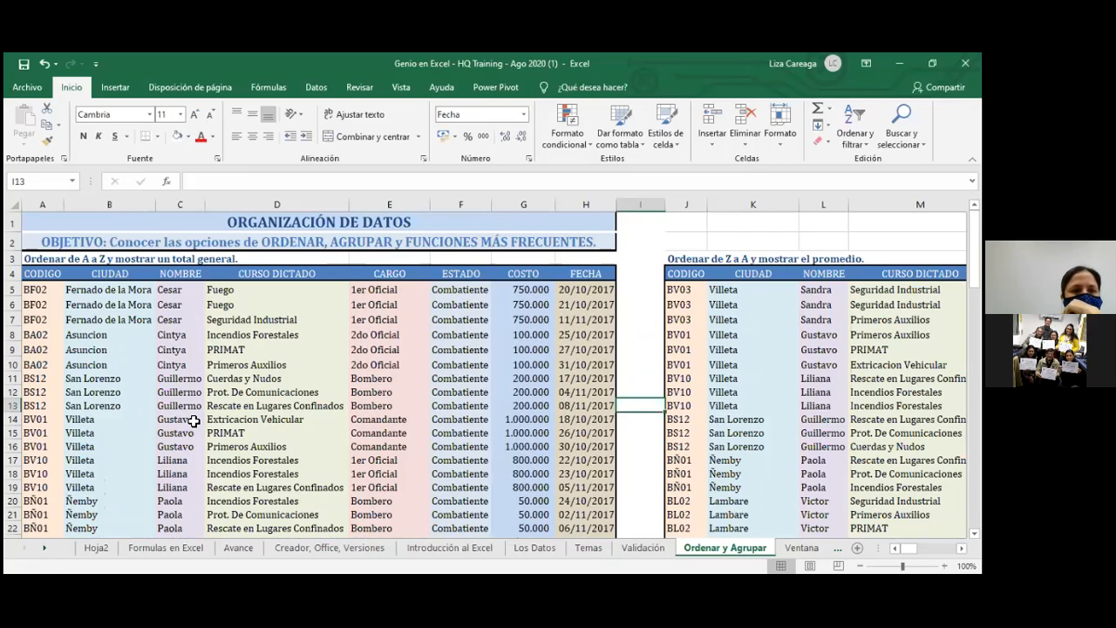
pyautogui.scroll(-3, 193, 421)
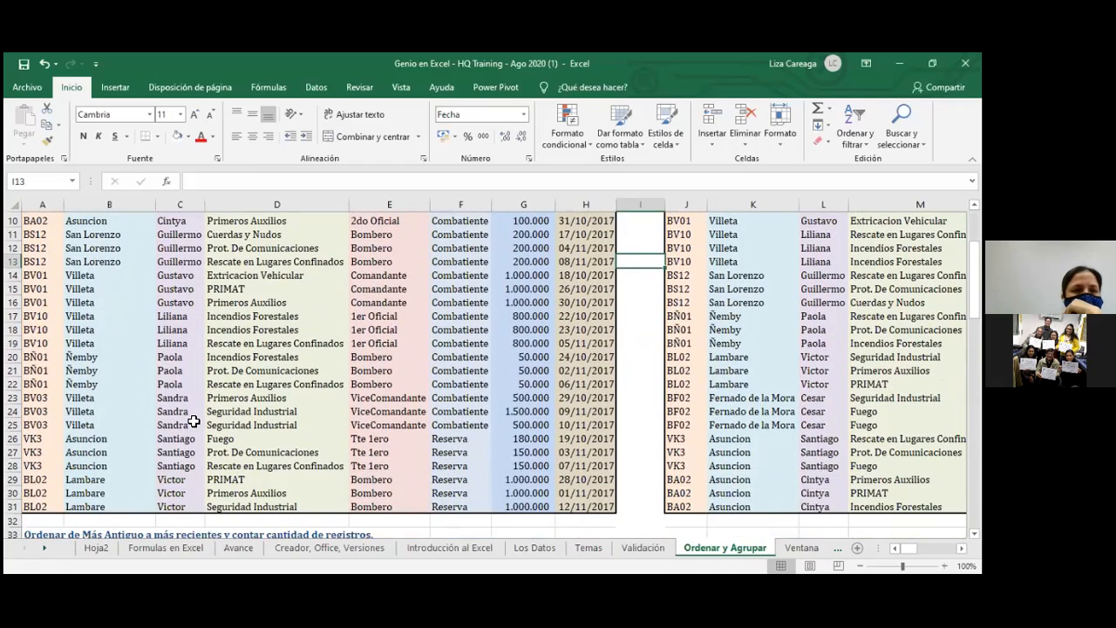
pyautogui.scroll(2, 194, 421)
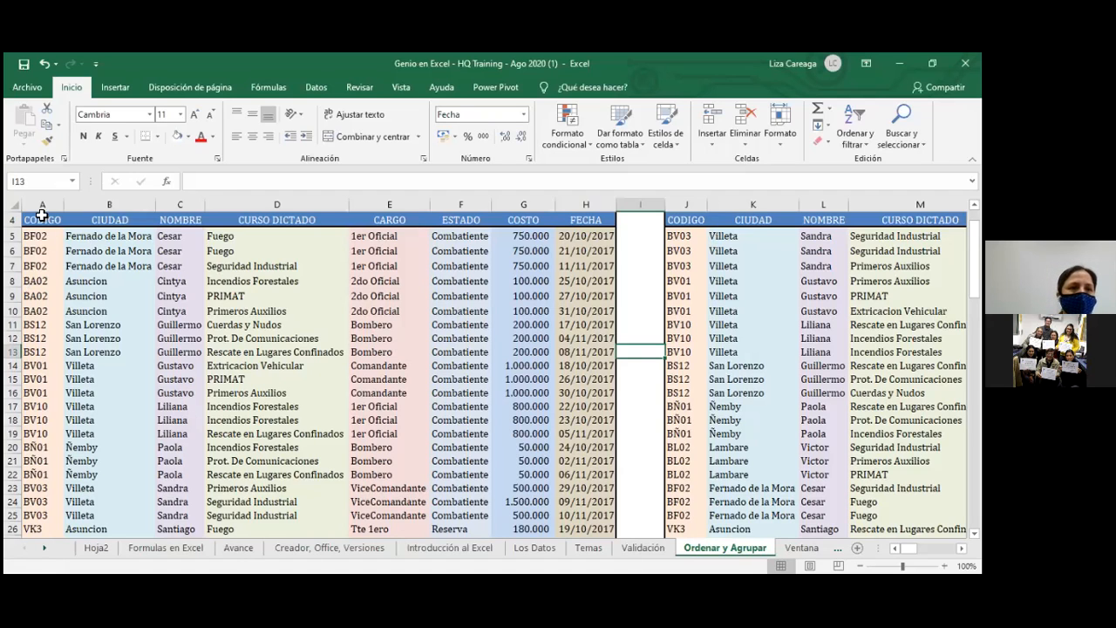
pyautogui.moveTo(35, 219); pyautogui.dragTo(588, 539)
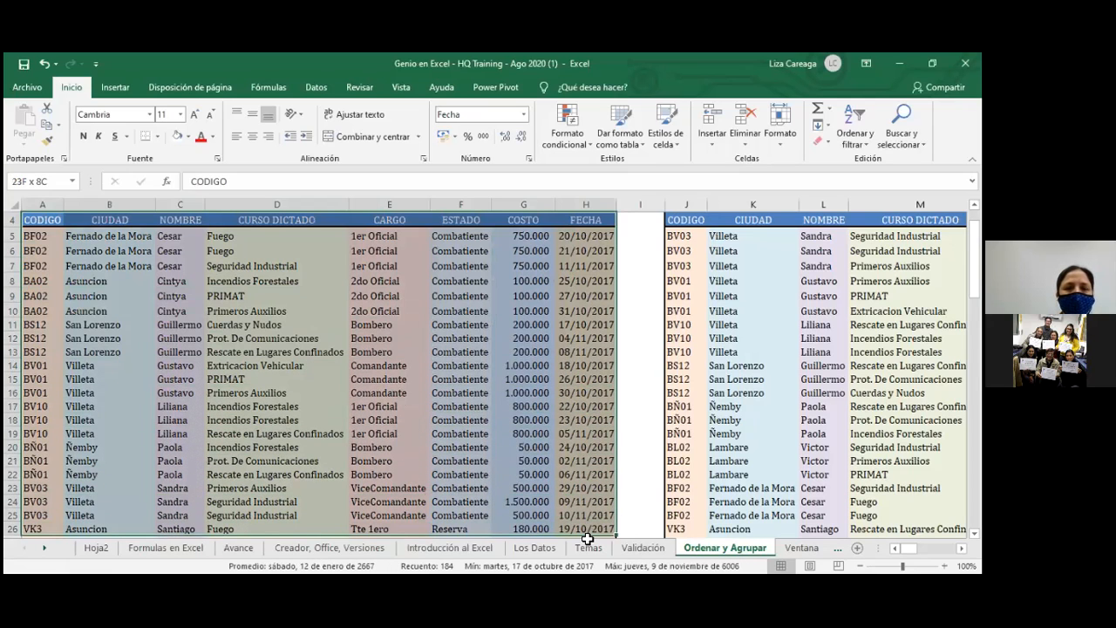
pyautogui.moveTo(588, 539); pyautogui.dragTo(588, 541)
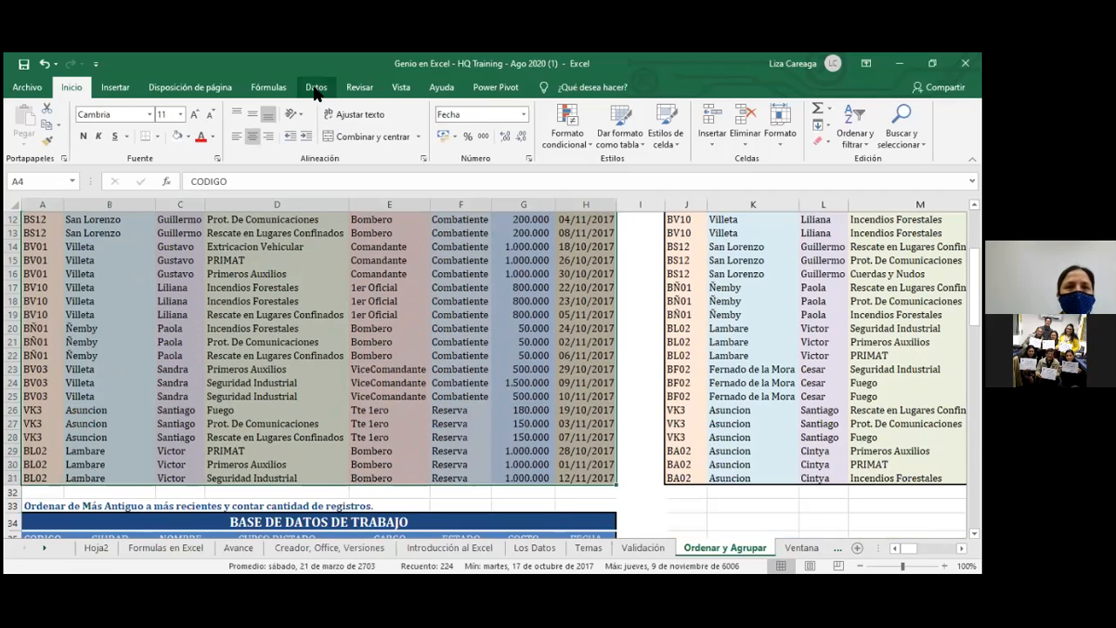
pyautogui.click(315, 87)
pyautogui.click(464, 137)
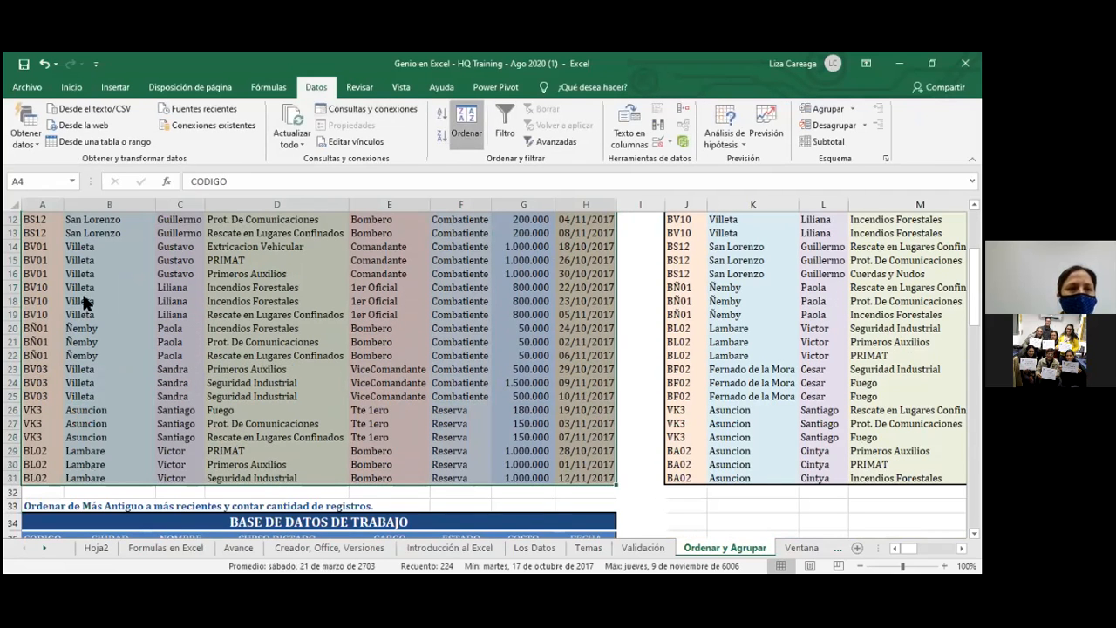
pyautogui.click(401, 286)
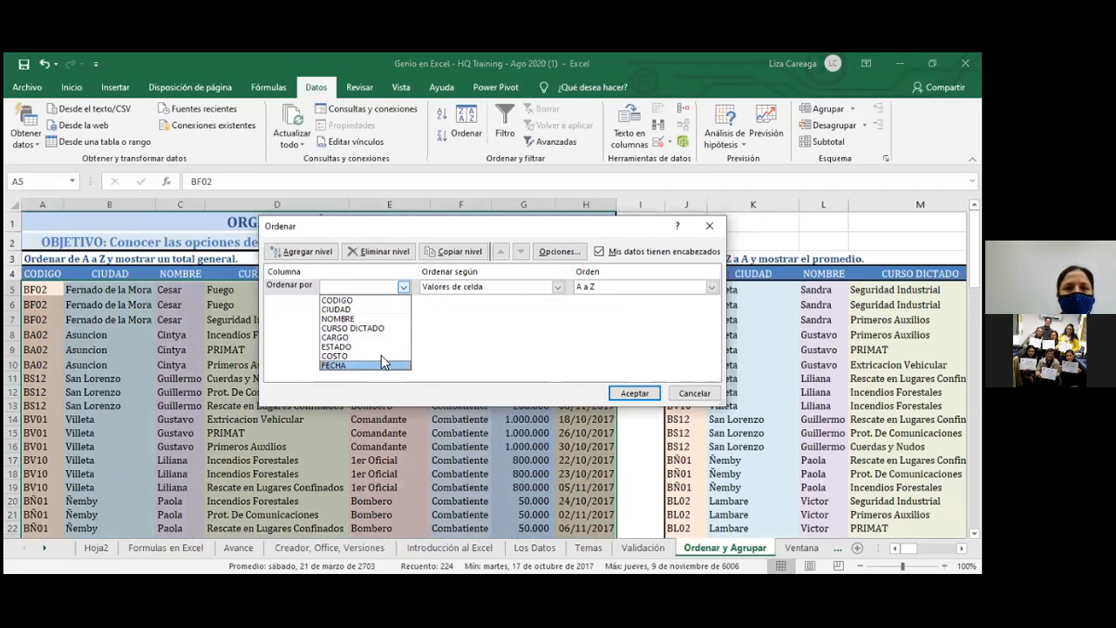
pyautogui.click(376, 310)
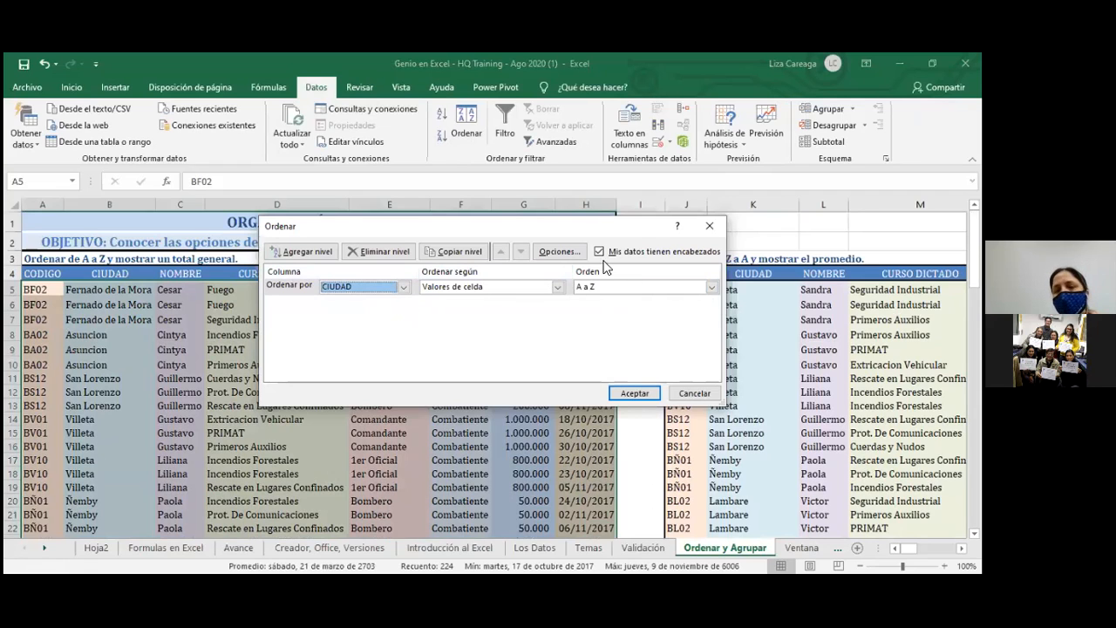
pyautogui.click(635, 393)
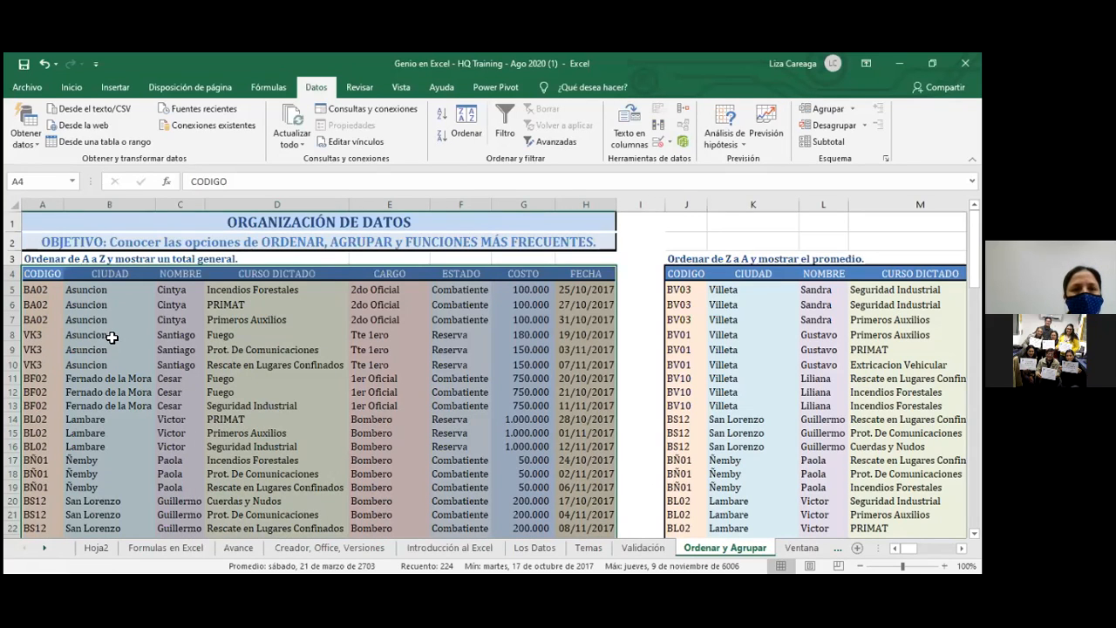
pyautogui.click(639, 352)
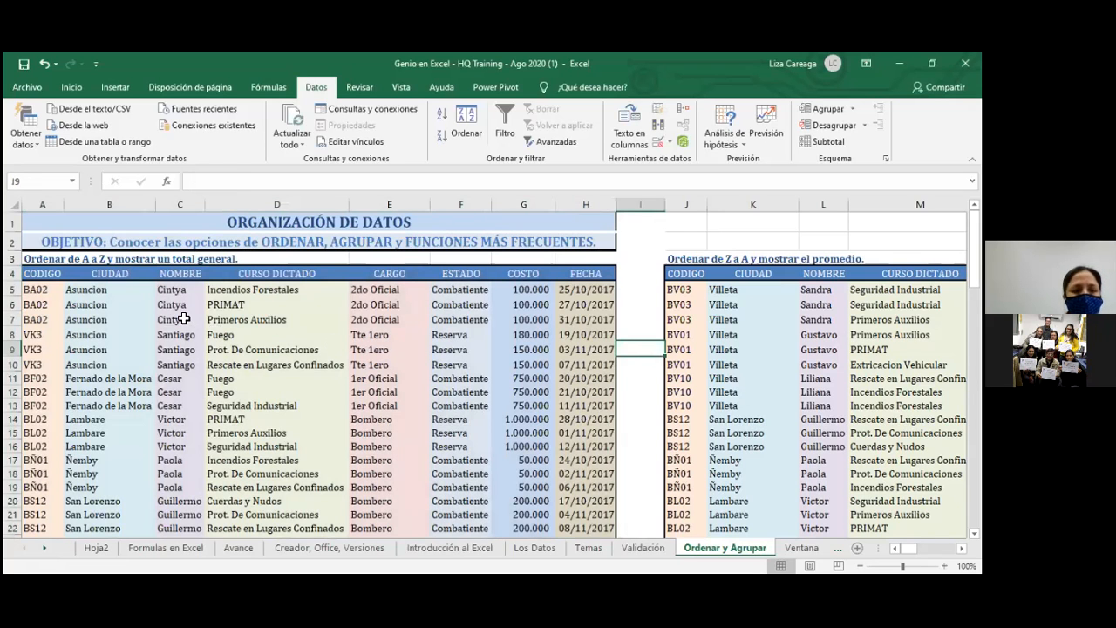
# Undo the sort of the first table and the white fill of column I
pyautogui.hotkey('ctrl', 'z')
pyautogui.hotkey('ctrl', 'c')
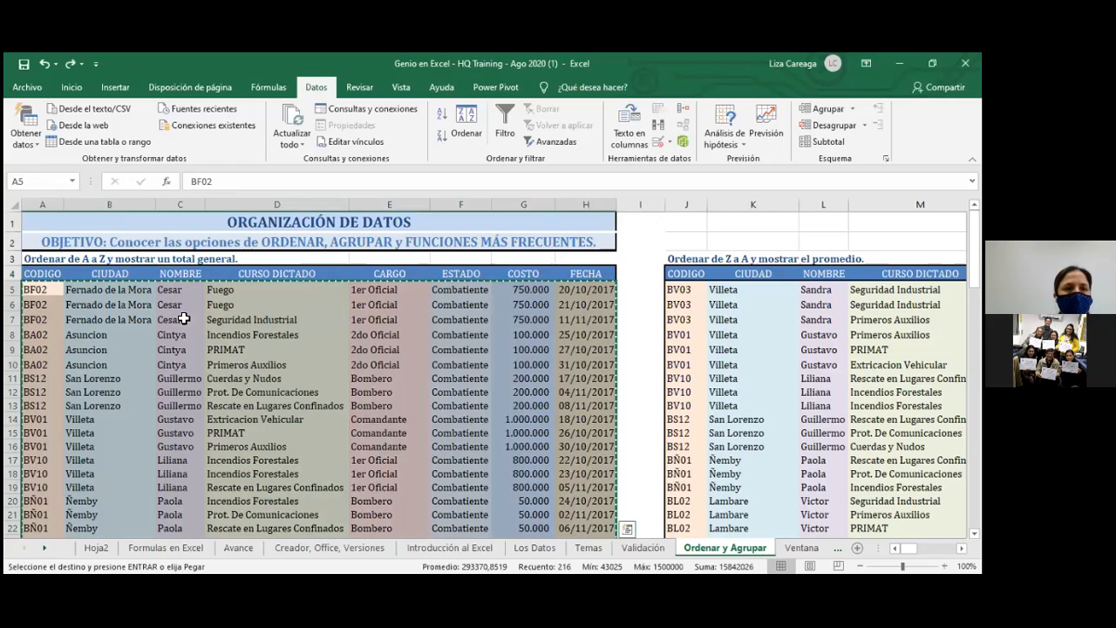
pyautogui.hotkey('ctrl', 'z')
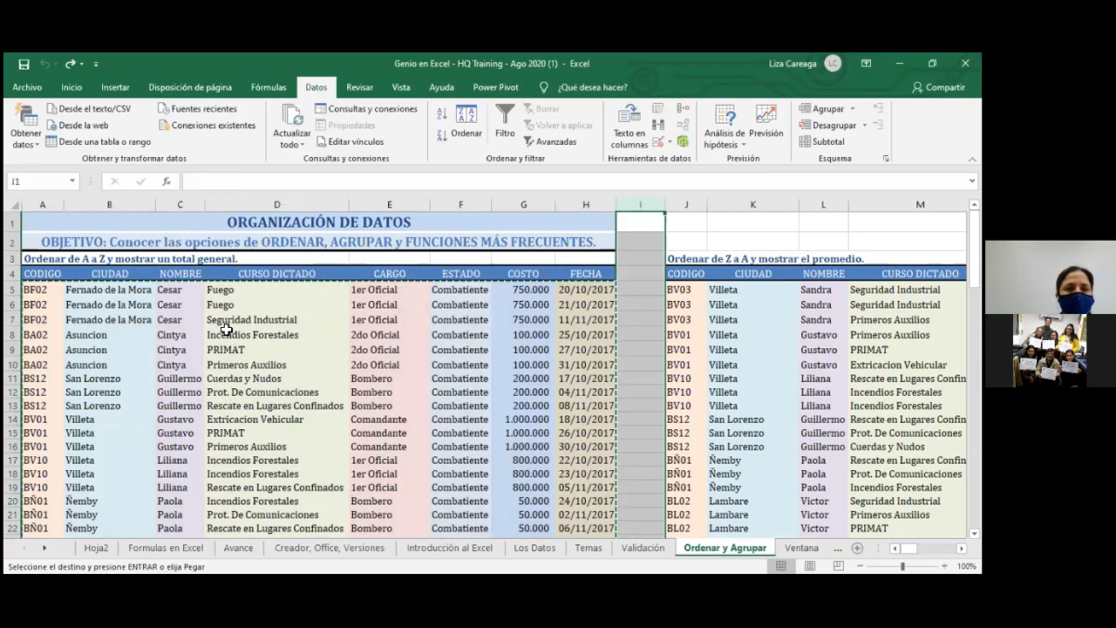
pyautogui.click(316, 348)
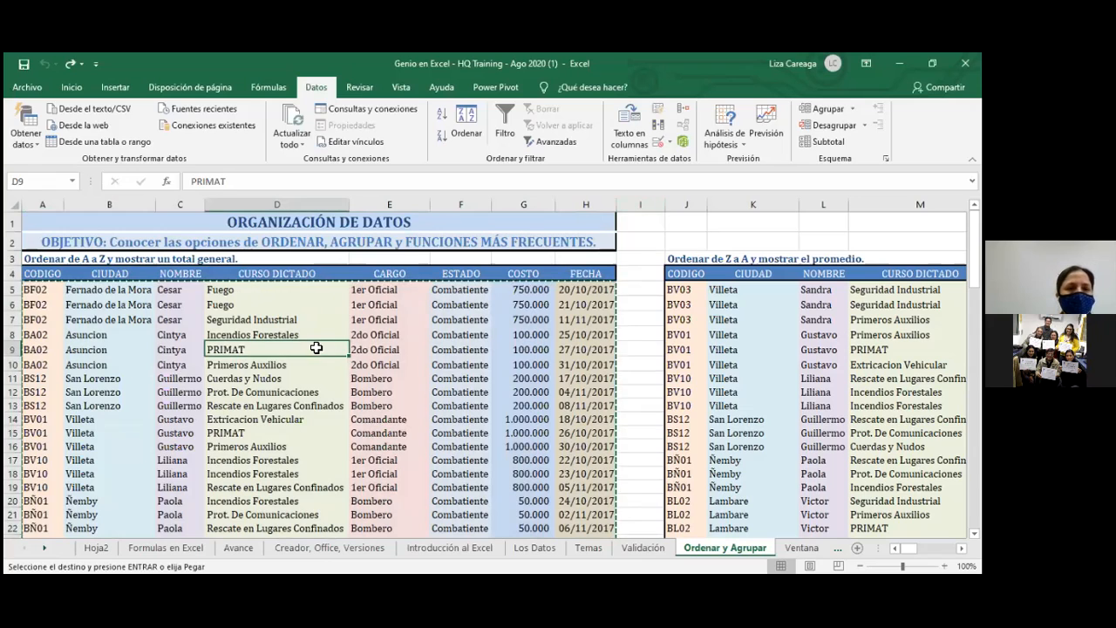
pyautogui.hotkey('ctrl', 'y')
pyautogui.click(640, 244)
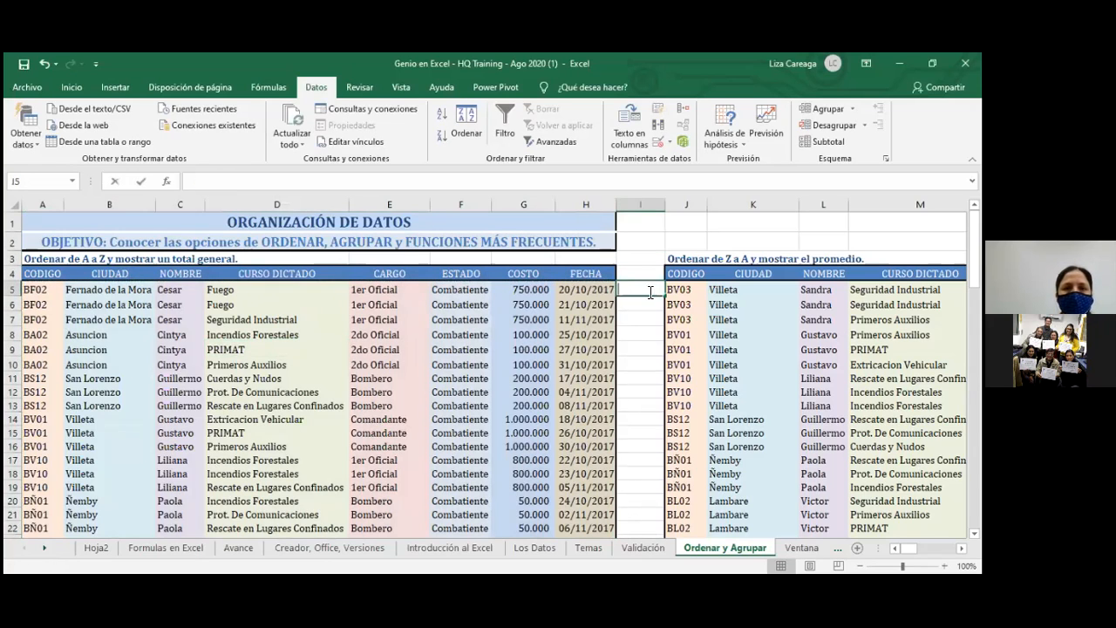
# Try to sort the first table's CIUDAD column (B4:B31) from A to Z, expanding the selection to the adjacent data
pyautogui.click(121, 272)
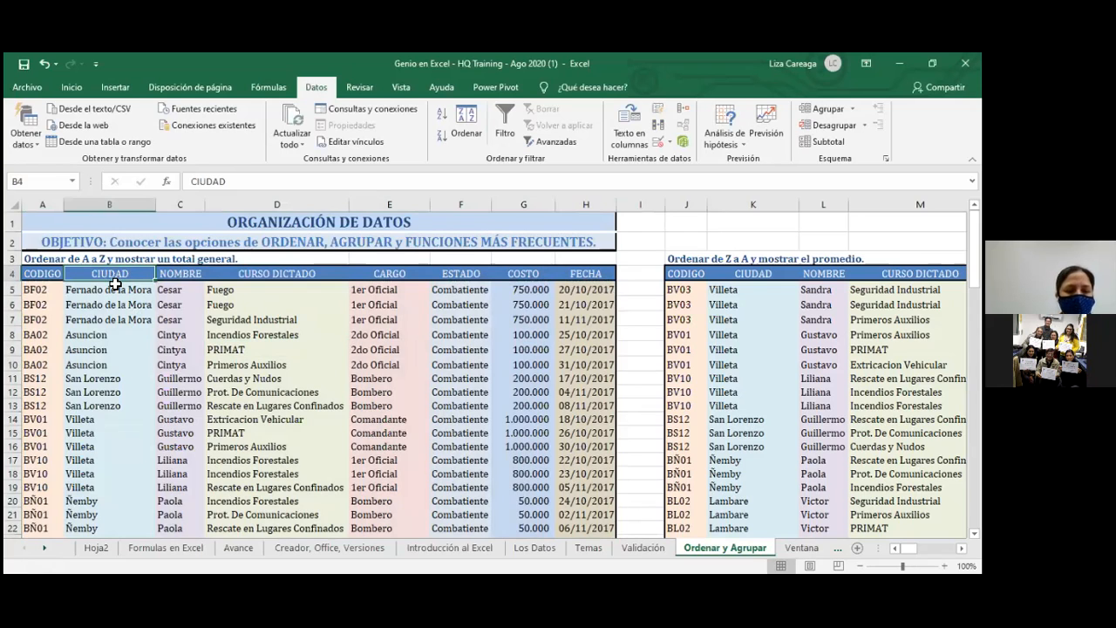
pyautogui.hotkey('ctrl', 'shift', 'Down')
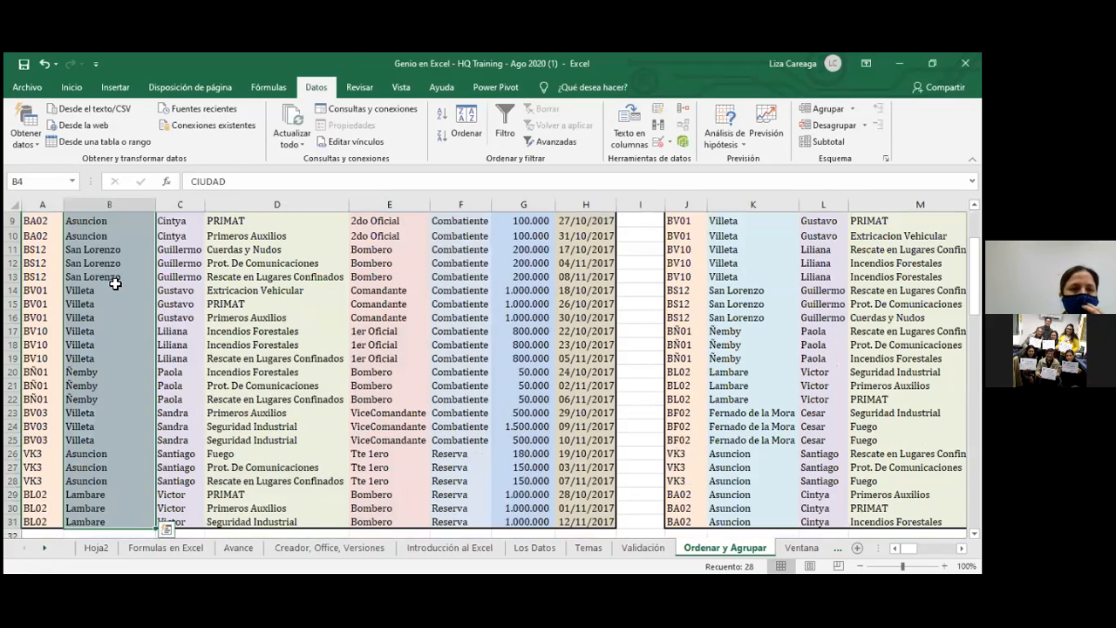
pyautogui.scroll(3, 148, 314)
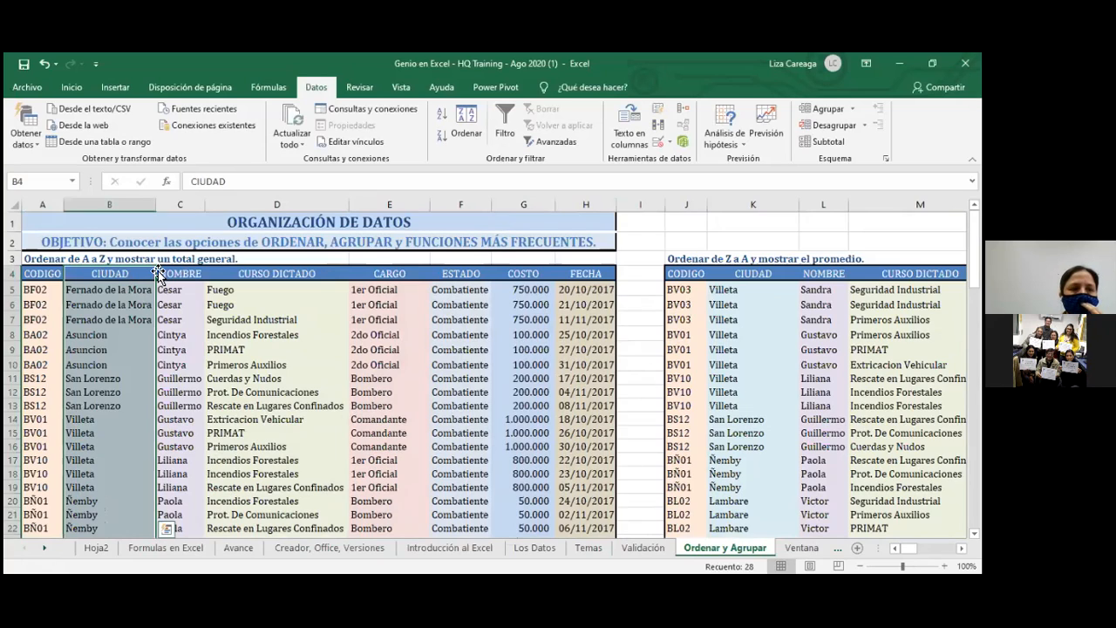
pyautogui.click(442, 120)
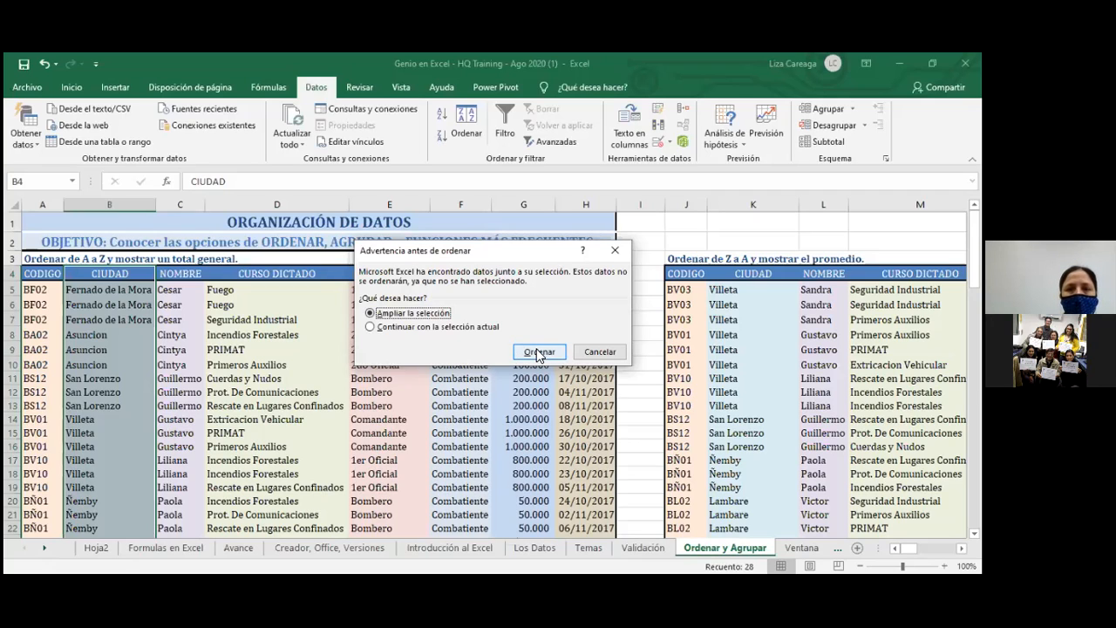
pyautogui.click(538, 352)
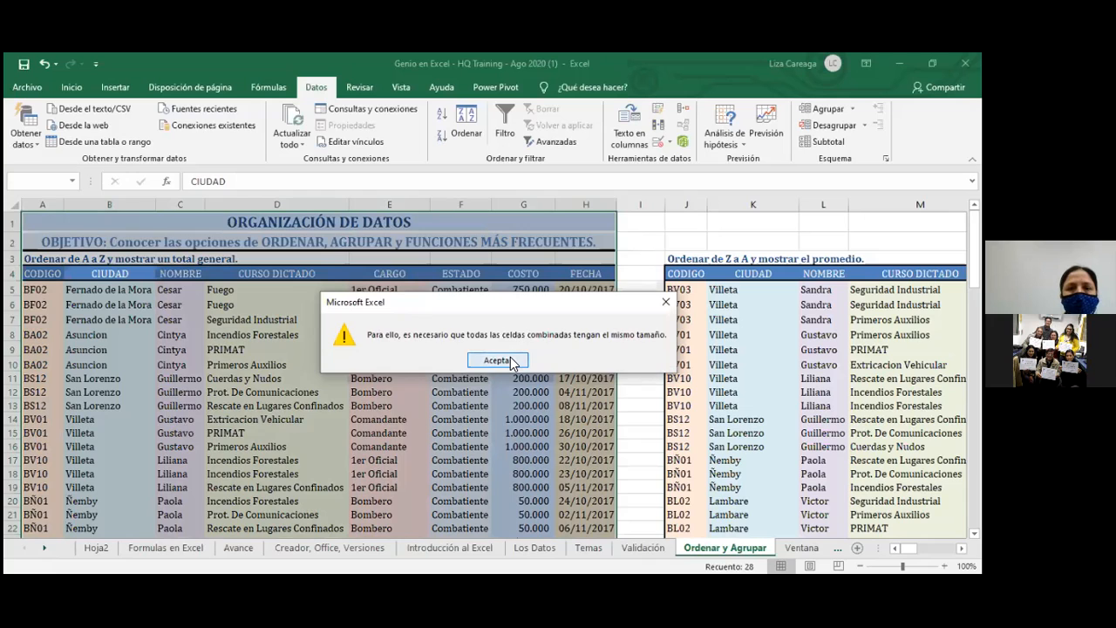
pyautogui.click(514, 362)
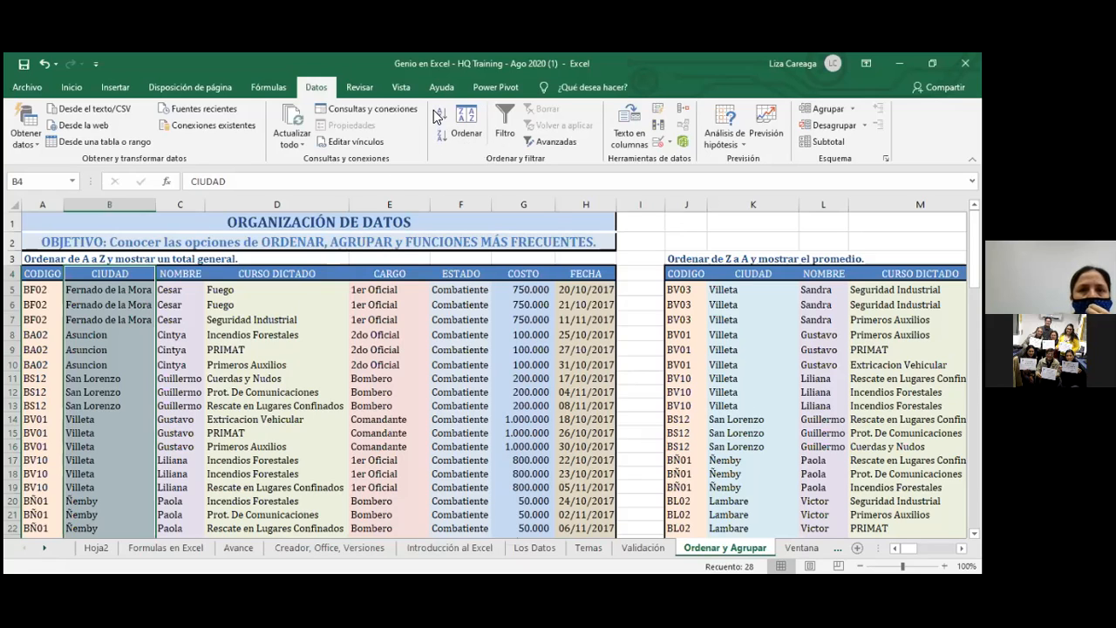
# Sort only the selected CIUDAD column from A to Z, continuing with the current selection, and undo that sort
pyautogui.click(439, 137)
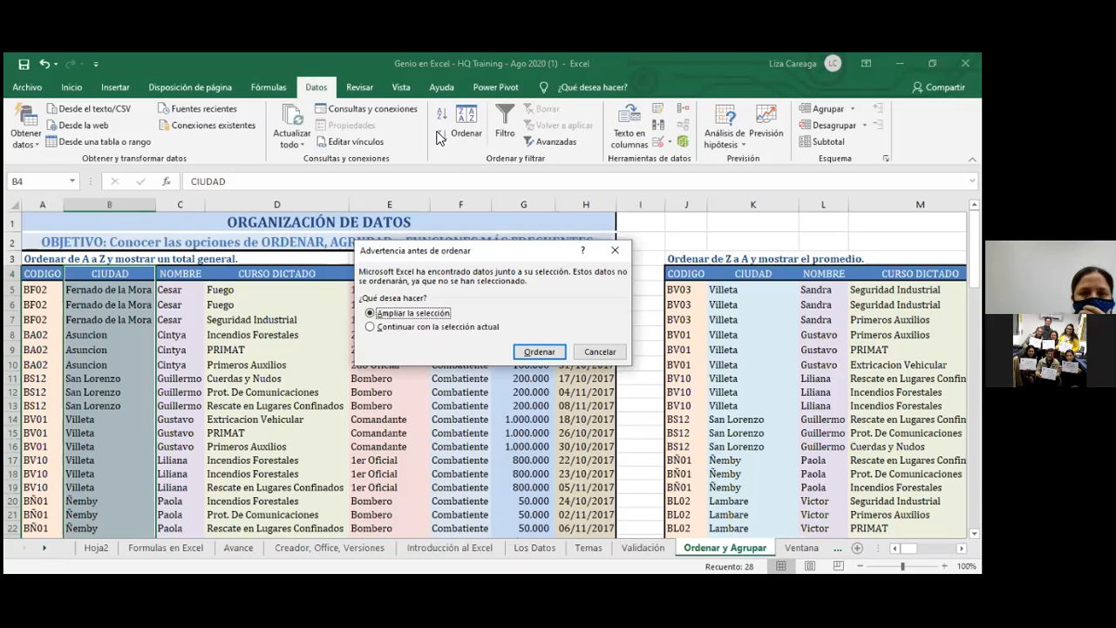
pyautogui.click(370, 327)
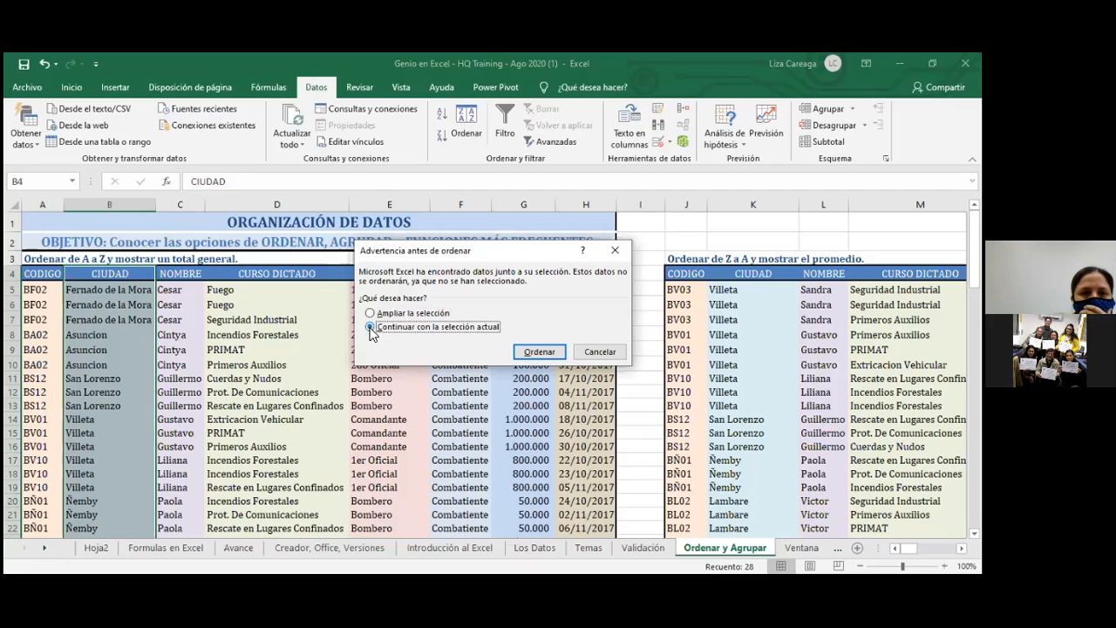
pyautogui.click(532, 352)
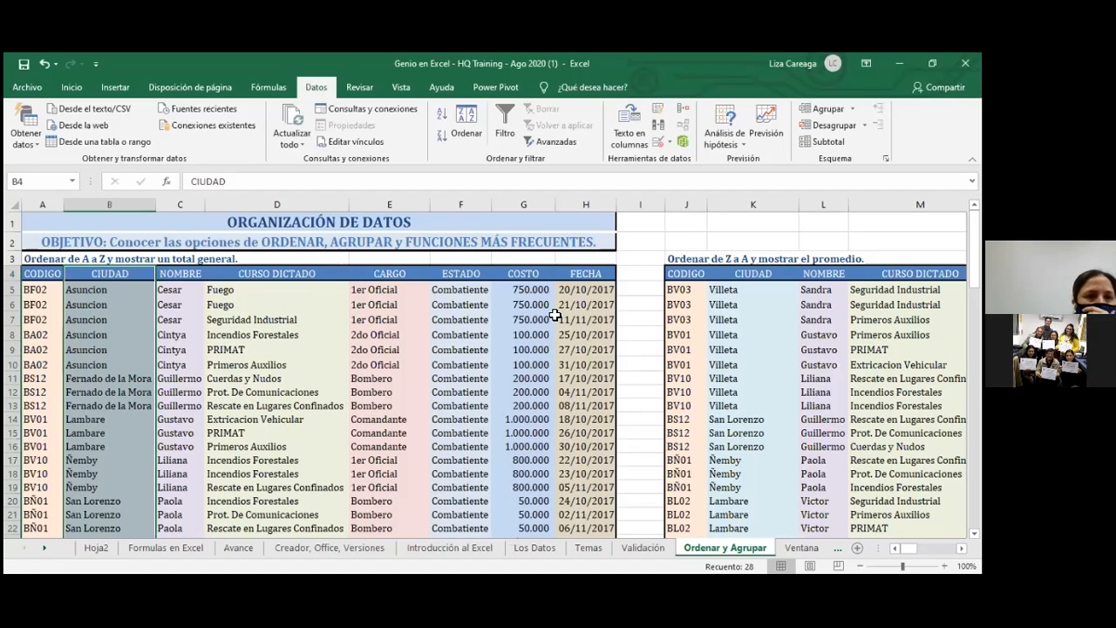
pyautogui.click(108, 290)
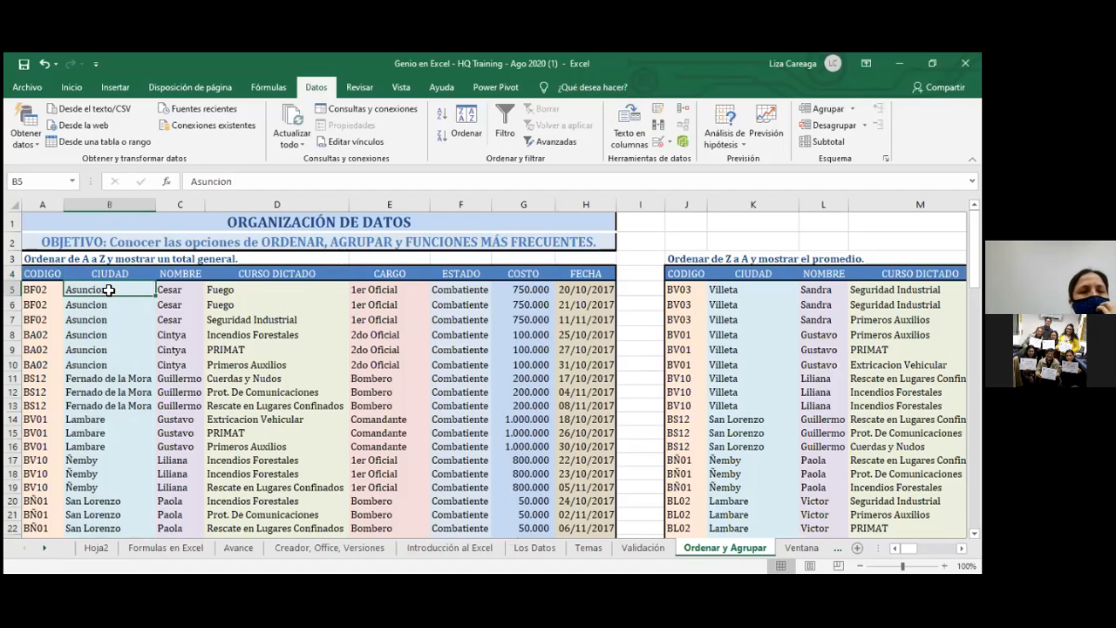
pyautogui.hotkey('ctrl', 'z')
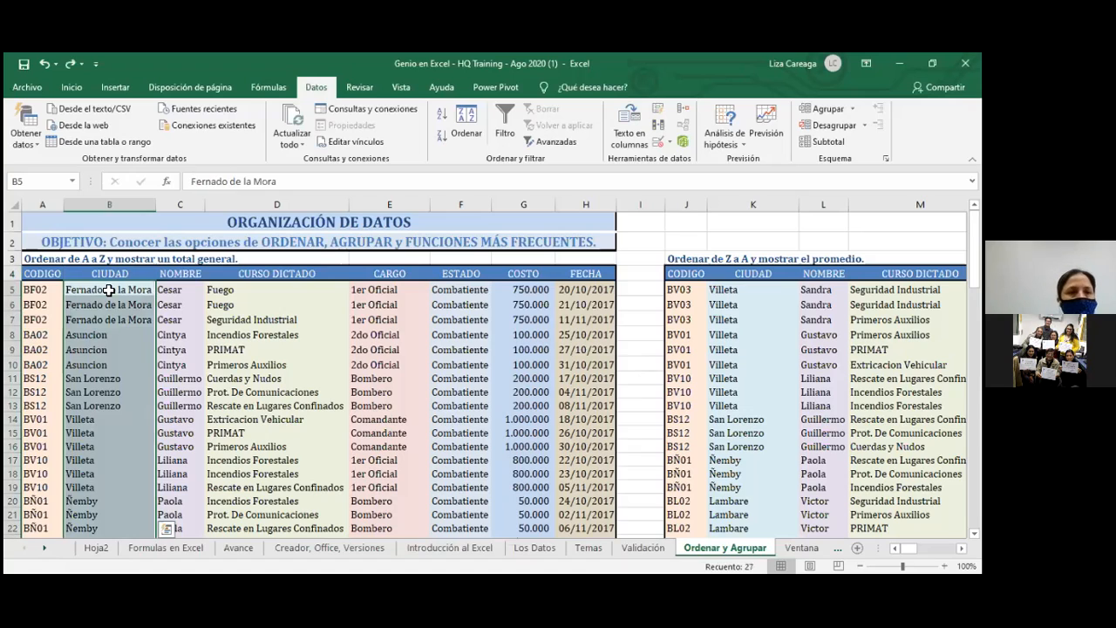
# Try to sort the first table from A to Z with only cell B5 of the CIUDAD column selected
pyautogui.click(139, 295)
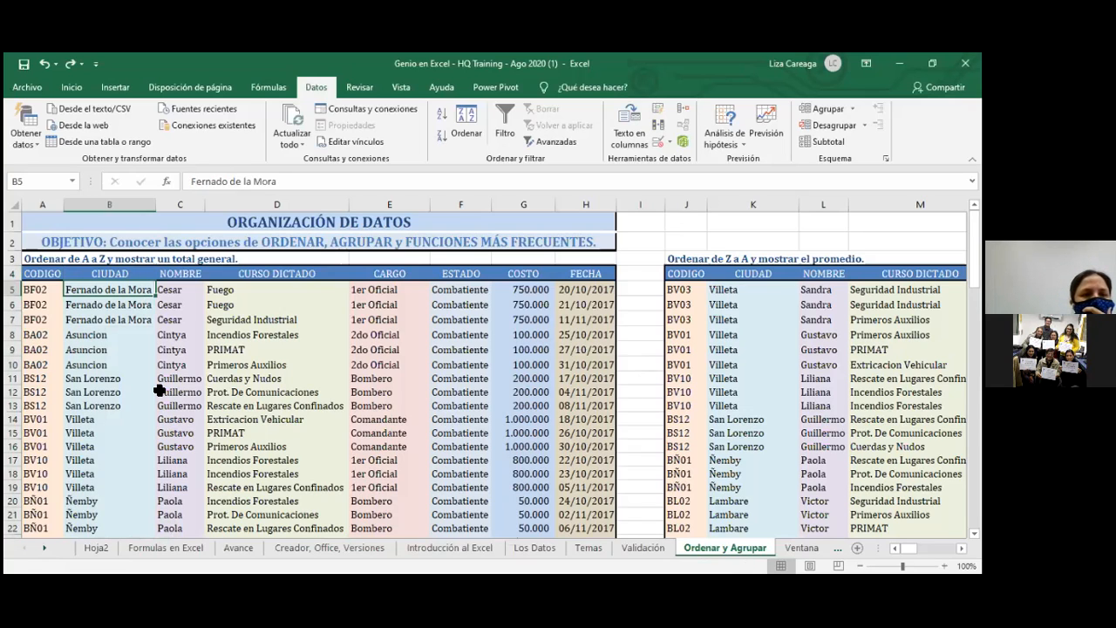
pyautogui.click(443, 116)
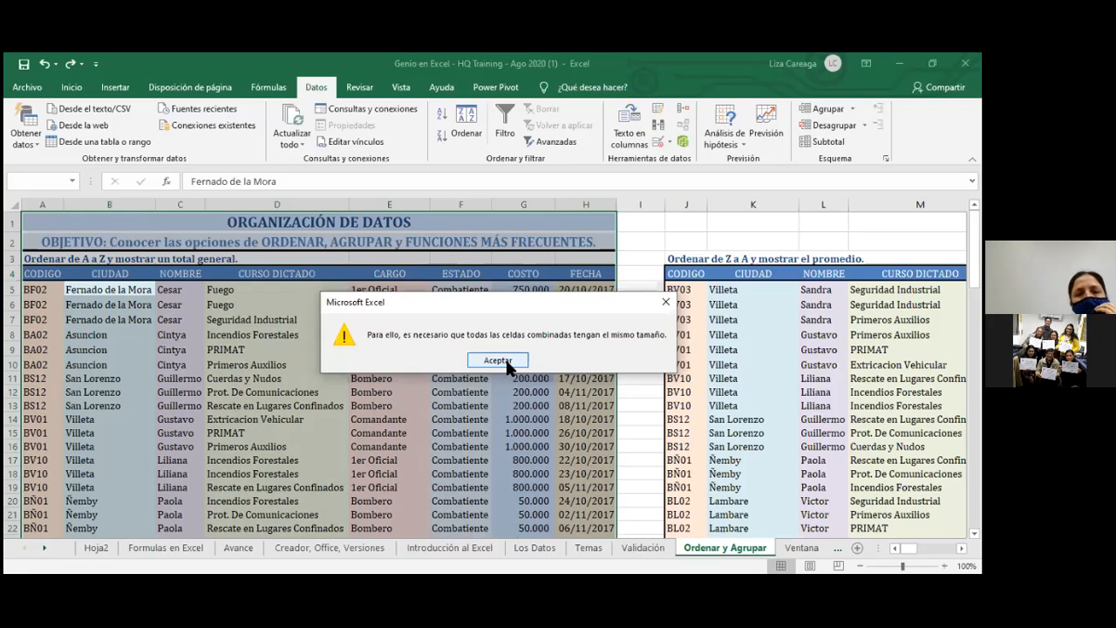
pyautogui.click(503, 360)
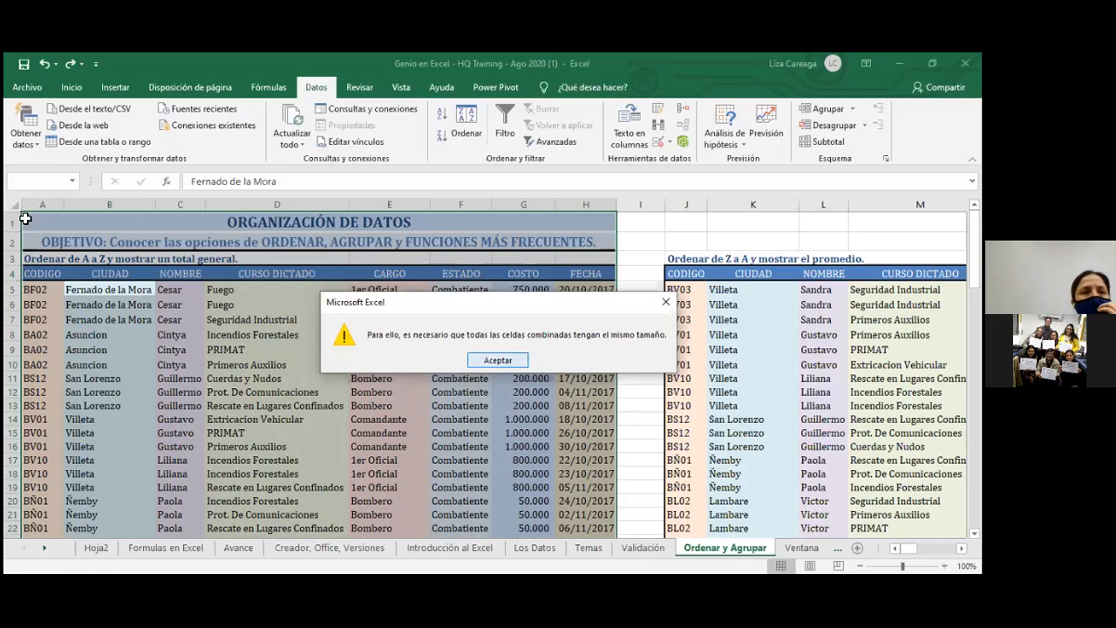
# Insert a blank row above the first table's header row to separate it from the merged titles
pyautogui.click(16, 217)
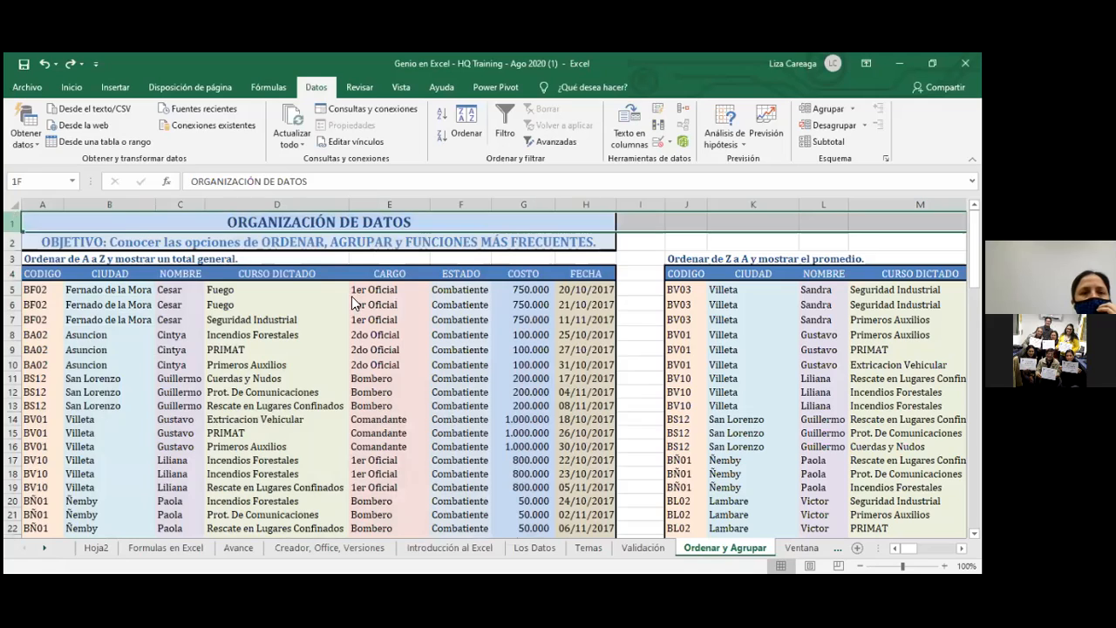
pyautogui.rightClick(16, 217)
pyautogui.click(303, 257)
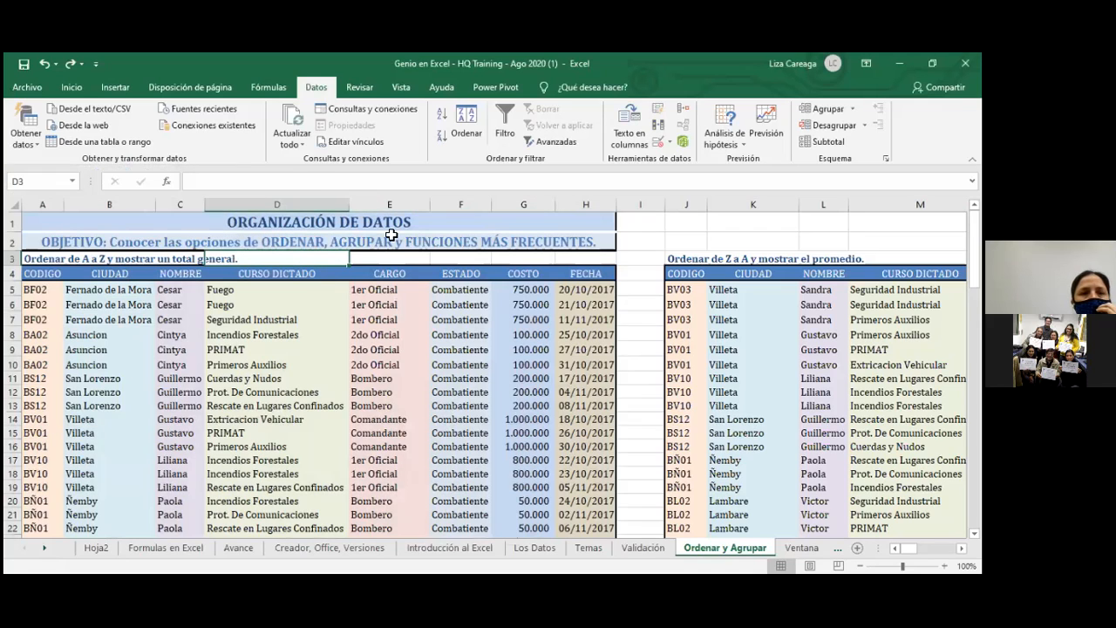
pyautogui.click(15, 273)
pyautogui.hotkey('ctrl', '+')
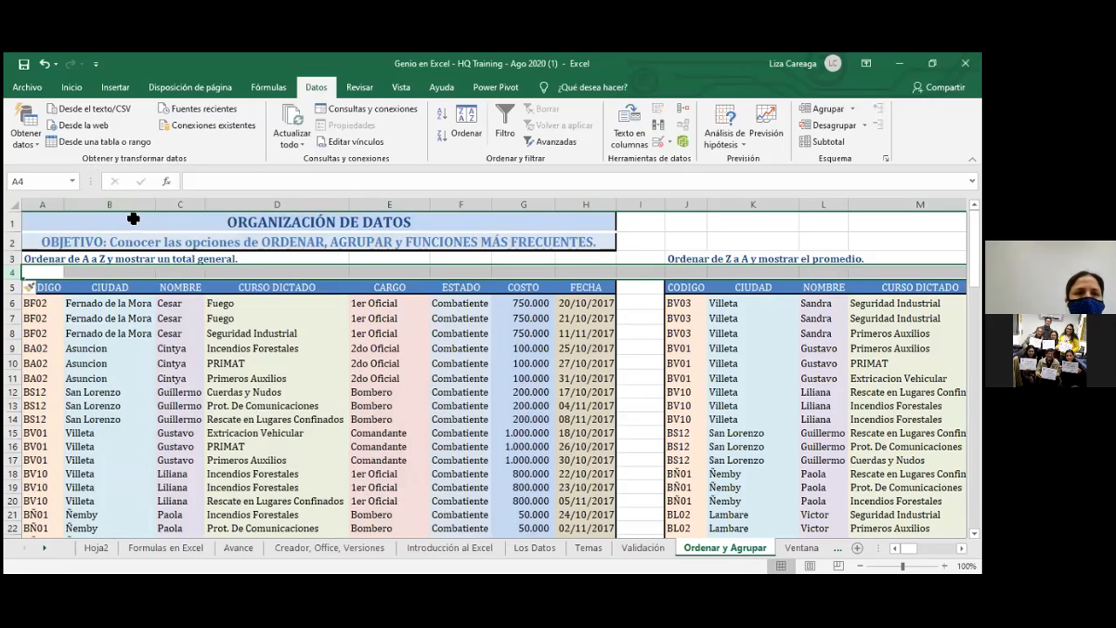
# Sort the first table by CIUDAD from A to Z starting from cell B6, and undo the sort and the inserted blank row
pyautogui.click(116, 308)
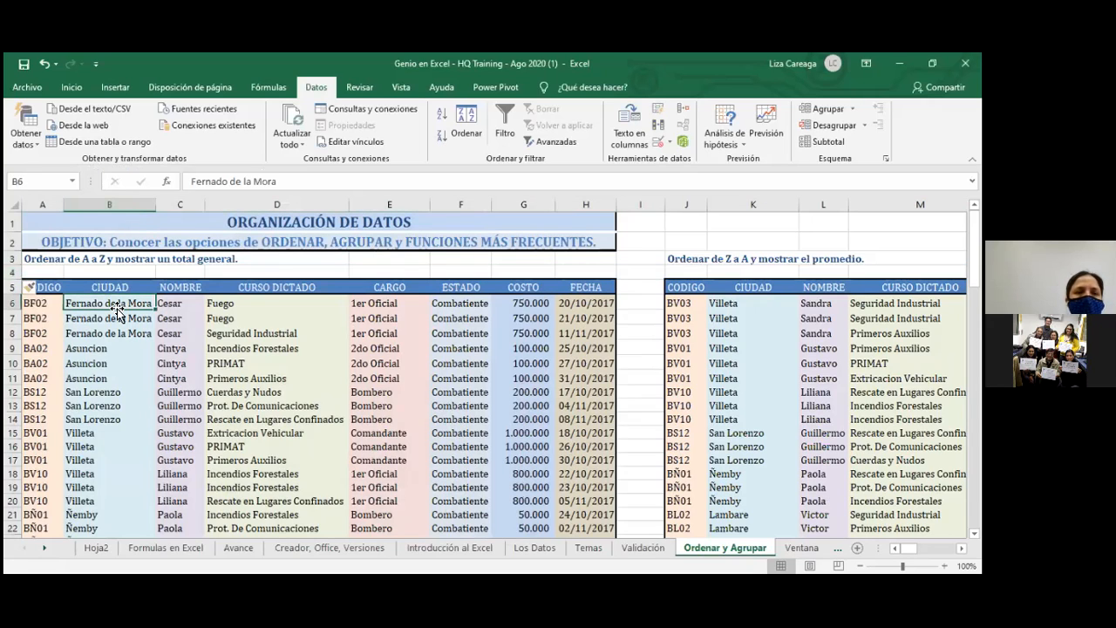
pyautogui.click(442, 113)
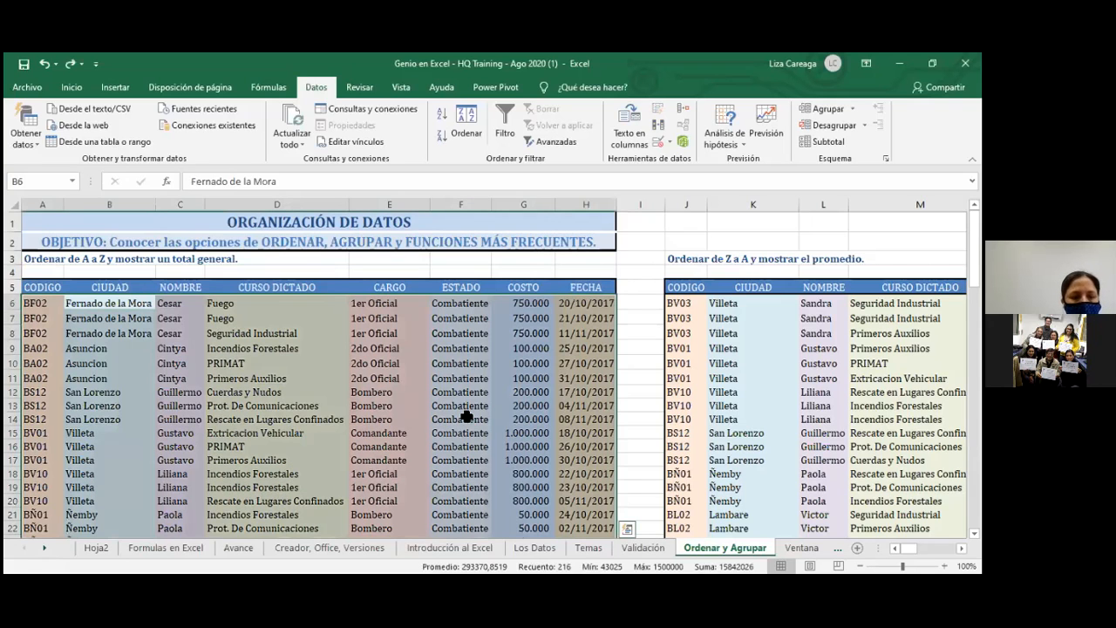
pyautogui.hotkey('ctrl', 'z')
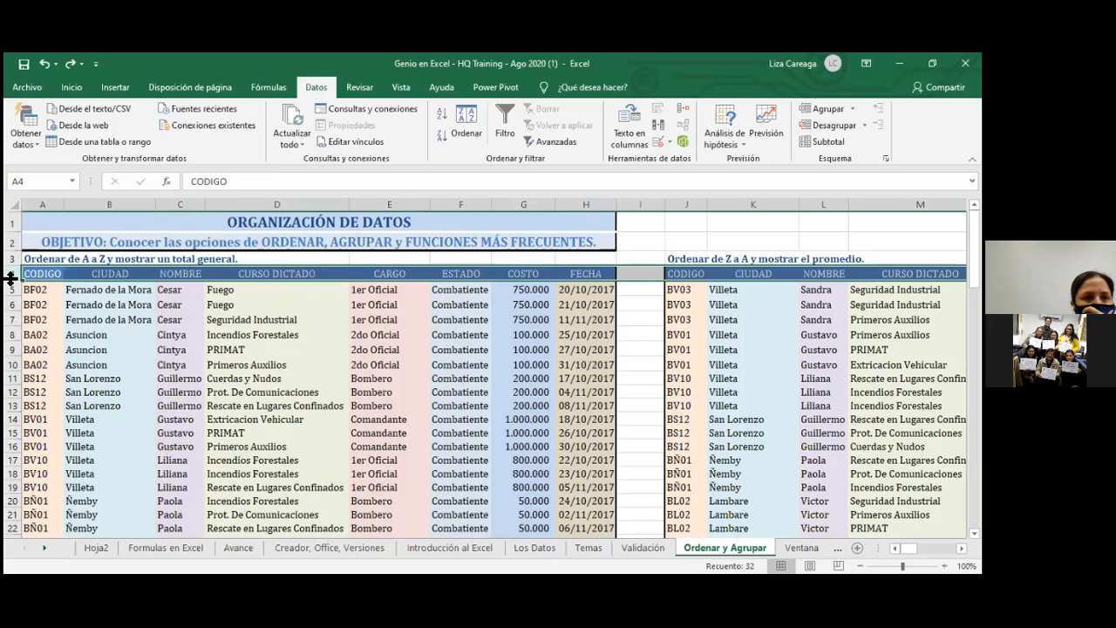
# Fill the first table's record in row 10 (A10:H10) with yellow
pyautogui.click(168, 318)
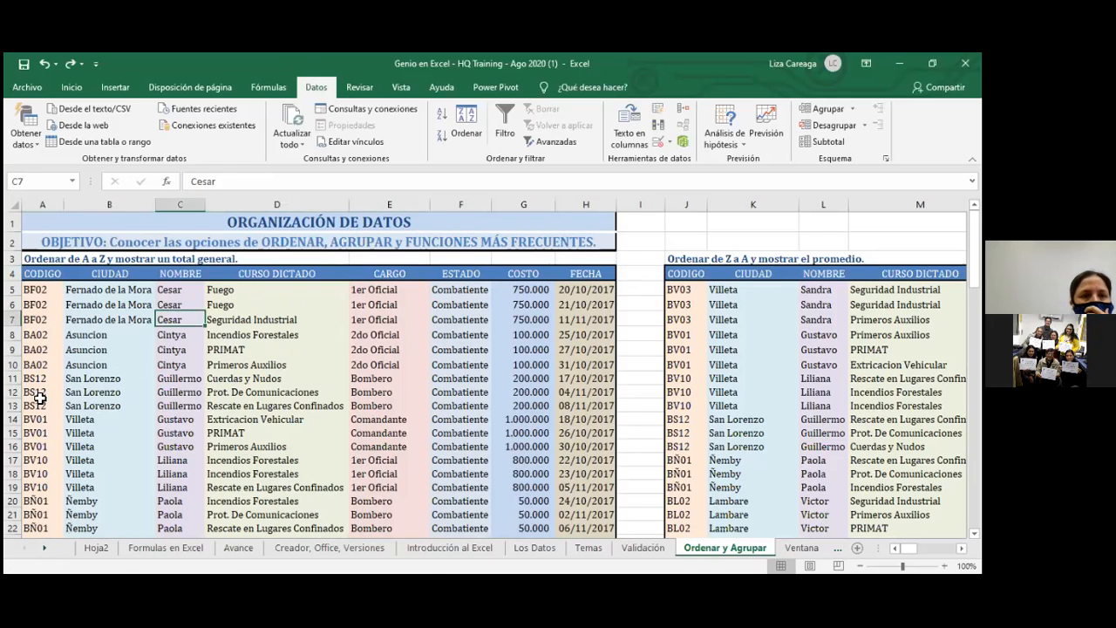
pyautogui.click(40, 366)
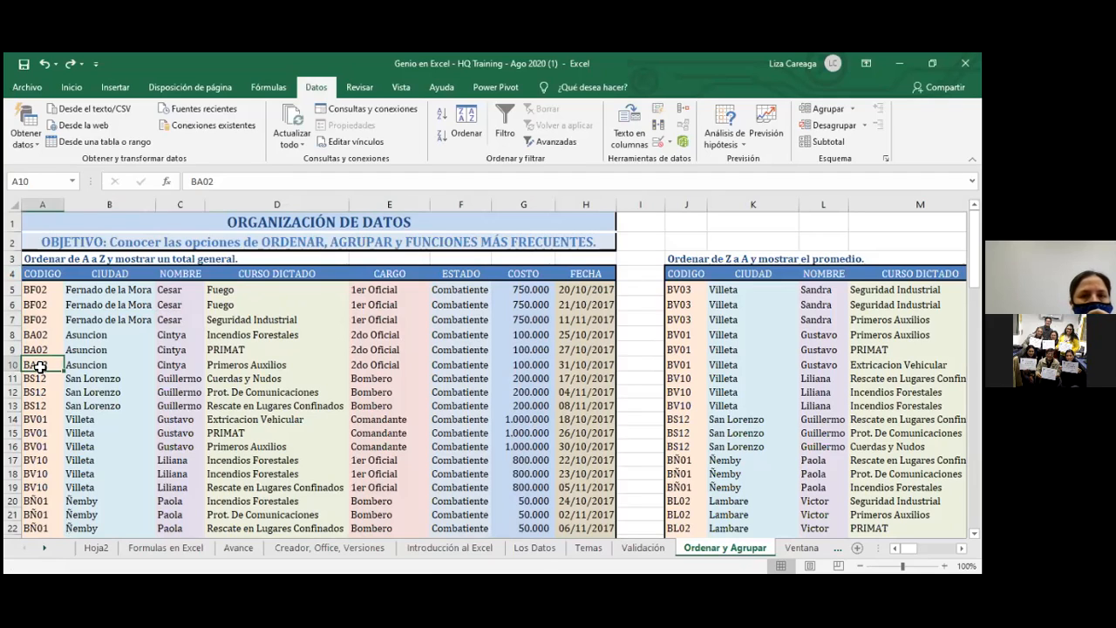
pyautogui.moveTo(40, 367); pyautogui.dragTo(84, 367)
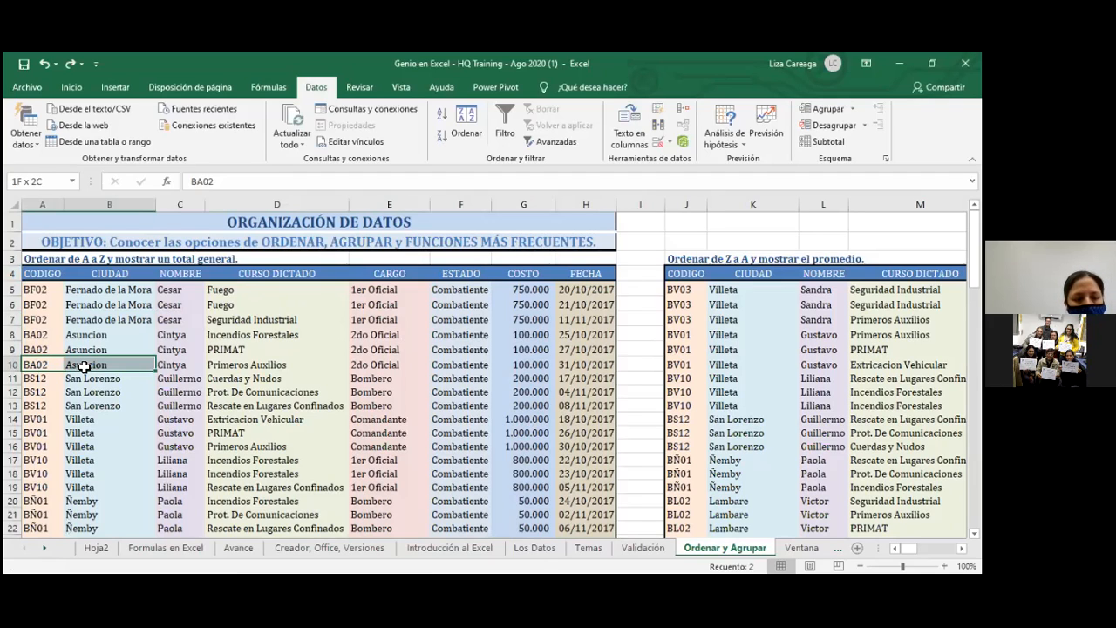
pyautogui.hotkey('ctrl', 'shift', 'Right')
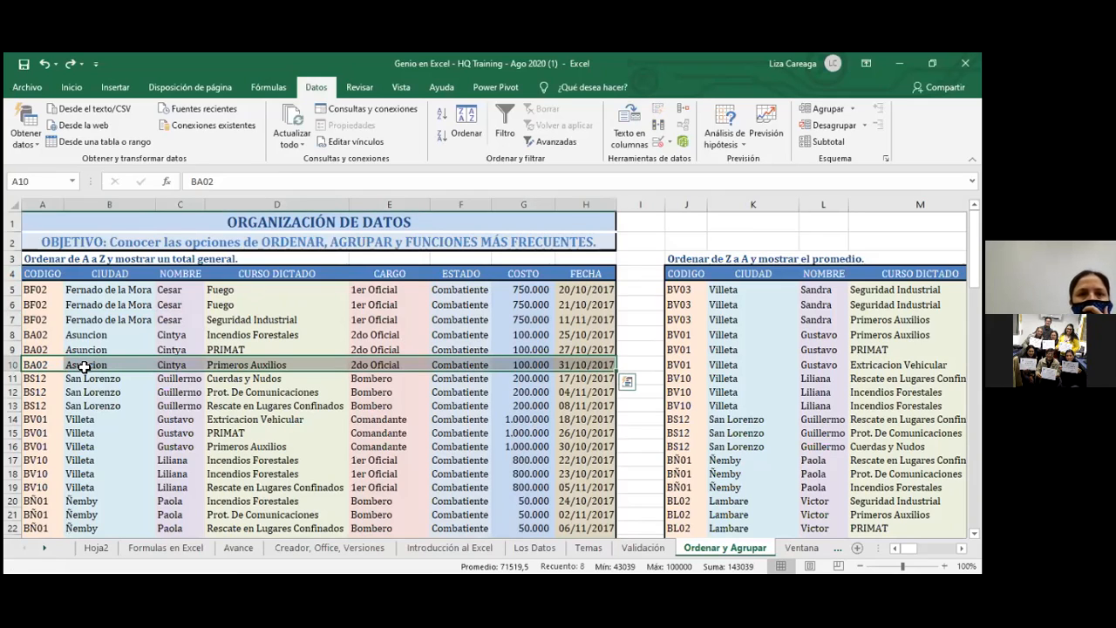
pyautogui.click(69, 87)
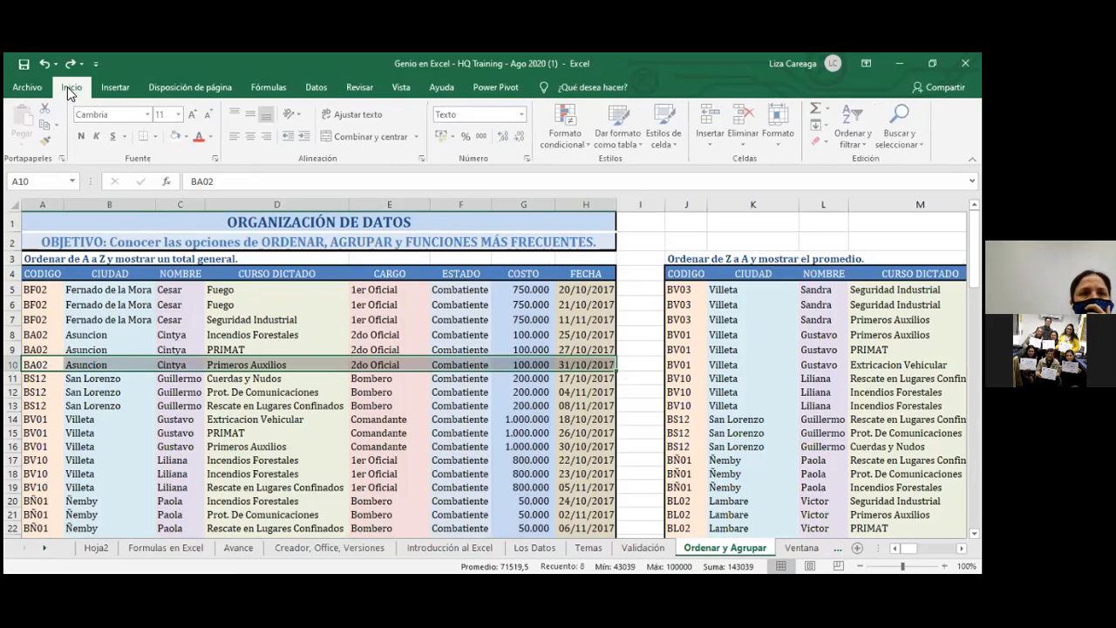
pyautogui.click(188, 136)
pyautogui.click(213, 249)
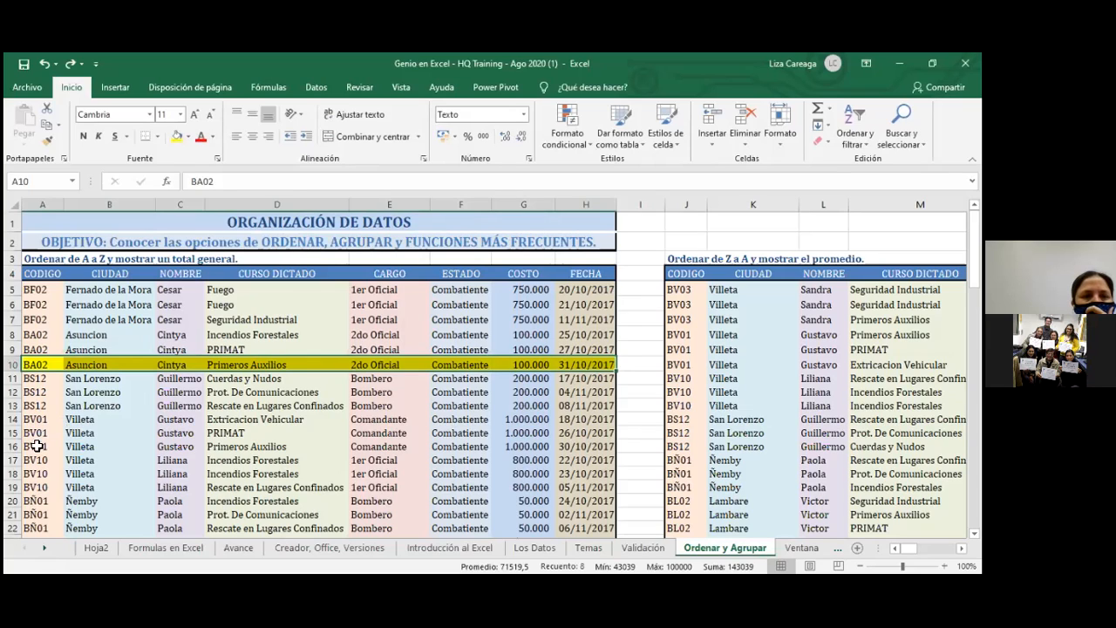
# Fill the first table's record in row 20 (A20:H20) with magenta
pyautogui.click(41, 499)
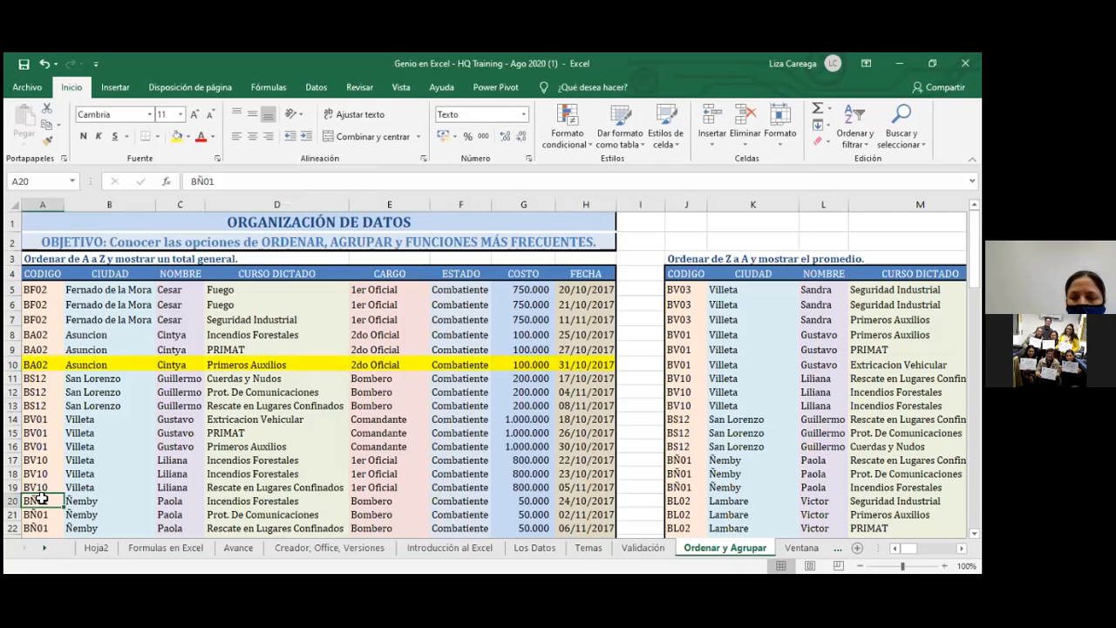
pyautogui.hotkey('ctrl', 'shift', 'Right')
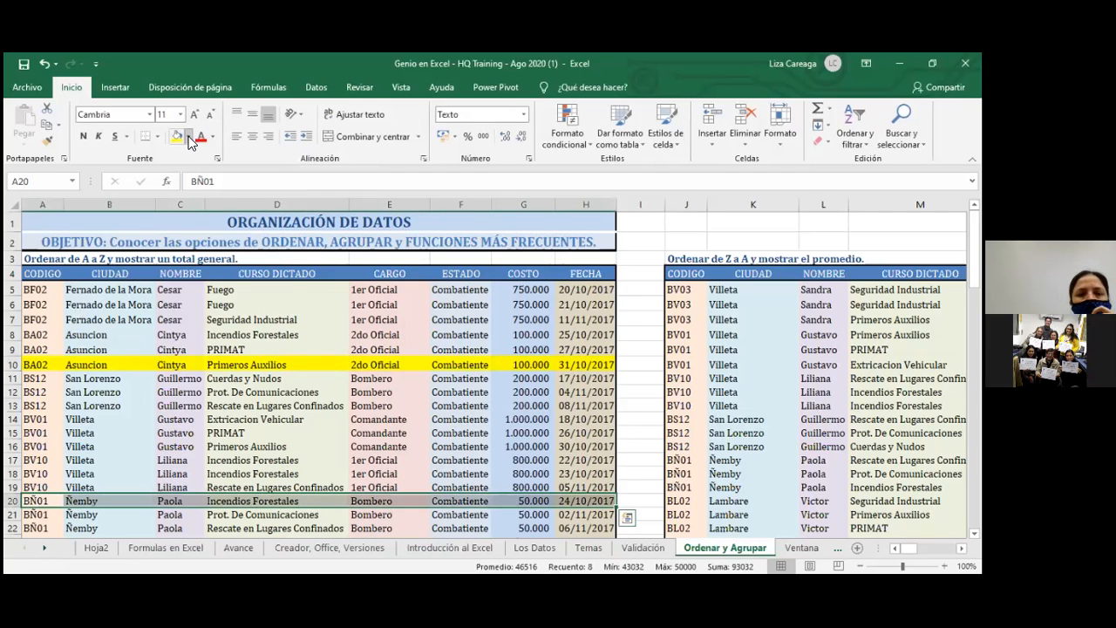
pyautogui.click(184, 137)
pyautogui.click(319, 458)
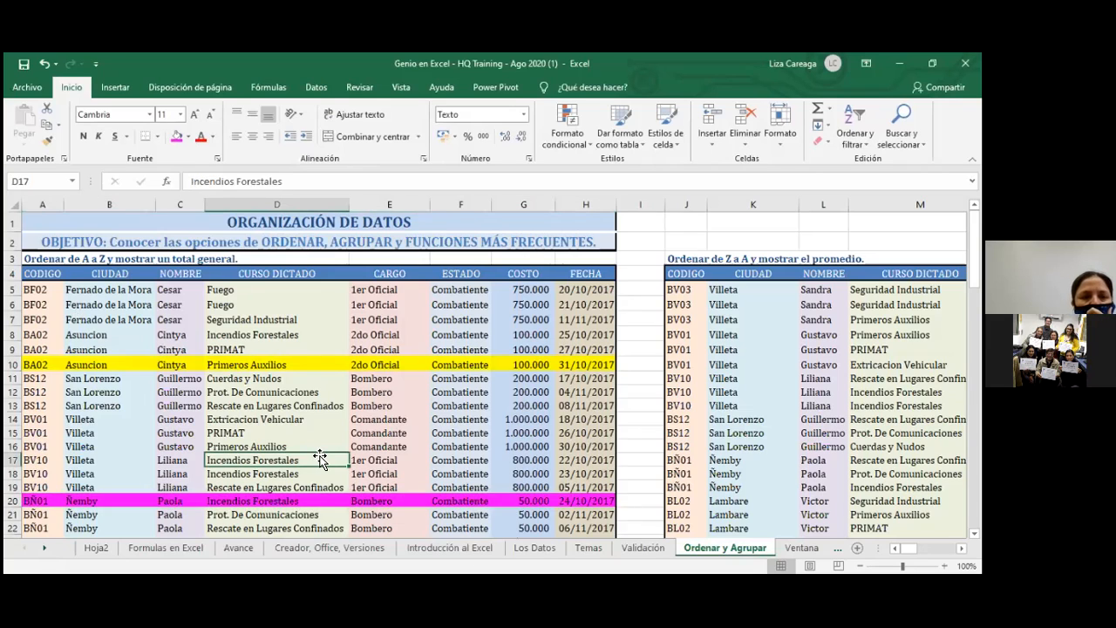
# Fill the first table's record in row 30 (A30:H30) with the standard light blue
pyautogui.scroll(-3, 319, 458)
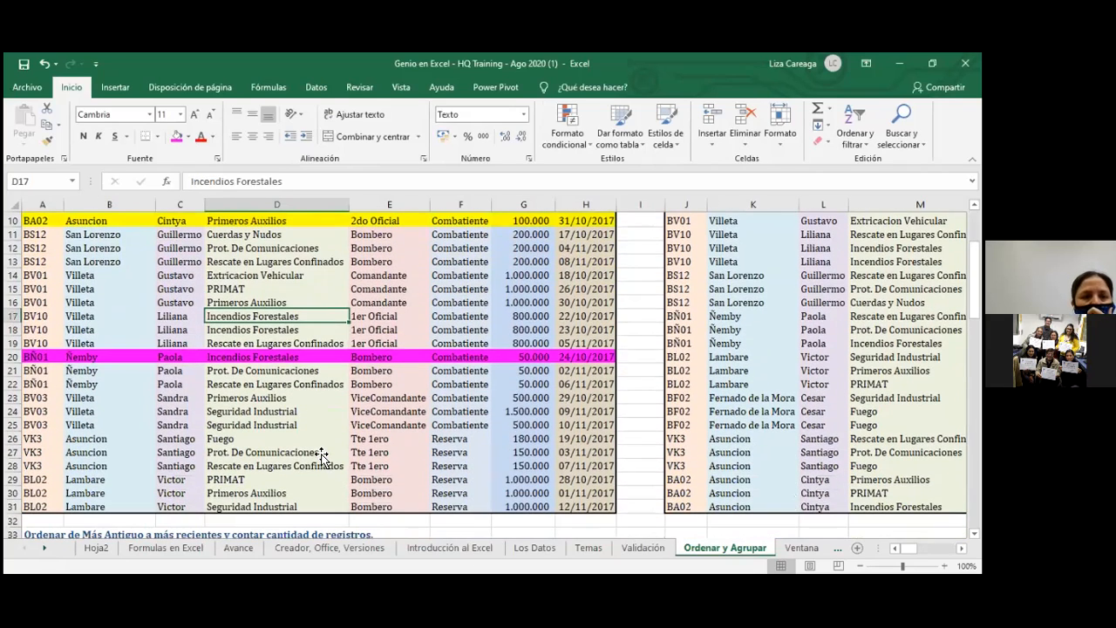
pyautogui.click(44, 491)
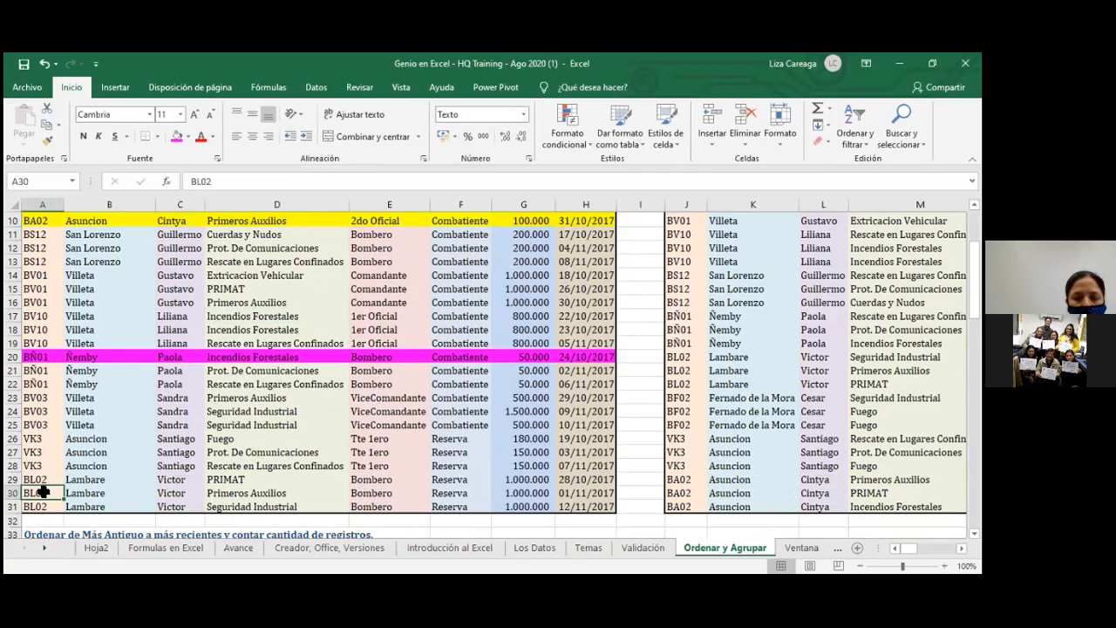
pyautogui.hotkey('ctrl', 'shift', 'Right')
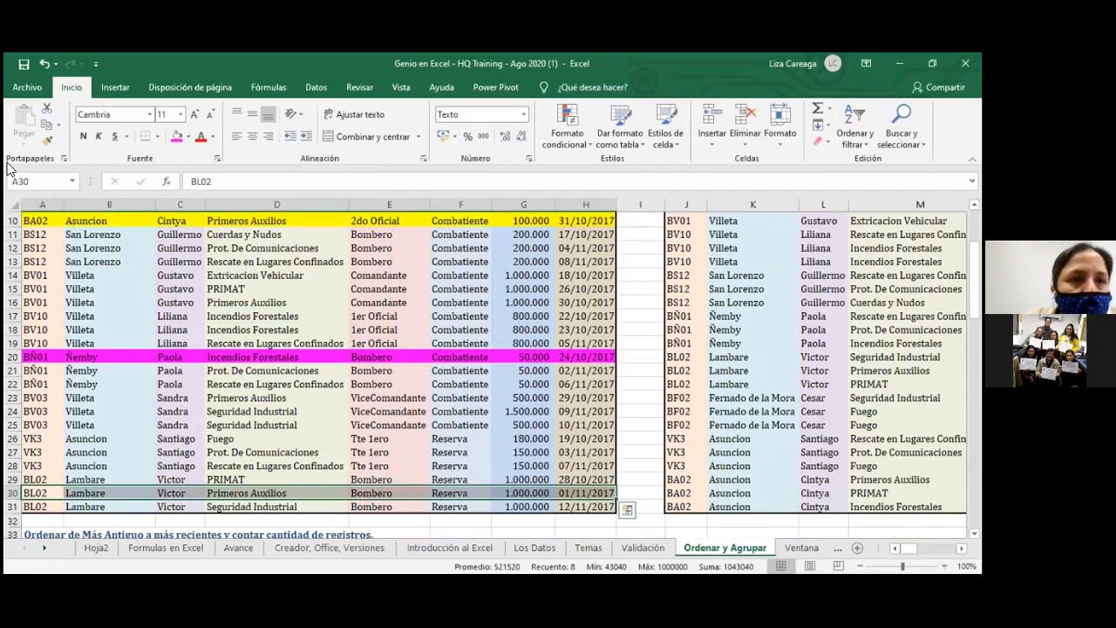
pyautogui.click(177, 137)
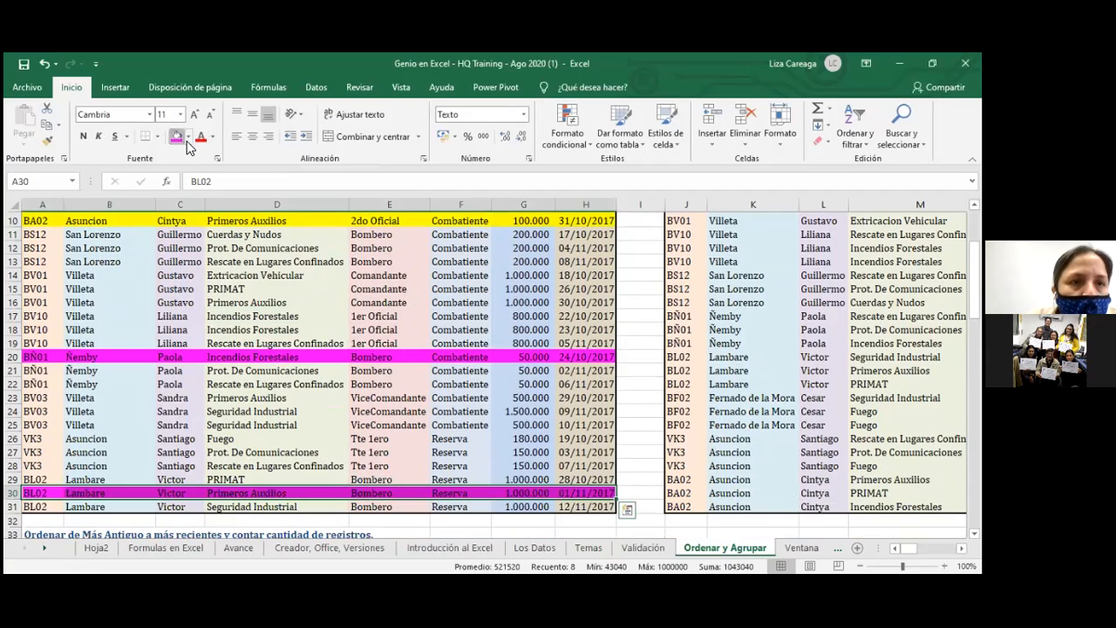
pyautogui.click(188, 137)
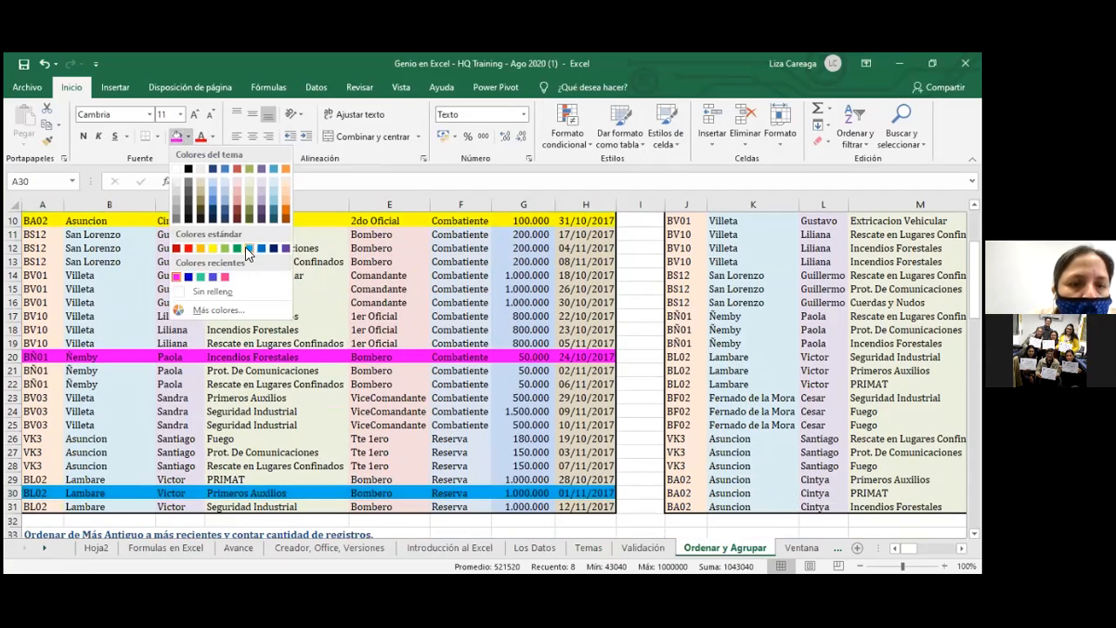
pyautogui.click(245, 247)
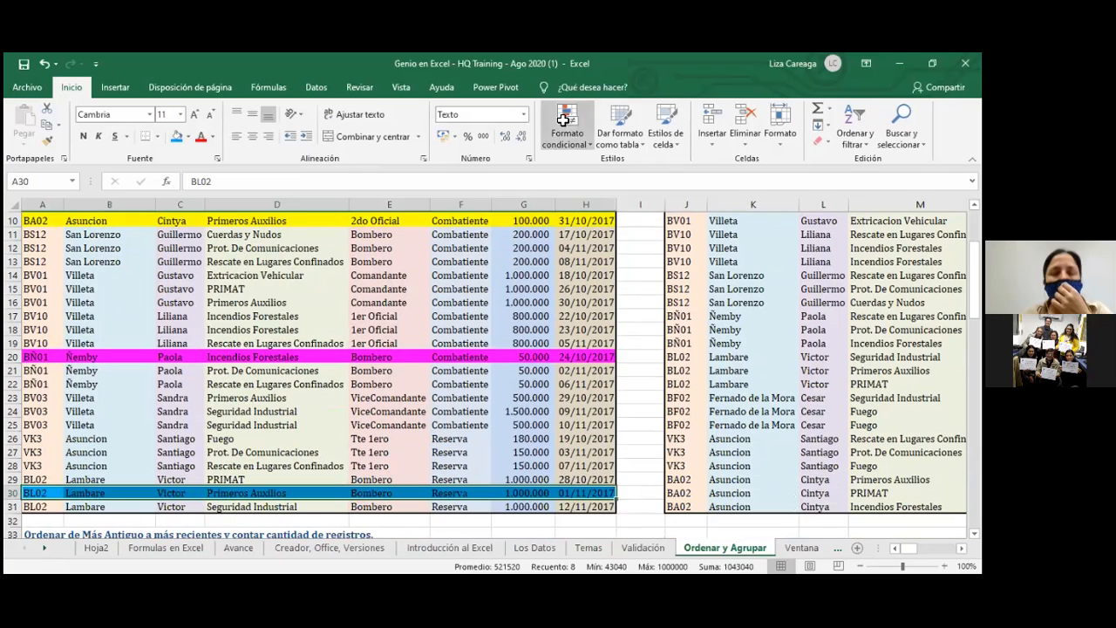
pyautogui.click(353, 388)
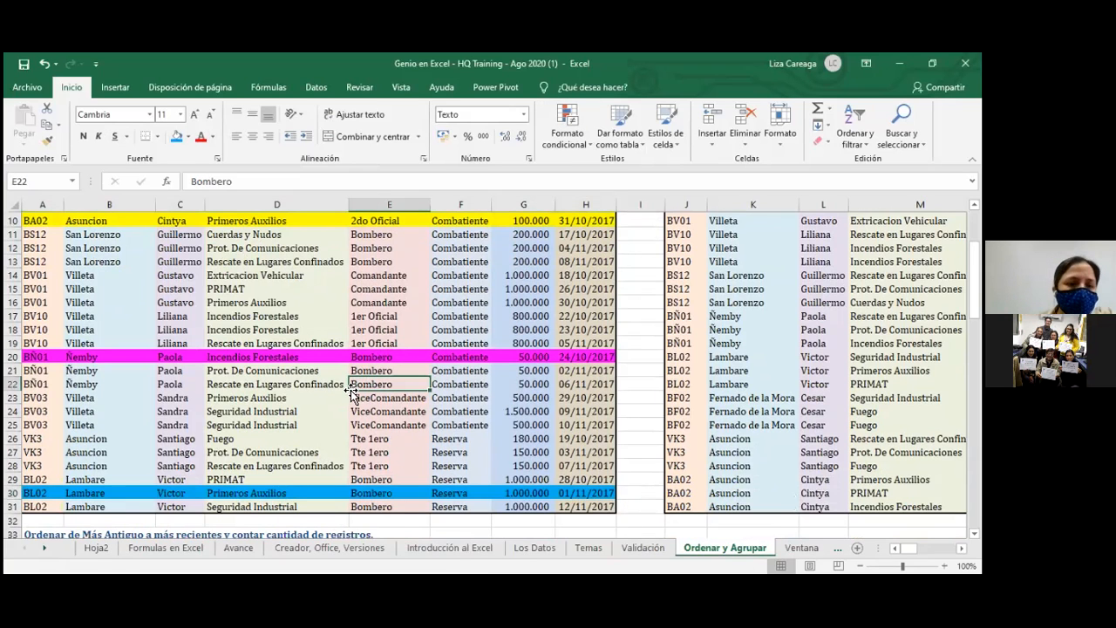
# Try to sort the color-marked first table by CIUDAD from A to Z with only cell B5 selected
pyautogui.scroll(3, 364, 383)
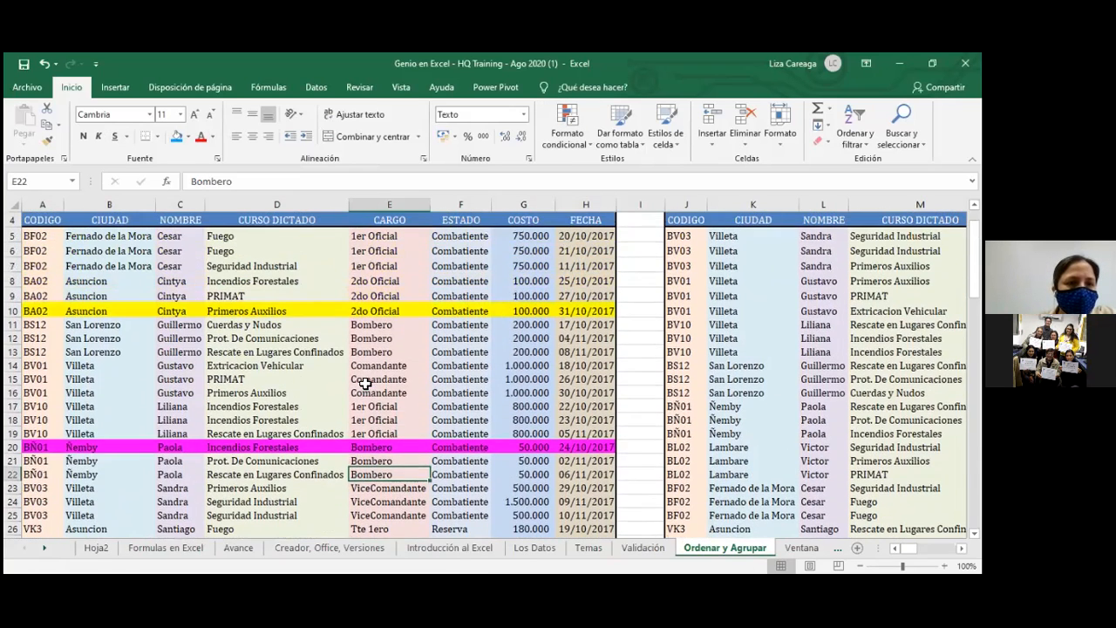
pyautogui.click(96, 291)
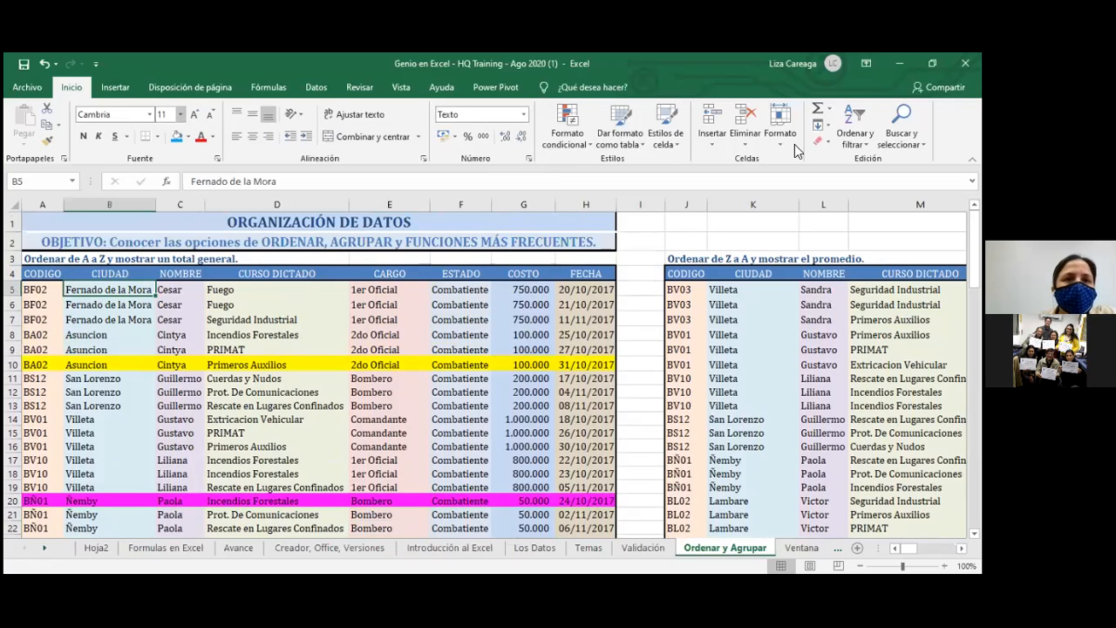
pyautogui.click(314, 87)
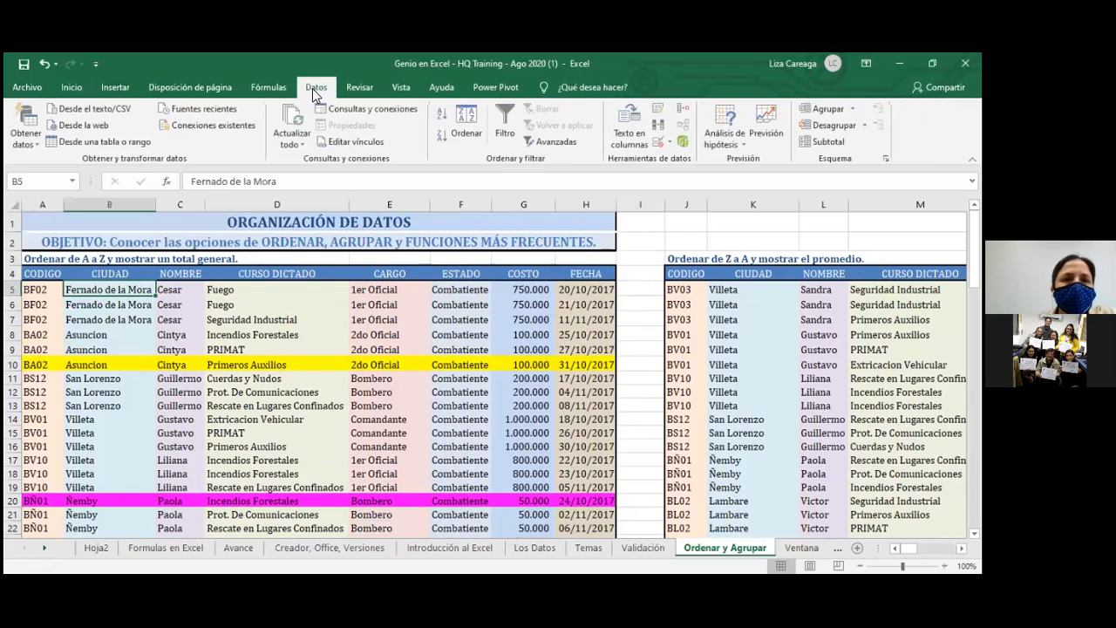
pyautogui.click(439, 113)
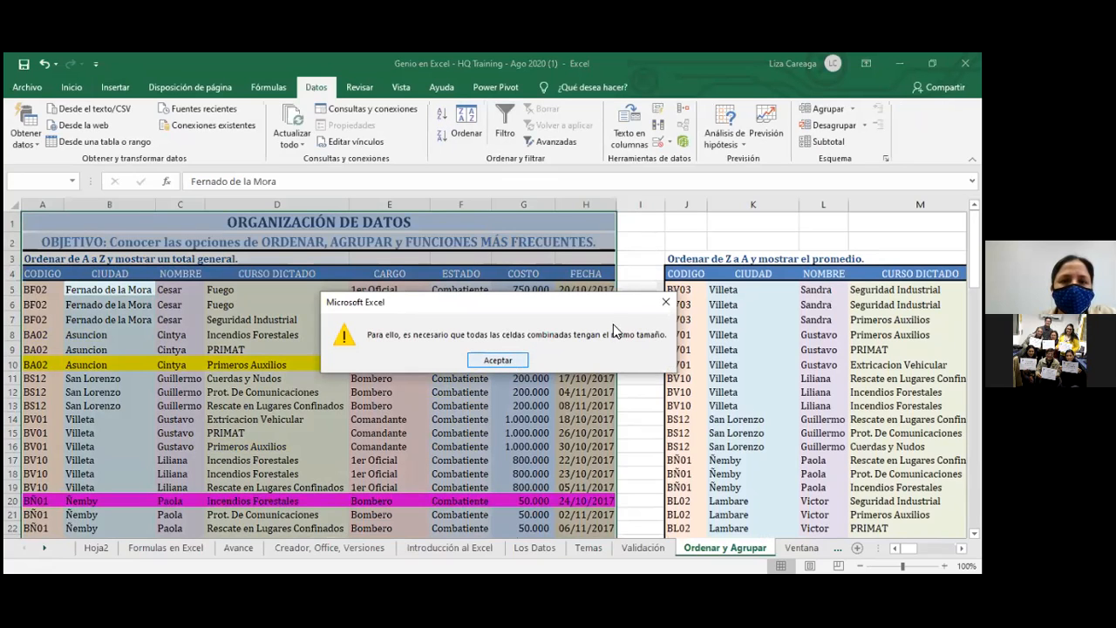
pyautogui.click(660, 303)
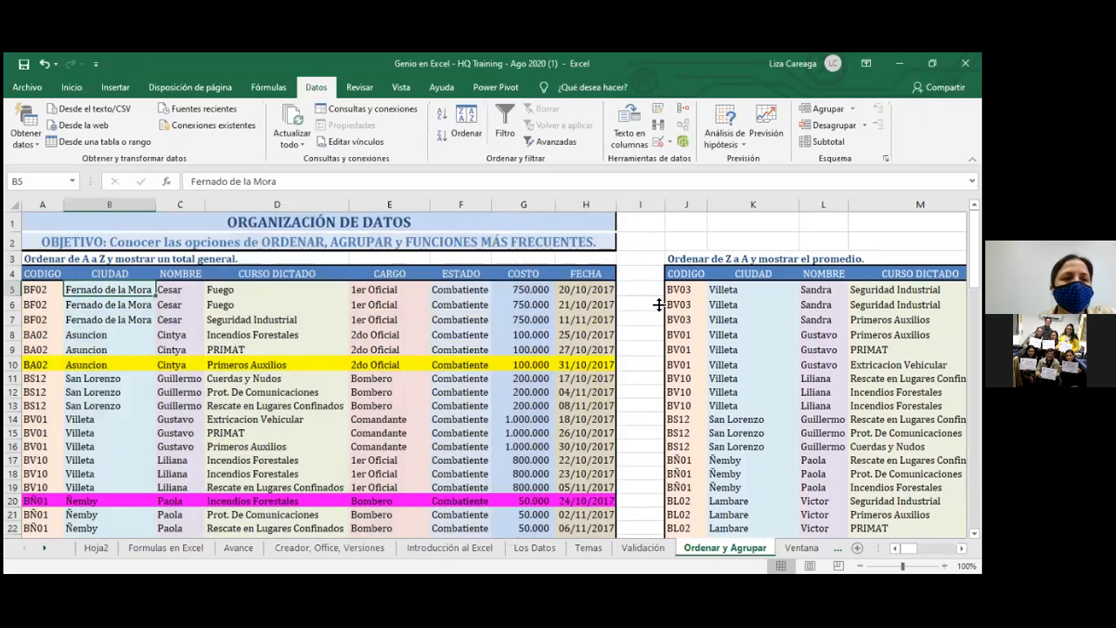
# Insert a blank row above header row 4, separating the color-marked first table from the titles
pyautogui.click(14, 272)
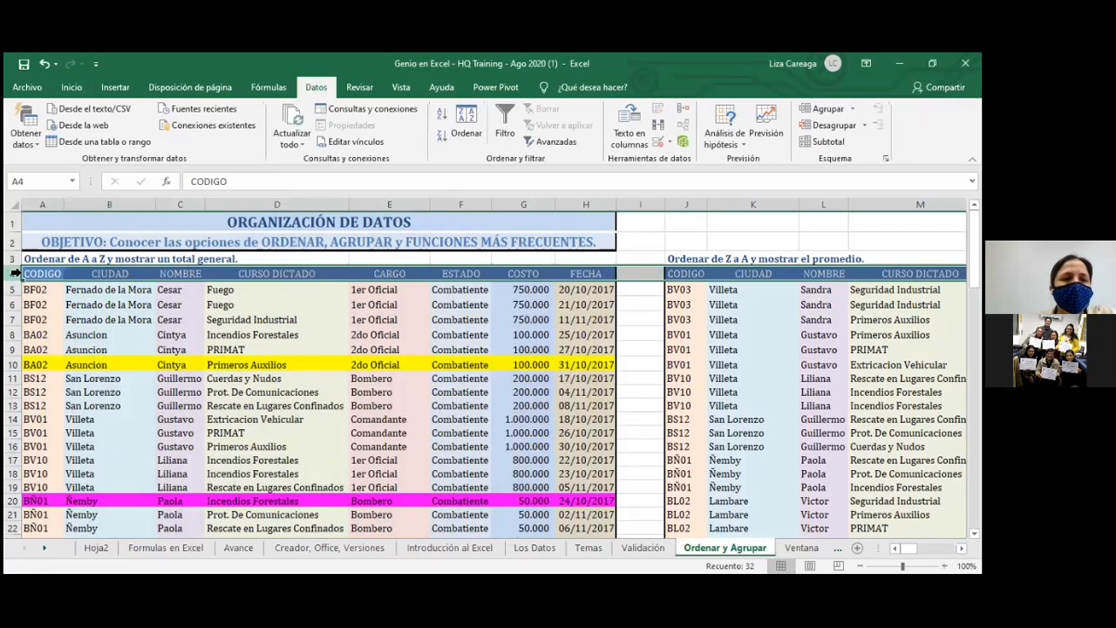
pyautogui.rightClick(14, 273)
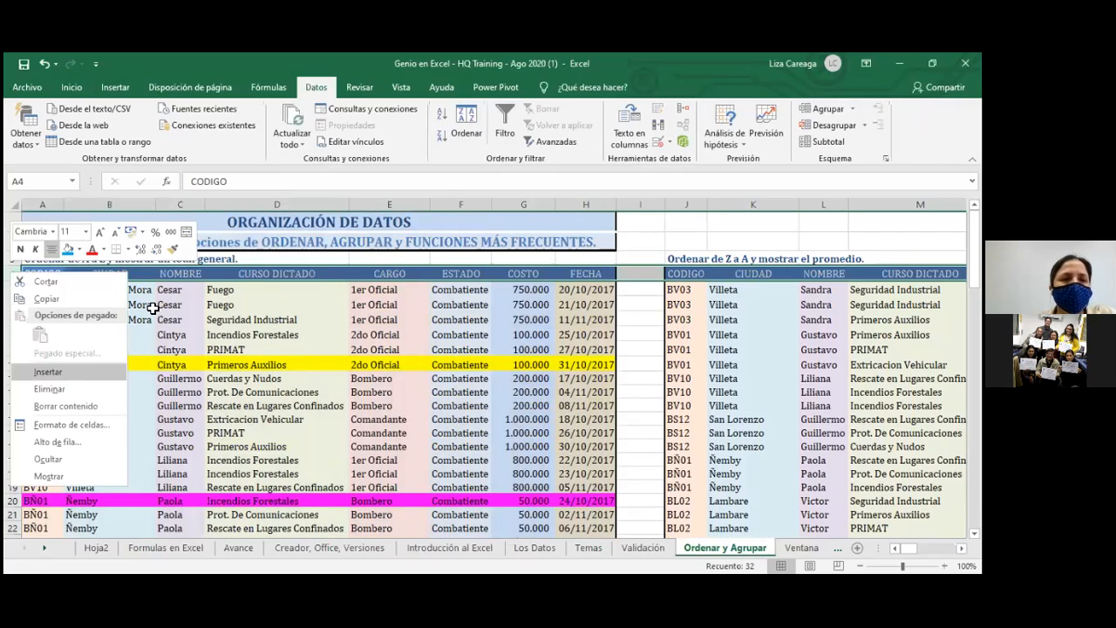
pyautogui.click(65, 368)
# Sort the first table by CIUDAD from A to Z from cell B6, and check where the colored records moved
pyautogui.click(115, 305)
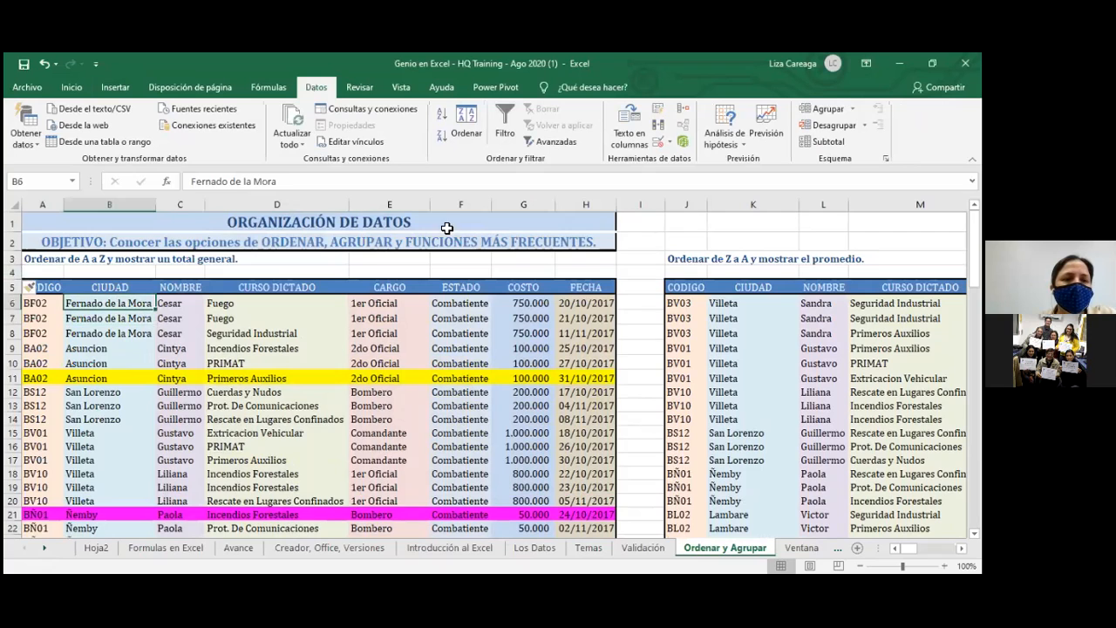
pyautogui.click(441, 111)
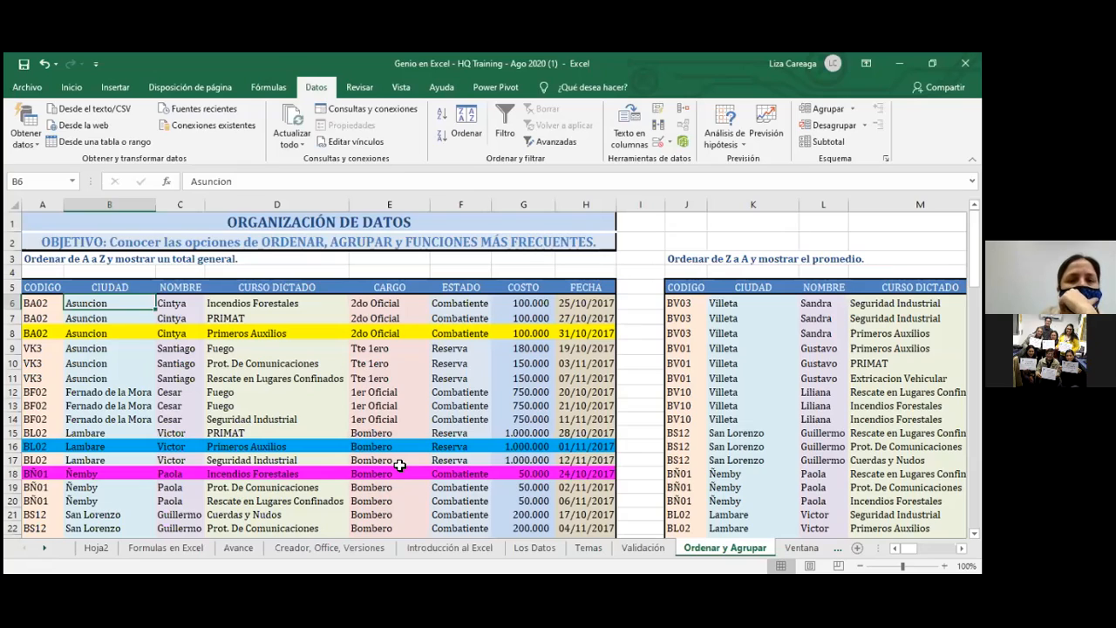
pyautogui.scroll(-6, 399, 465)
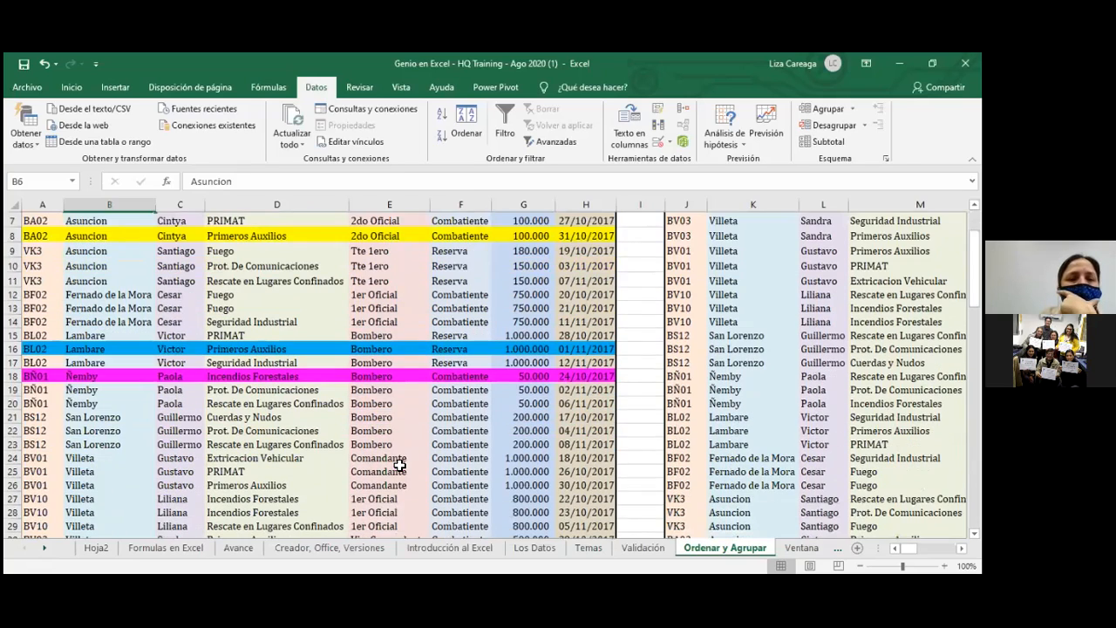
pyautogui.scroll(6, 399, 464)
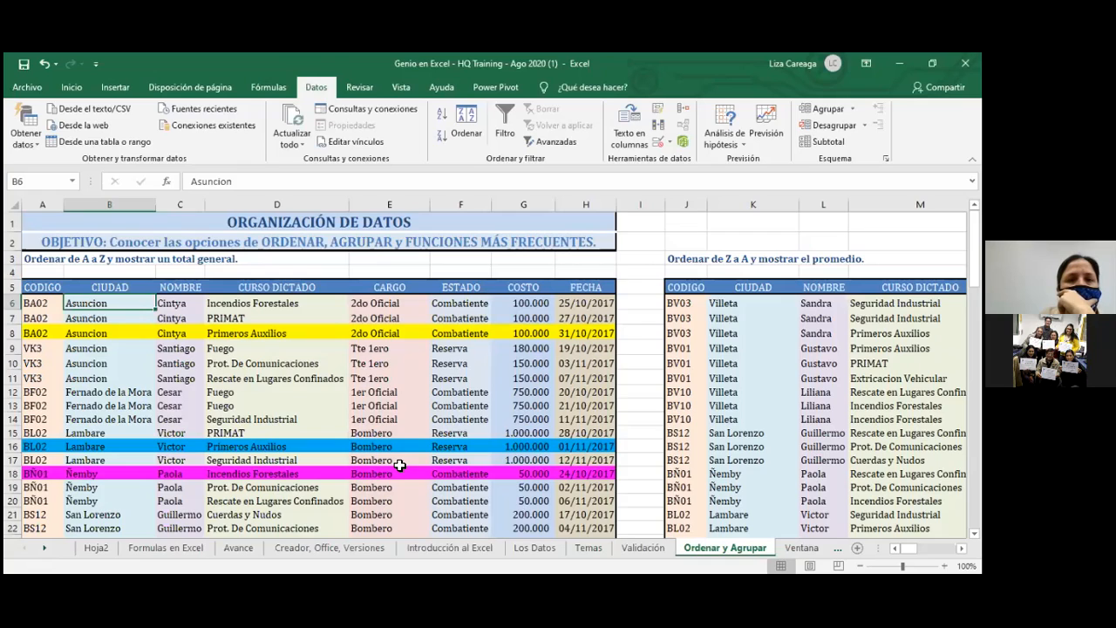
# Total the first table's COSTO values in G6:G32 with AutoSum, placing the sum in G33
pyautogui.click(530, 304)
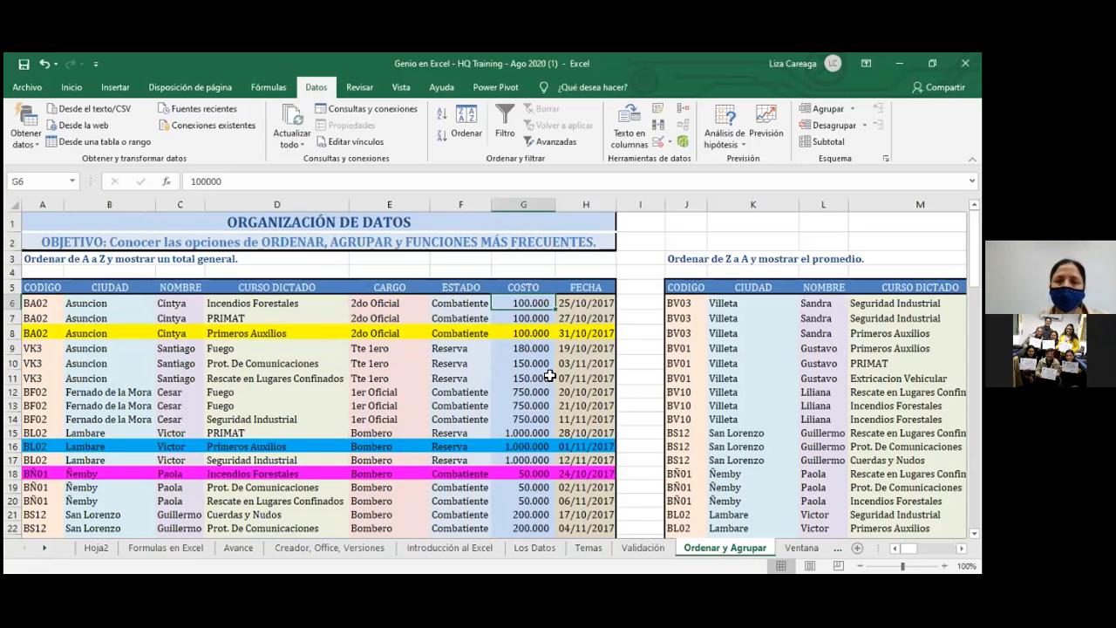
pyautogui.hotkey('ctrl', 'shift', 'Down')
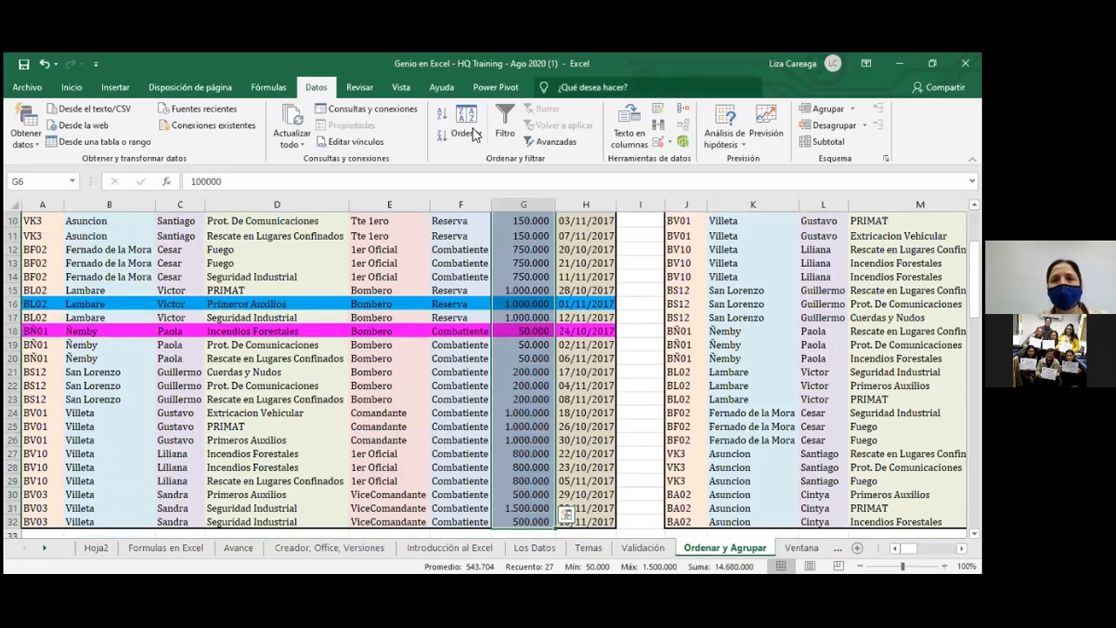
pyautogui.click(71, 87)
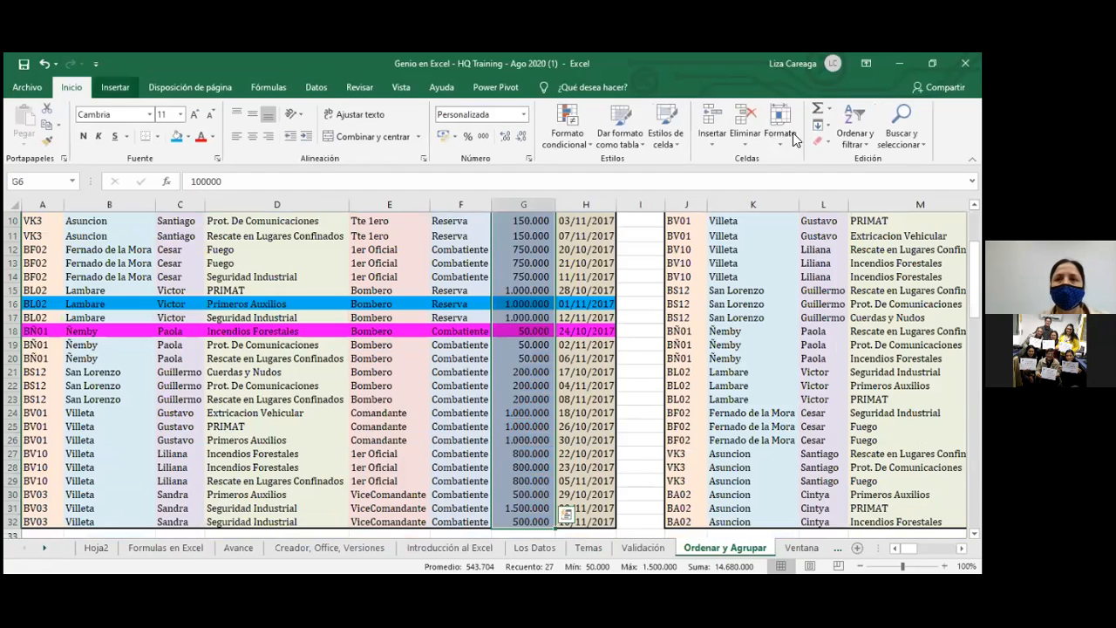
pyautogui.click(818, 108)
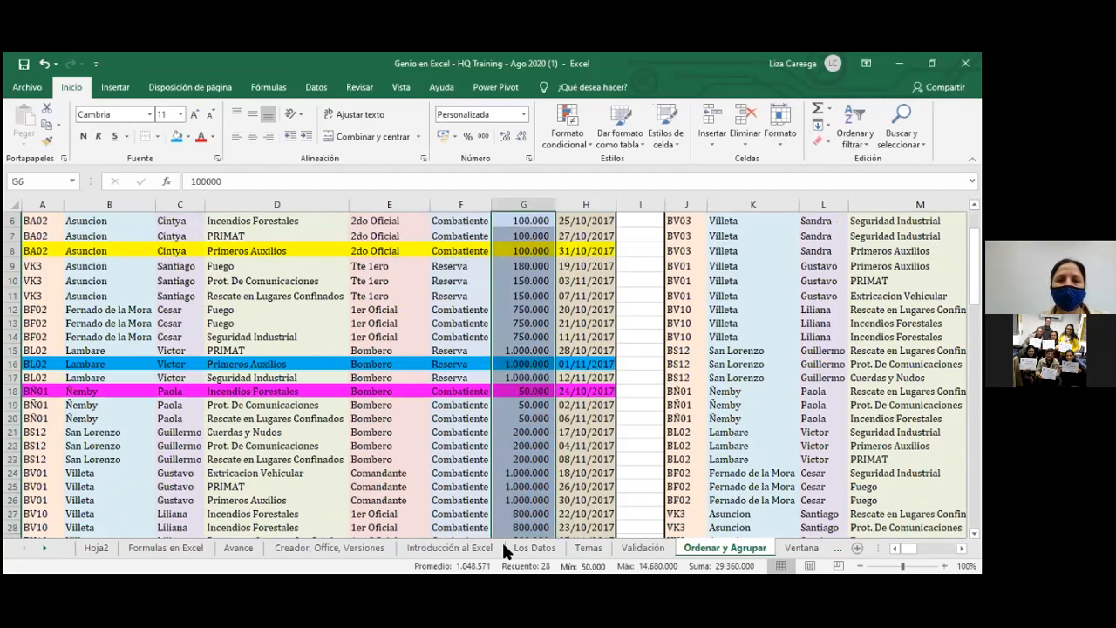
pyautogui.scroll(-4, 558, 453)
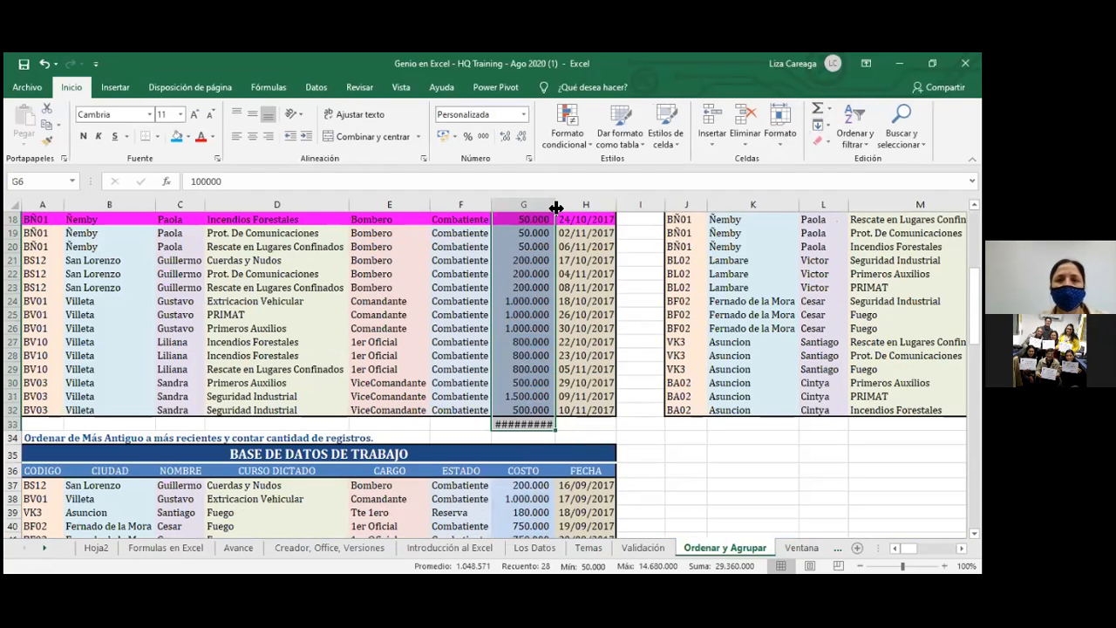
# Try widening column G so the COSTO total in G33 fits
pyautogui.moveTo(555, 208); pyautogui.dragTo(549, 207)
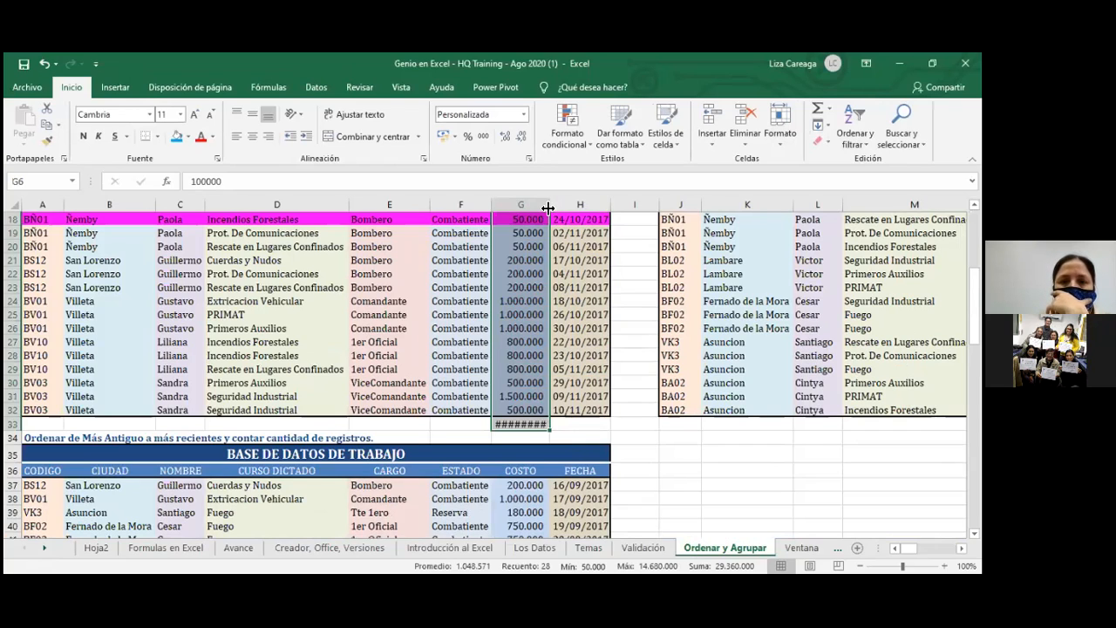
pyautogui.moveTo(548, 208); pyautogui.dragTo(566, 205)
pyautogui.moveTo(608, 207); pyautogui.dragTo(600, 209)
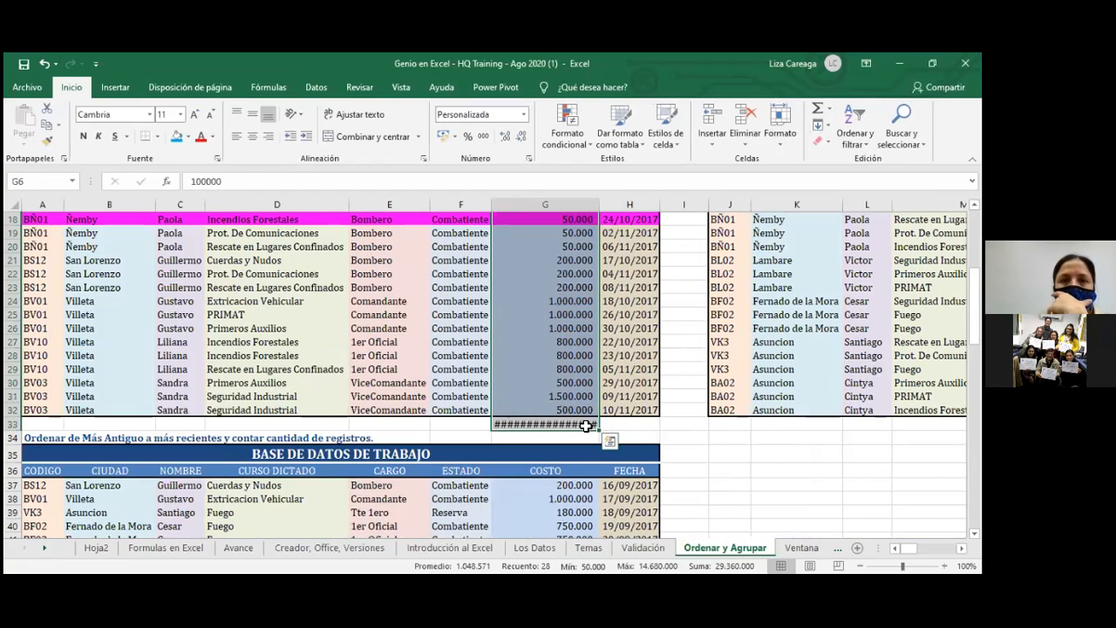
# Format the total in G33 as Número with thousands separators, and autofit column G
pyautogui.click(585, 425)
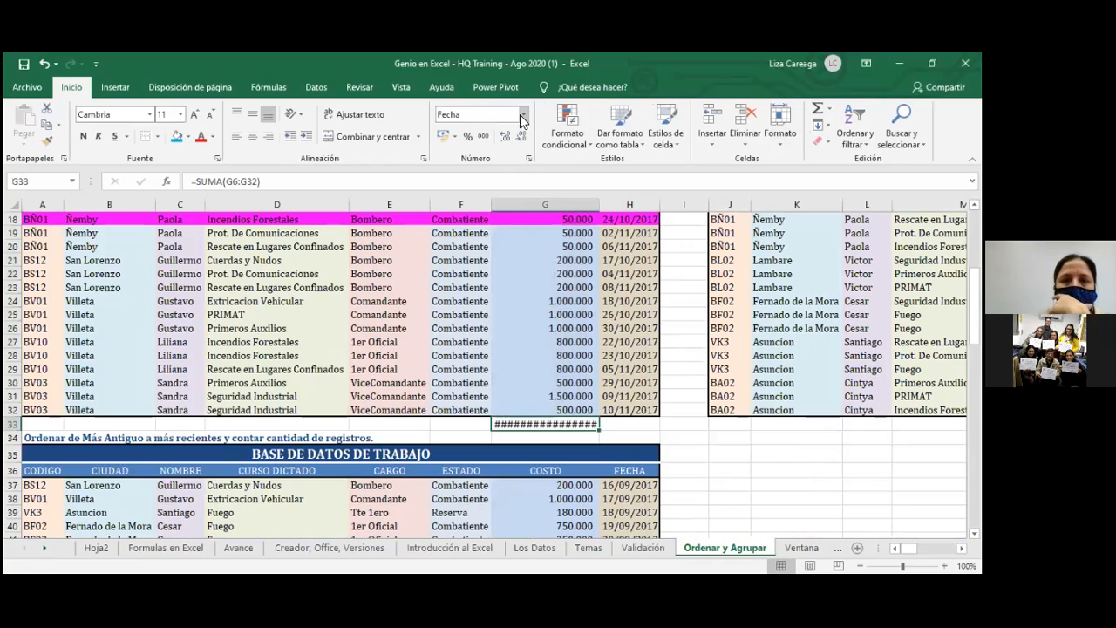
pyautogui.click(523, 114)
pyautogui.click(503, 179)
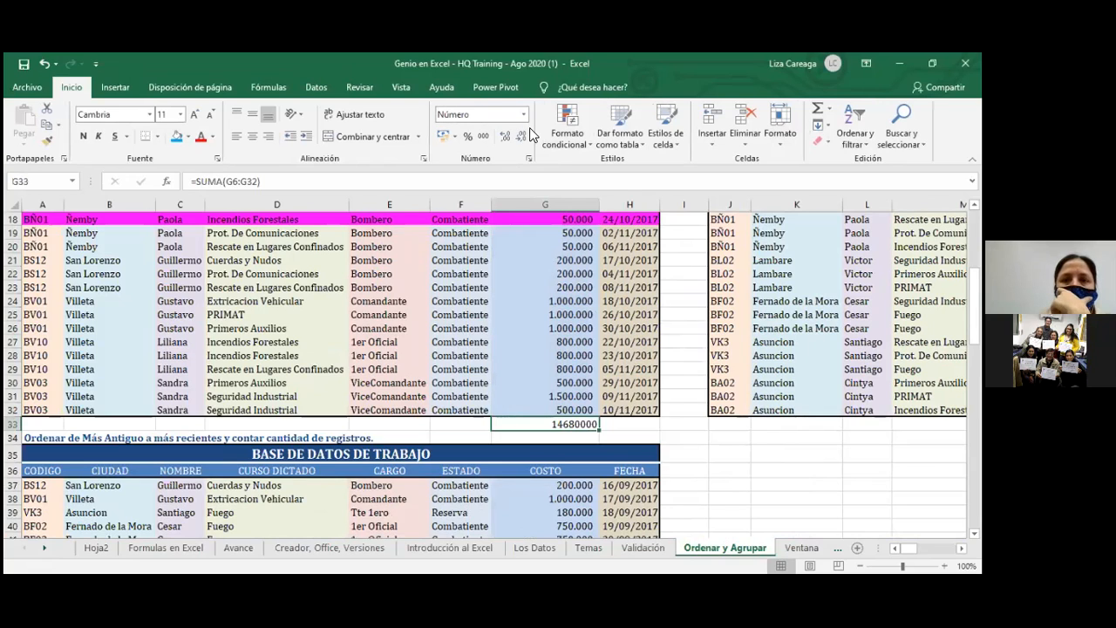
pyautogui.click(482, 136)
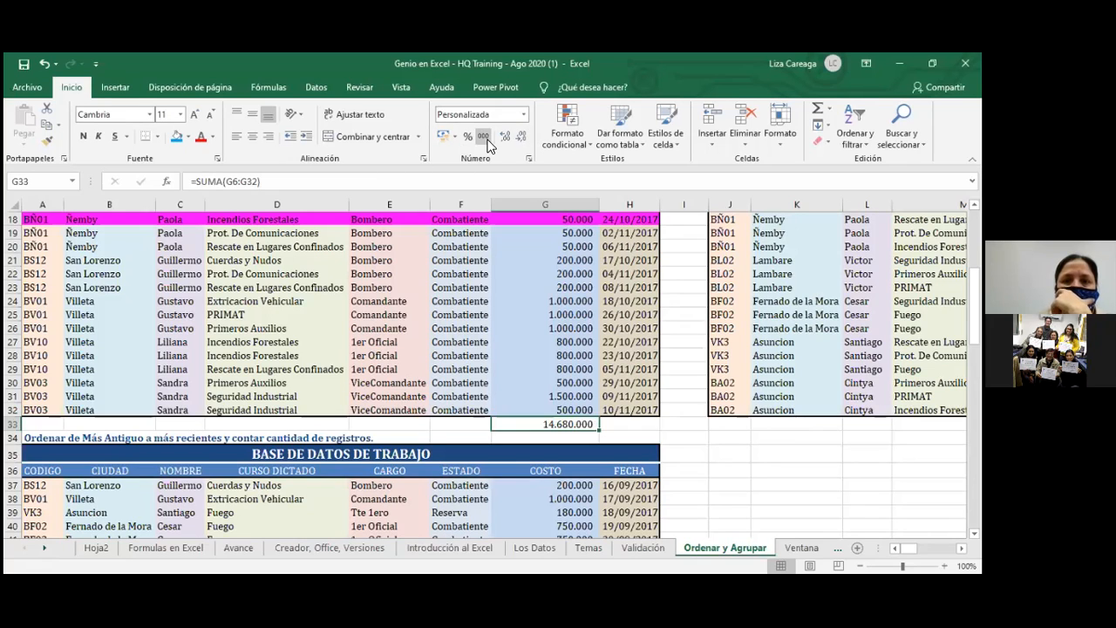
pyautogui.click(746, 451)
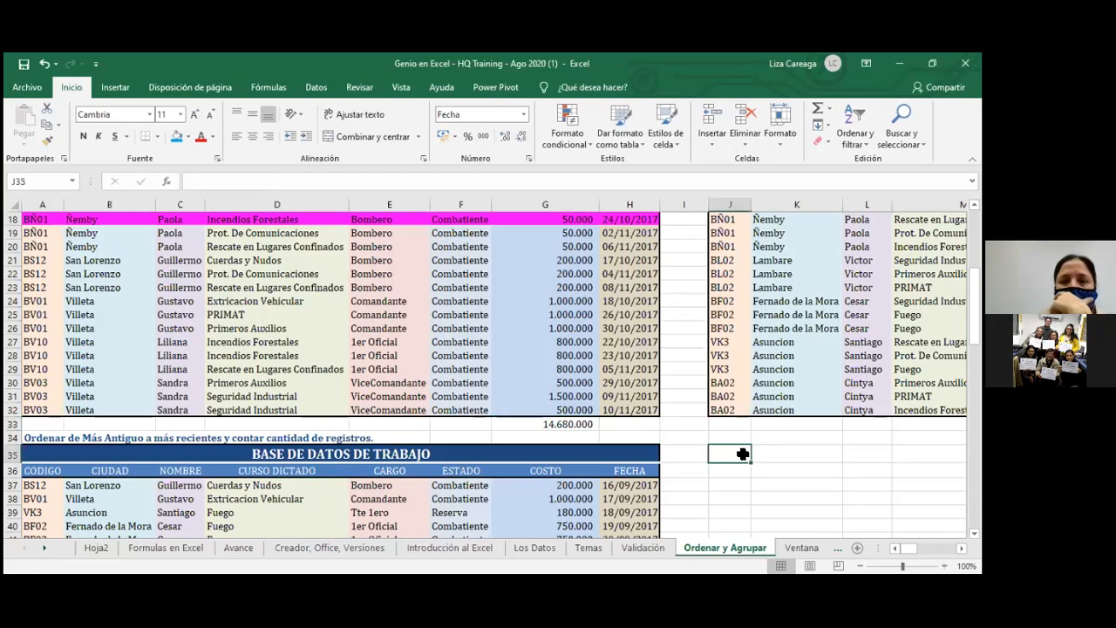
pyautogui.doubleClick(598, 203)
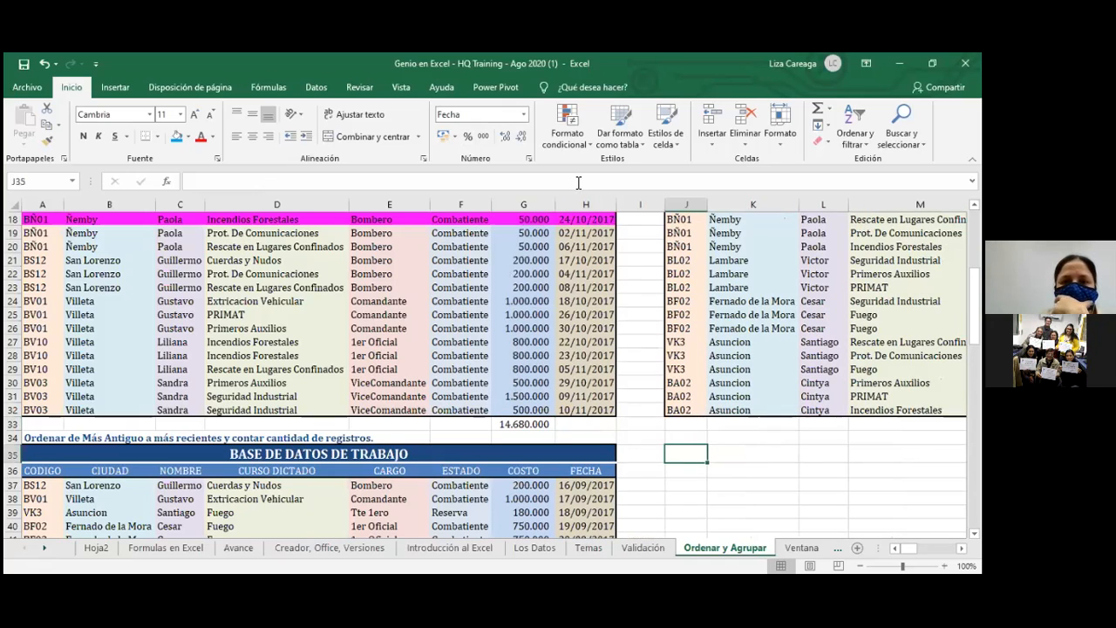
# Move the COSTO total from G33 to B4, in the blank row above the first table's headers
pyautogui.click(538, 423)
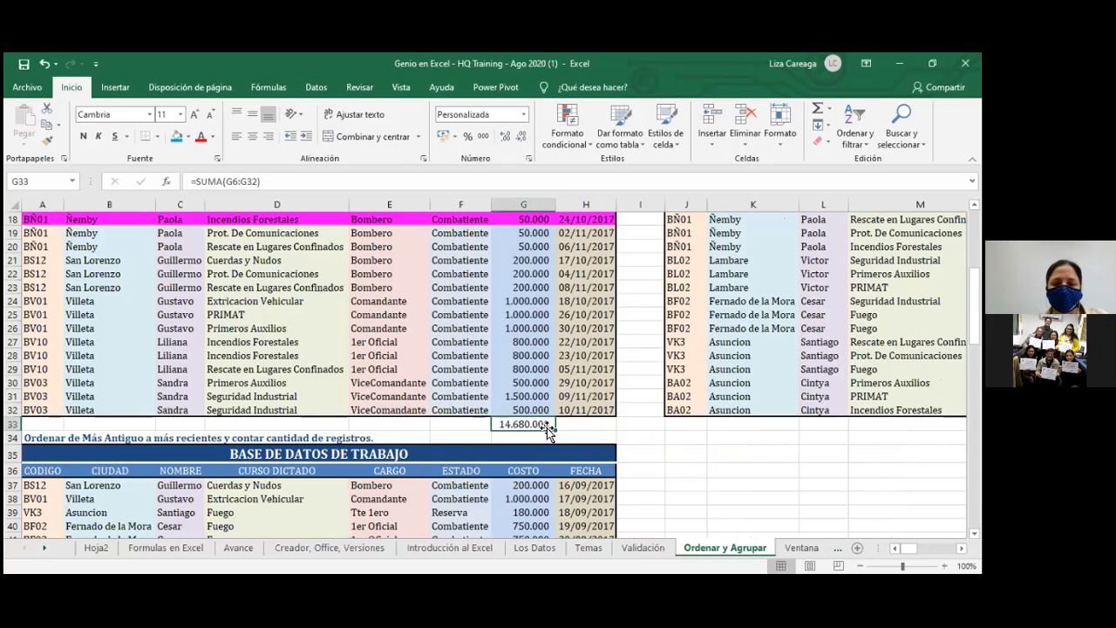
pyautogui.hotkey('ctrl', 'c')
pyautogui.press('Left')
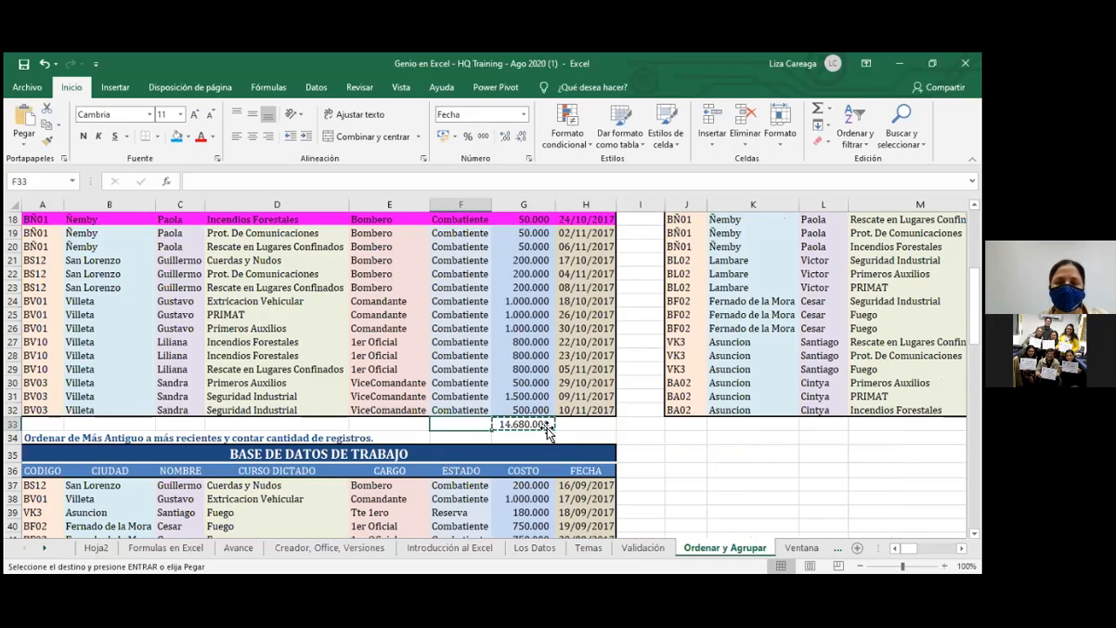
pyautogui.press('Right')
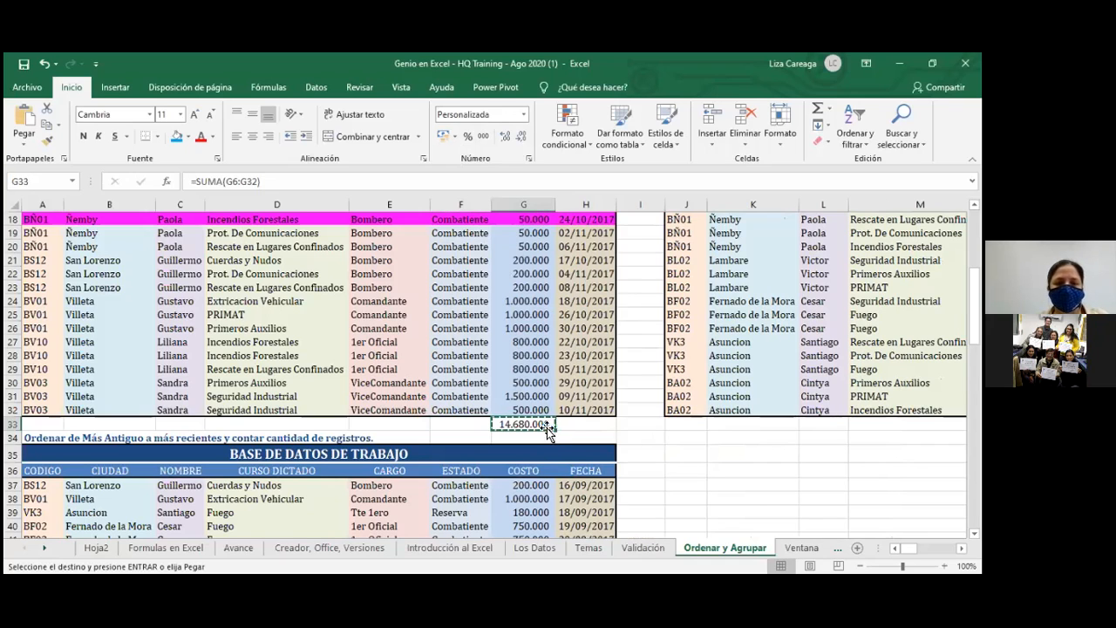
pyautogui.press('Left')
pyautogui.press('Left')
pyautogui.press('Left')
pyautogui.press('Left')
pyautogui.press('Left')
pyautogui.press('Left')
pyautogui.press('Up')
pyautogui.press('Up')
pyautogui.press('Up')
pyautogui.press('Up')
pyautogui.press('Up')
pyautogui.press('Up')
pyautogui.press('Up')
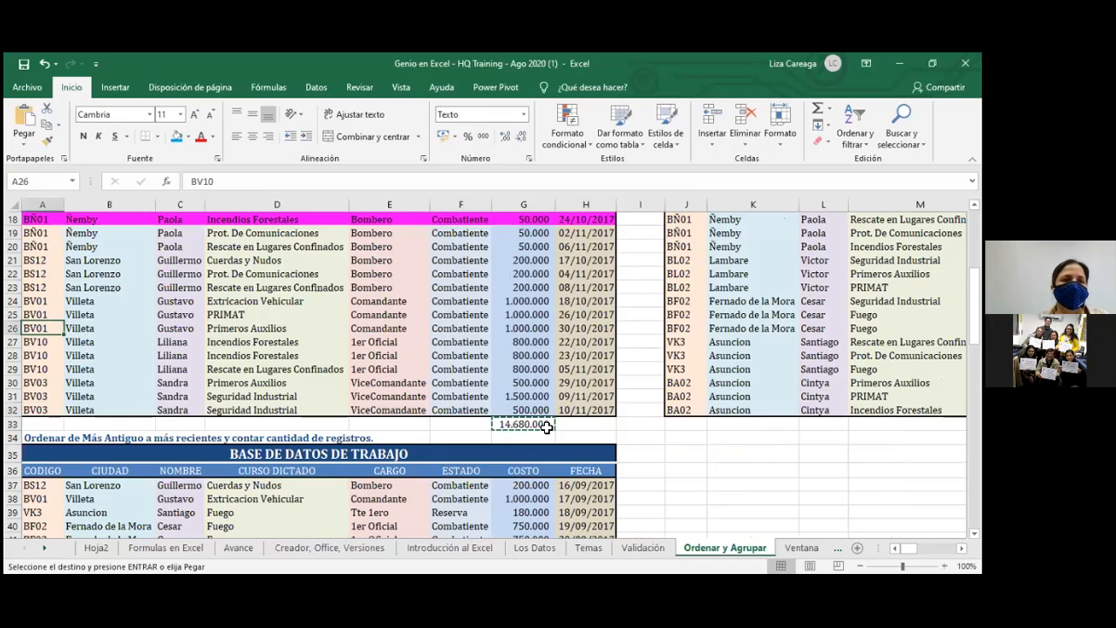
pyautogui.press('Up')
pyautogui.press('Up')
pyautogui.press('Up')
pyautogui.press('Up')
pyautogui.press('Up')
pyautogui.press('Up')
pyautogui.press('Up')
pyautogui.press('Up')
pyautogui.press('Up')
pyautogui.press('Up')
pyautogui.press('Up')
pyautogui.press('Up')
pyautogui.press('Up')
pyautogui.press('Up')
pyautogui.press('Up')
pyautogui.press('Up')
pyautogui.press('Up')
pyautogui.press('Up')
pyautogui.press('Up')
pyautogui.press('Up')
pyautogui.press('Up')
pyautogui.press('Up')
pyautogui.press('Right')
pyautogui.press('Return')
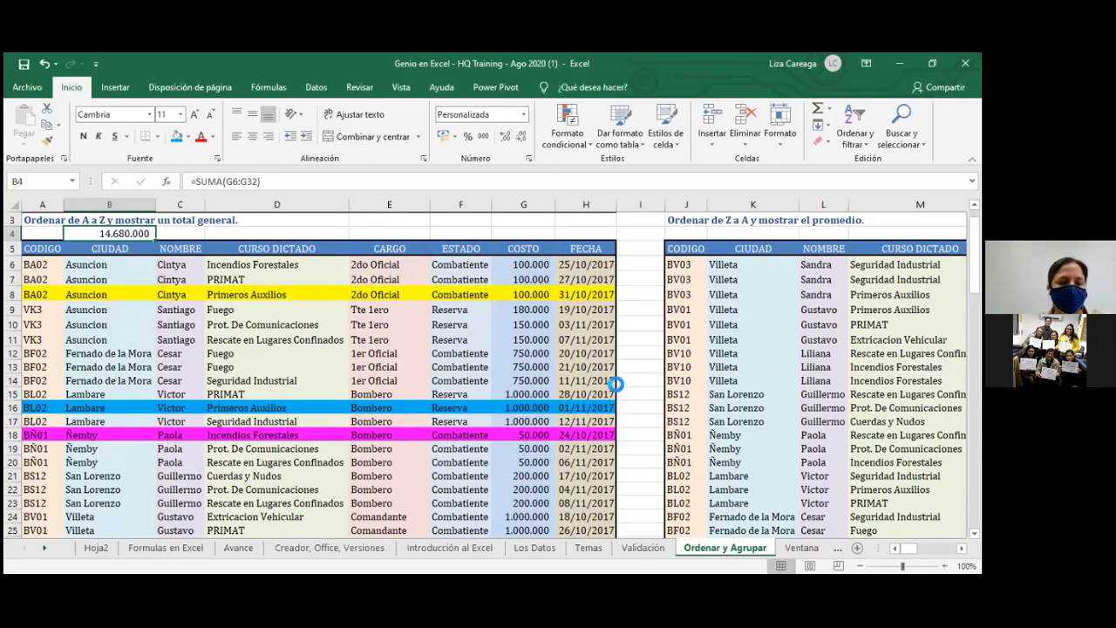
pyautogui.hotkey('ctrl', 'c')
pyautogui.press('BackSpace')
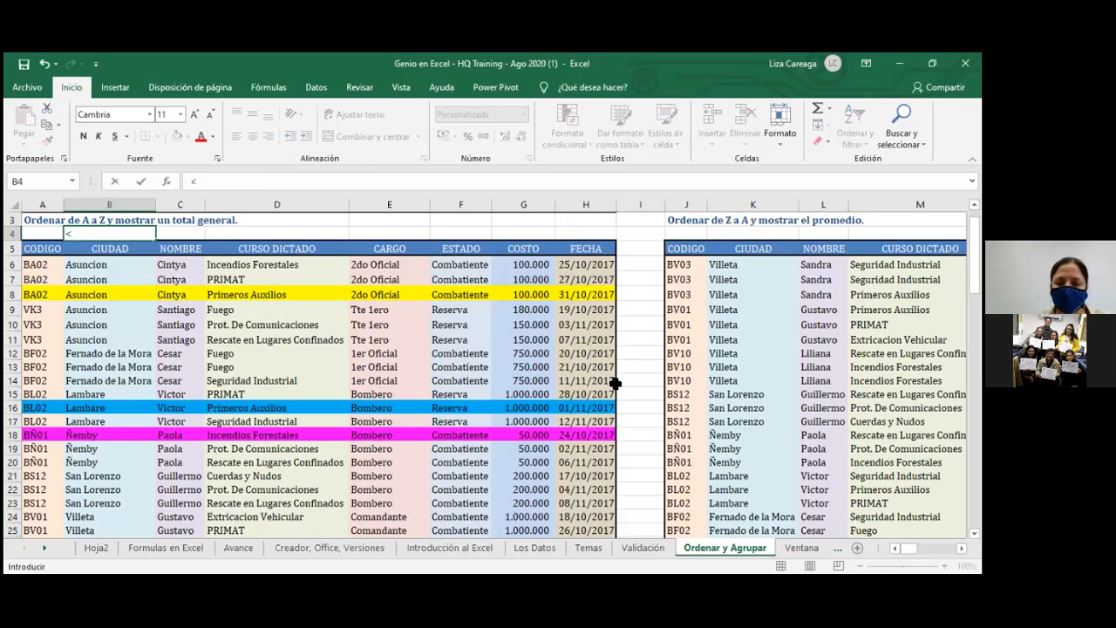
pyautogui.click(44, 236)
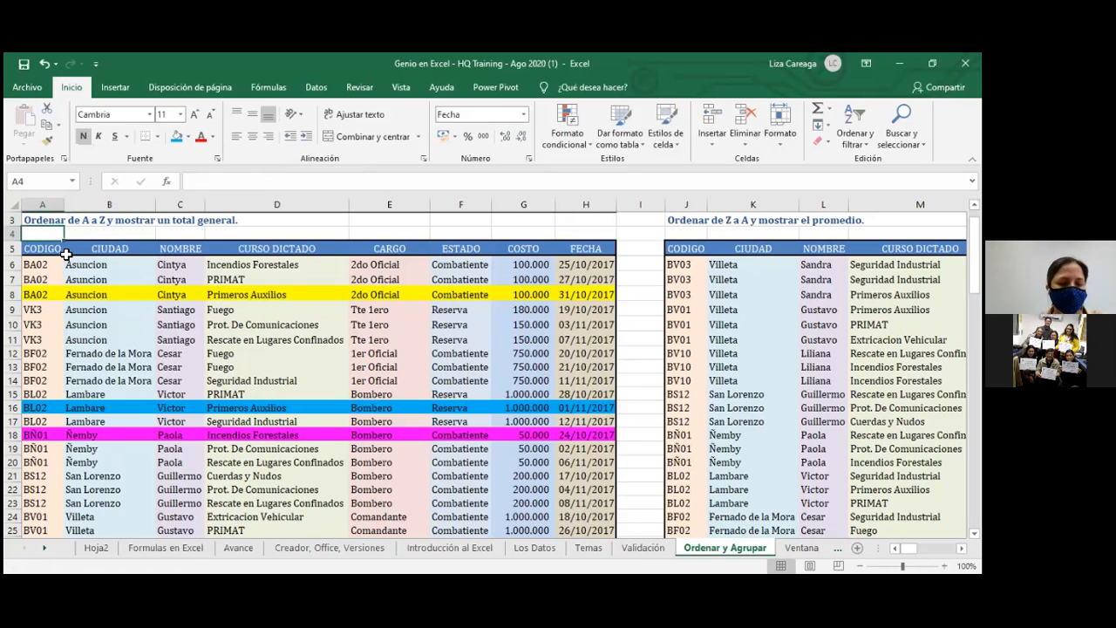
pyautogui.hotkey('ctrl', 'z')
# Move the COSTO total from B4 to A4, below the sorting instruction
pyautogui.hotkey('ctrl', 'c')
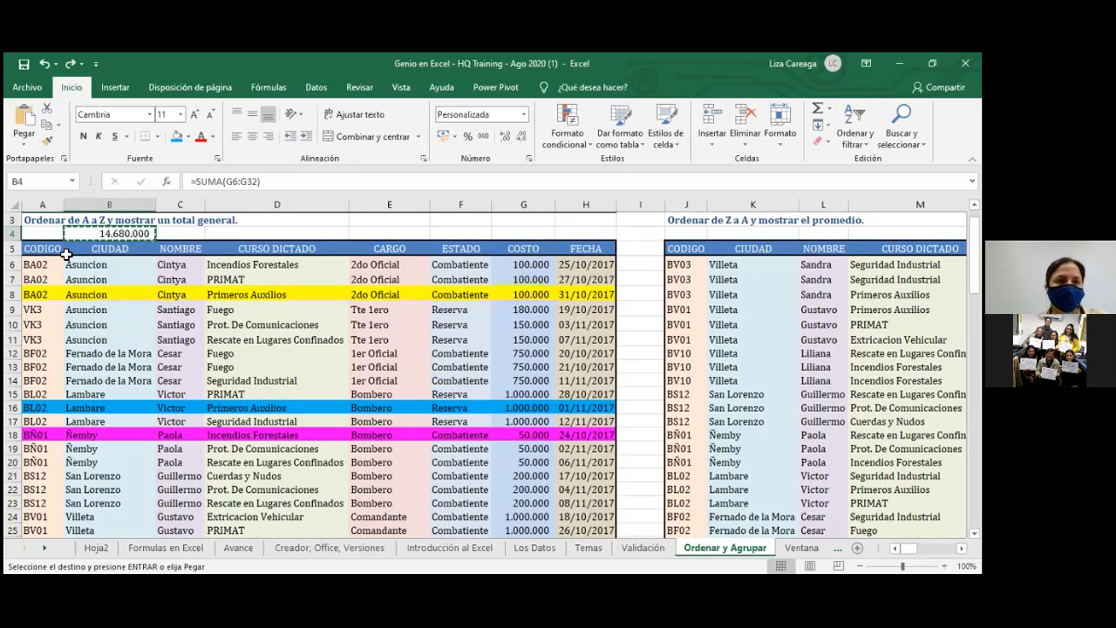
pyautogui.click(48, 230)
pyautogui.press('Return')
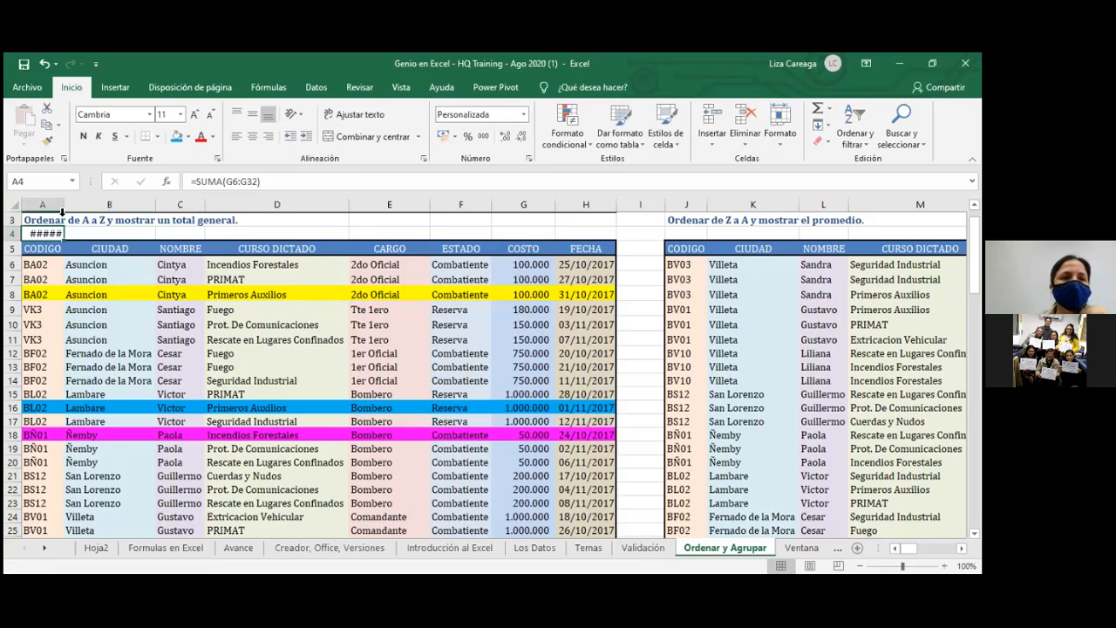
# Autofit column A, and narrow it until it just fits the total in A4
pyautogui.press('Down')
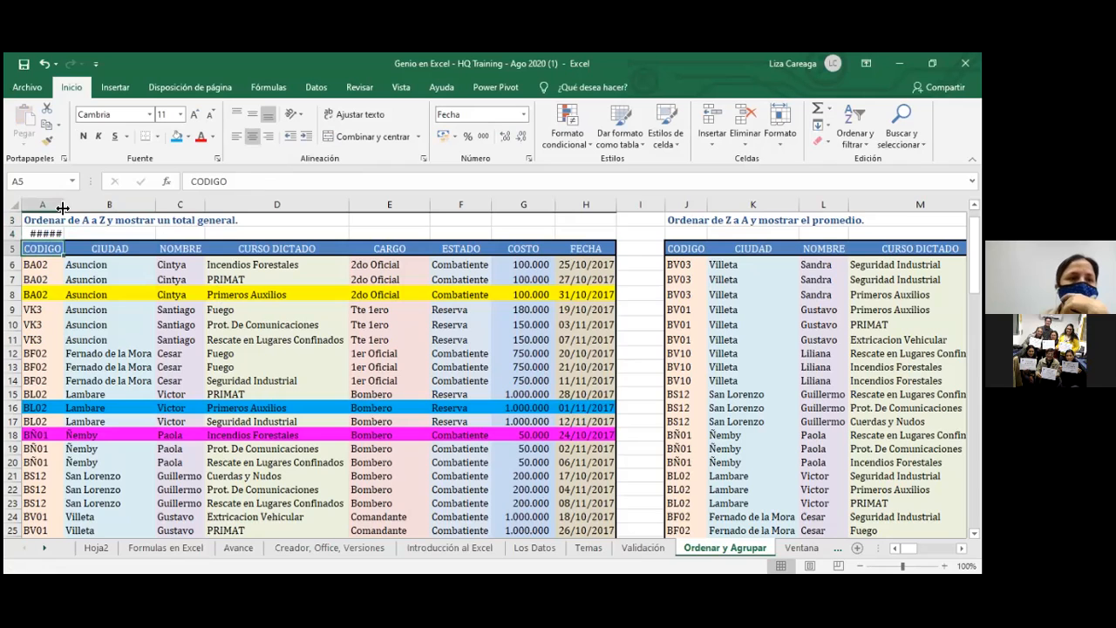
pyautogui.doubleClick(61, 204)
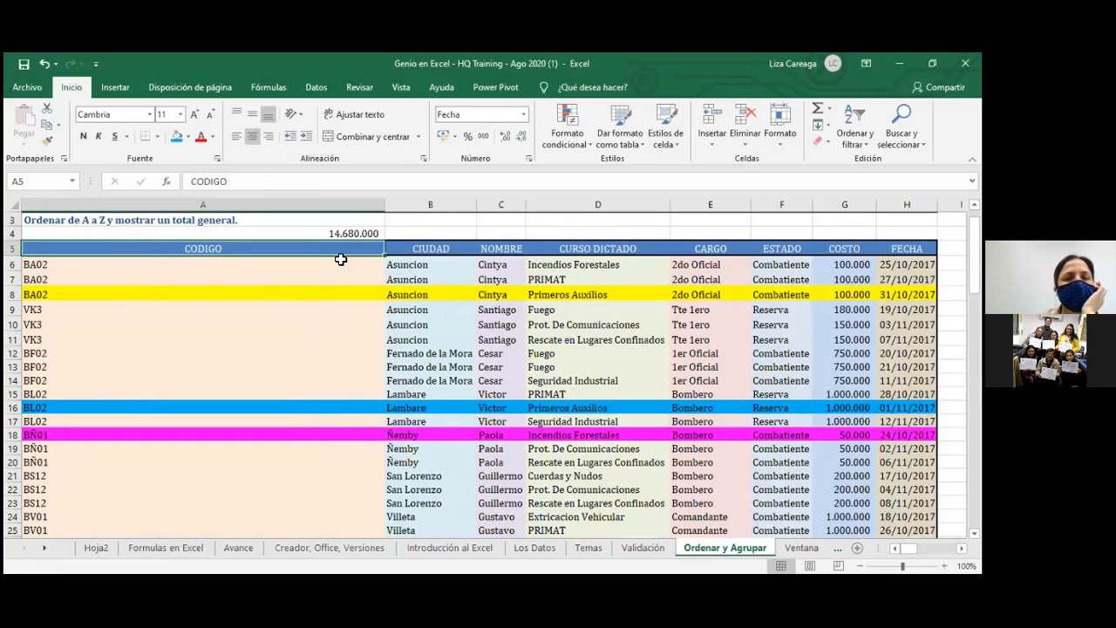
pyautogui.click(357, 240)
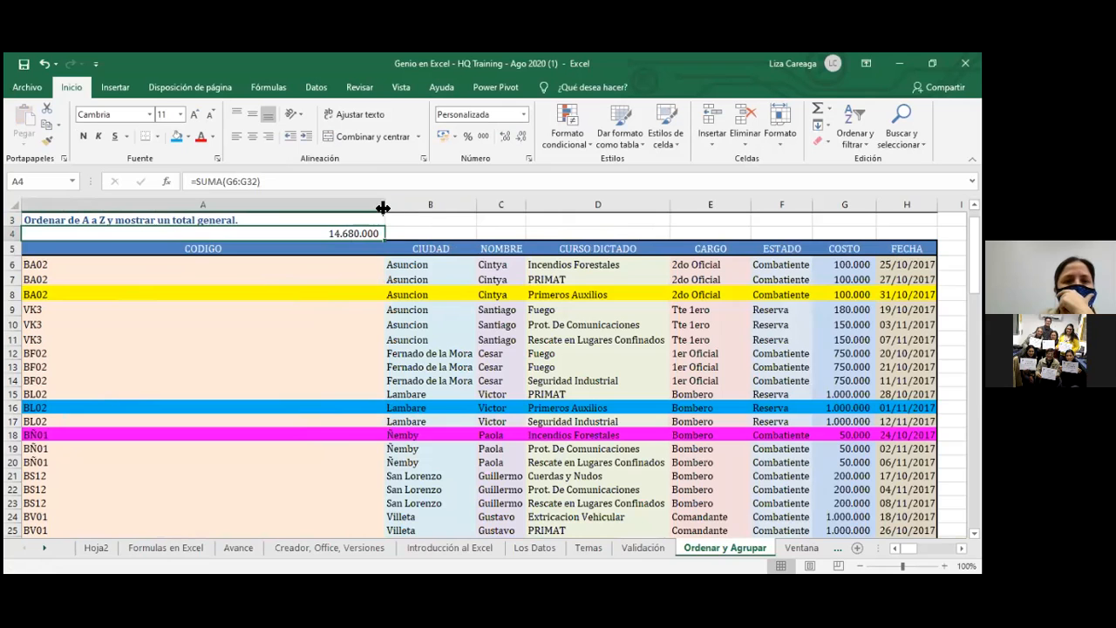
pyautogui.moveTo(385, 206); pyautogui.dragTo(84, 207)
pyautogui.doubleClick(83, 208)
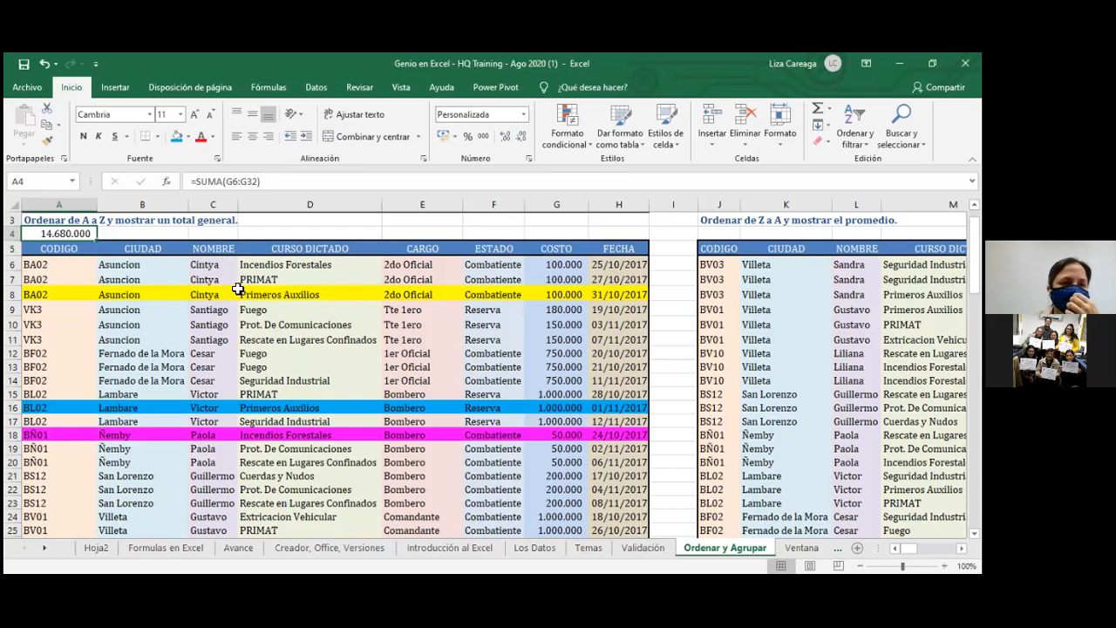
# Try selecting column B, extending the selection across to column J and shrinking it back to columns A:H
pyautogui.click(77, 249)
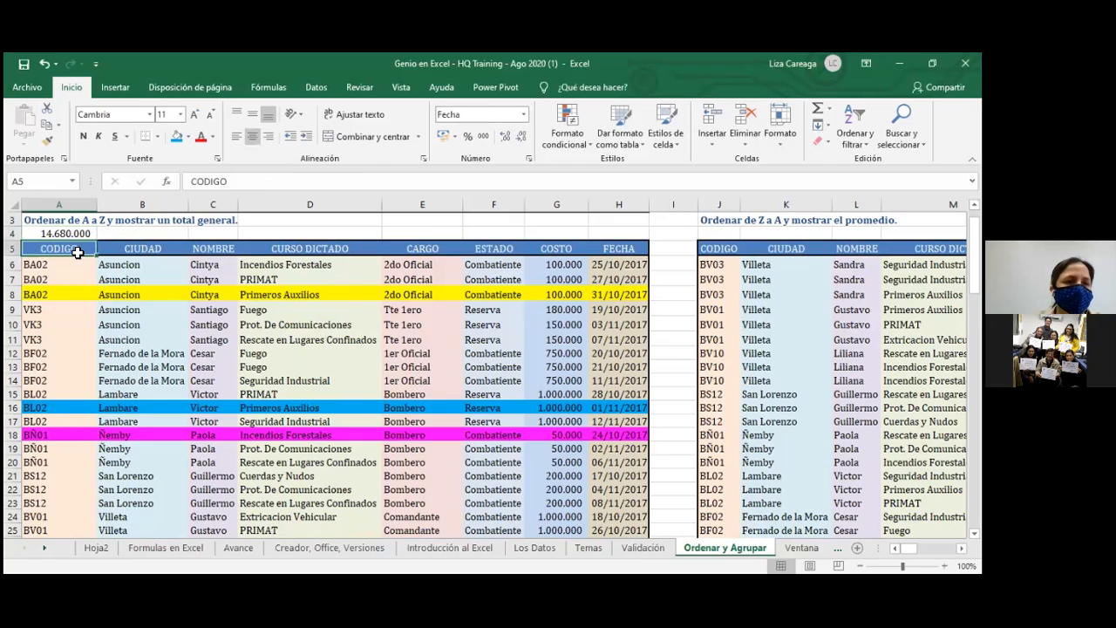
pyautogui.scroll(1, 96, 271)
pyautogui.click(122, 286)
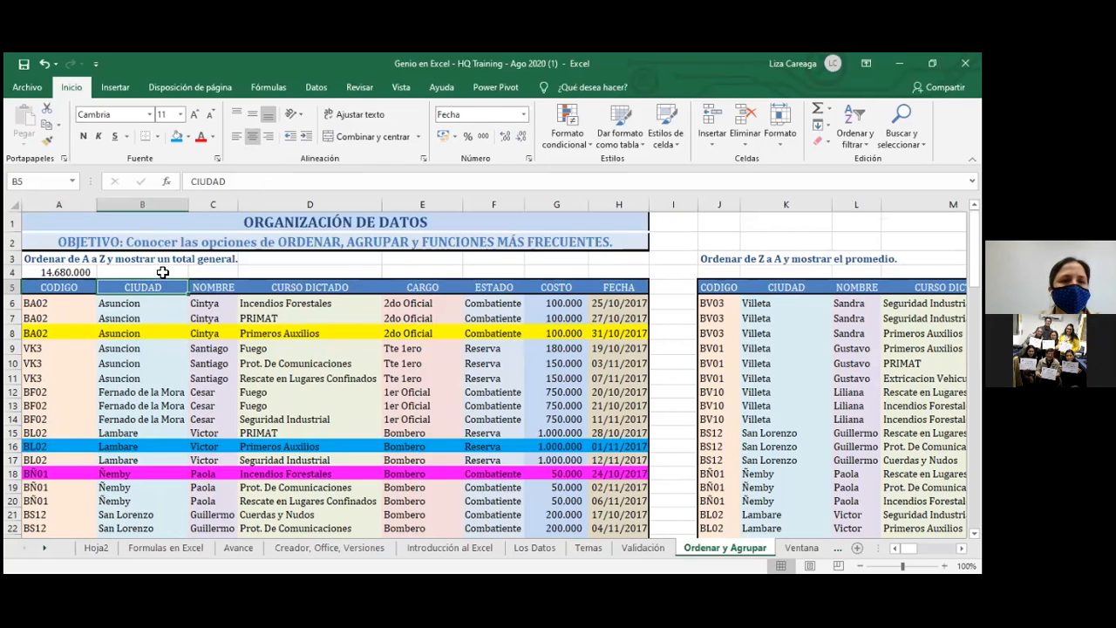
pyautogui.click(154, 203)
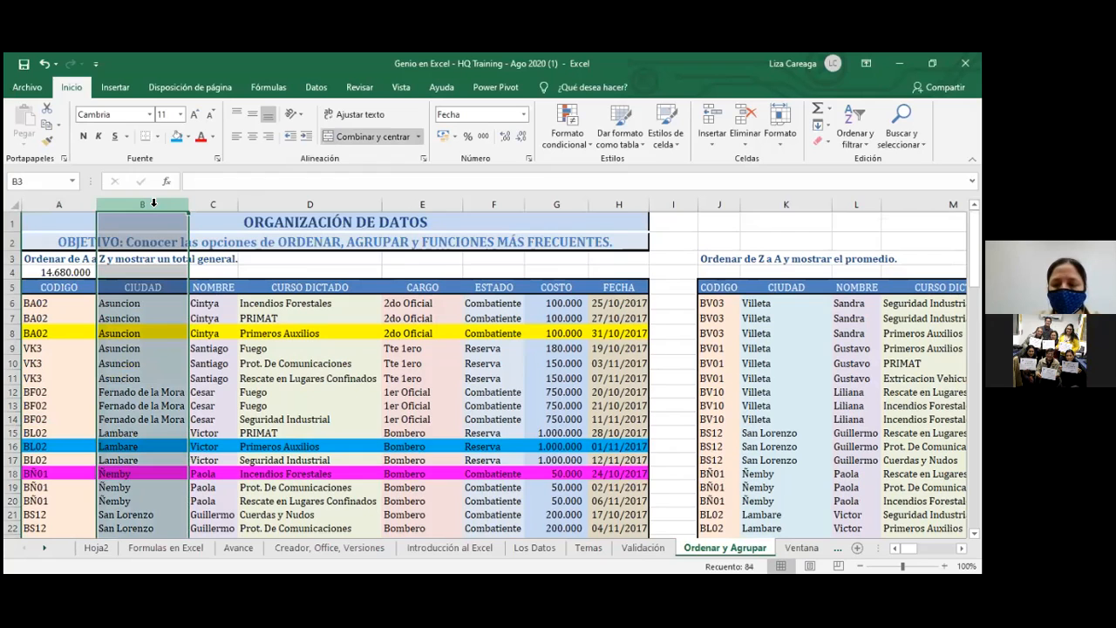
pyautogui.hotkey('ctrl', 'shift', 'Right')
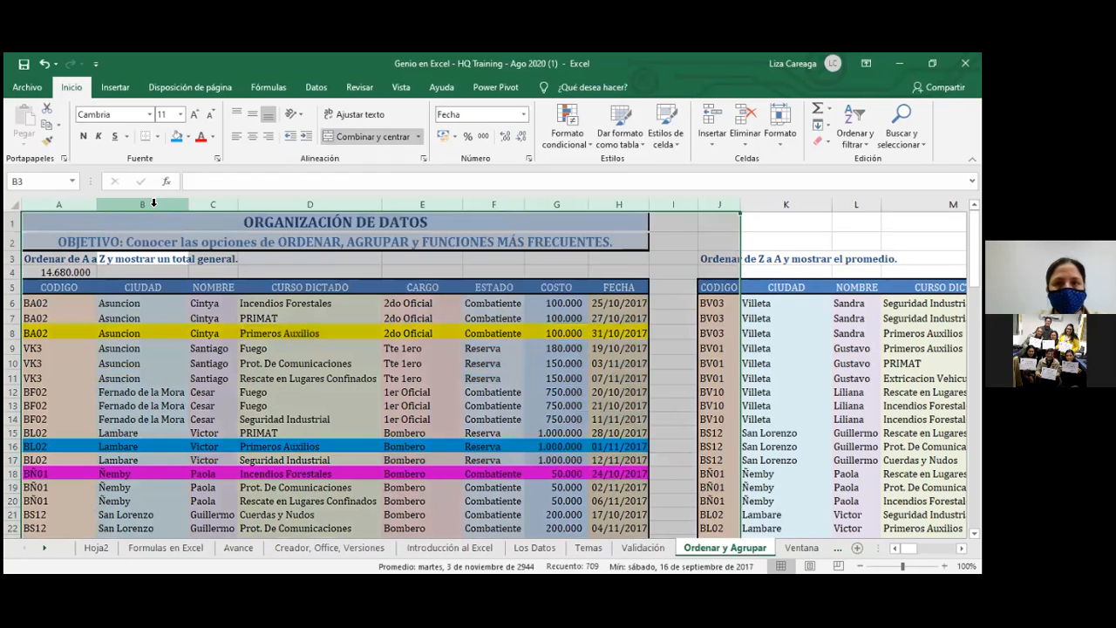
pyautogui.hotkey('shift', 'Left')
pyautogui.hotkey('shift', 'Left')
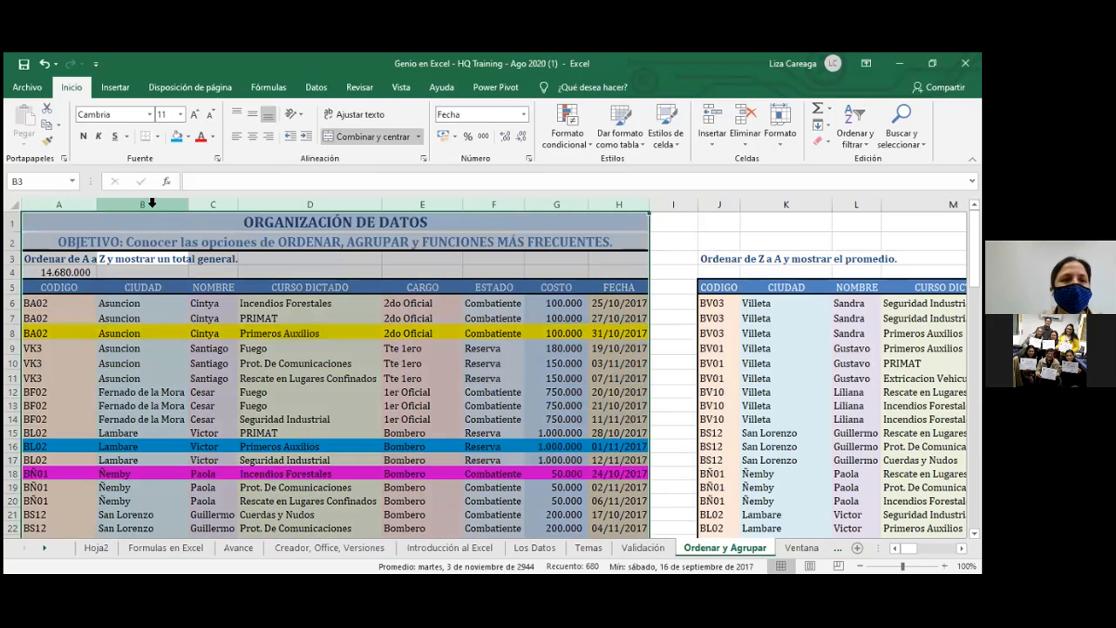
# Try extending a column B selection across columns A:I and jumping from it to J3, and reselect only column B
pyautogui.click(153, 202)
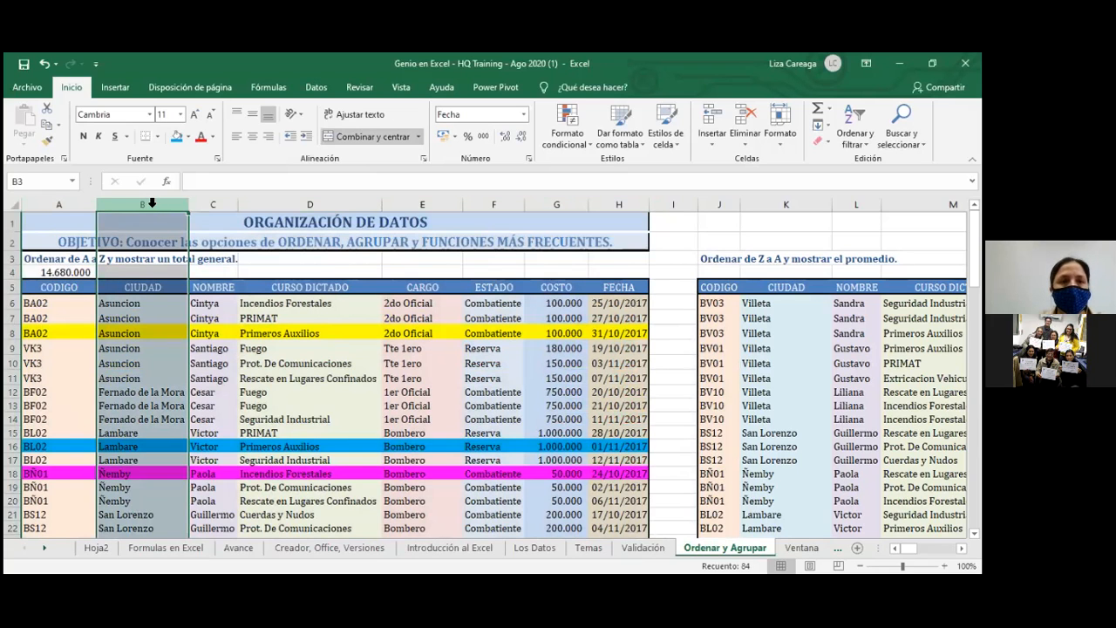
pyautogui.hotkey('ctrl', 'a')
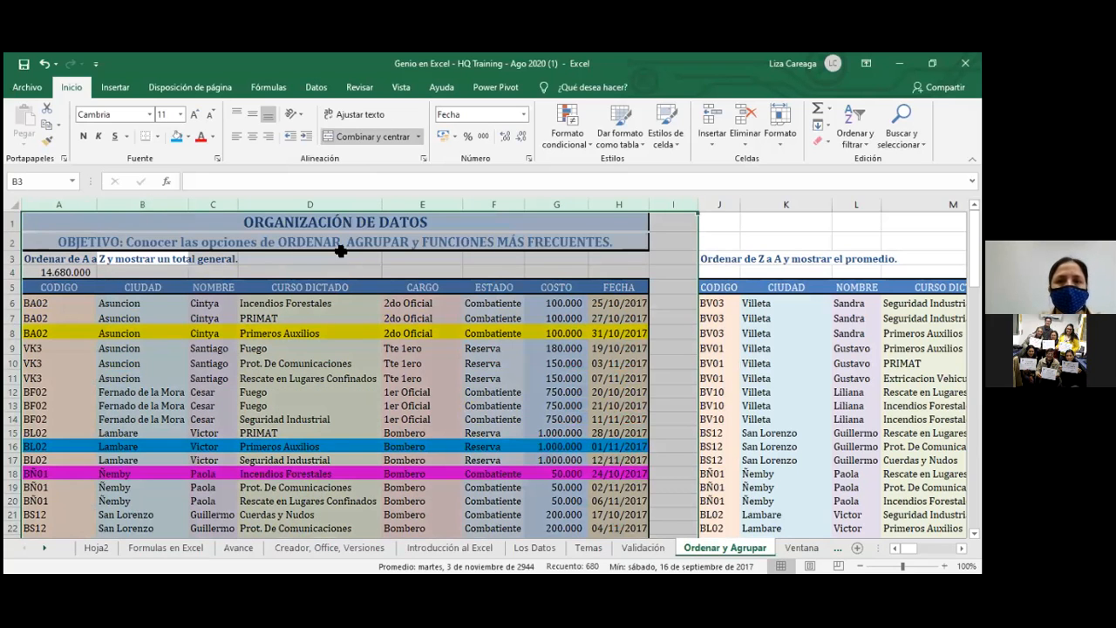
pyautogui.click(671, 242)
pyautogui.click(154, 202)
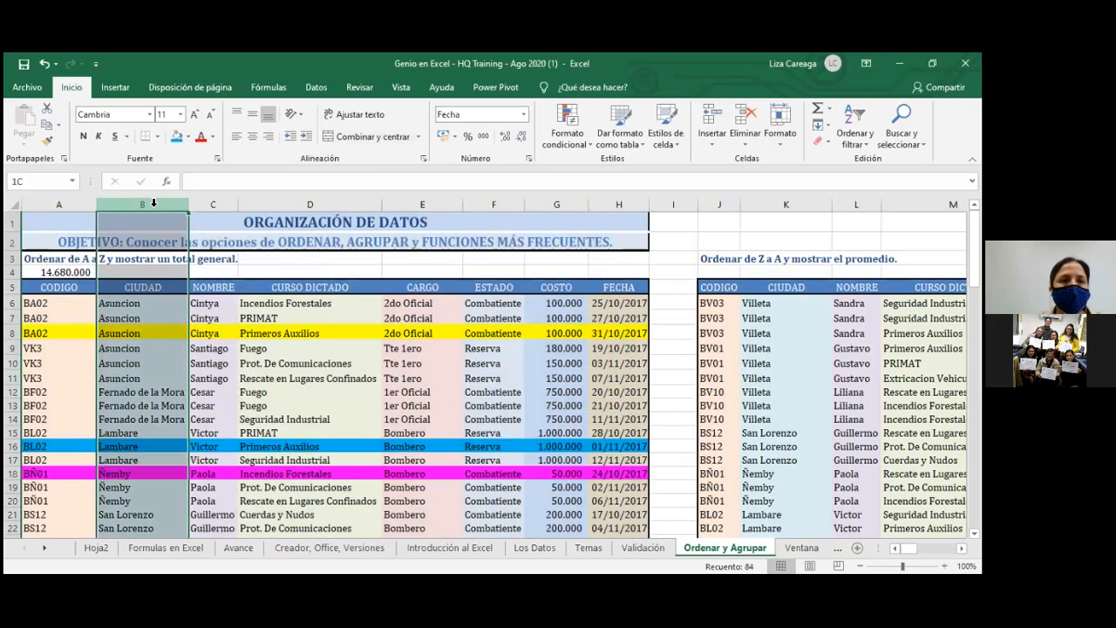
pyautogui.hotkey('ctrl', 'Right')
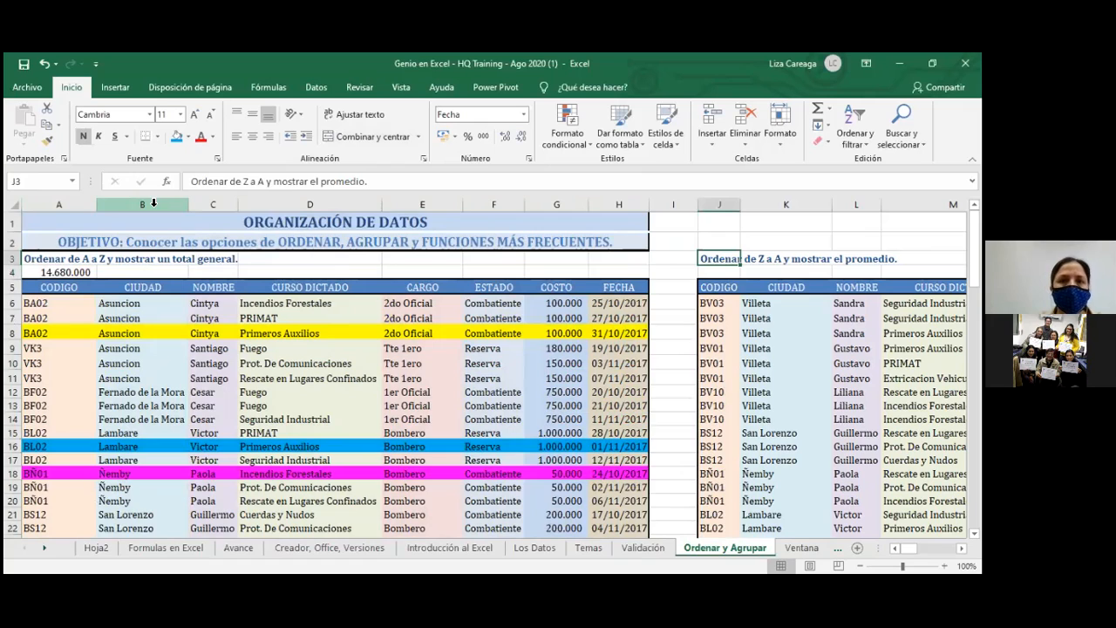
pyautogui.click(154, 202)
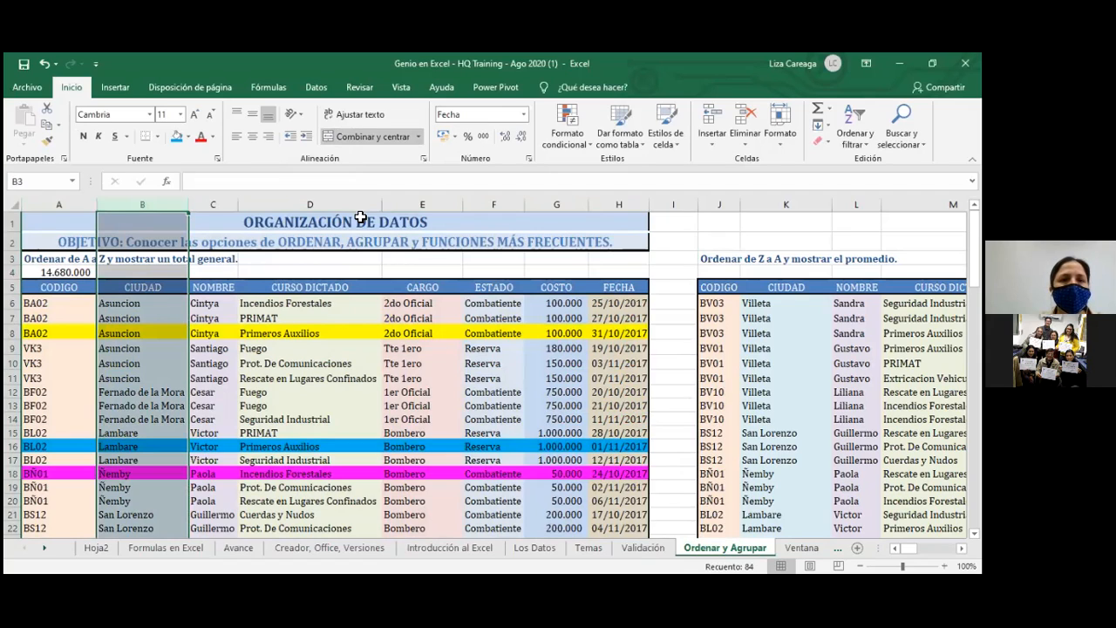
# Group columns B:H of the first table, and collapse the group so only its CODIGO column shows
pyautogui.moveTo(183, 201); pyautogui.dragTo(618, 207)
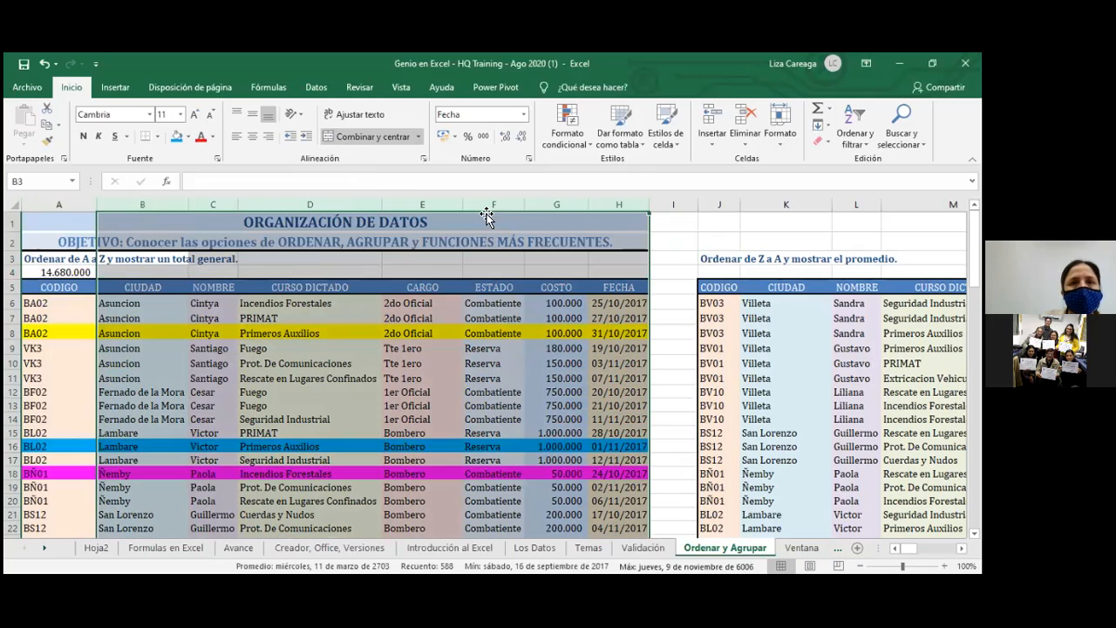
pyautogui.click(317, 87)
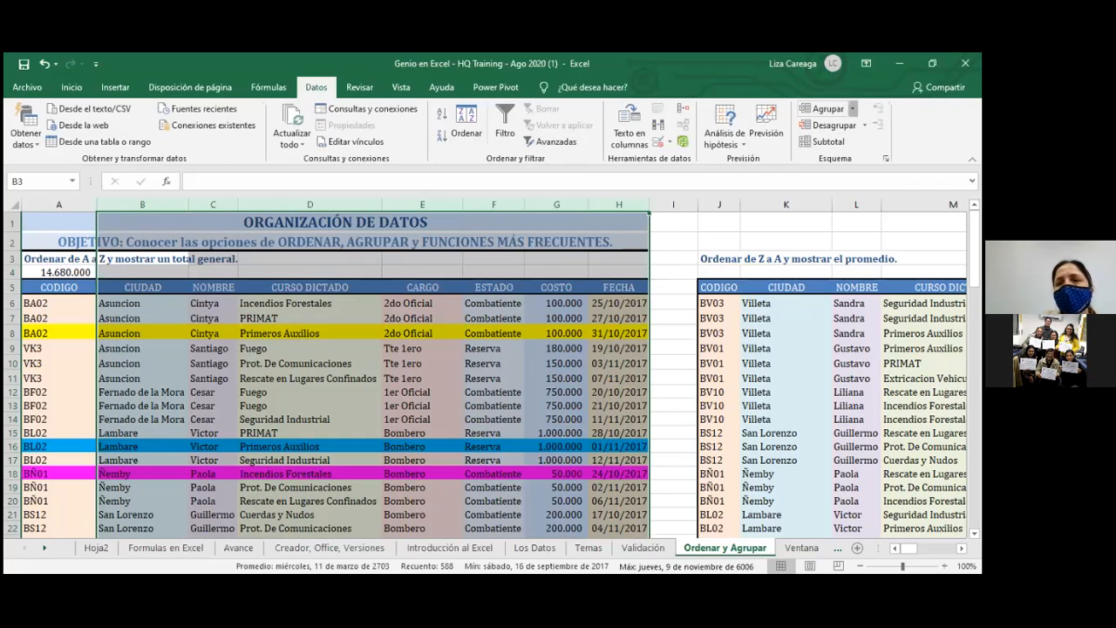
pyautogui.click(853, 108)
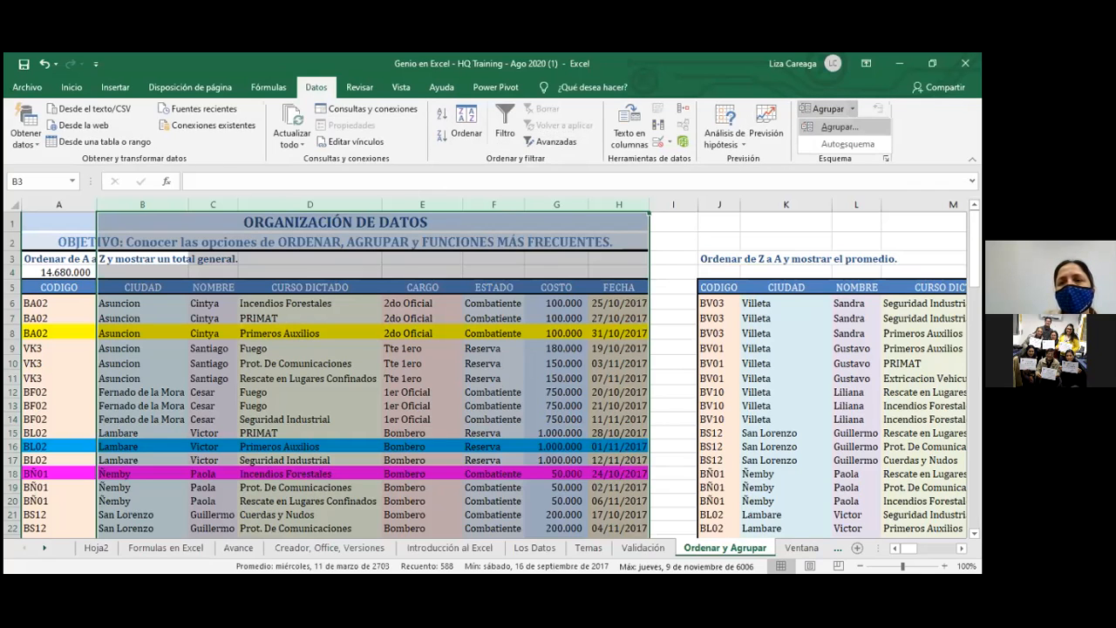
pyautogui.click(839, 126)
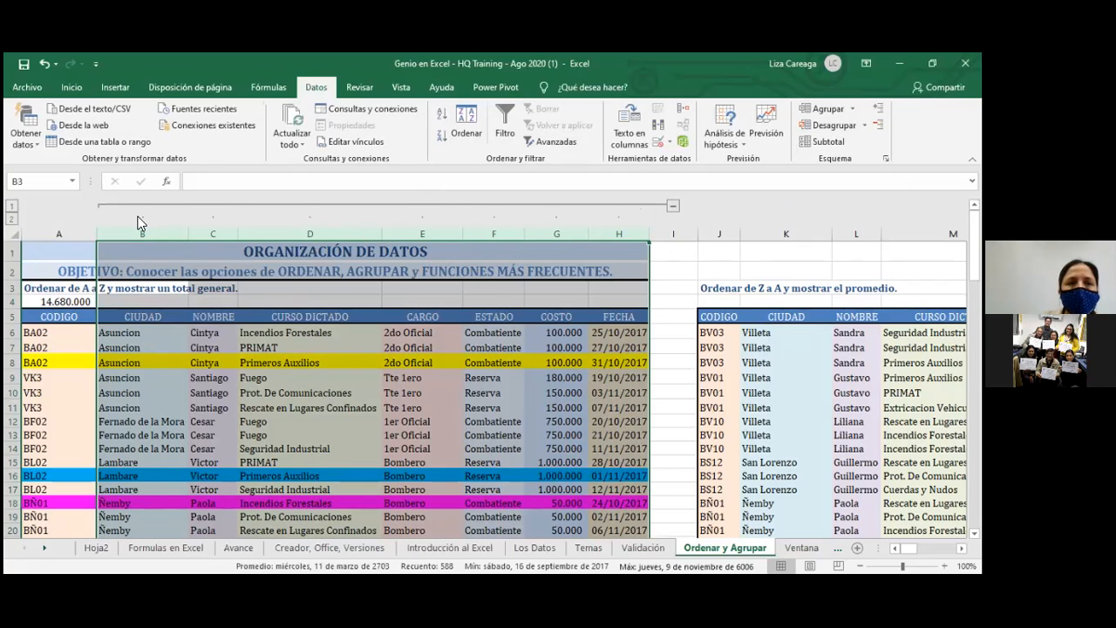
pyautogui.click(675, 209)
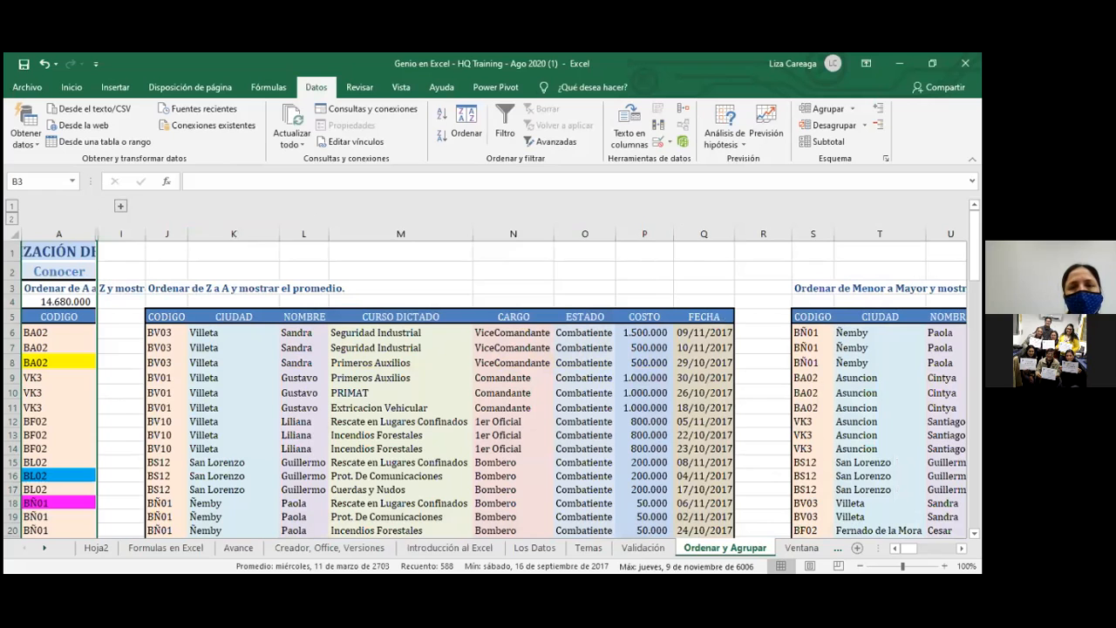
pyautogui.scroll(-5, 491, 383)
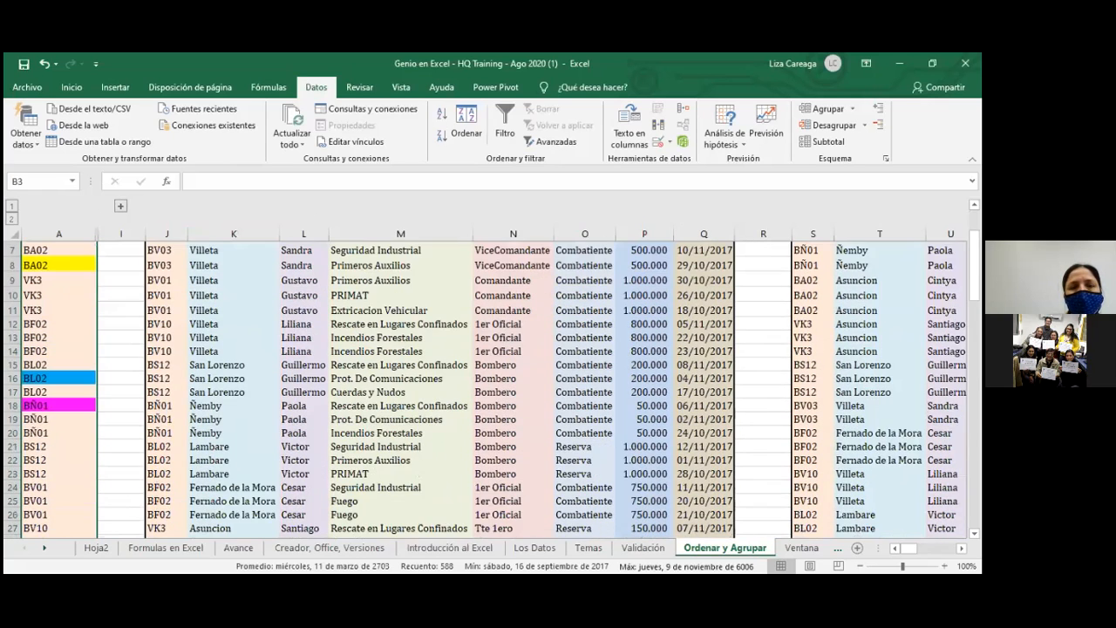
pyautogui.scroll(5, 492, 383)
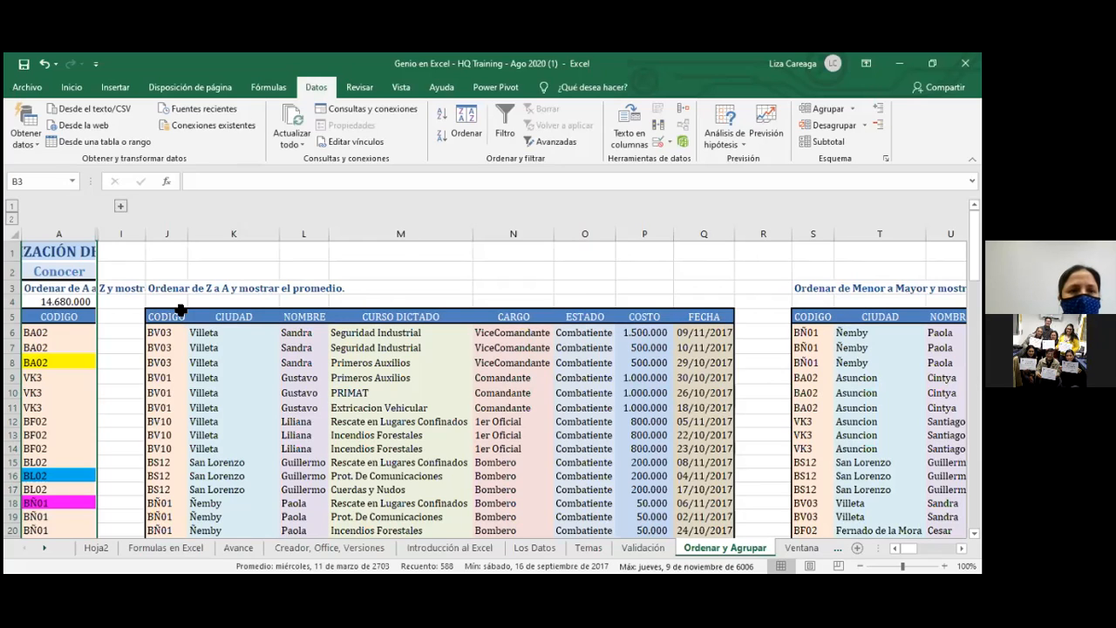
# Review the second table's Z to A sorting instruction and its rows, and select the first entry in its CARGO column
pyautogui.click(181, 290)
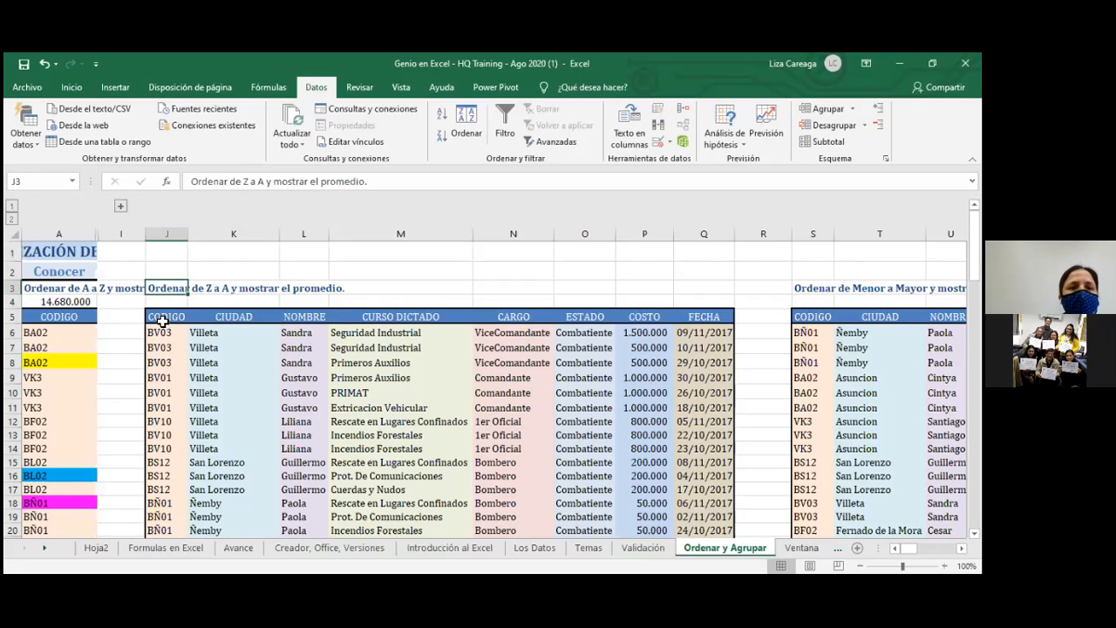
pyautogui.click(160, 316)
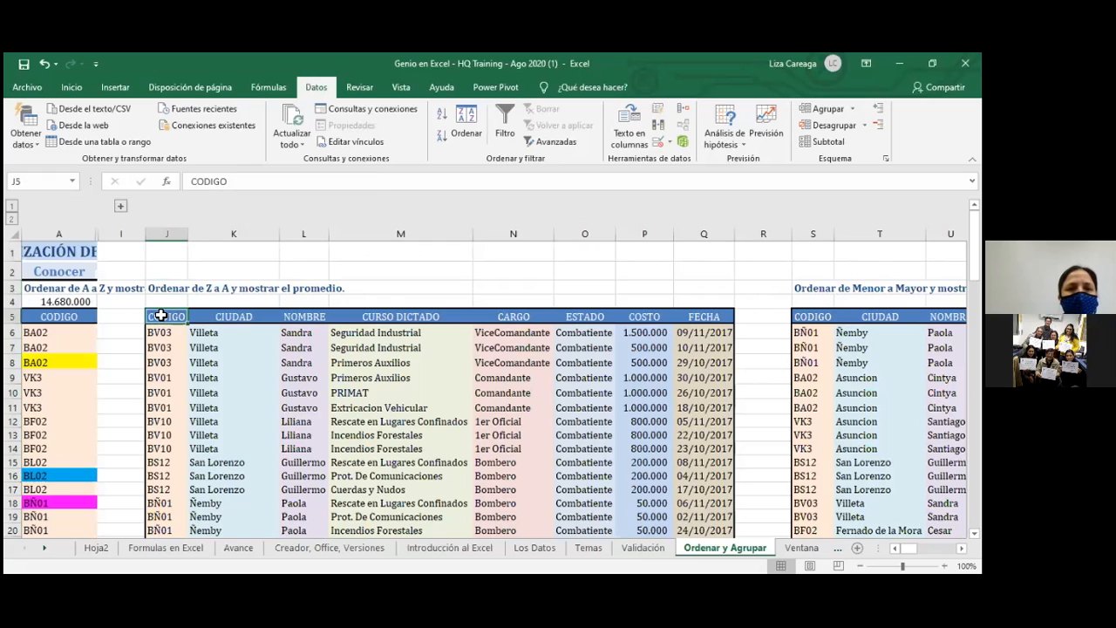
pyautogui.click(430, 286)
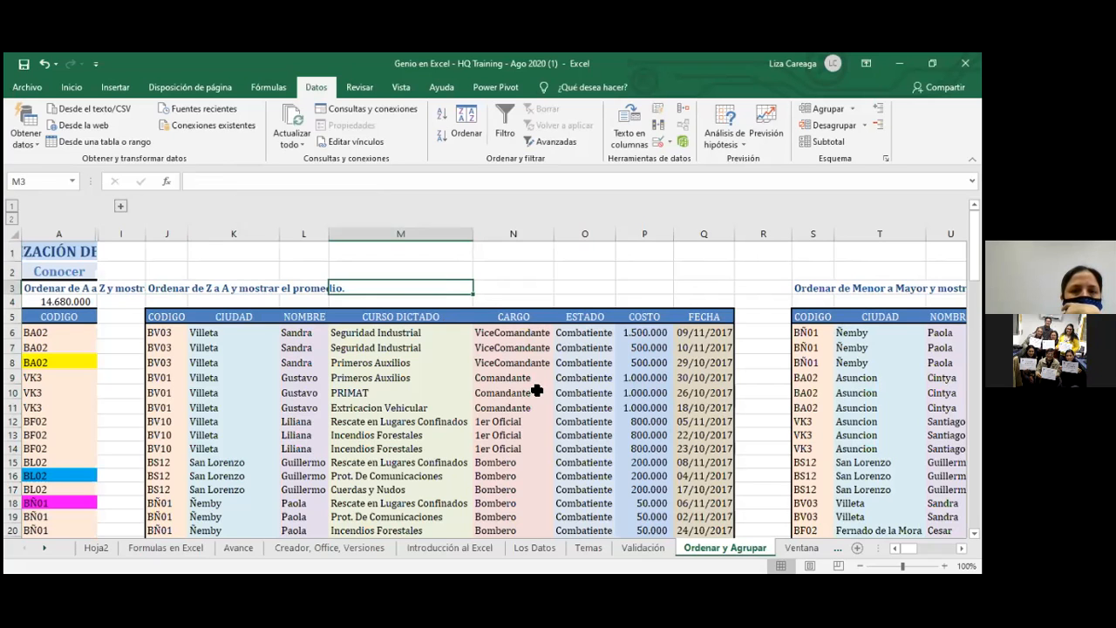
pyautogui.scroll(-4, 533, 390)
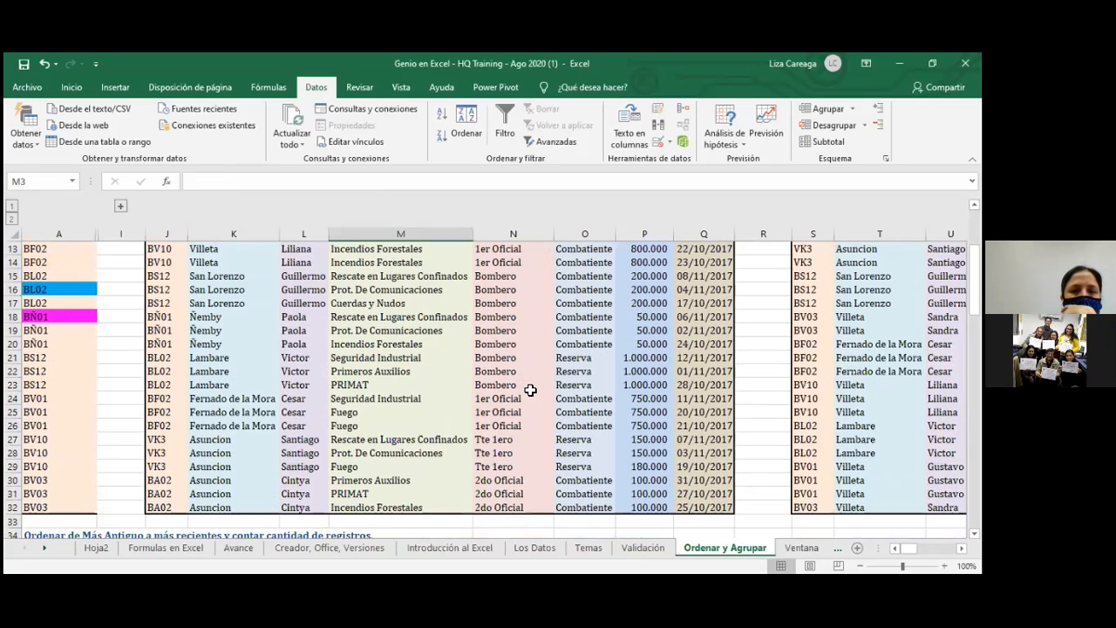
pyautogui.click(509, 370)
pyautogui.scroll(4, 506, 369)
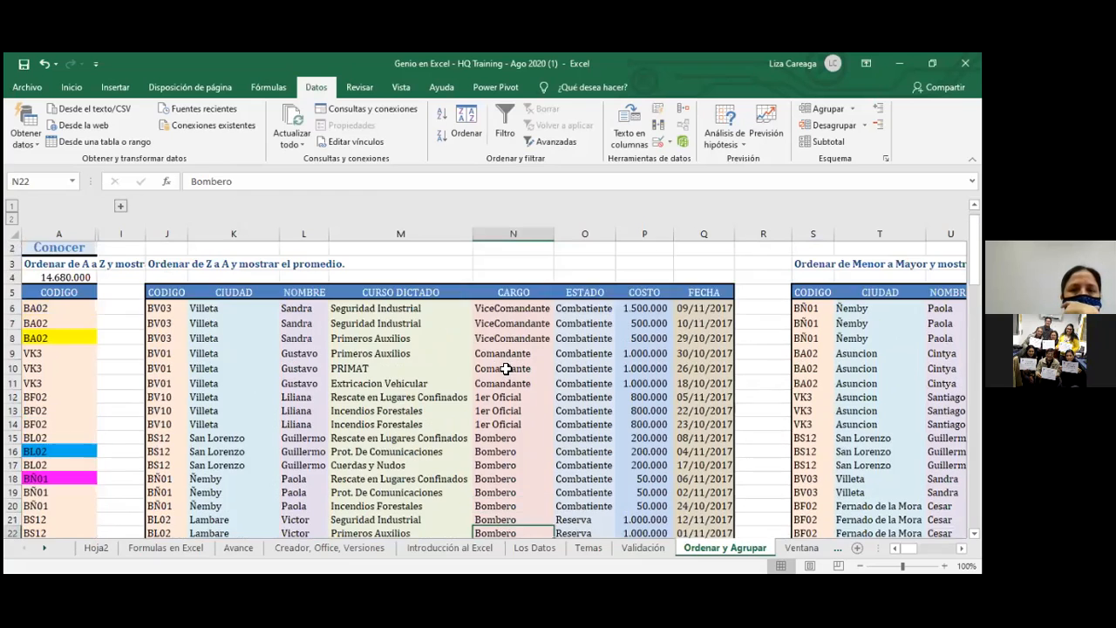
pyautogui.scroll(1, 506, 369)
pyautogui.click(509, 352)
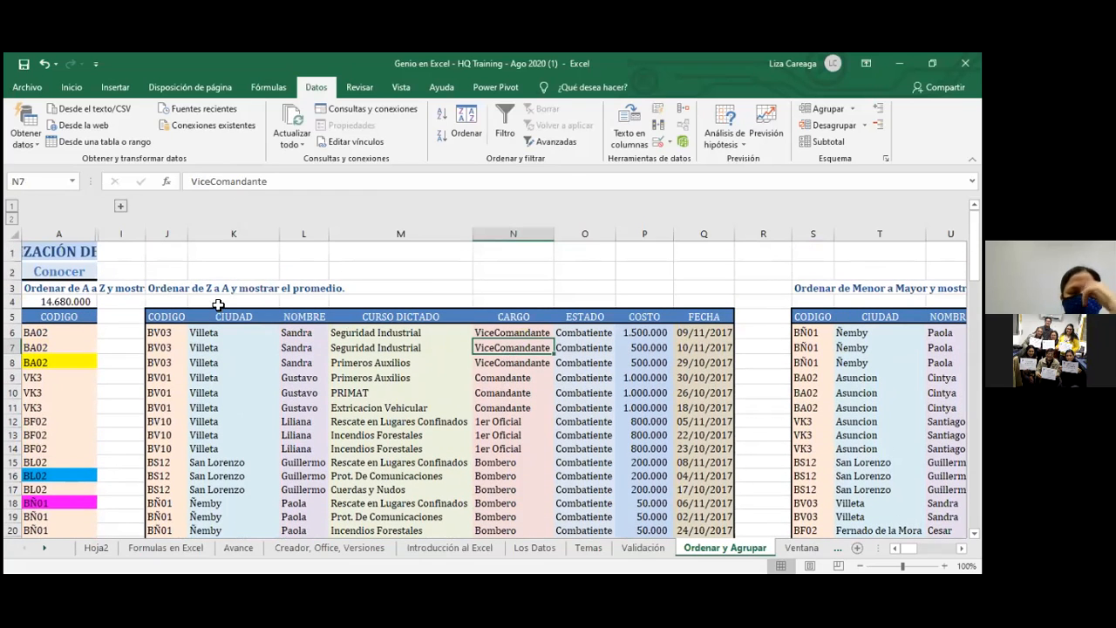
pyautogui.click(519, 332)
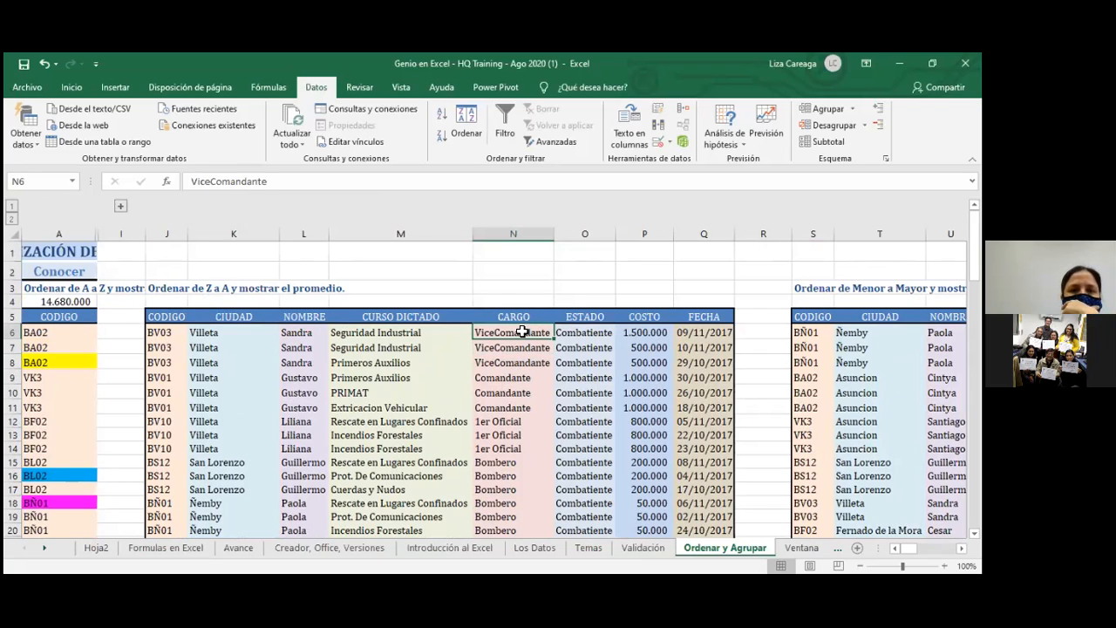
pyautogui.click(471, 131)
pyautogui.click(402, 287)
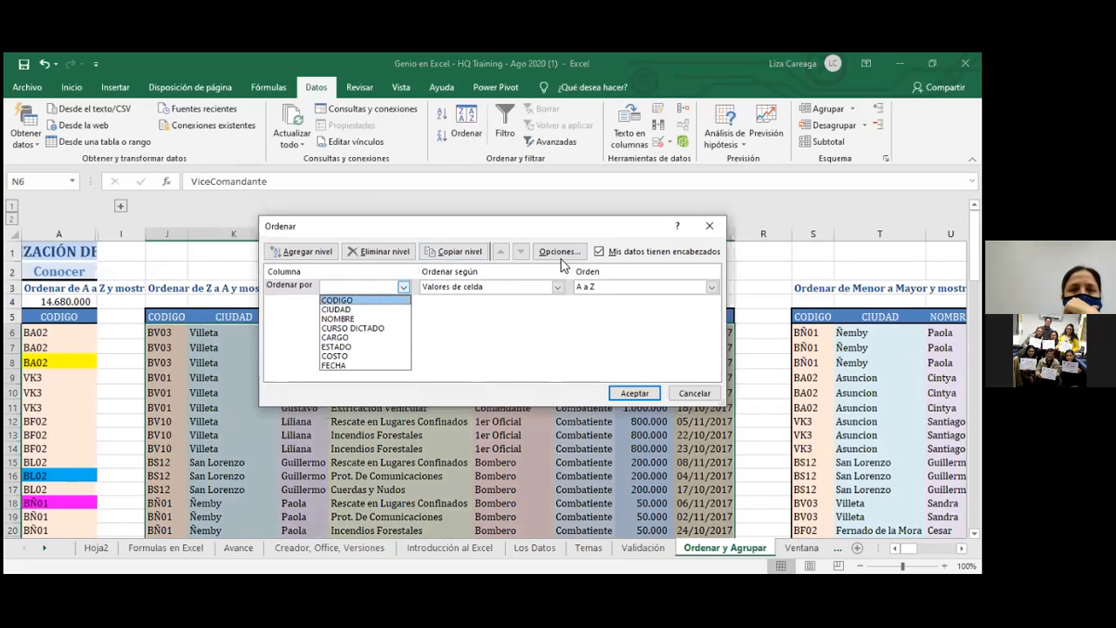
pyautogui.click(782, 255)
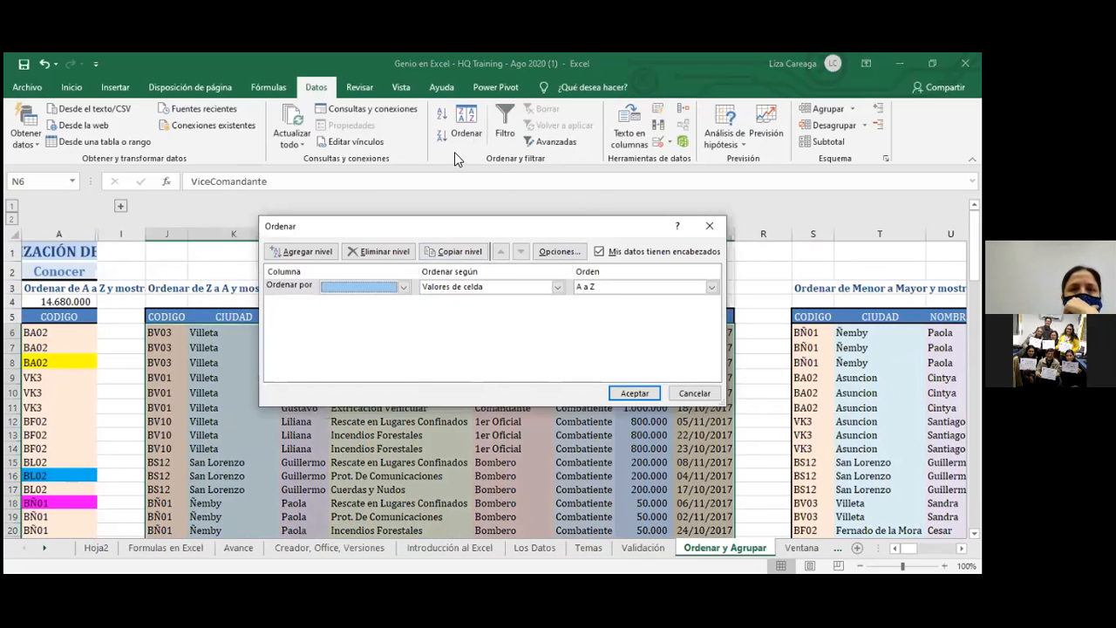
pyautogui.click(713, 227)
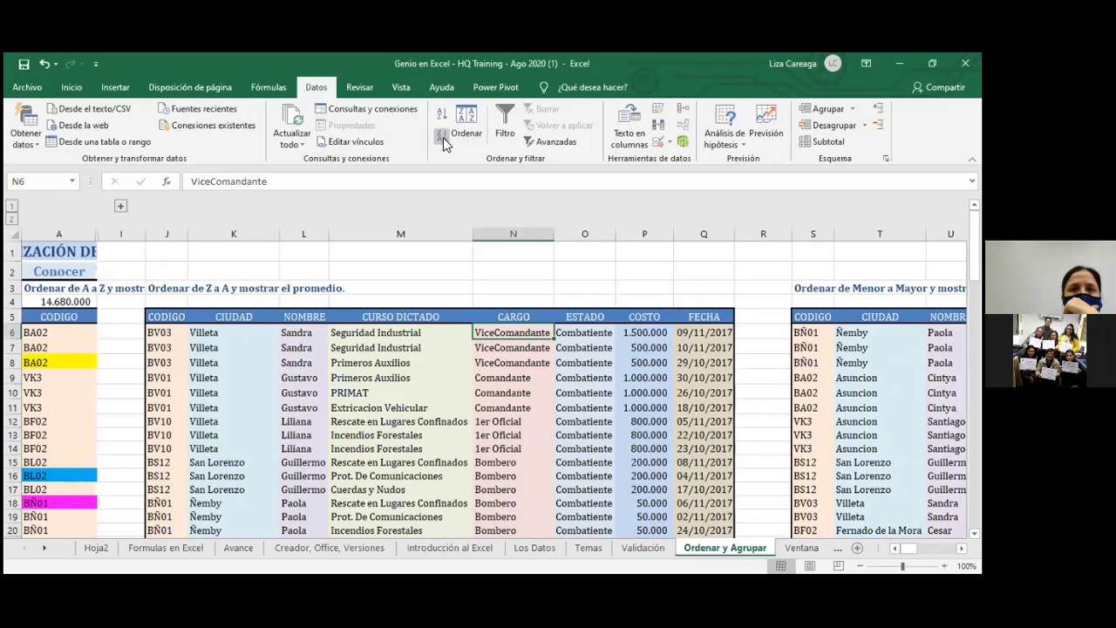
# Sort the second table by CARGO from Z to A, and check the order down to its last row
pyautogui.click(442, 139)
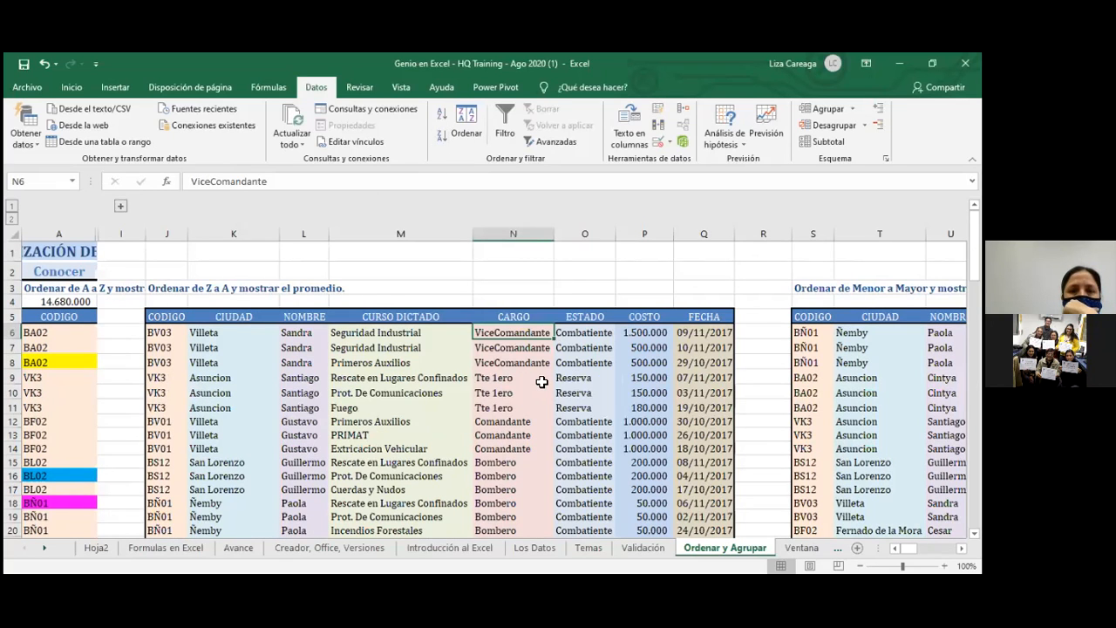
pyautogui.scroll(-4, 541, 382)
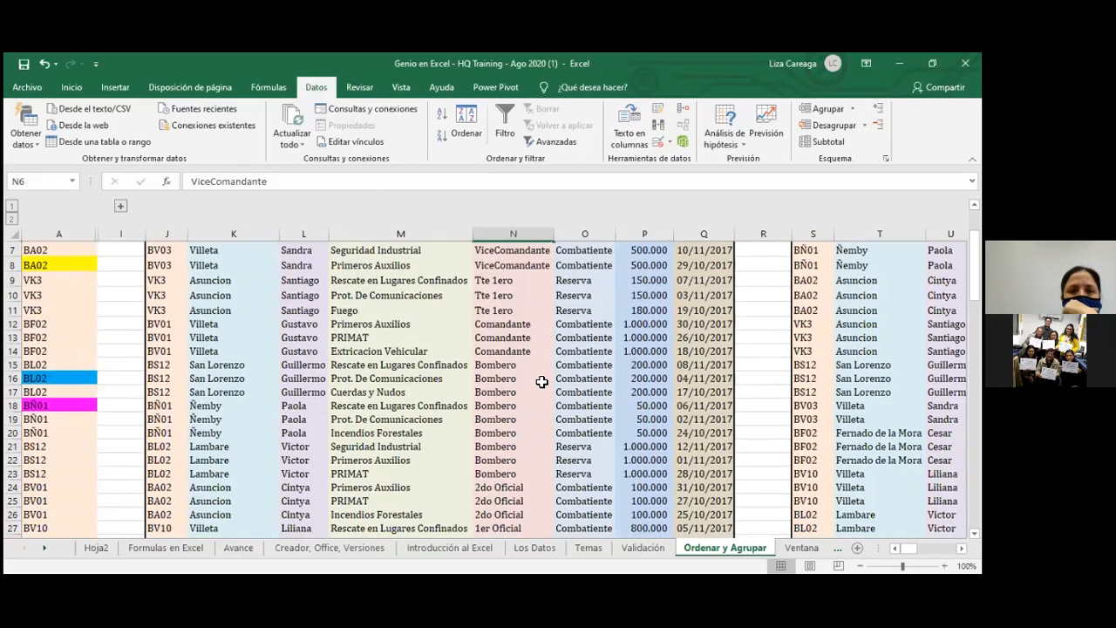
pyautogui.scroll(-1, 541, 382)
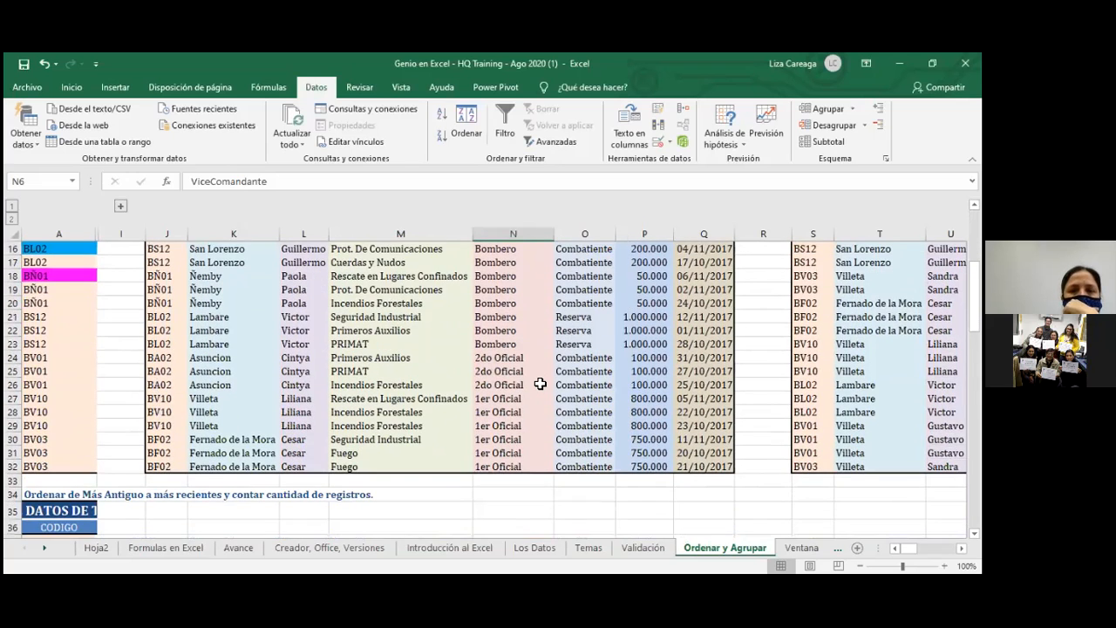
pyautogui.scroll(1, 518, 423)
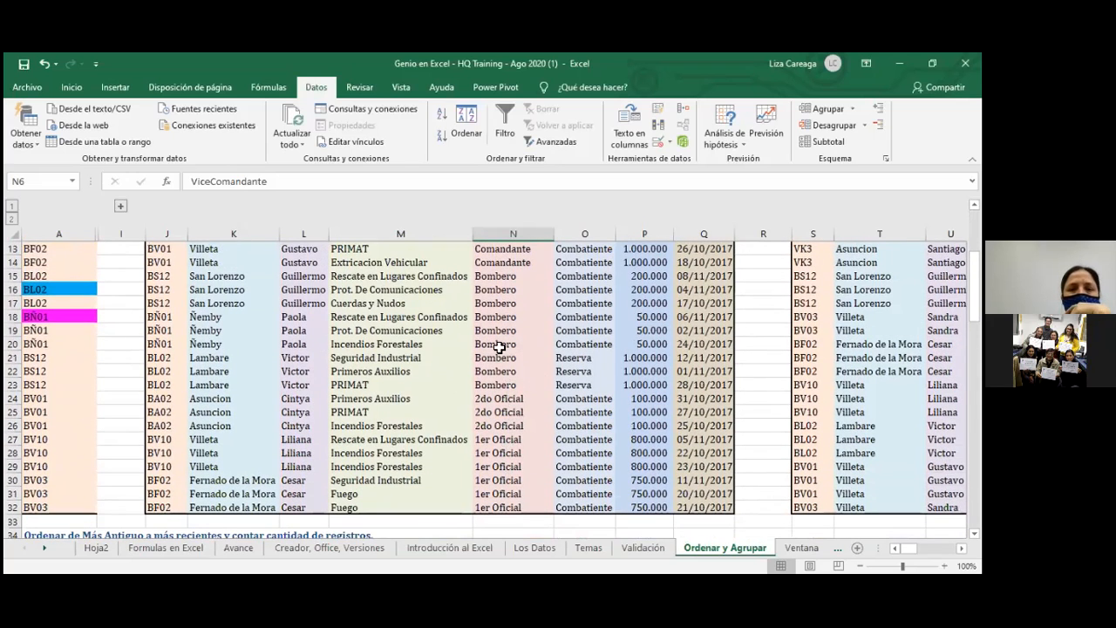
pyautogui.scroll(3, 504, 294)
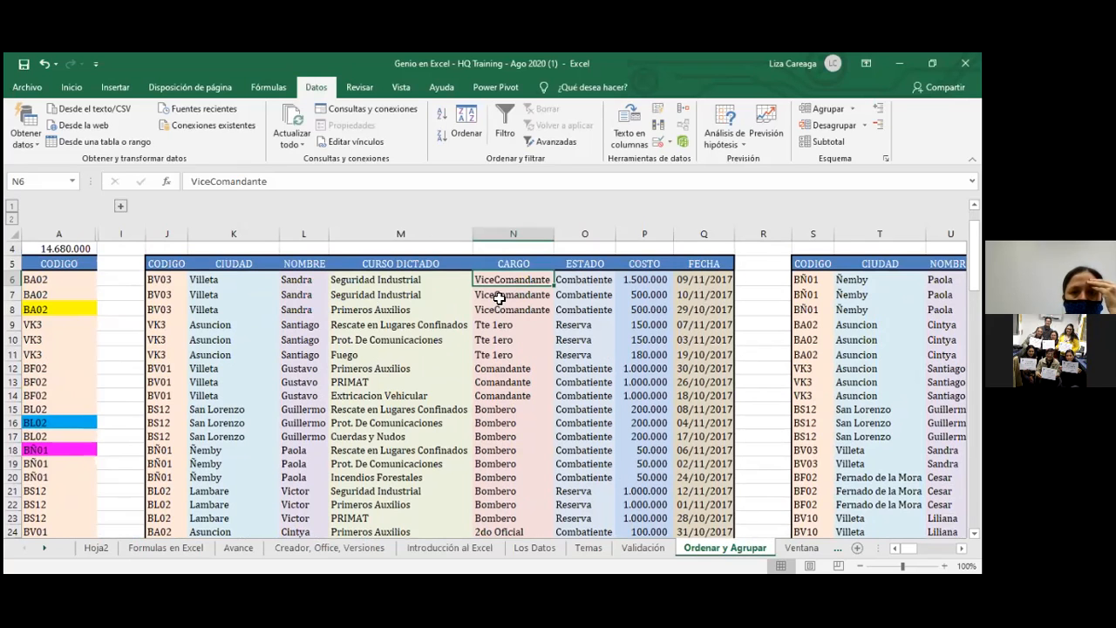
pyautogui.scroll(1, 498, 298)
# Calculate the average of the second table's COSTO values in J4 with =PROMEDIO(P6:P32)
pyautogui.click(520, 300)
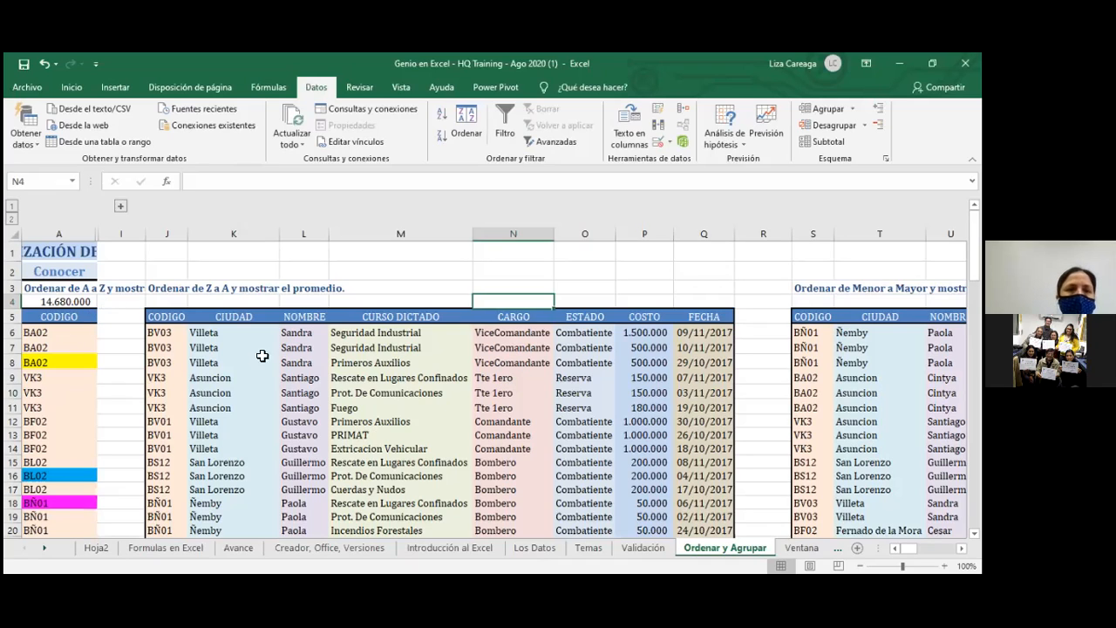
pyautogui.click(229, 302)
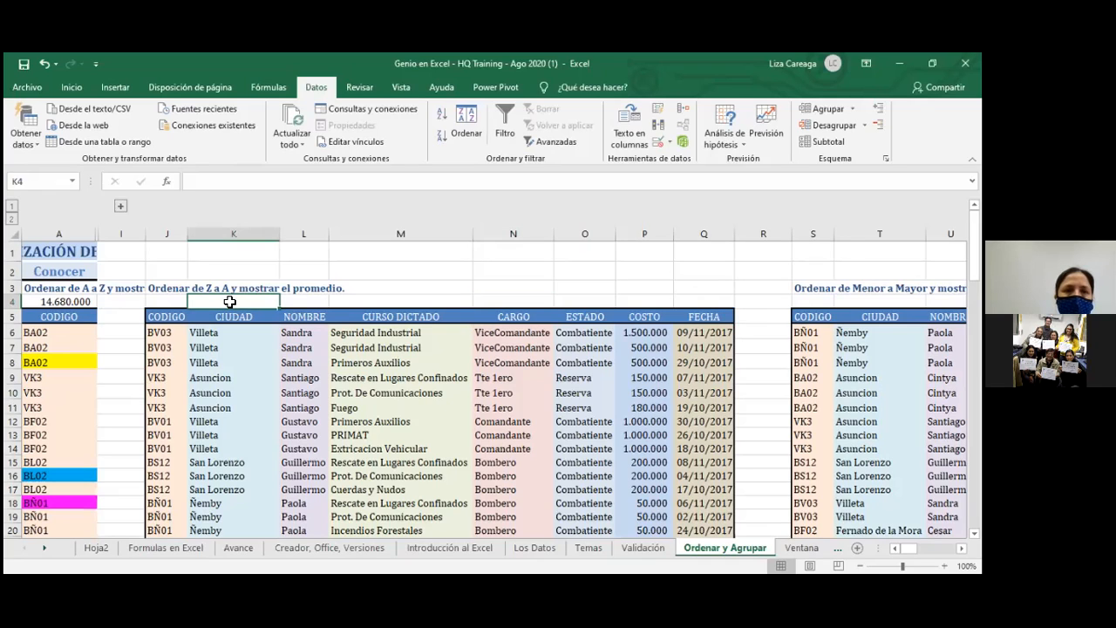
pyautogui.click(166, 301)
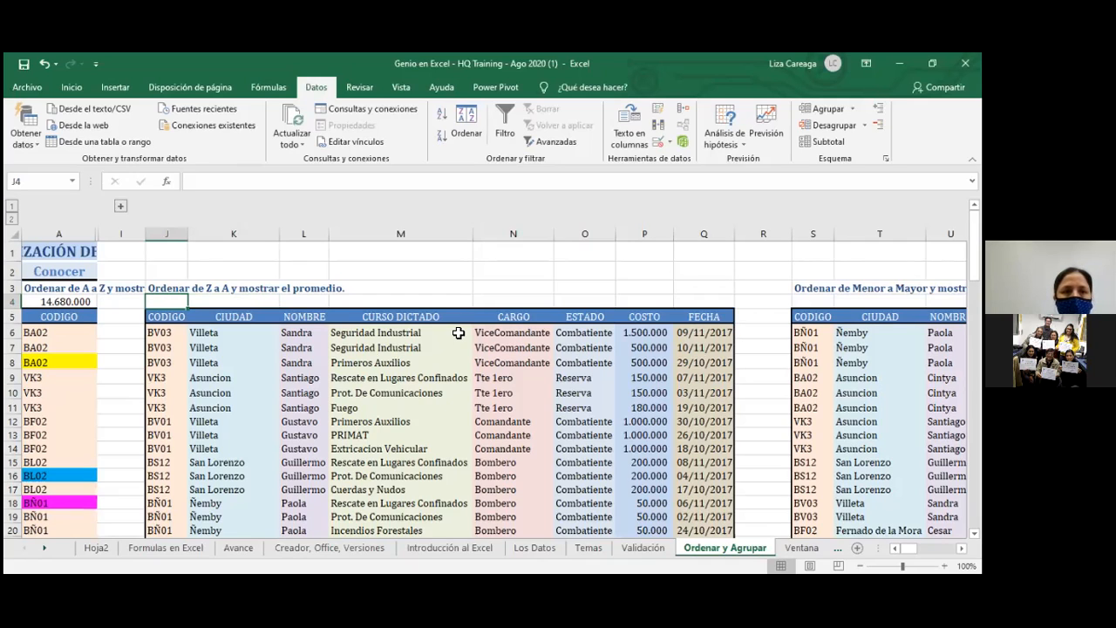
pyautogui.write('=')
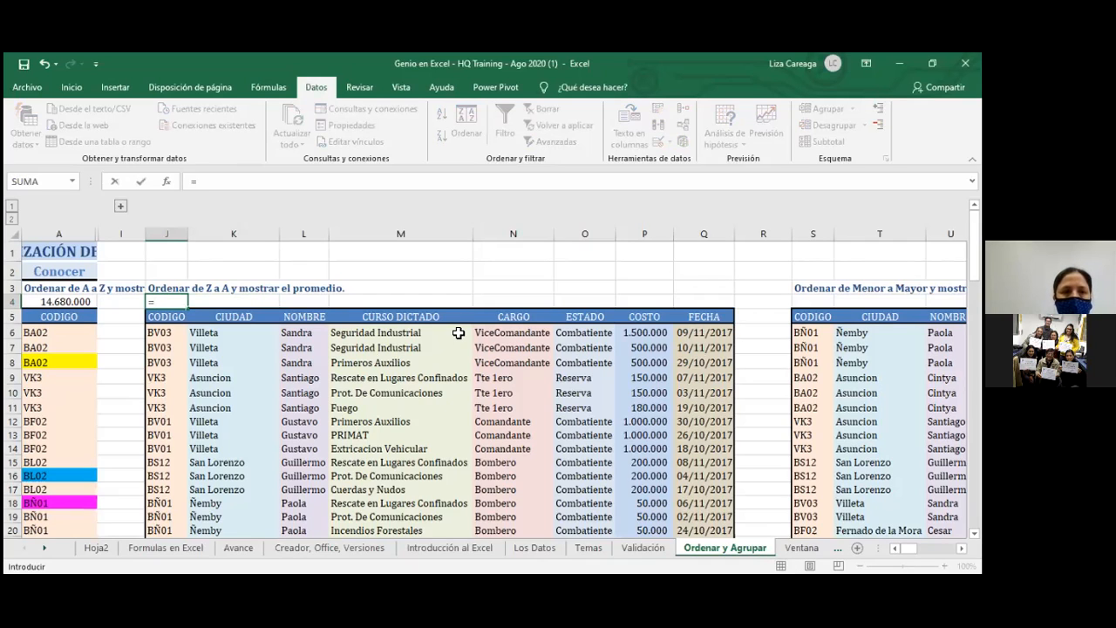
pyautogui.write('promd')
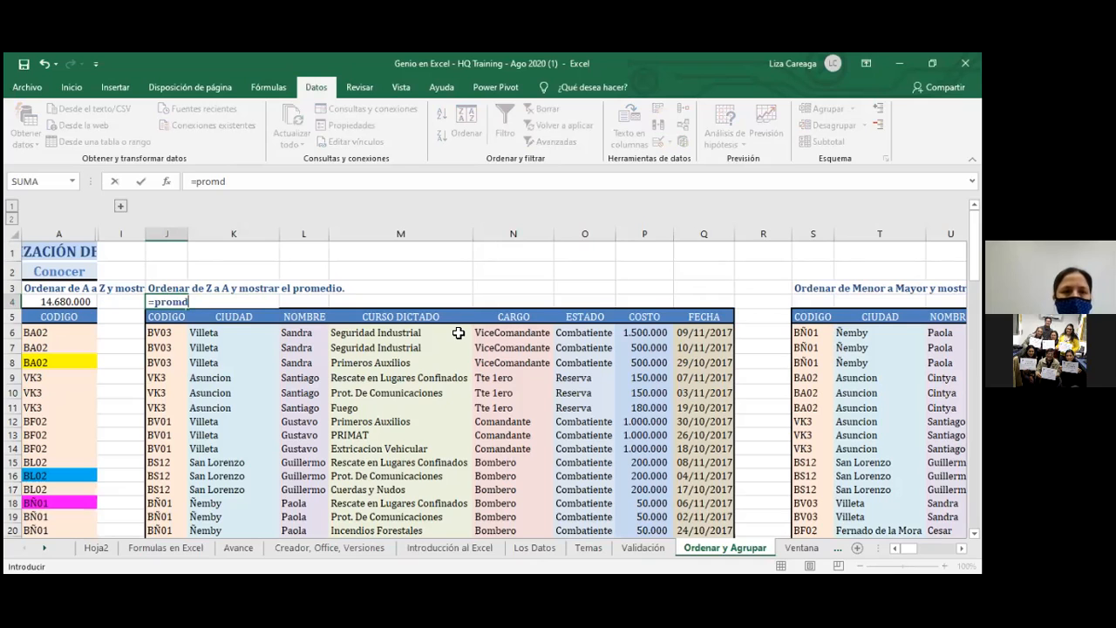
pyautogui.write('dio')
pyautogui.write('(')
pyautogui.click(644, 332)
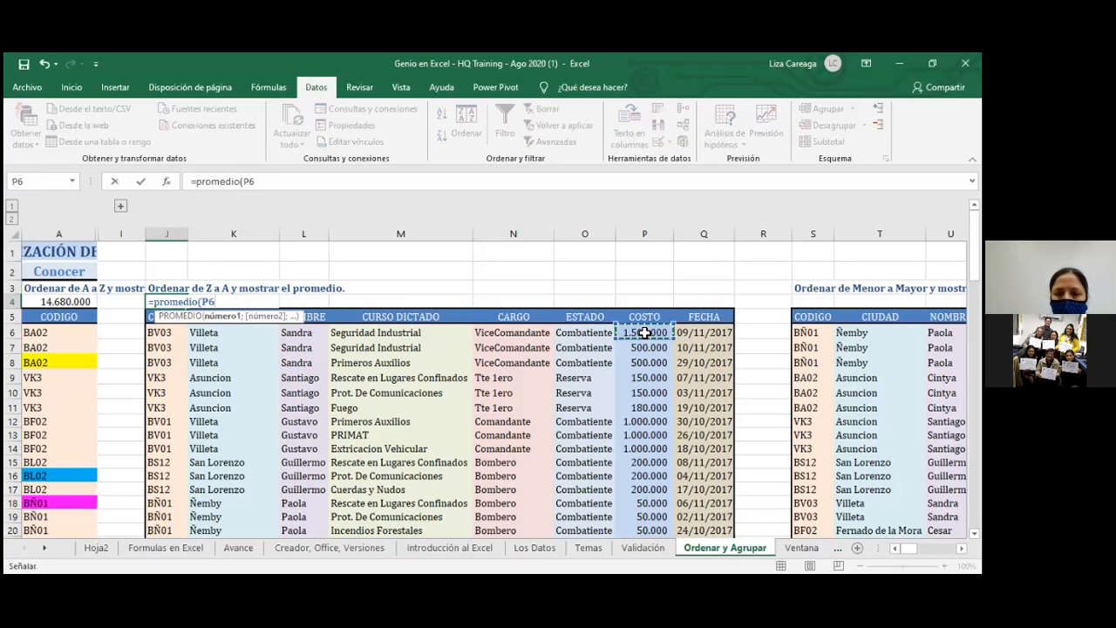
pyautogui.hotkey('ctrl', 'shift', 'Down')
pyautogui.press('Return')
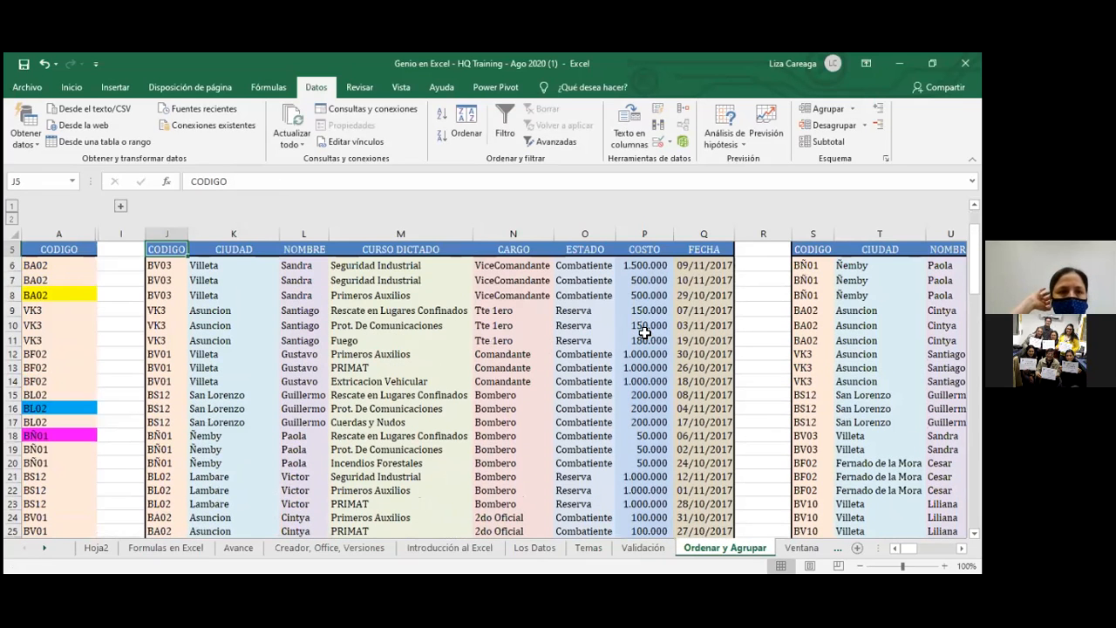
# Format the average in J4 as Número, and resize column J to just fit it
pyautogui.scroll(2, 610, 423)
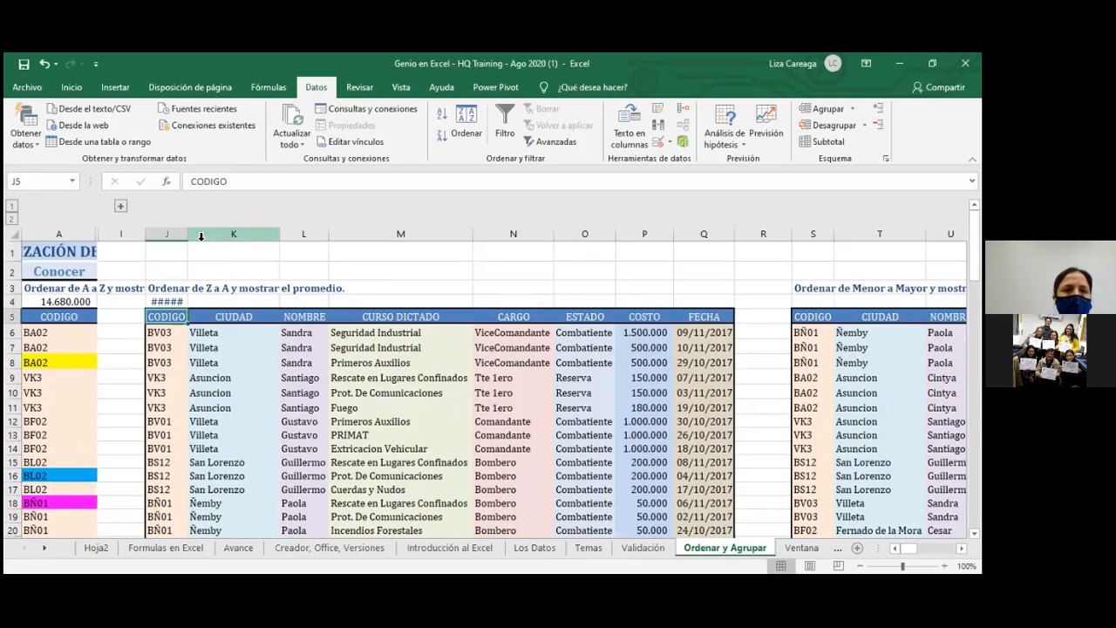
pyautogui.click(173, 299)
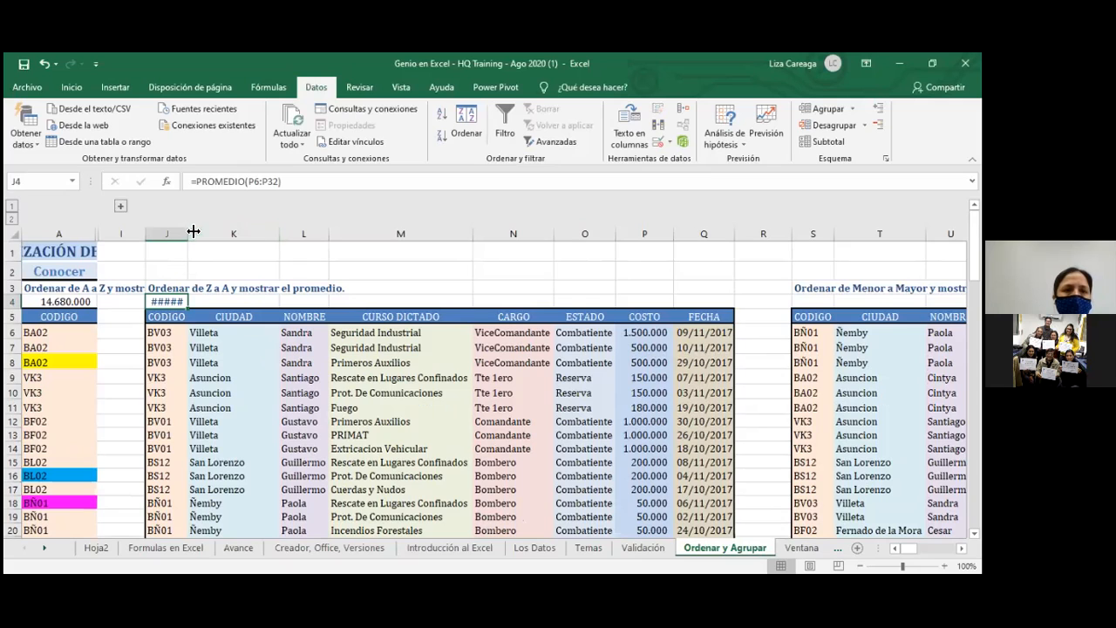
pyautogui.moveTo(187, 234); pyautogui.dragTo(261, 234)
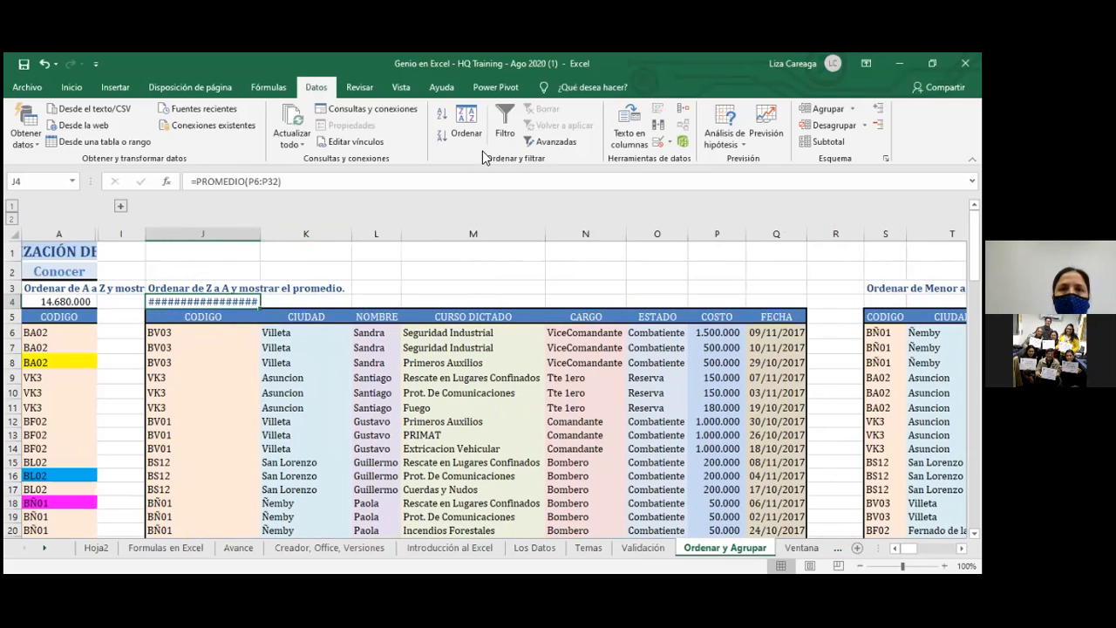
pyautogui.click(82, 88)
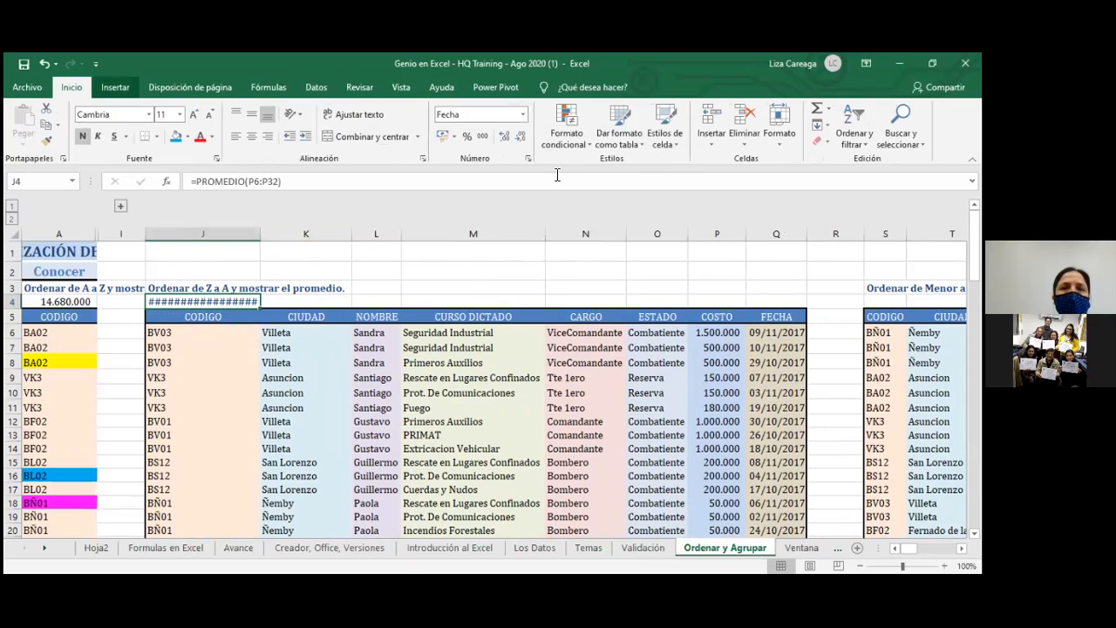
pyautogui.click(523, 114)
pyautogui.click(490, 170)
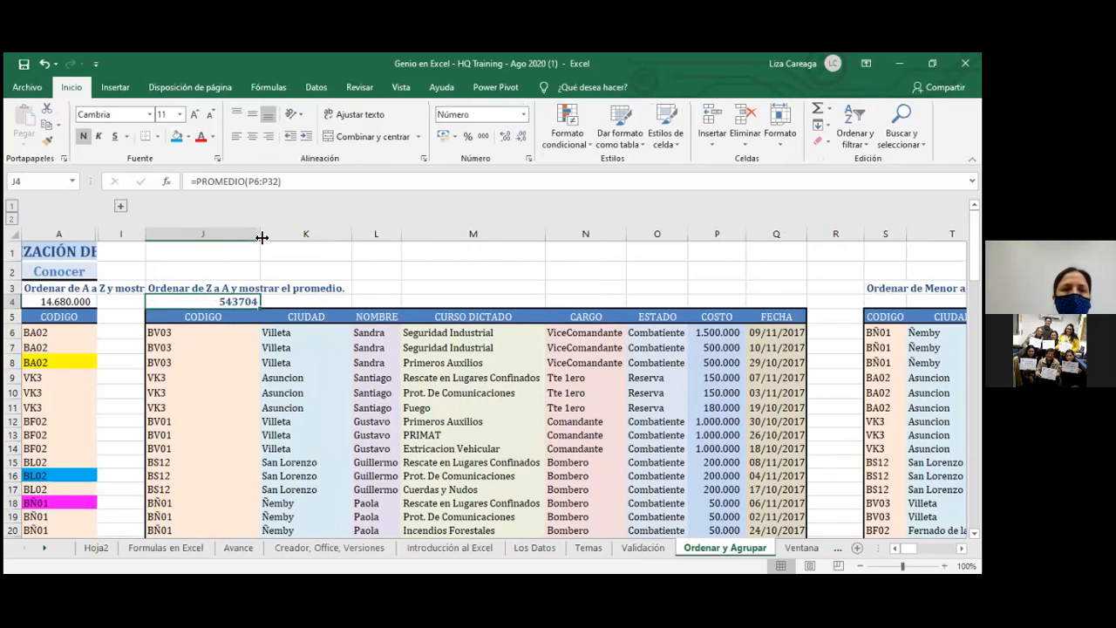
pyautogui.moveTo(199, 233); pyautogui.dragTo(195, 234)
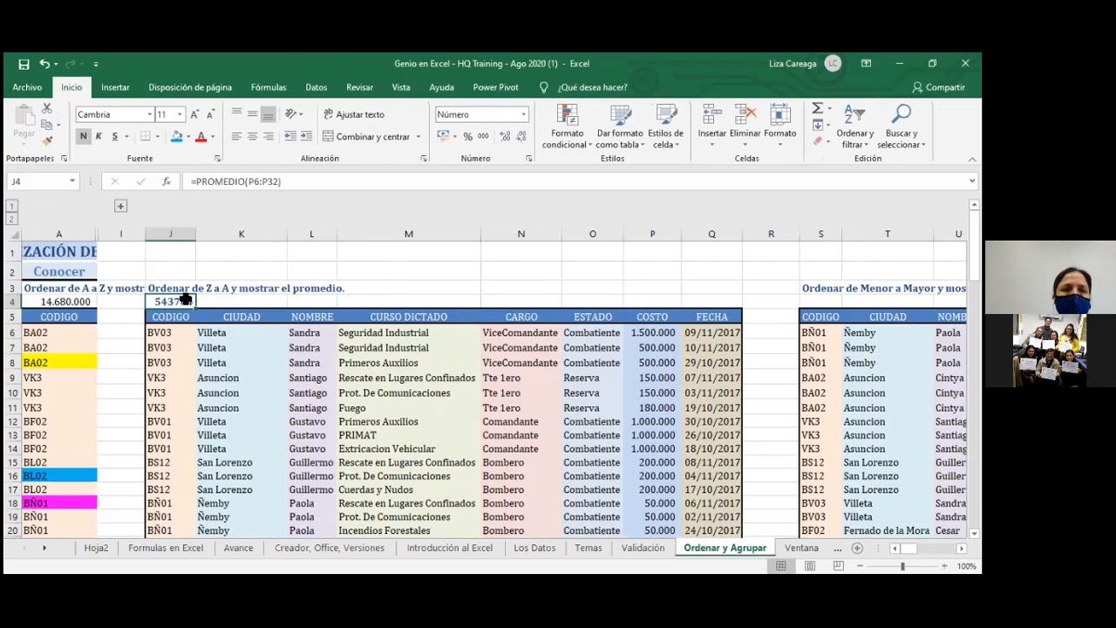
# Apply thousands-separator formatting without decimals to the average in J4, and widen column J to fit the value
pyautogui.click(482, 136)
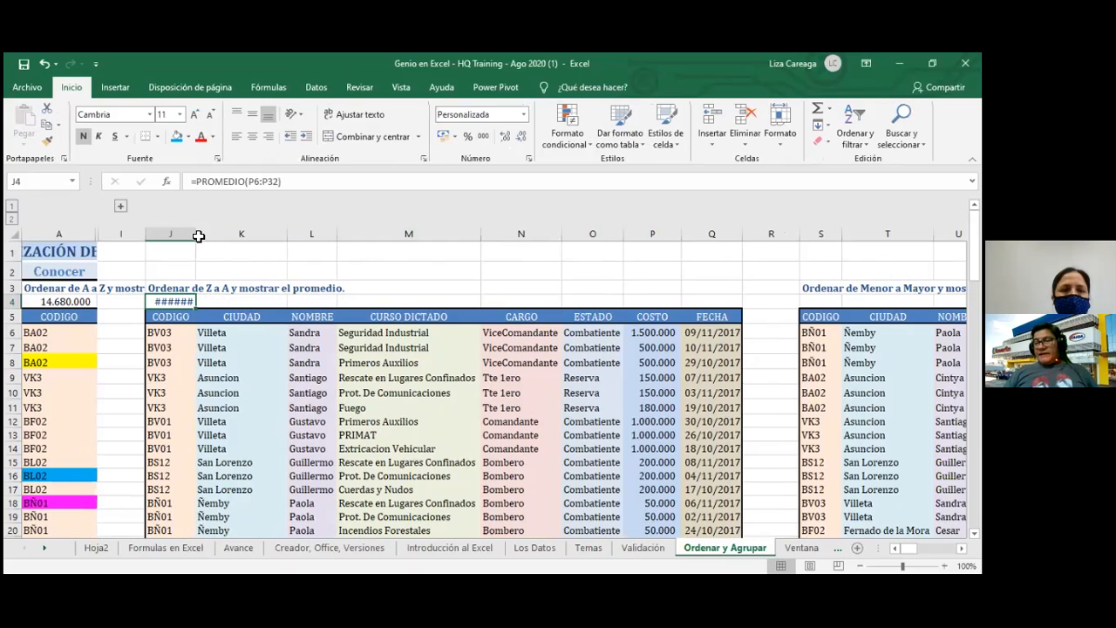
pyautogui.moveTo(199, 233); pyautogui.dragTo(230, 234)
pyautogui.click(444, 288)
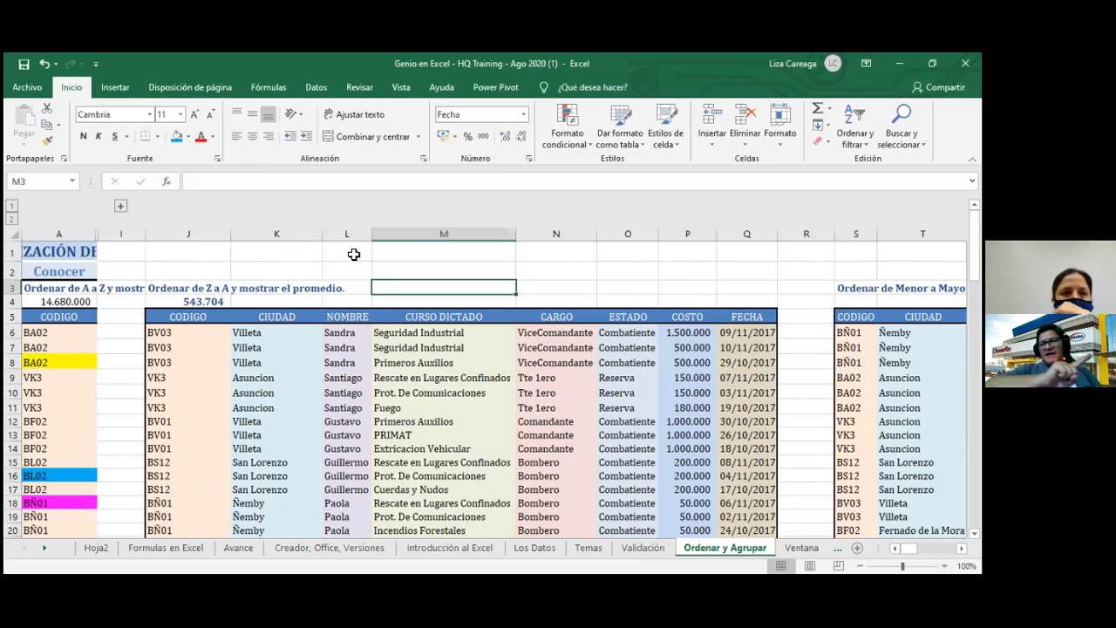
pyautogui.click(294, 226)
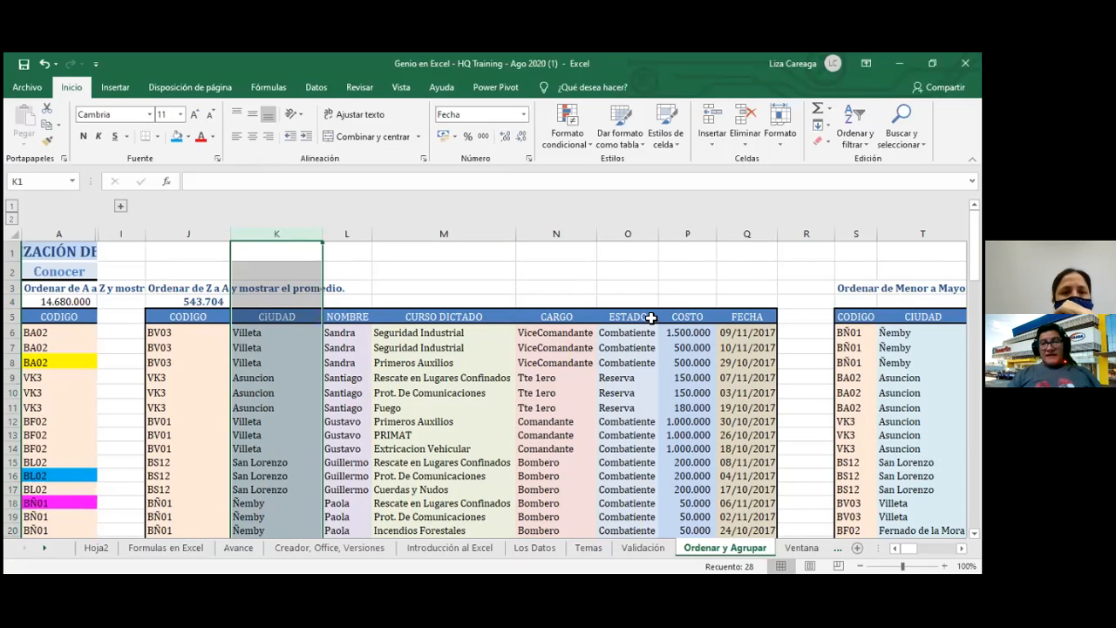
pyautogui.click(546, 282)
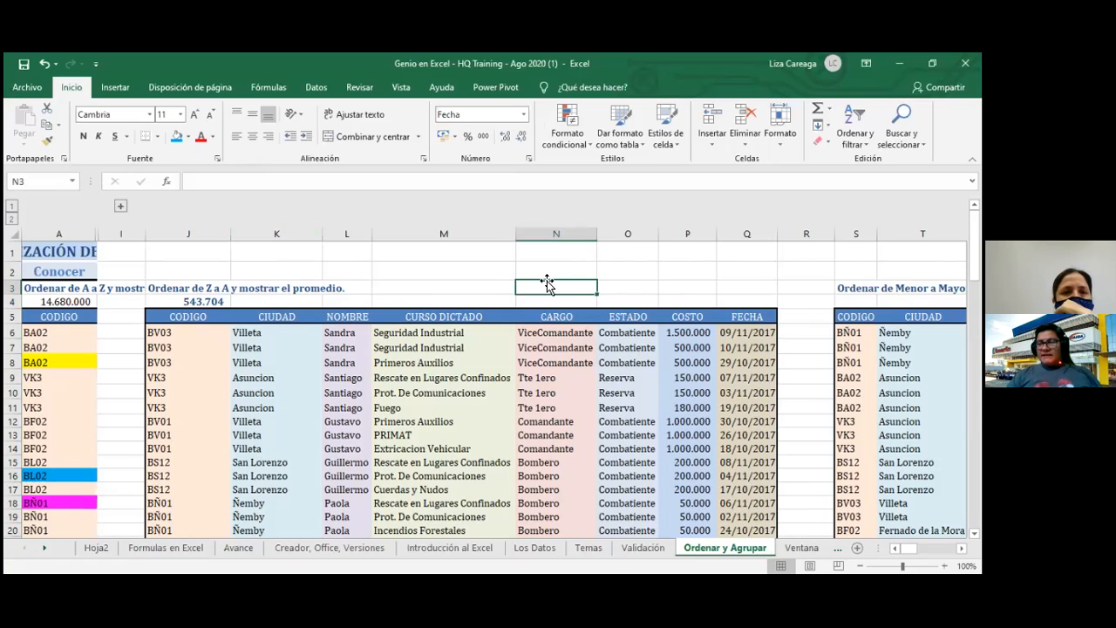
pyautogui.click(192, 231)
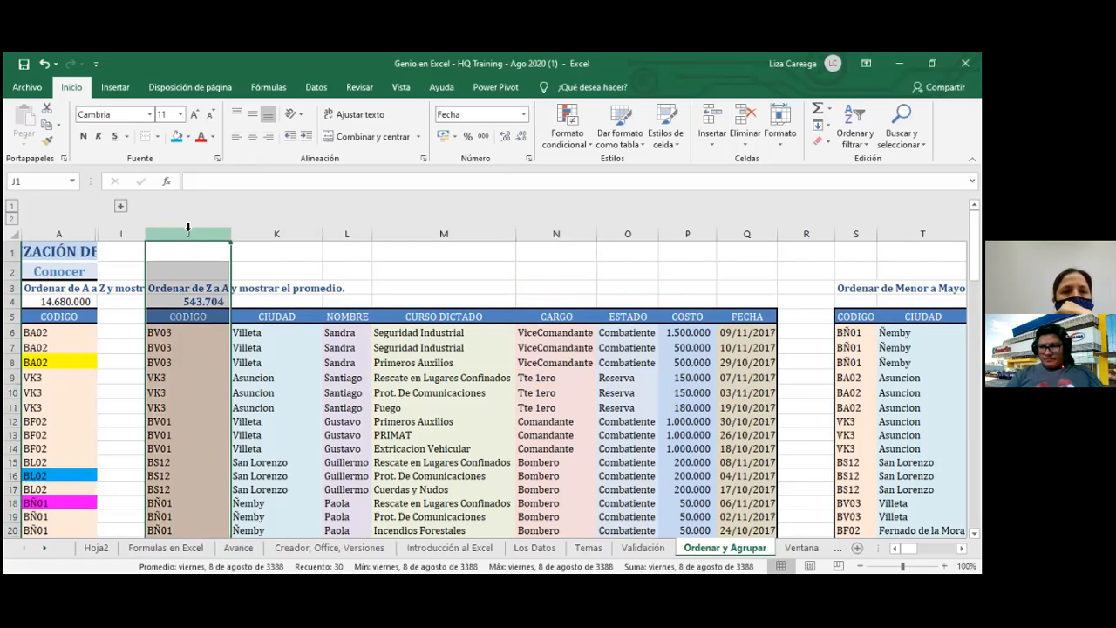
pyautogui.click(277, 272)
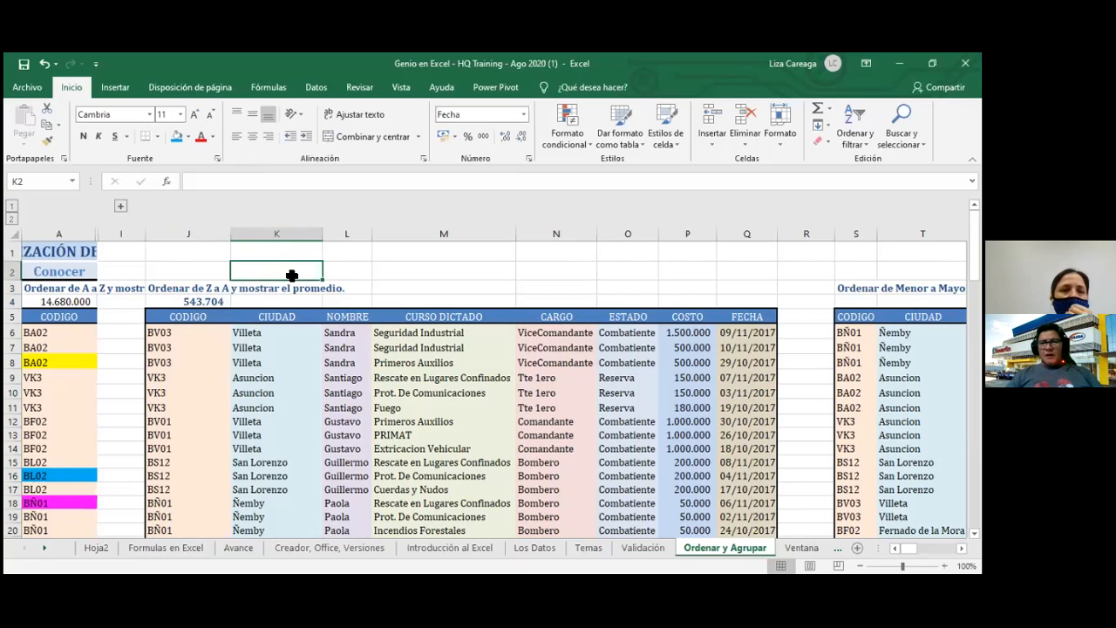
pyautogui.hotkey('ctrl', 'space')
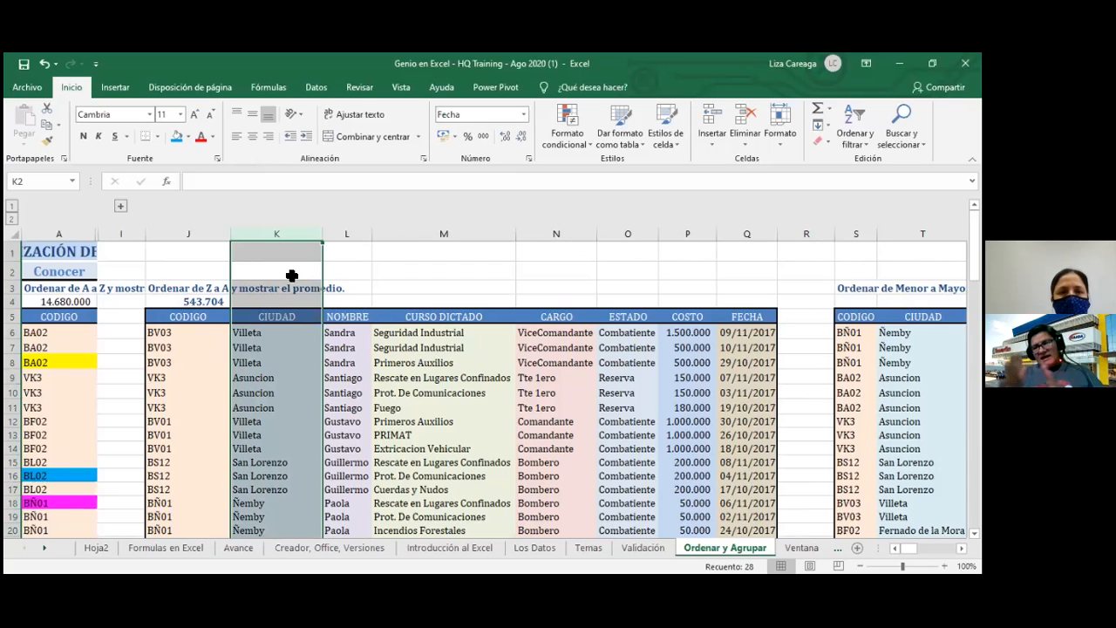
pyautogui.hotkey('ctrl', 'Right')
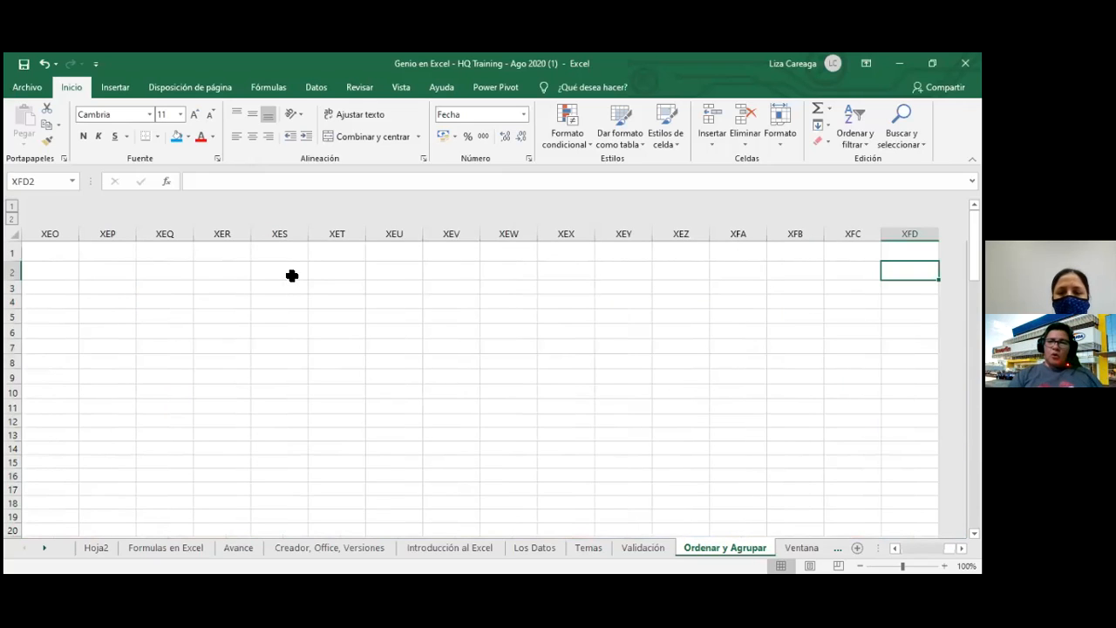
# Set the sheet zoom to 80% and return from the last column XFD to the second and third tables
pyautogui.moveTo(902, 566); pyautogui.dragTo(868, 566)
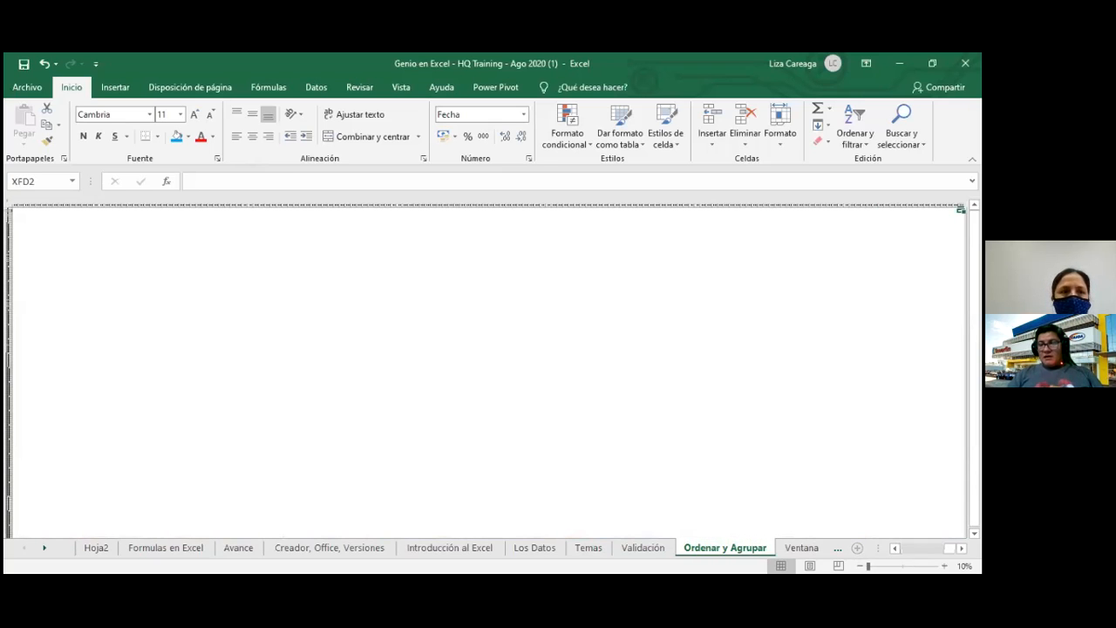
pyautogui.moveTo(868, 566); pyautogui.dragTo(895, 566)
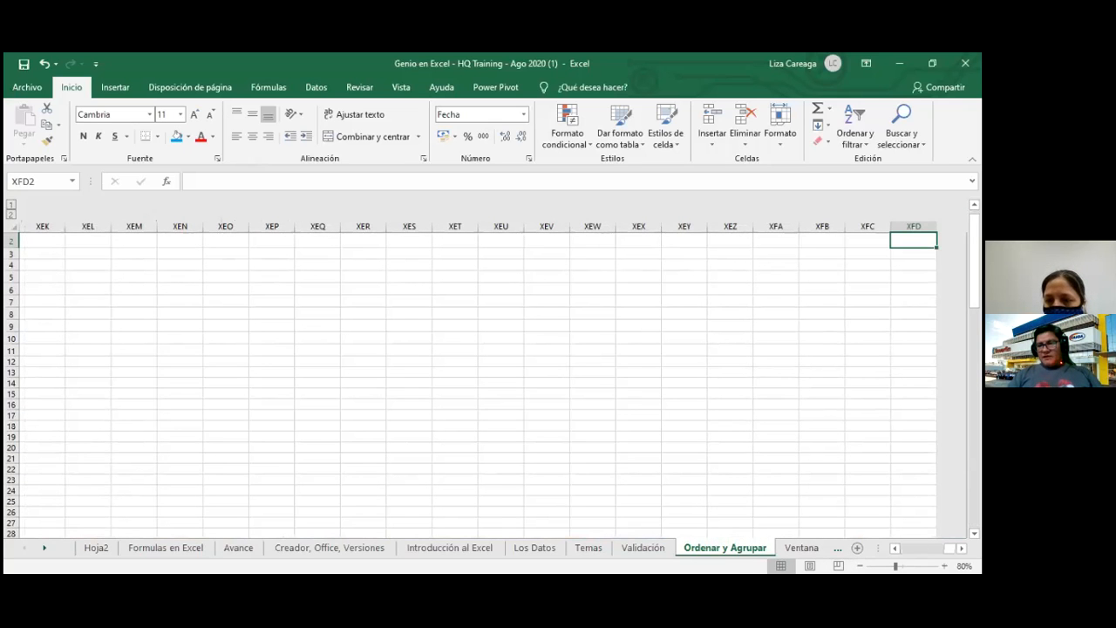
pyautogui.hscroll(-8, 495, 384)
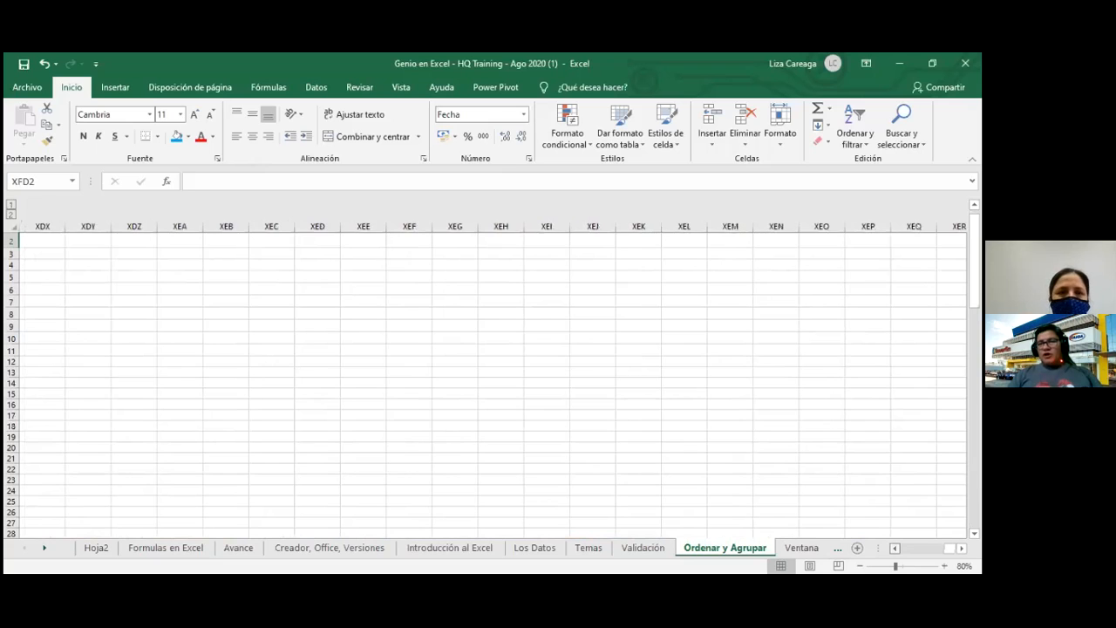
pyautogui.hscroll(-1, 494, 383)
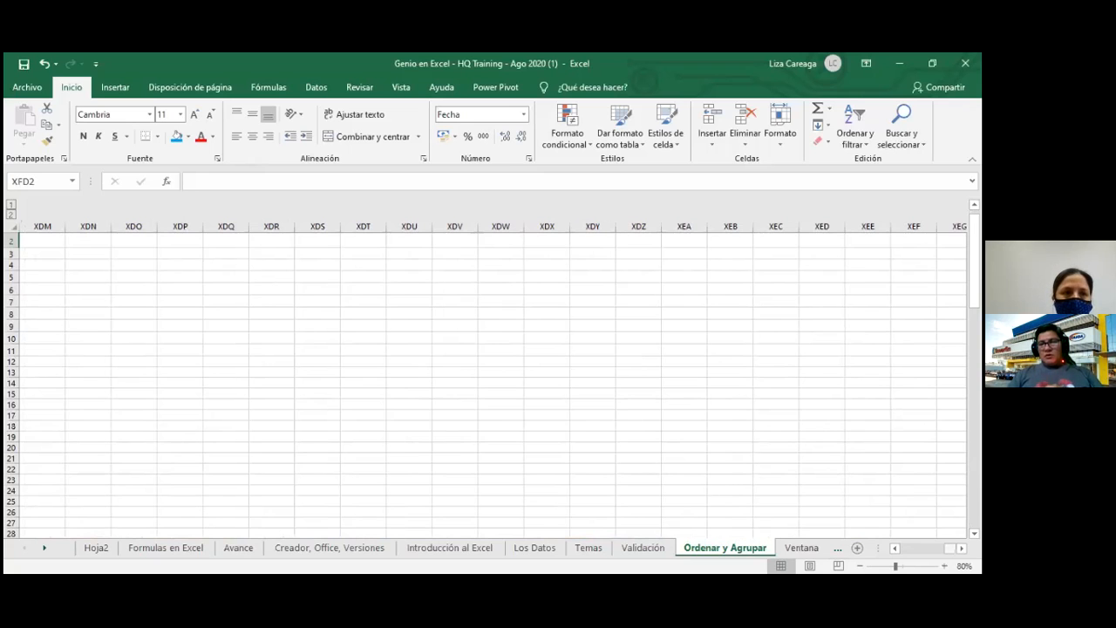
pyautogui.scroll(1, 486, 383)
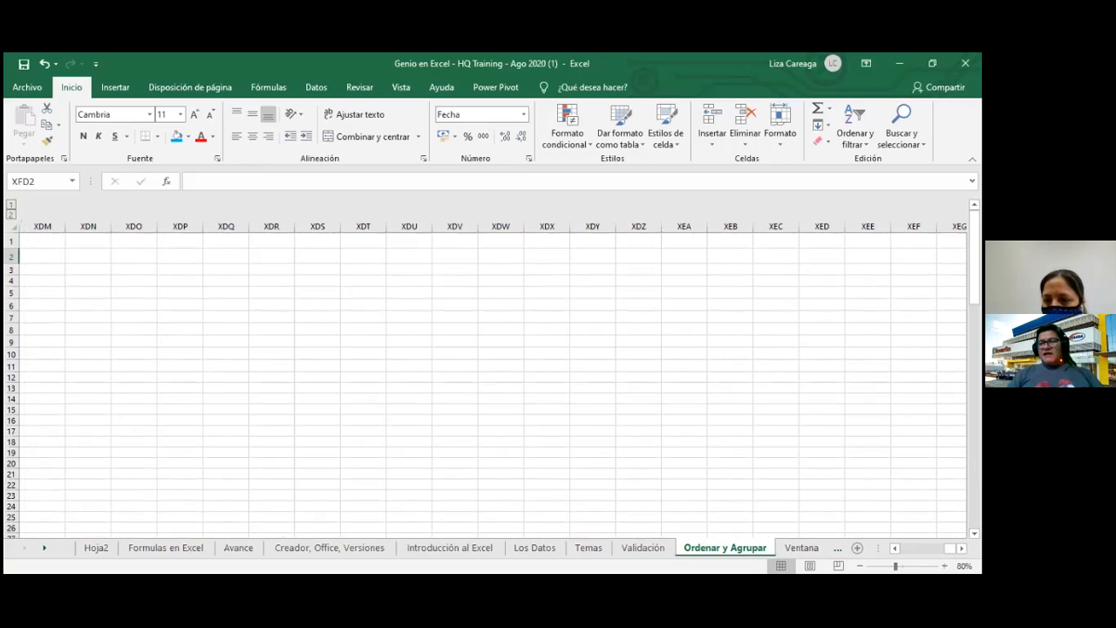
pyautogui.moveTo(949, 548); pyautogui.dragTo(901, 549)
pyautogui.click(641, 398)
pyautogui.hscroll(5, 493, 383)
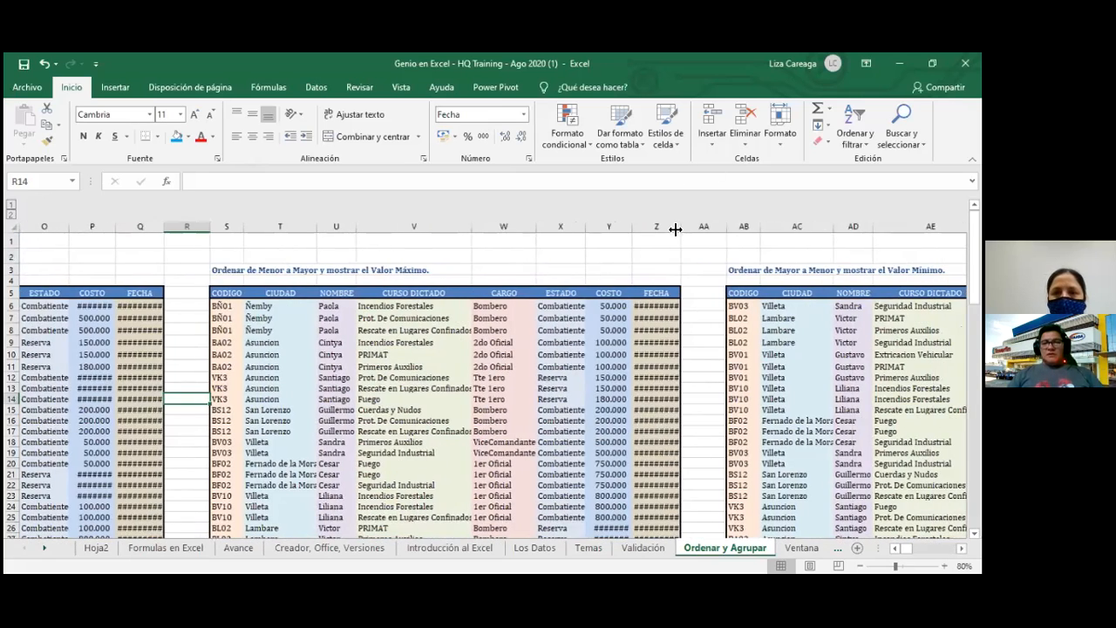
# Autofit the FECHA columns of the third and second tables, columns Z and Q, to their dates
pyautogui.doubleClick(675, 229)
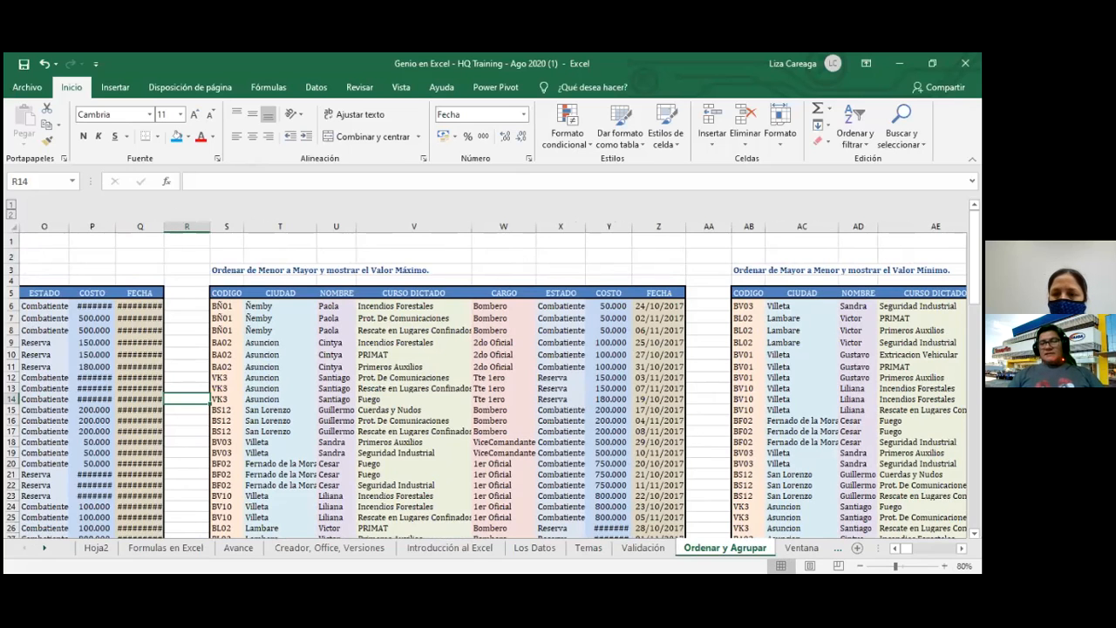
pyautogui.hscroll(-6, 493, 380)
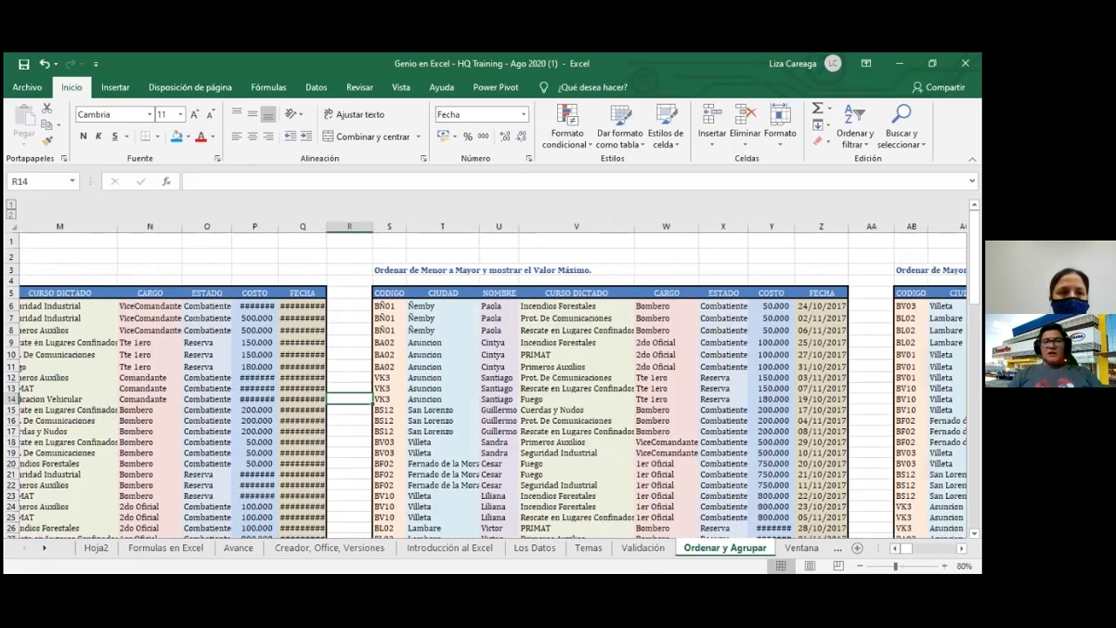
pyautogui.hscroll(-2, 484, 378)
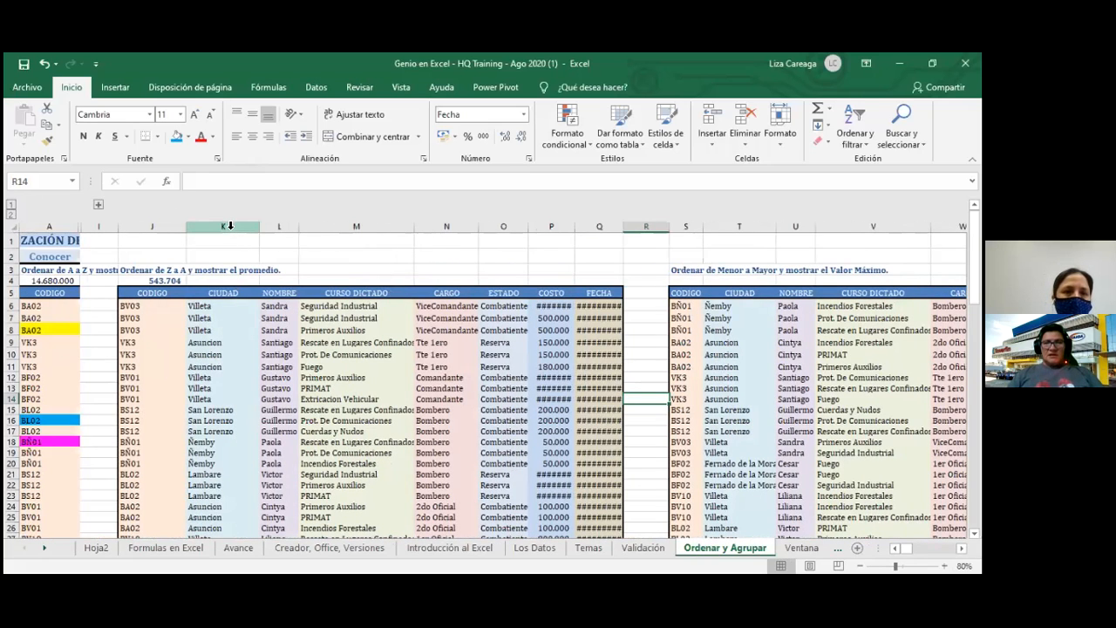
pyautogui.hotkey('ctrl', 'space')
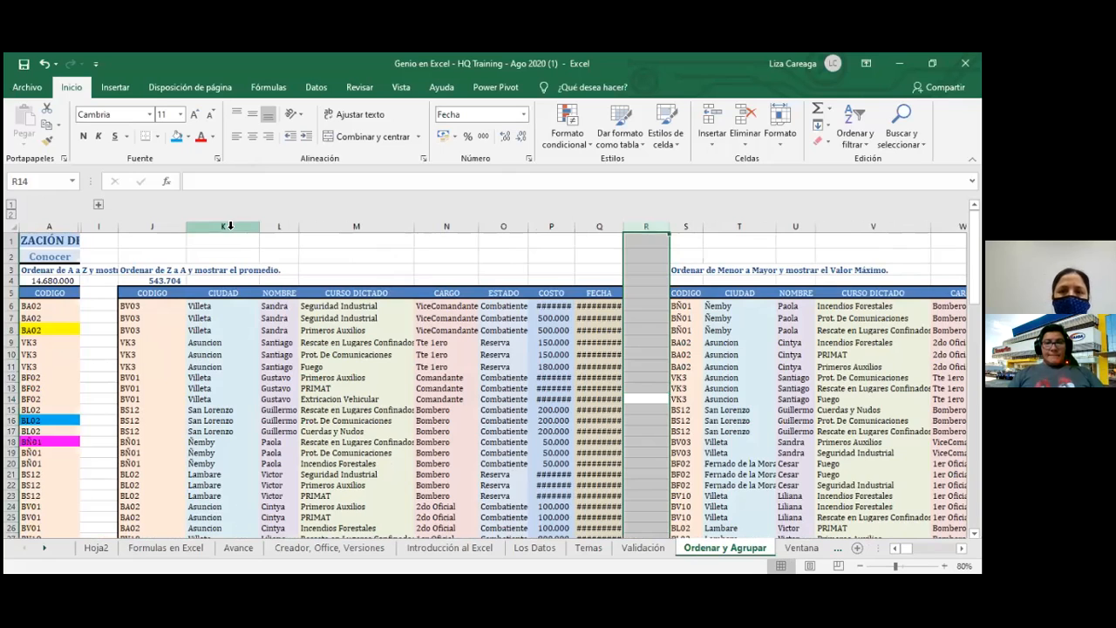
pyautogui.click(328, 245)
pyautogui.click(225, 226)
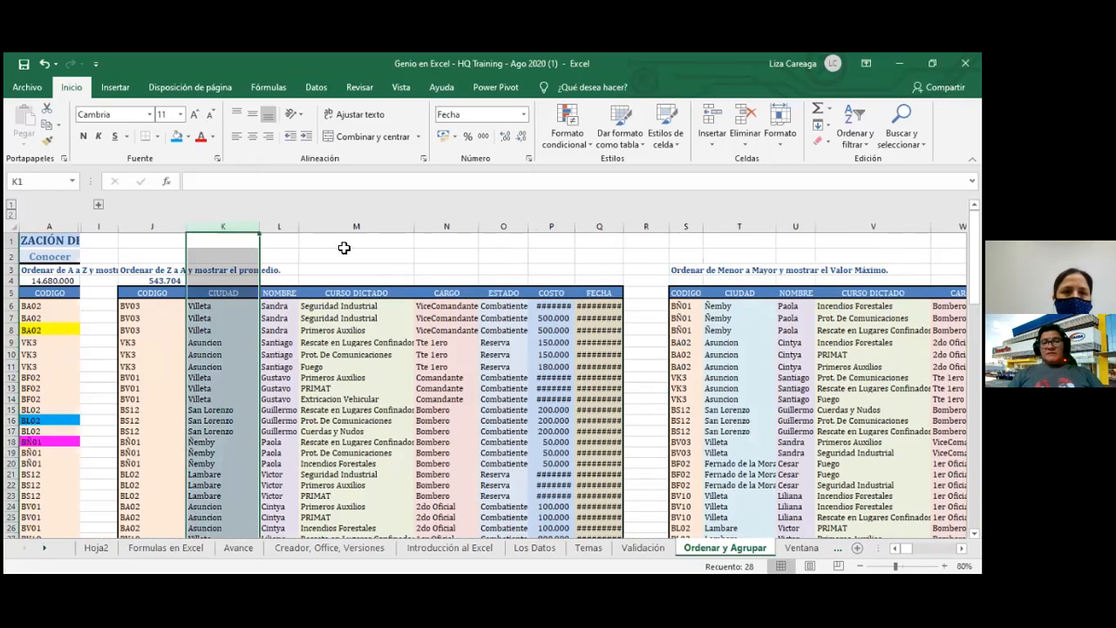
pyautogui.click(224, 242)
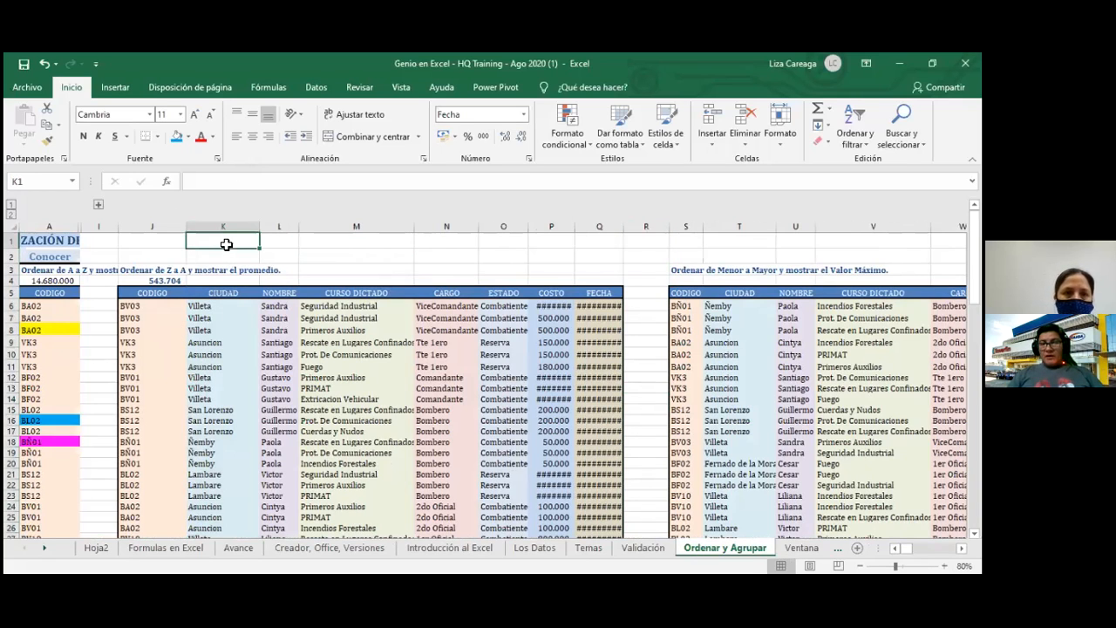
pyautogui.doubleClick(620, 228)
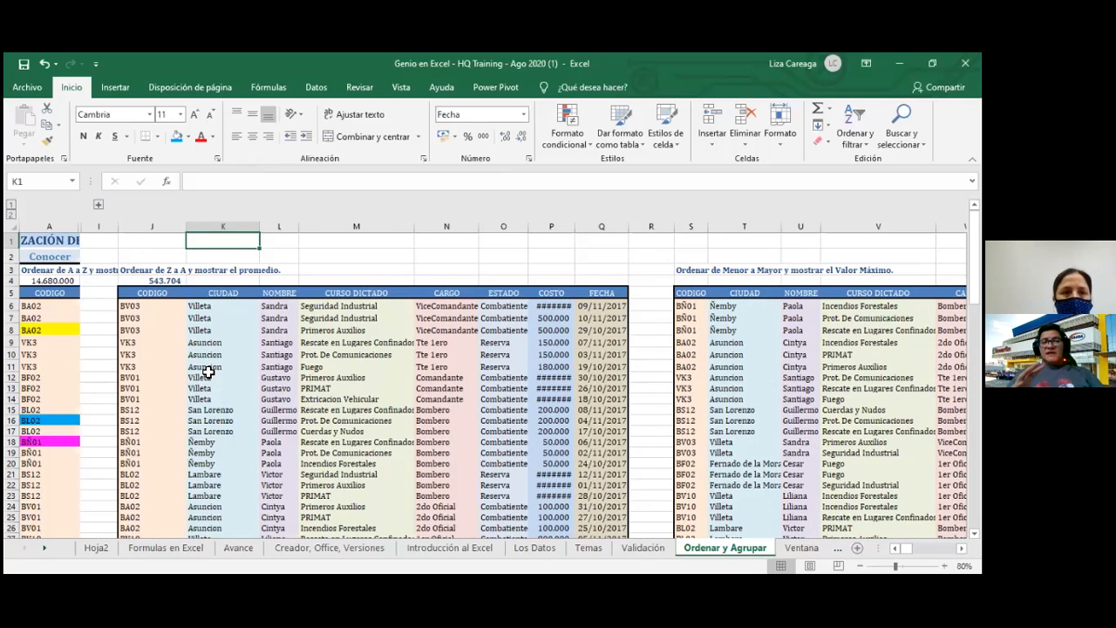
# Group columns K to Q of the second table, leaving its CODIGO column out of the group
pyautogui.press('Right')
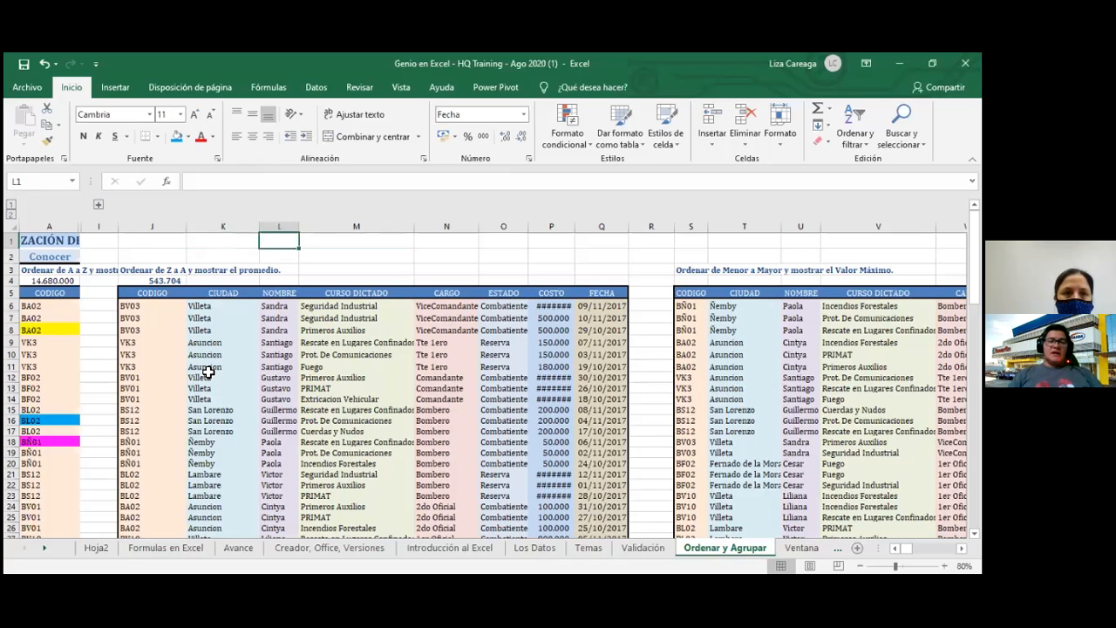
pyautogui.press('Left')
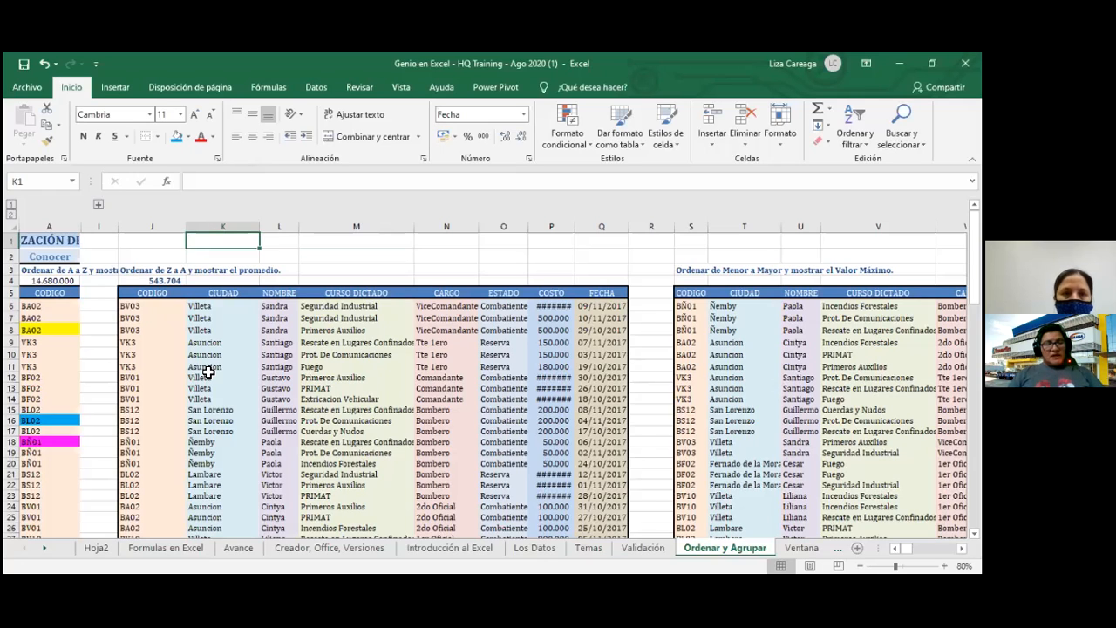
pyautogui.hotkey('ctrl', 'space')
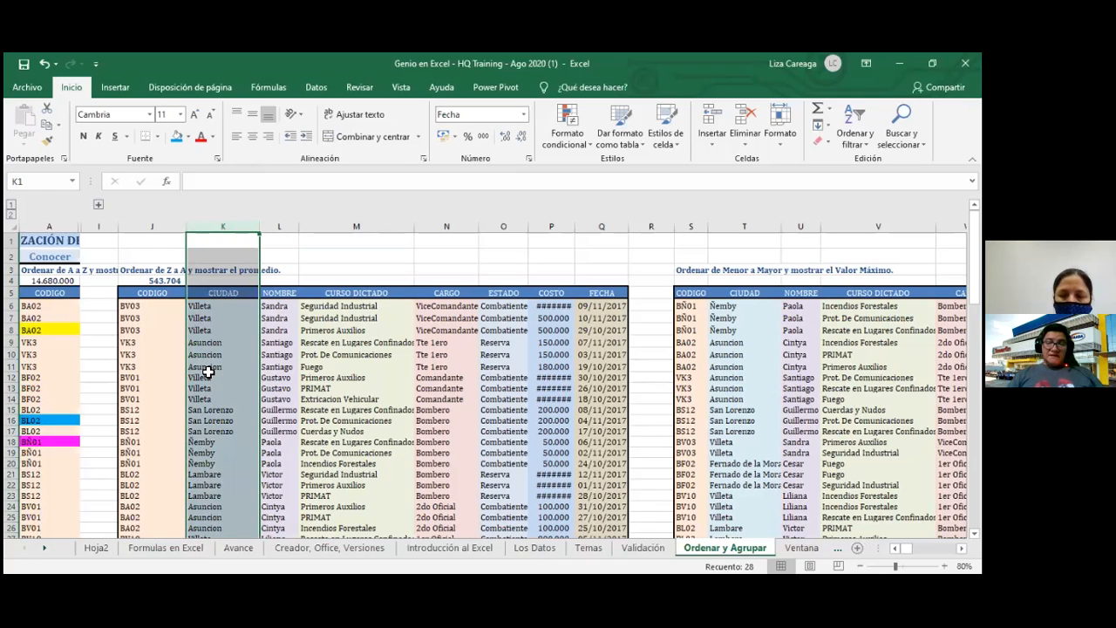
pyautogui.moveTo(222, 225); pyautogui.dragTo(601, 226)
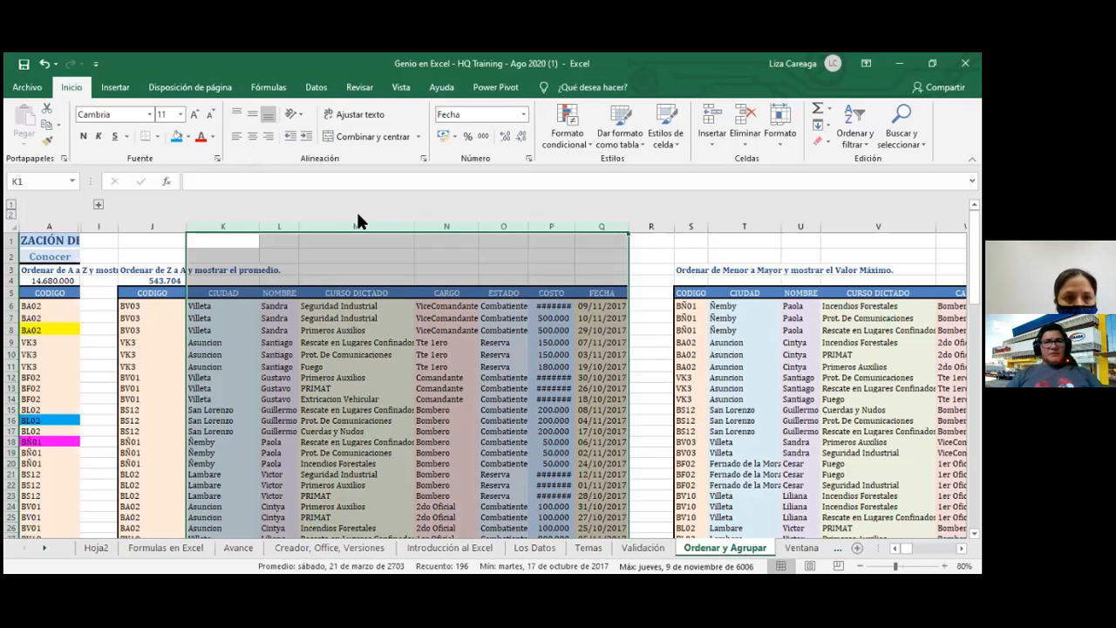
pyautogui.press('alt')
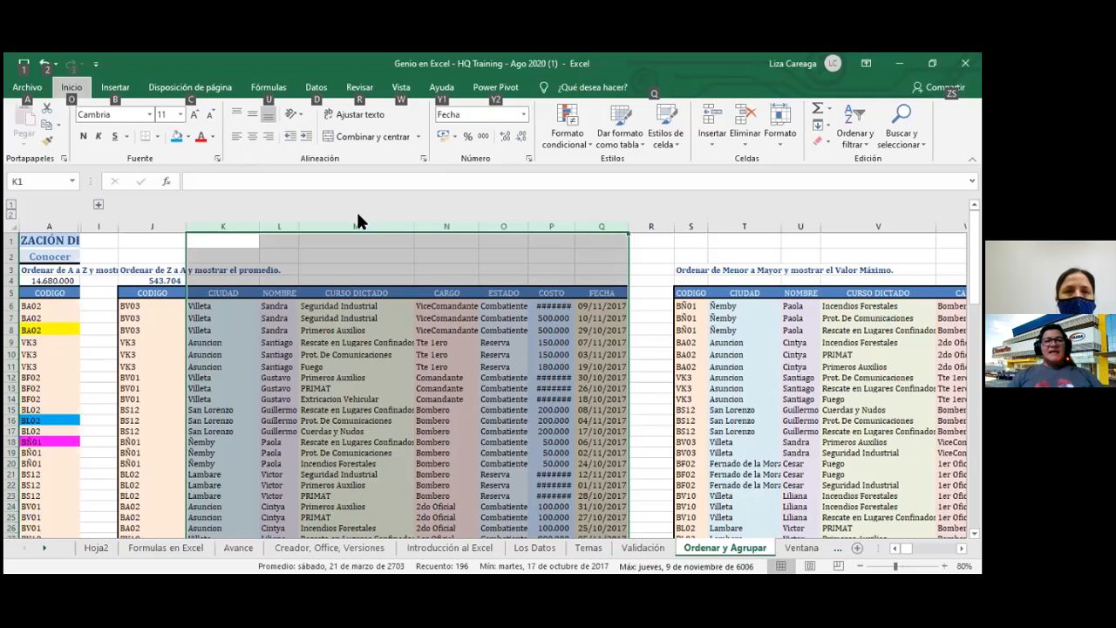
pyautogui.press('d')
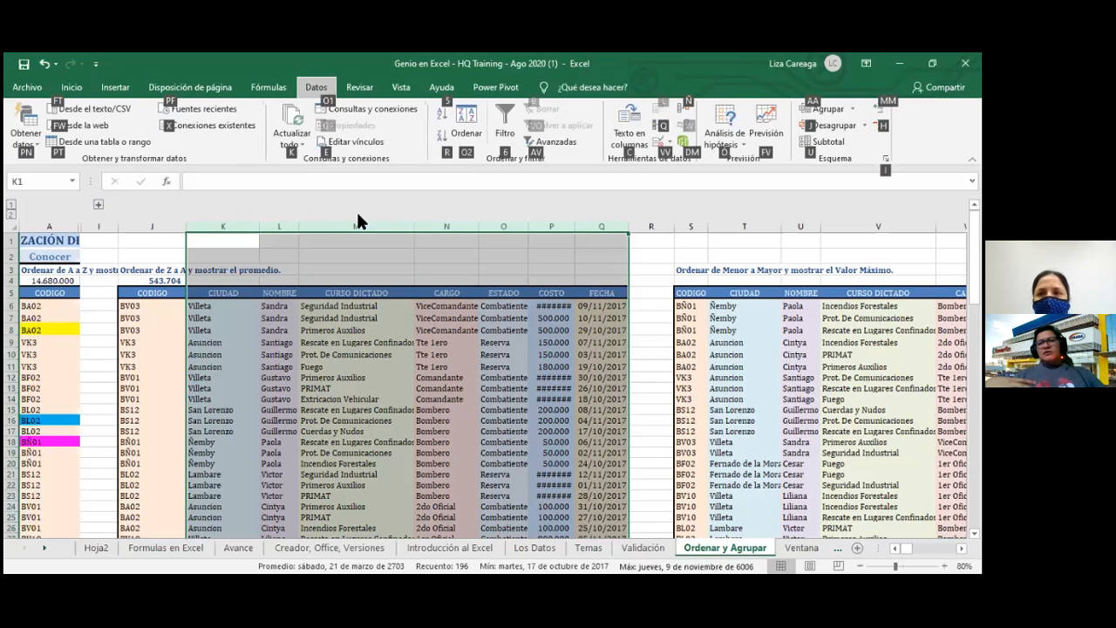
pyautogui.press('a')
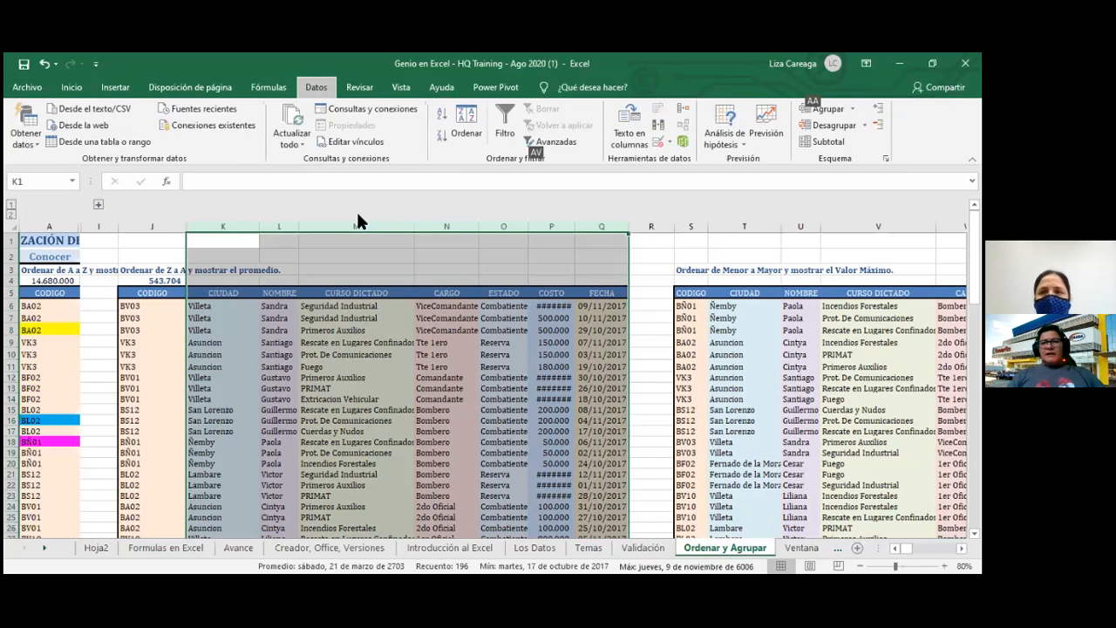
pyautogui.press('a')
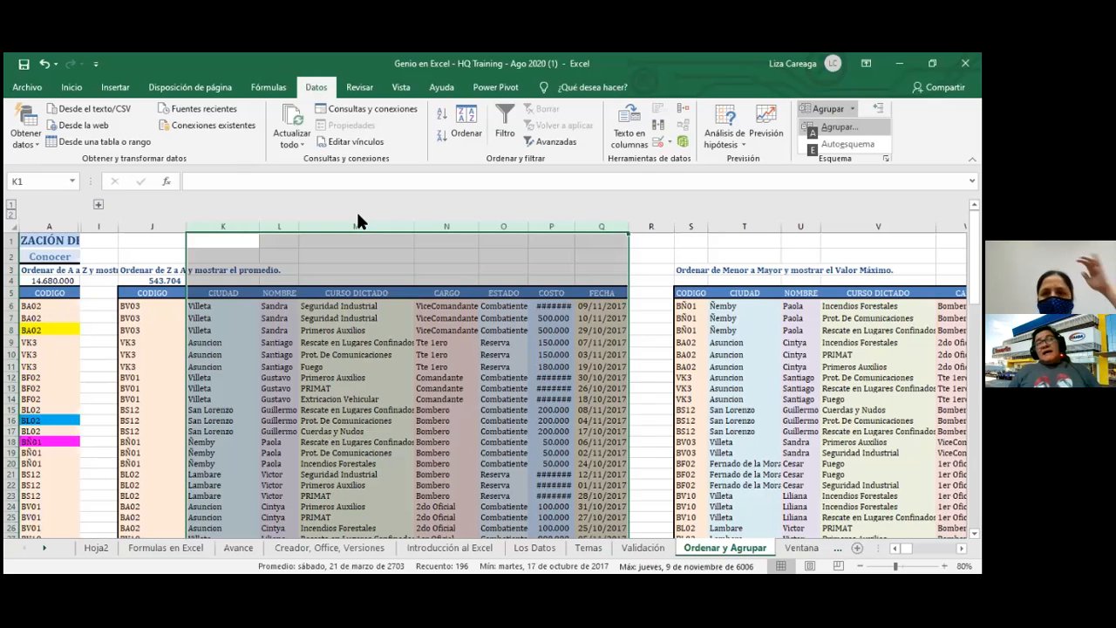
pyautogui.press('Return')
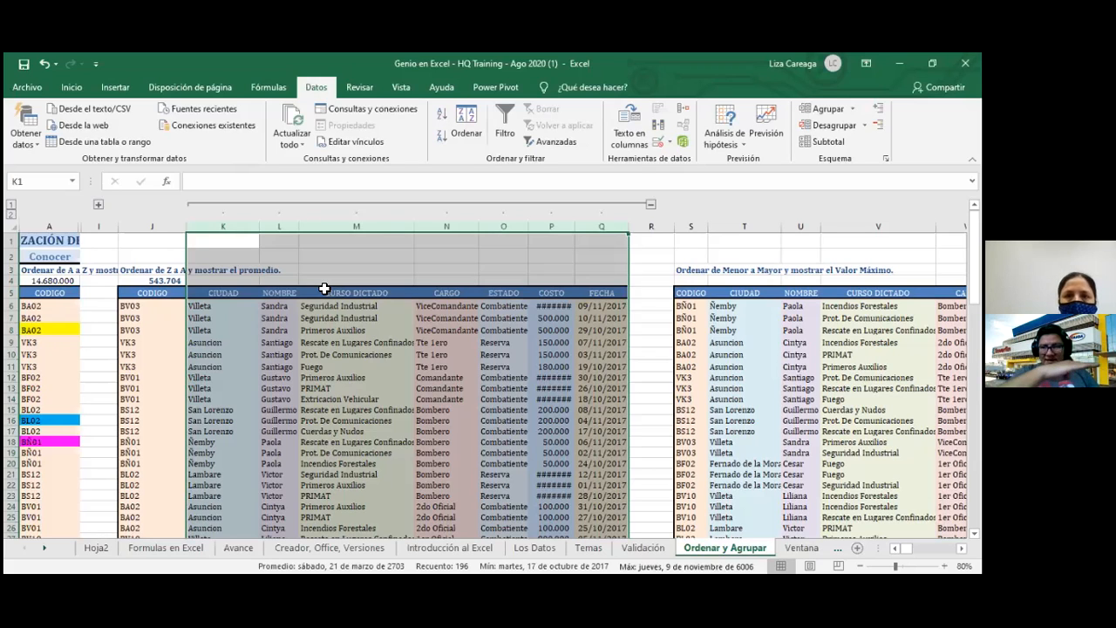
# Collapse the second table's column group, and switch all groups to outline level 2 and back to level 1
pyautogui.click(320, 204)
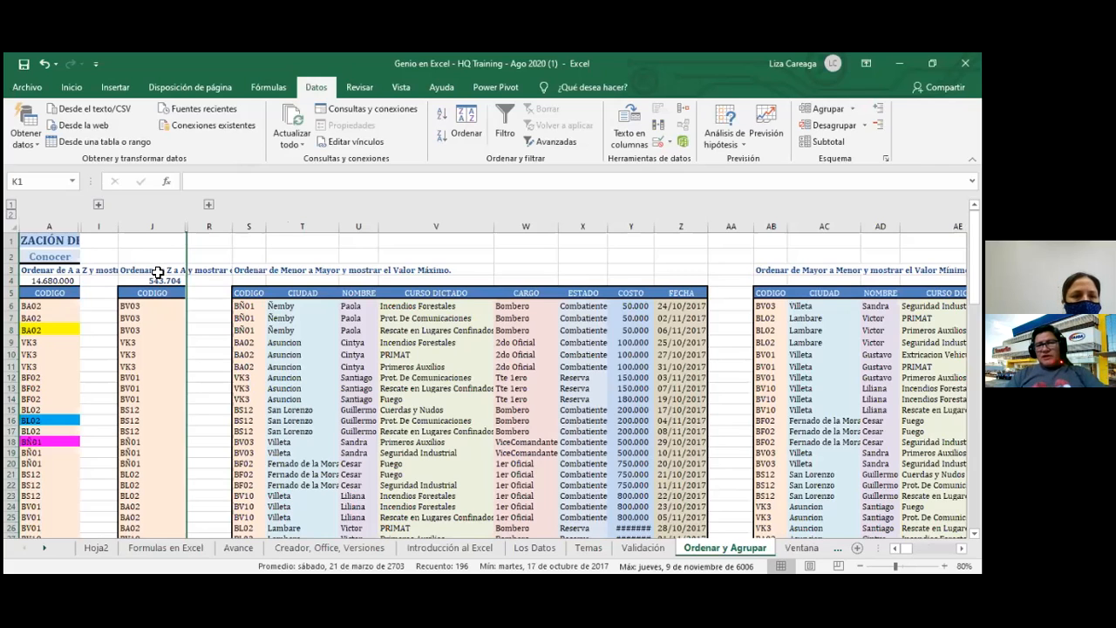
pyautogui.click(11, 205)
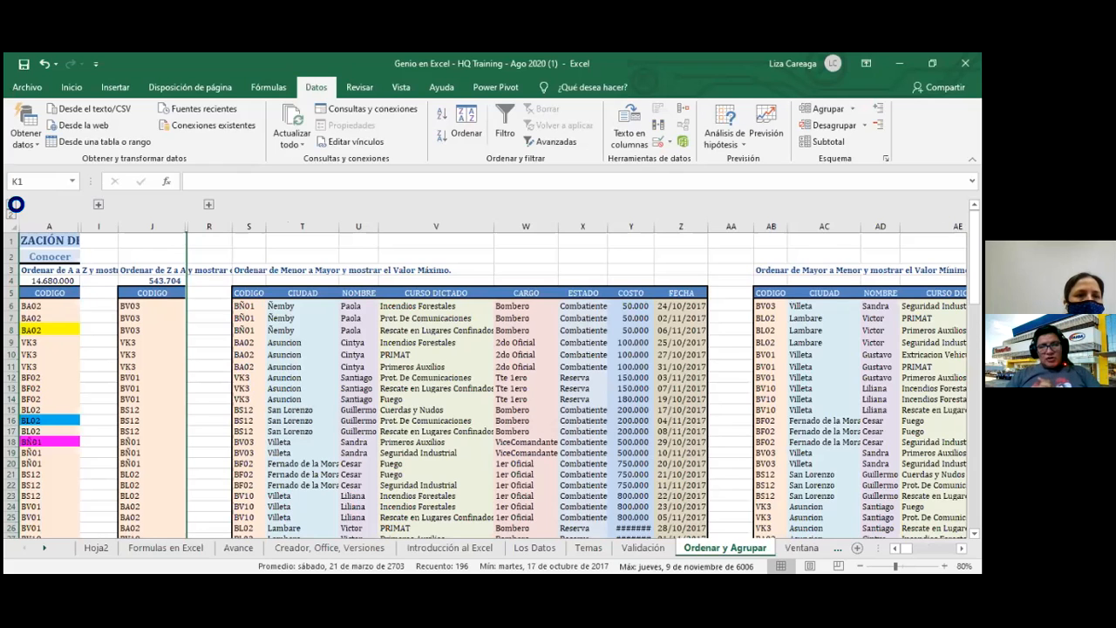
pyautogui.click(10, 216)
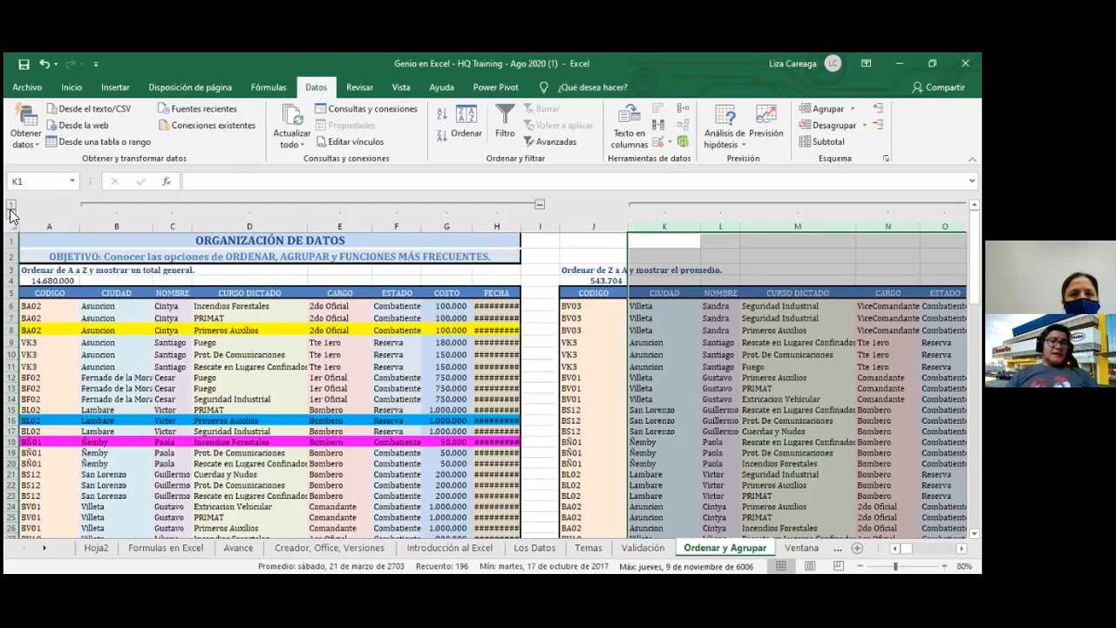
pyautogui.click(11, 207)
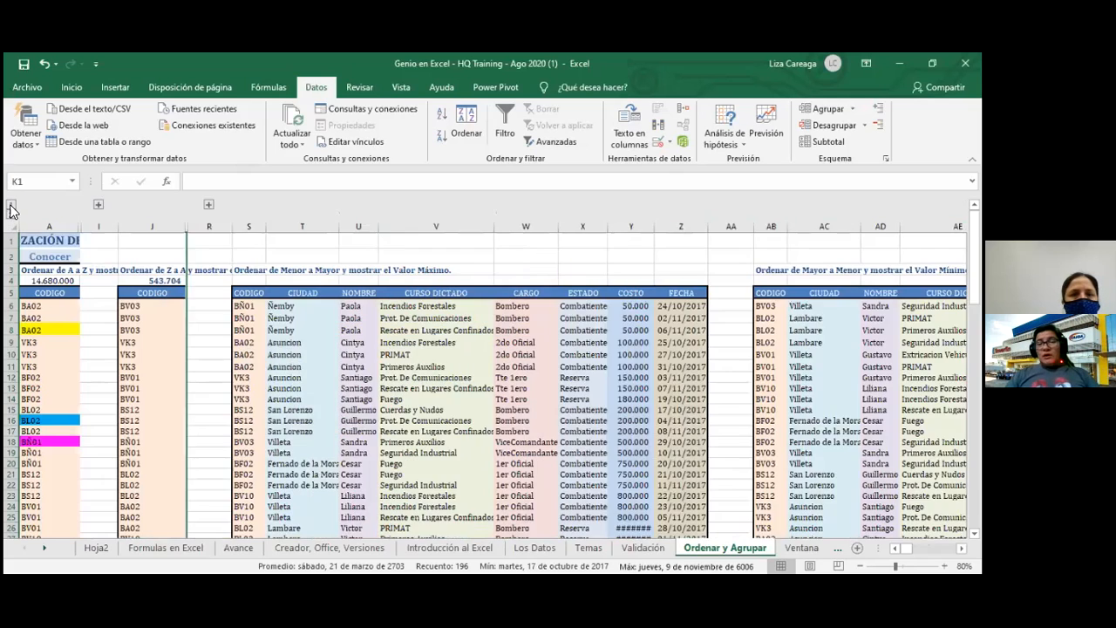
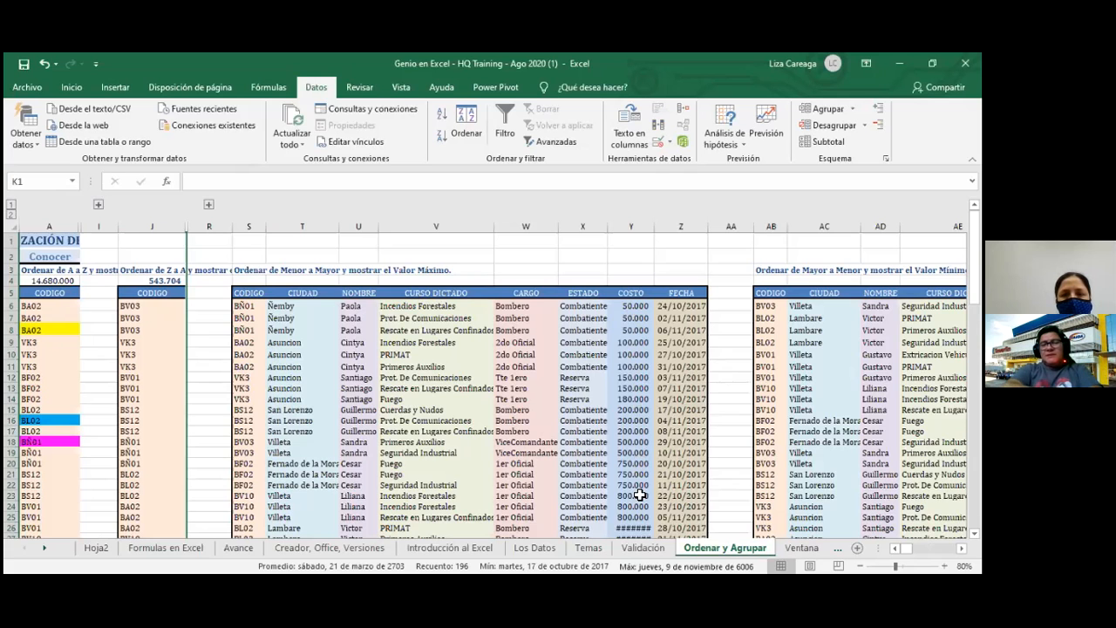
# Autofit the third table's COSTO column Y so its largest amounts fit
pyautogui.scroll(-2, 640, 494)
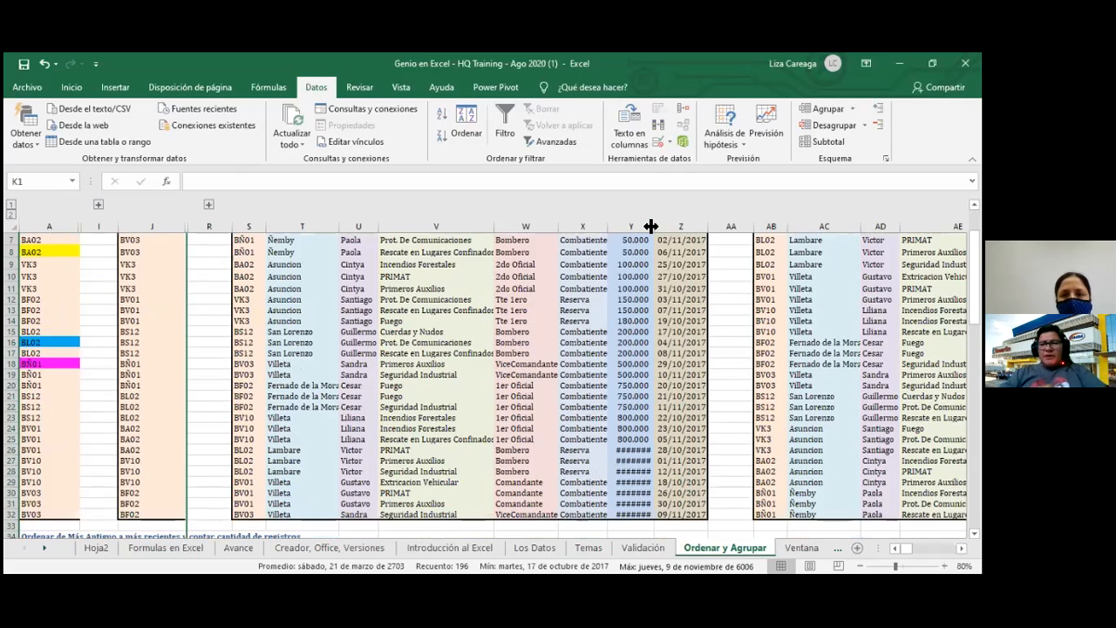
pyautogui.doubleClick(650, 227)
pyautogui.scroll(2, 611, 375)
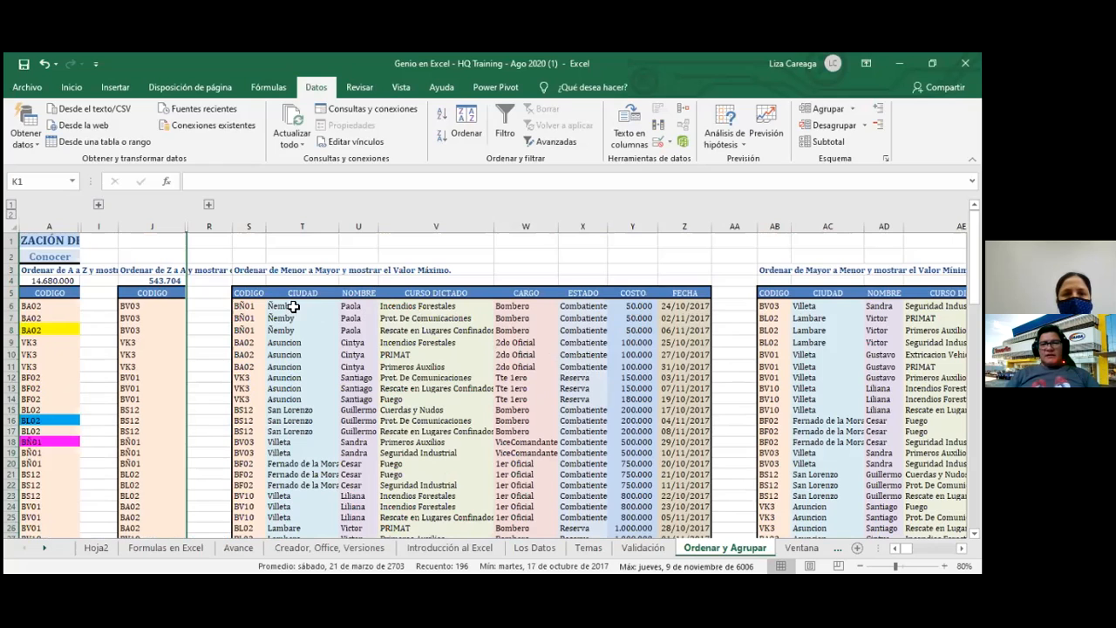
# Look at the custom sort options for the third table, then sort it by CODIGO from Z to A
pyautogui.click(256, 304)
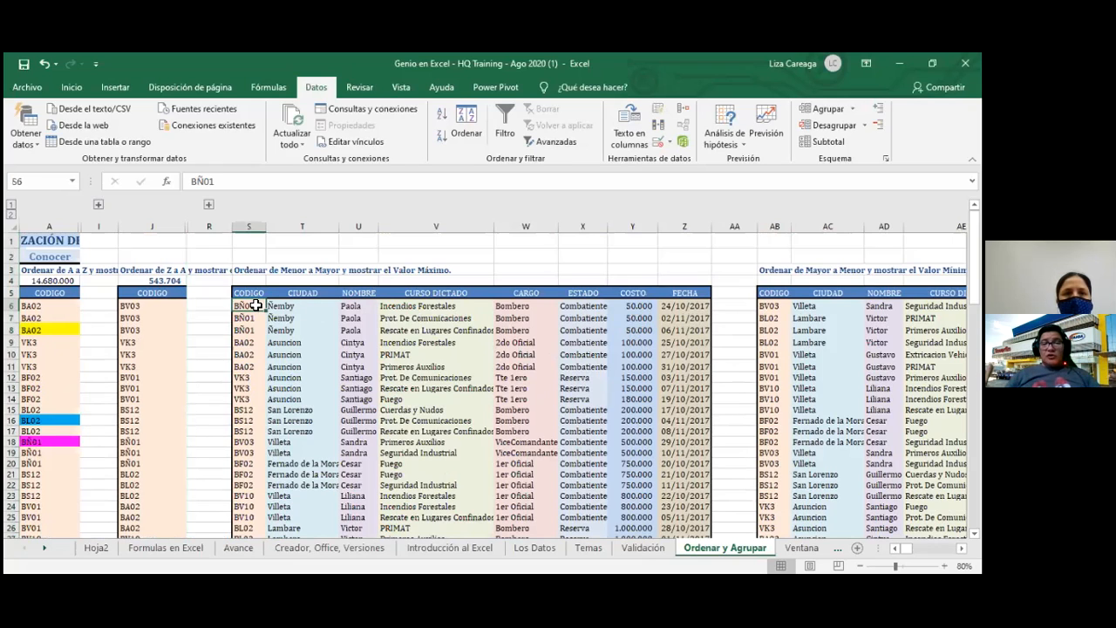
pyautogui.click(458, 132)
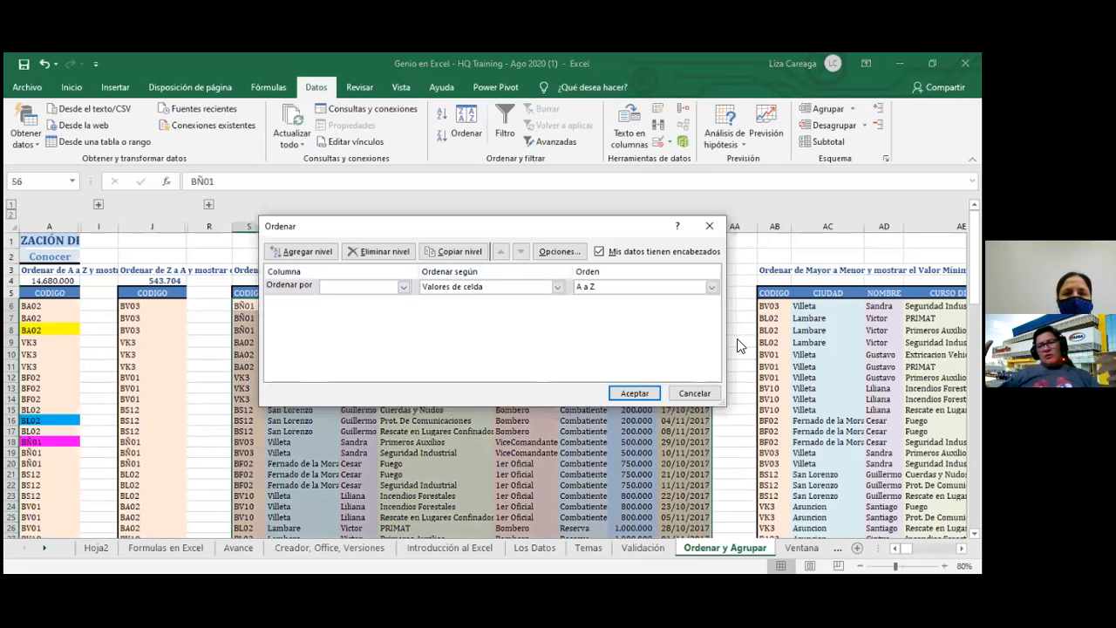
pyautogui.click(703, 224)
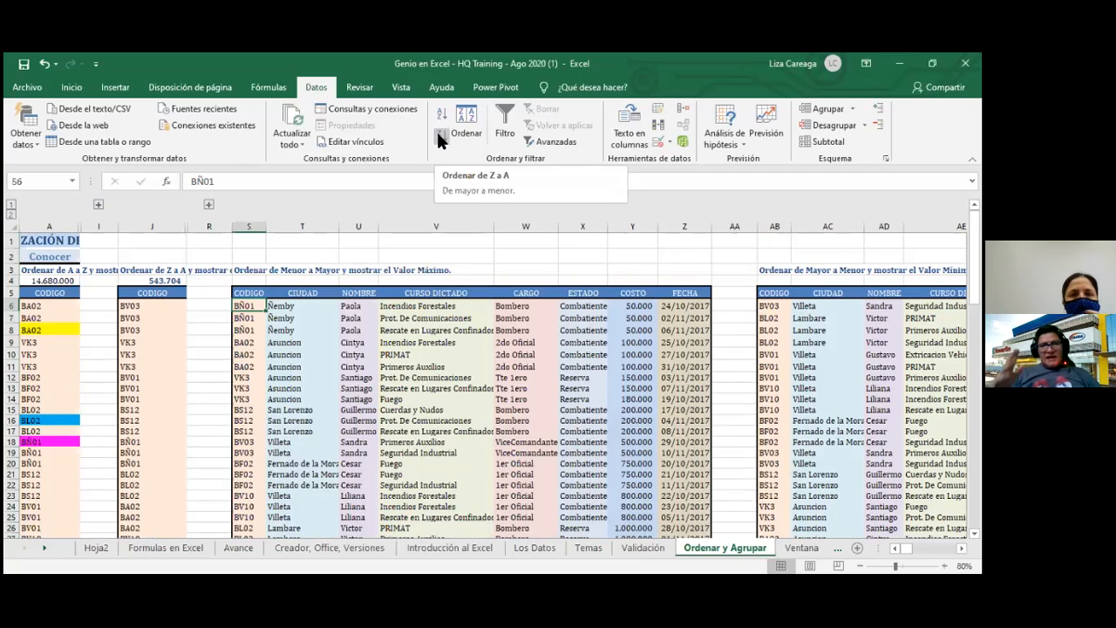
pyautogui.click(441, 138)
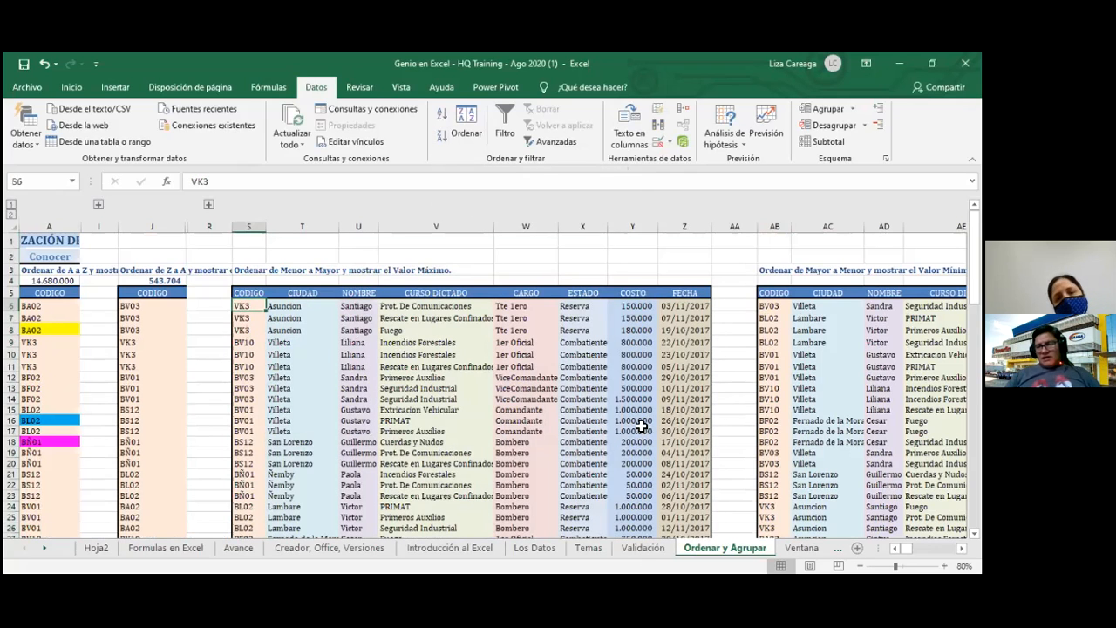
# Sort the third table by COSTO from smallest to largest and review the order down to row 32
pyautogui.click(645, 306)
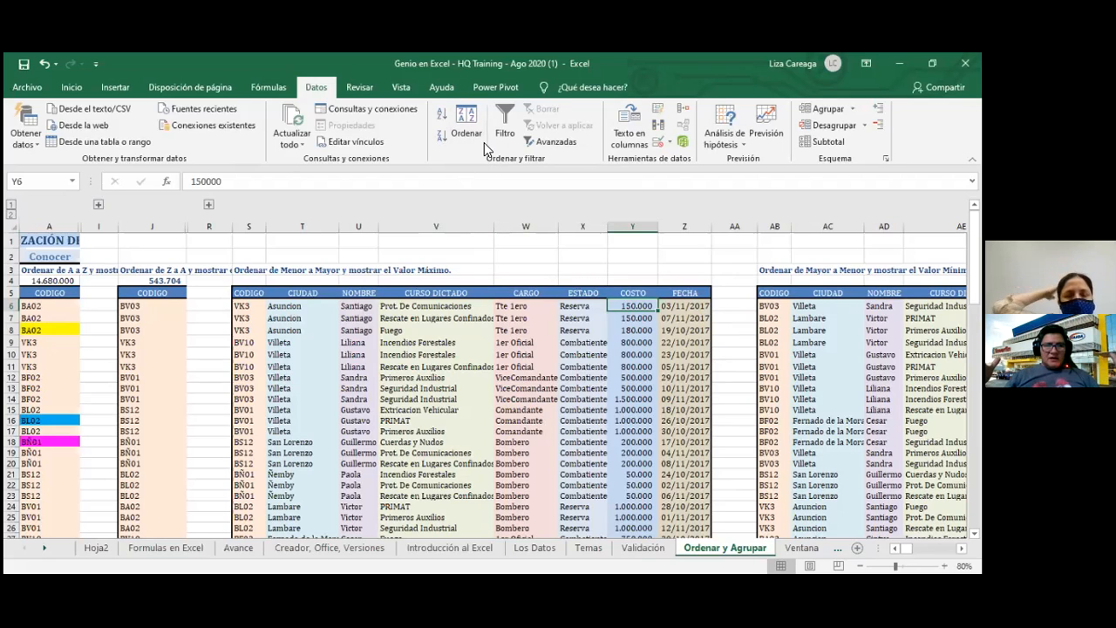
pyautogui.click(442, 105)
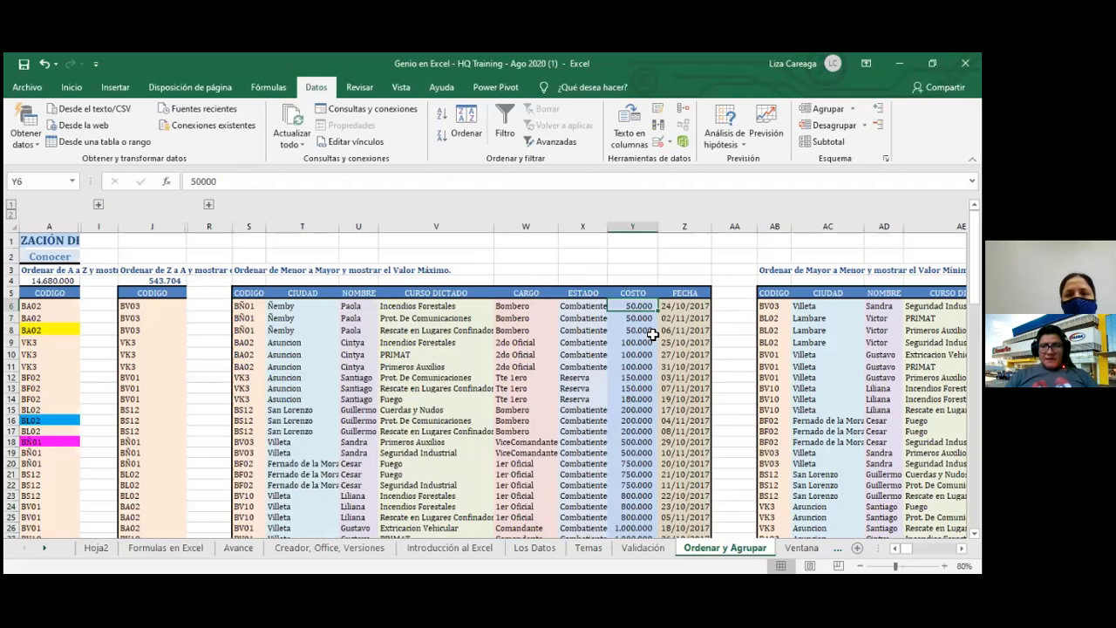
pyautogui.scroll(-4, 652, 334)
pyautogui.scroll(4, 652, 334)
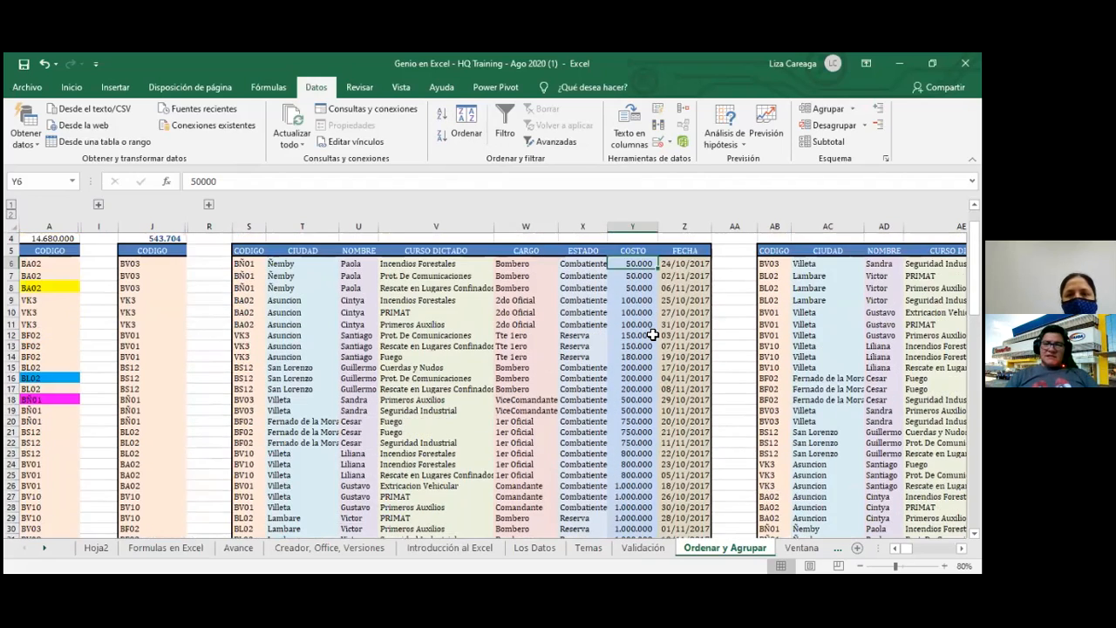
pyautogui.scroll(-1, 652, 334)
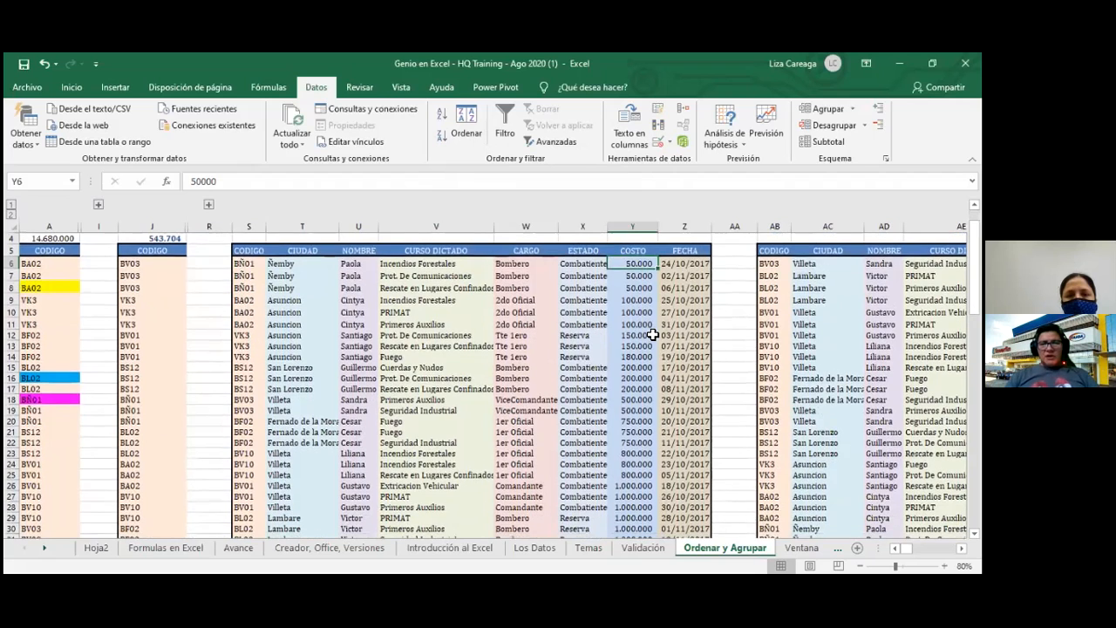
pyautogui.scroll(1, 652, 334)
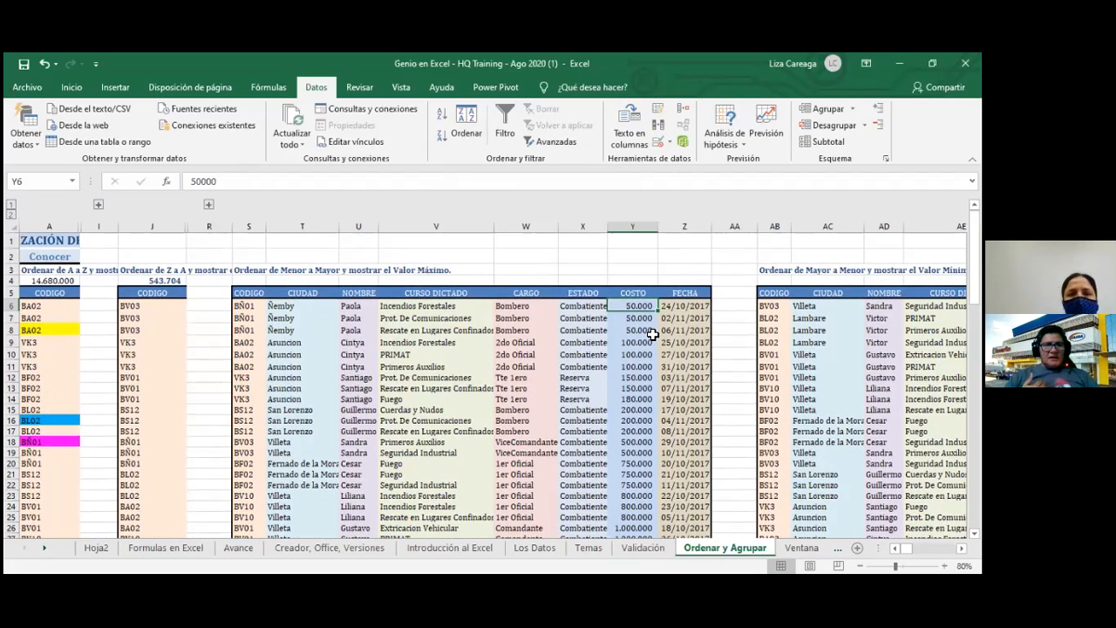
pyautogui.scroll(-2, 652, 334)
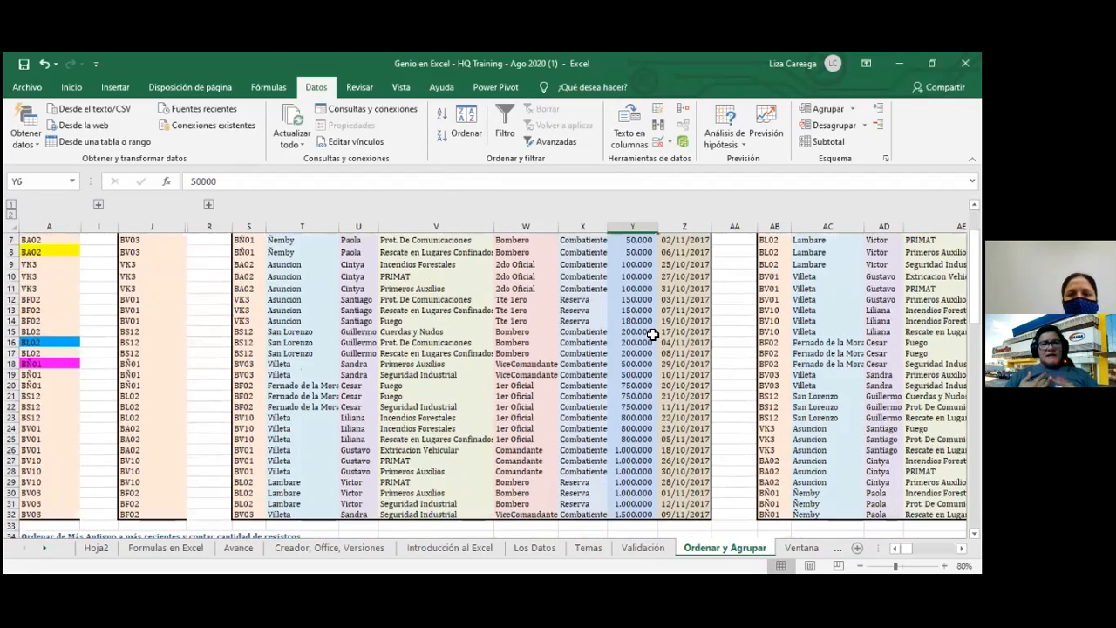
pyautogui.scroll(2, 652, 334)
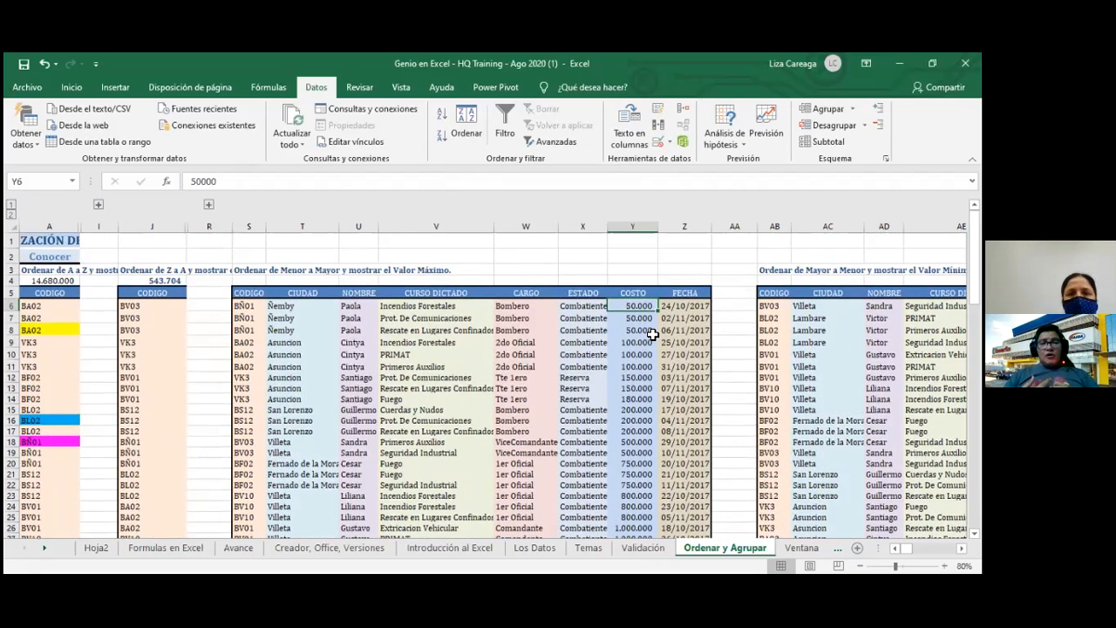
pyautogui.click(265, 278)
pyautogui.write('=')
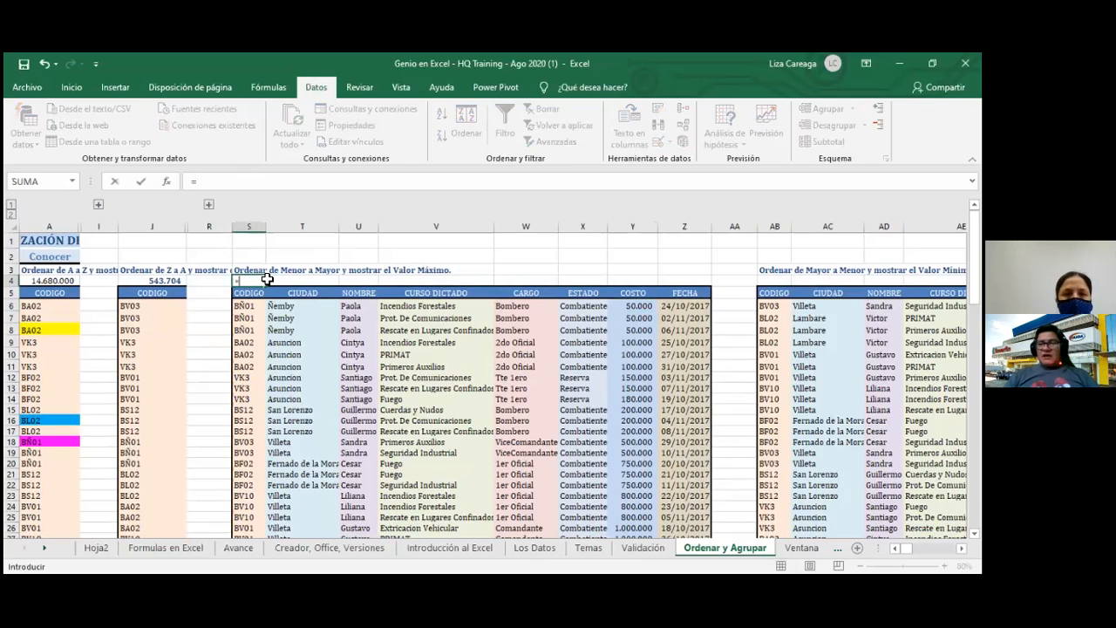
pyautogui.write('ma')
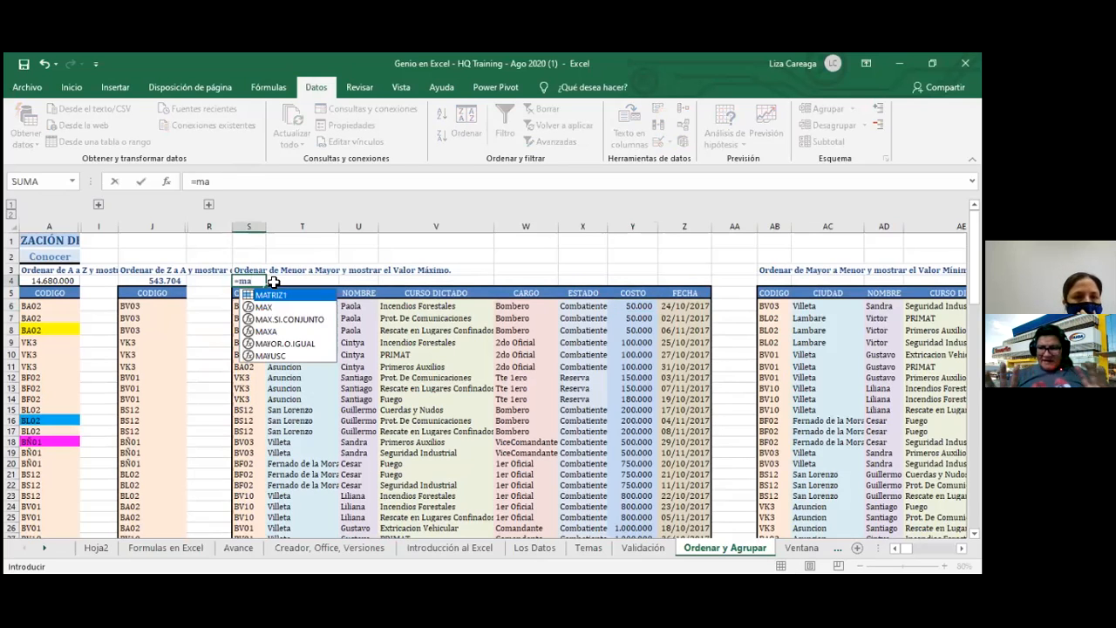
pyautogui.press('BackSpace')
pyautogui.press('BackSpace')
pyautogui.press('BackSpace')
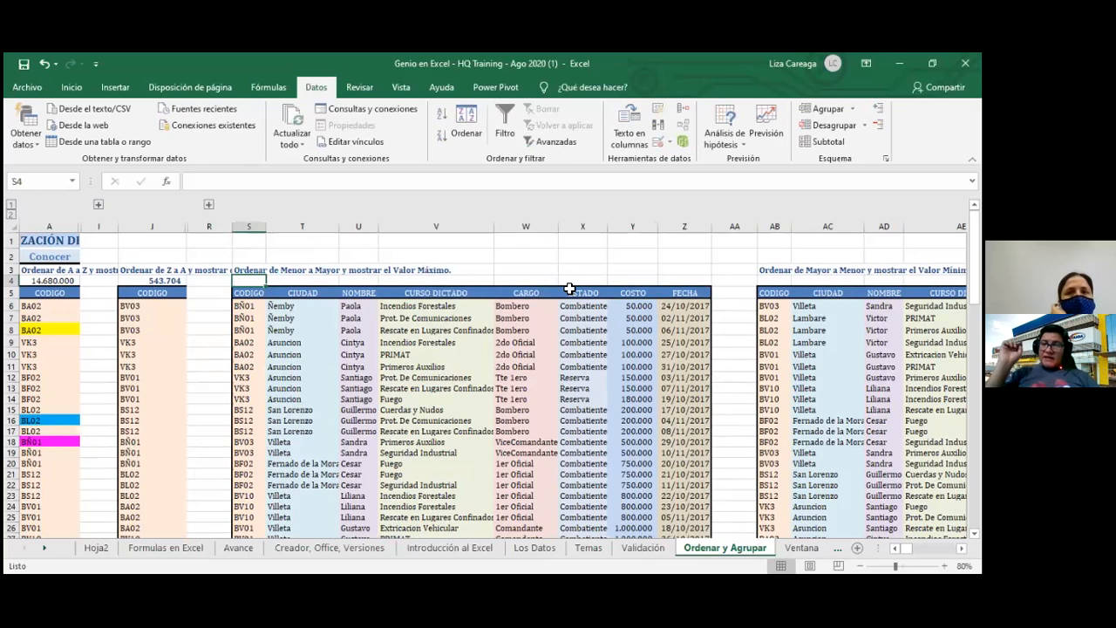
# Calculate the maximum COSTO of the third table in S4 with the automatic Máx function over Y6:Y32
pyautogui.click(440, 258)
pyautogui.click(257, 280)
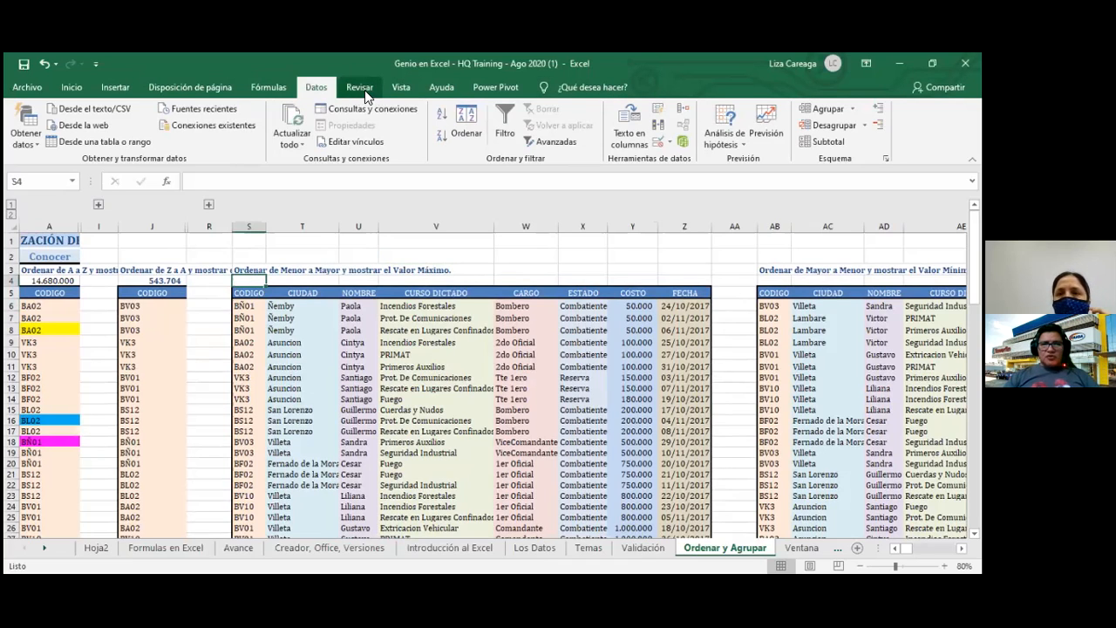
pyautogui.click(72, 87)
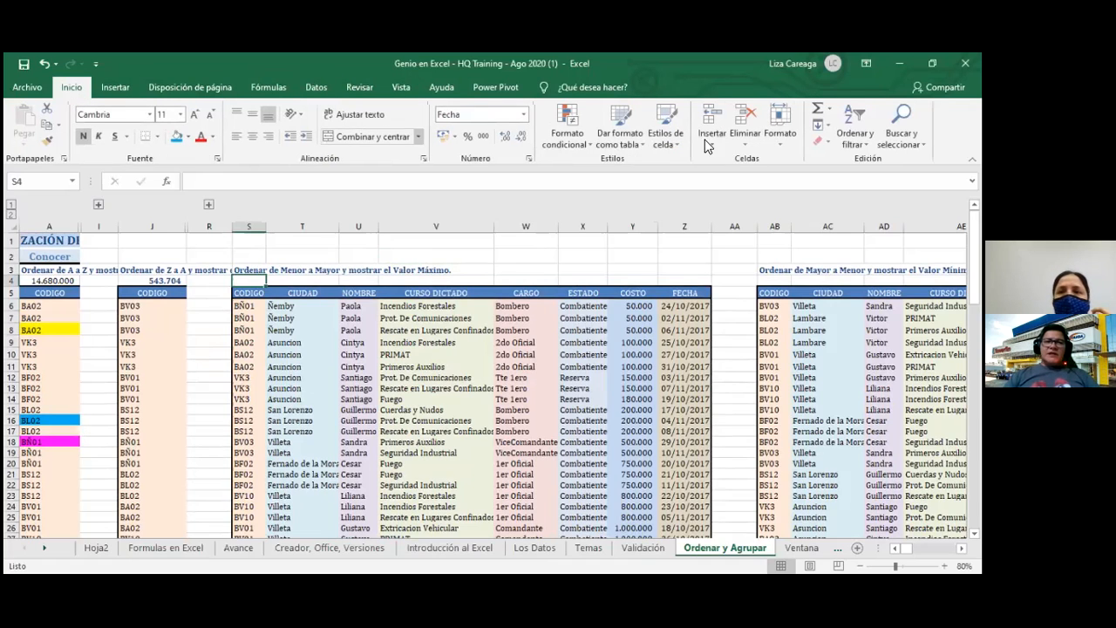
pyautogui.click(830, 108)
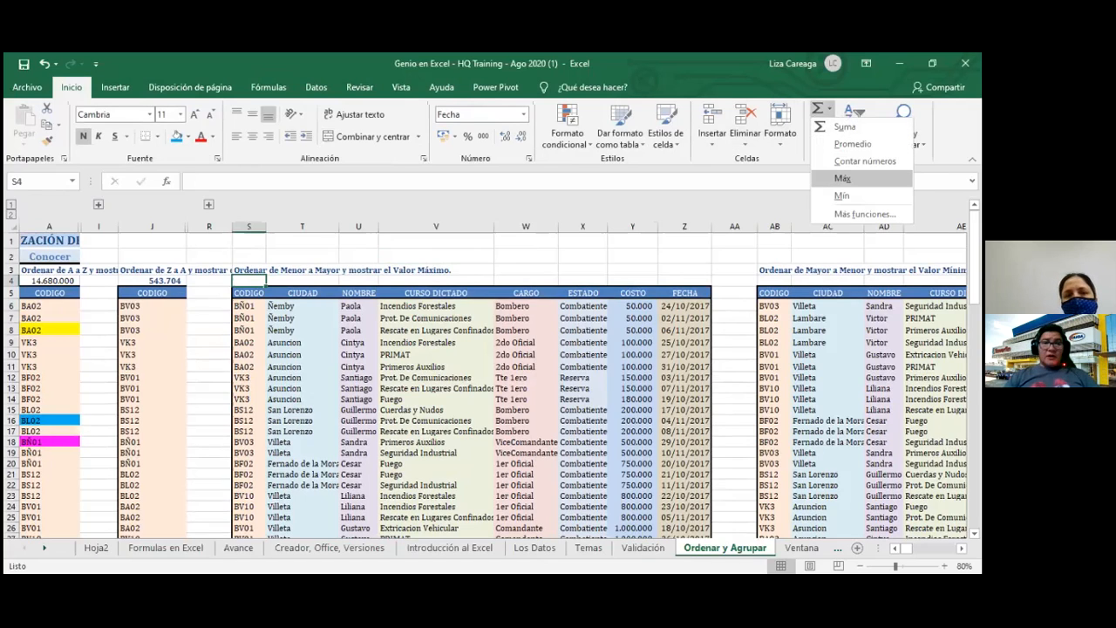
pyautogui.click(842, 178)
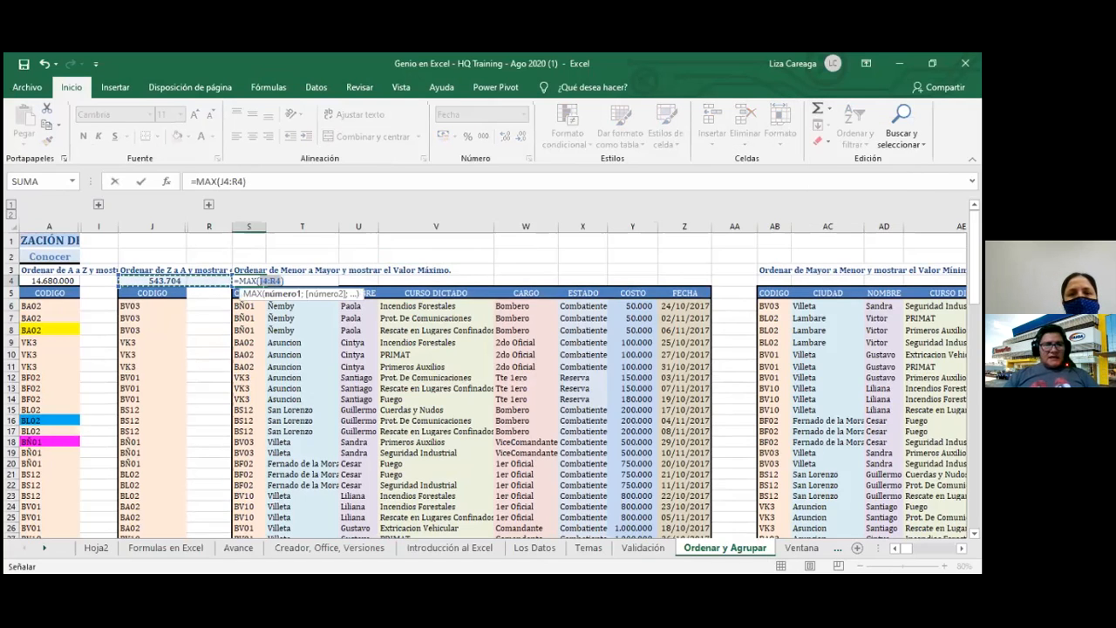
pyautogui.click(639, 306)
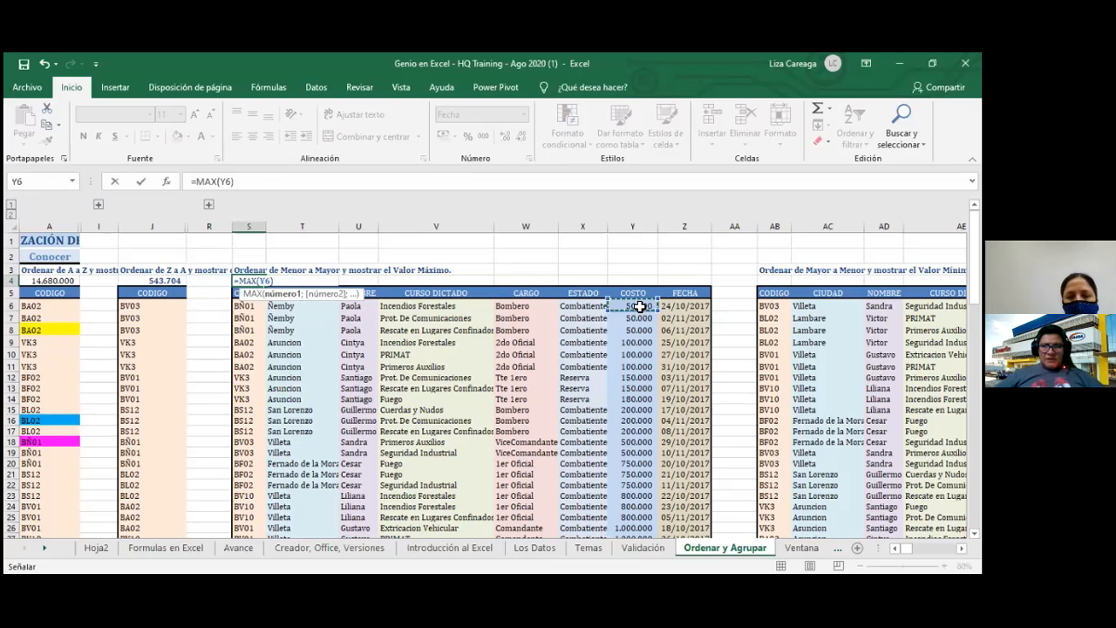
pyautogui.hotkey('ctrl', 'shift', 'Down')
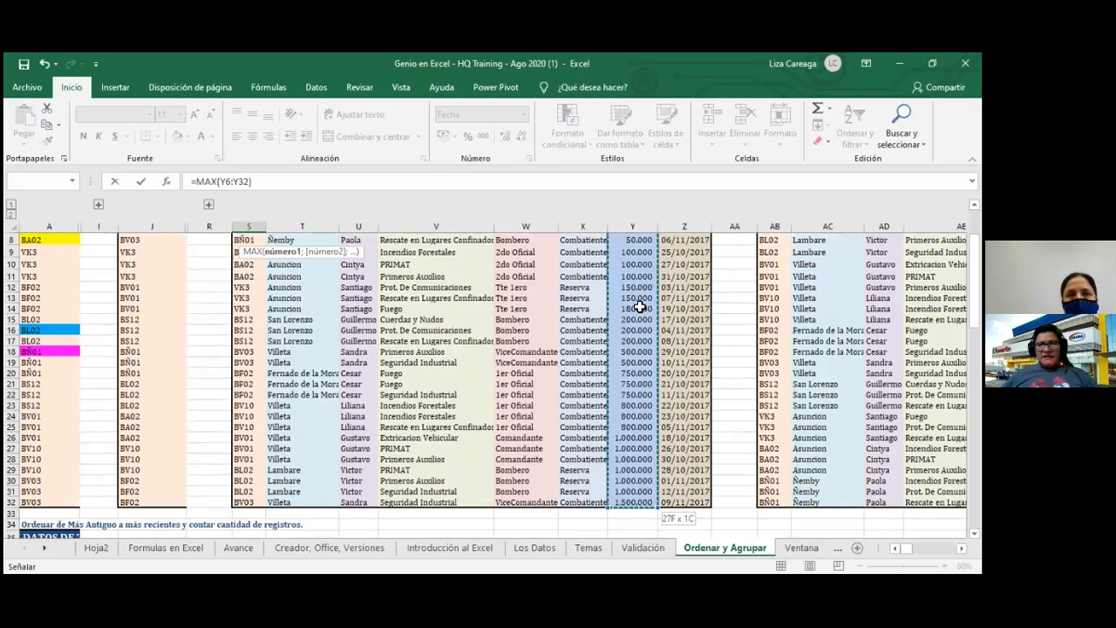
pyautogui.press('Return')
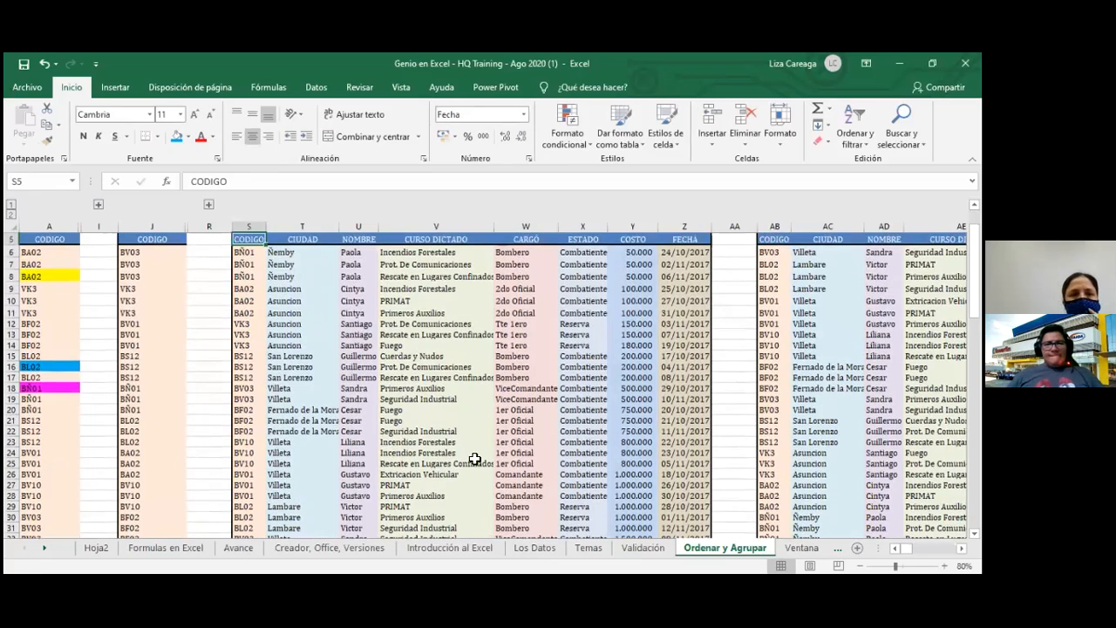
pyautogui.scroll(2, 334, 308)
# Format the maximum in S4 as a number with thousands separators and no decimals, and autofit column S
pyautogui.click(251, 280)
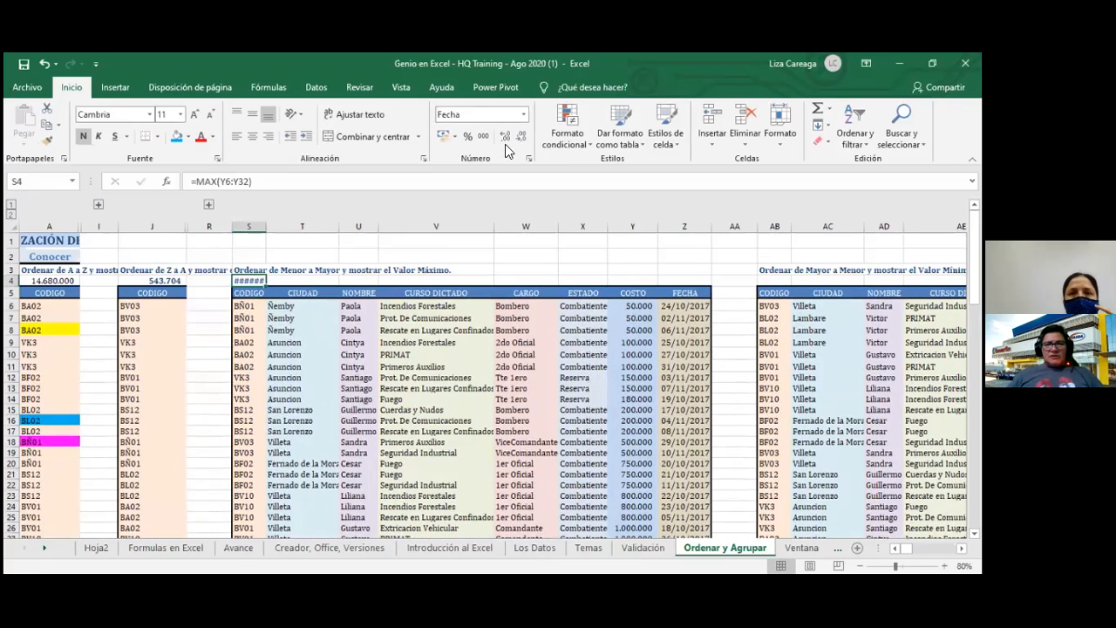
pyautogui.click(523, 114)
pyautogui.click(480, 188)
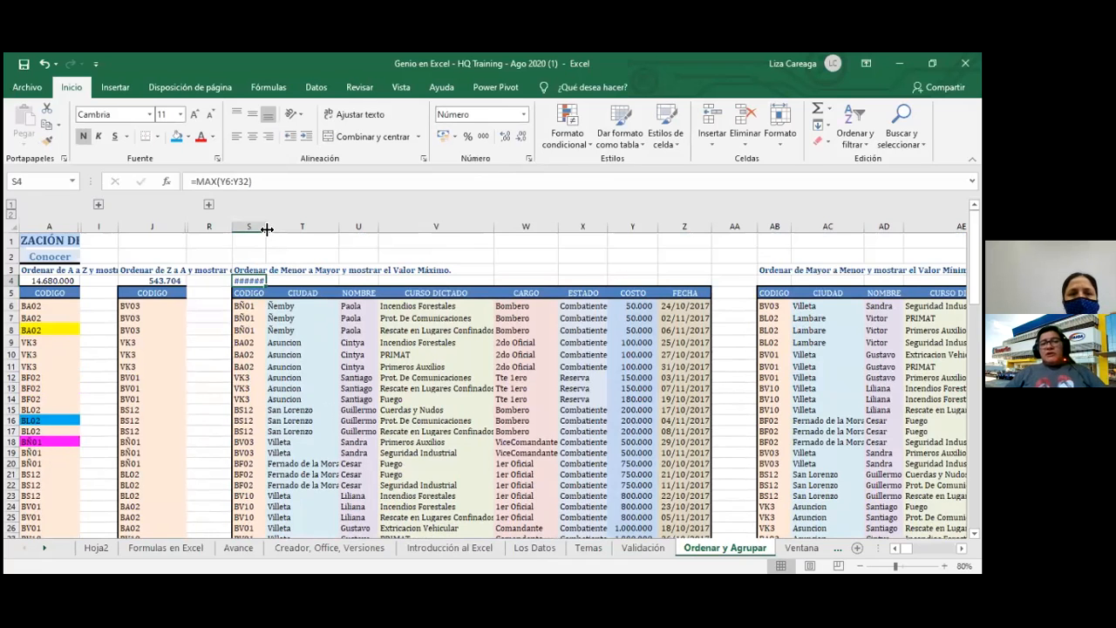
pyautogui.doubleClick(267, 229)
pyautogui.click(484, 138)
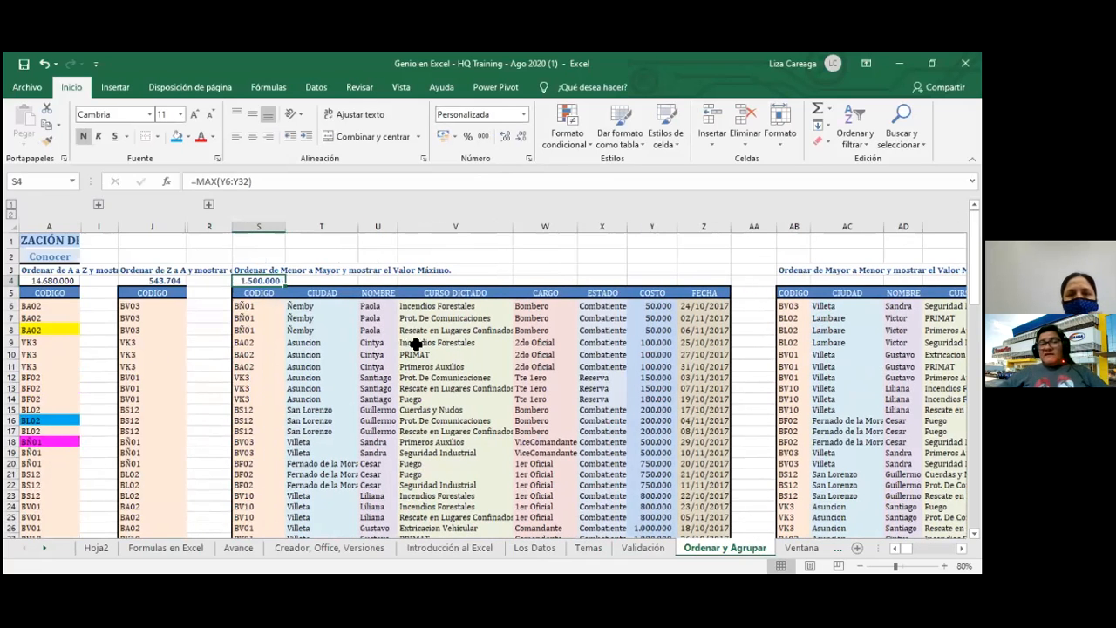
pyautogui.click(534, 256)
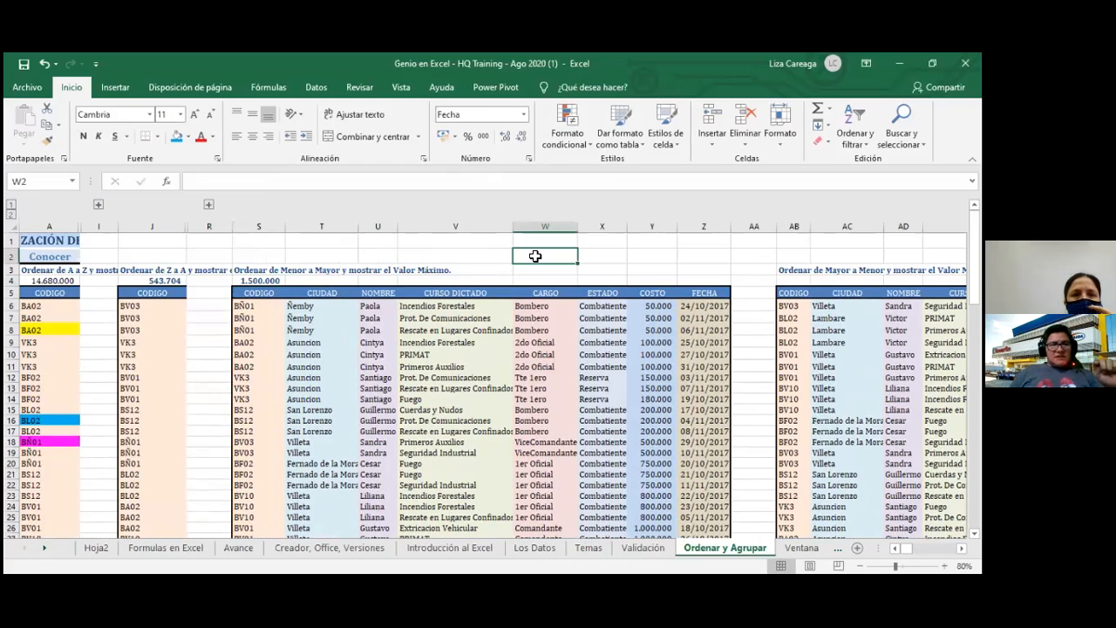
# Apply the Número format with thousands separators and no decimals to the whole of row 4, and save the workbook
pyautogui.click(11, 281)
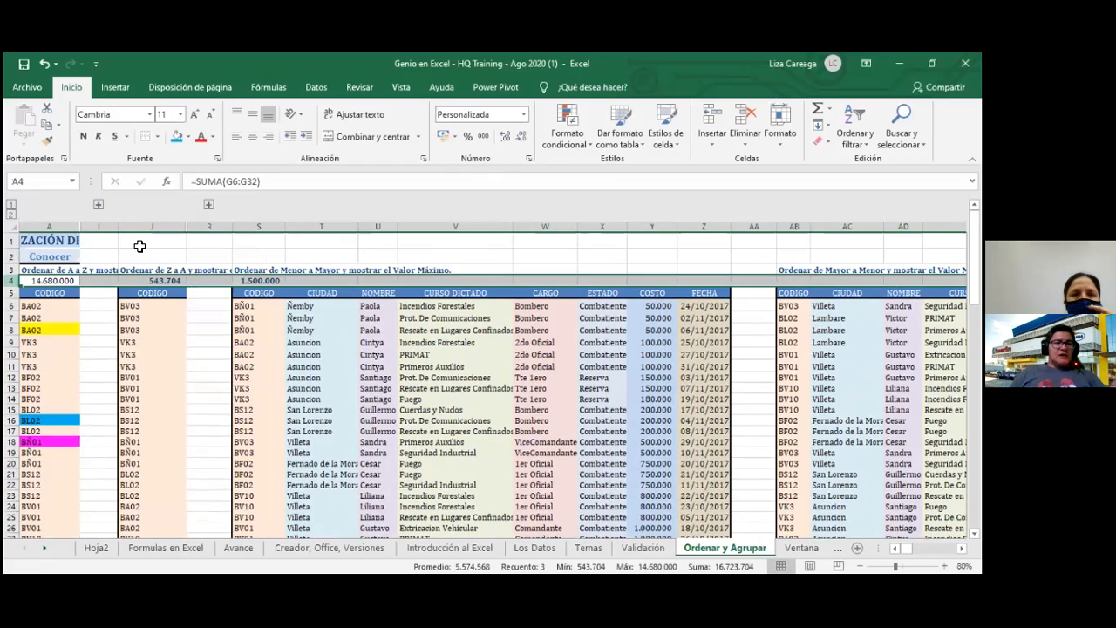
pyautogui.click(524, 118)
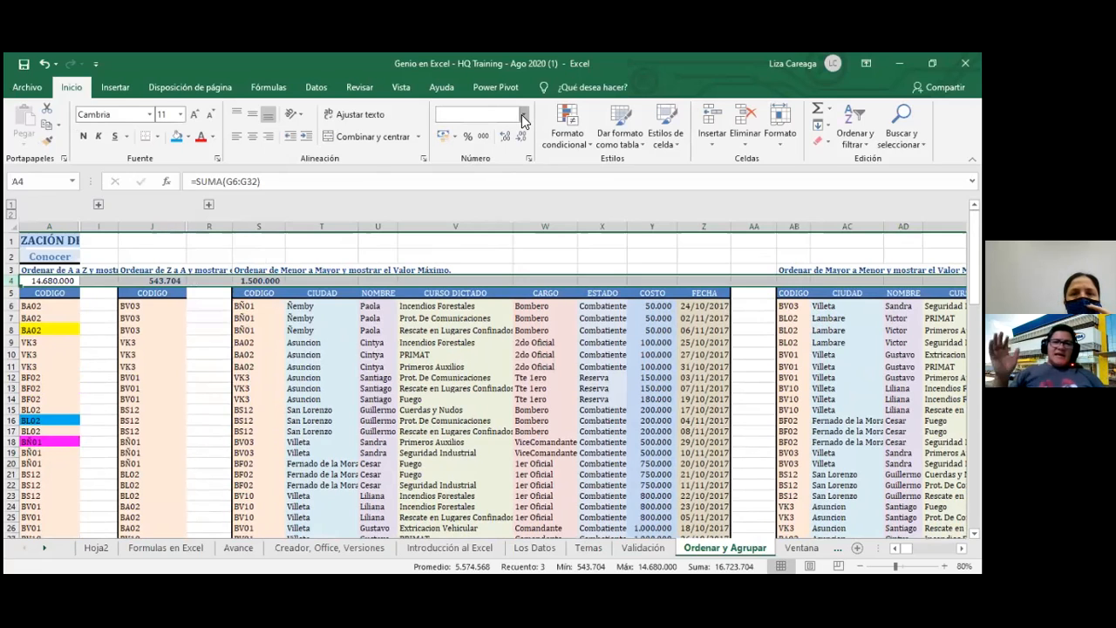
pyautogui.click(513, 258)
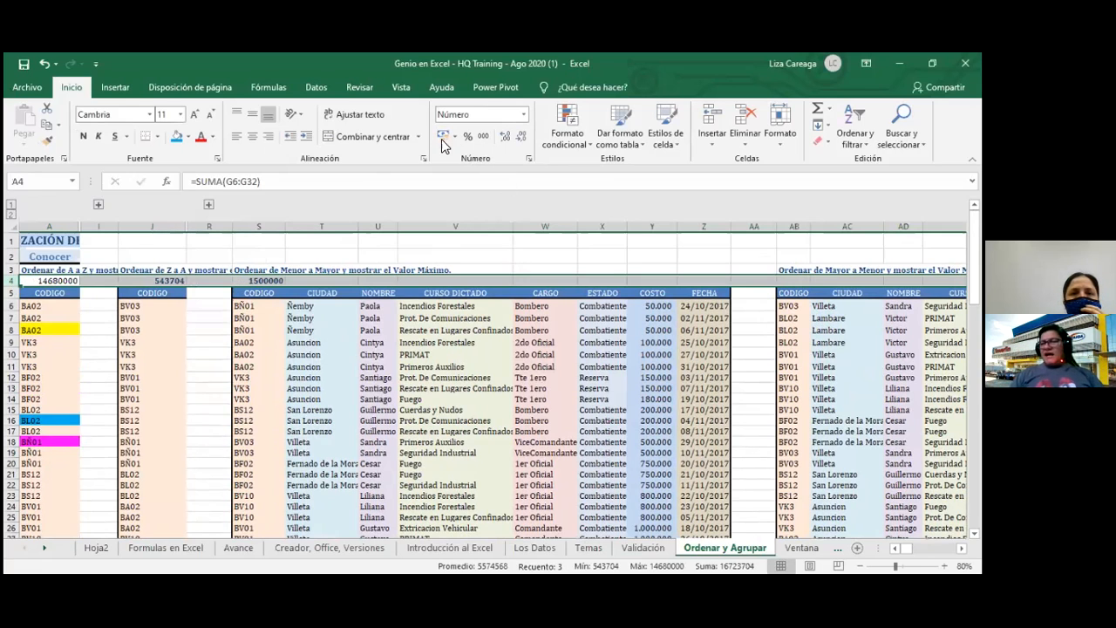
pyautogui.click(484, 138)
pyautogui.click(503, 253)
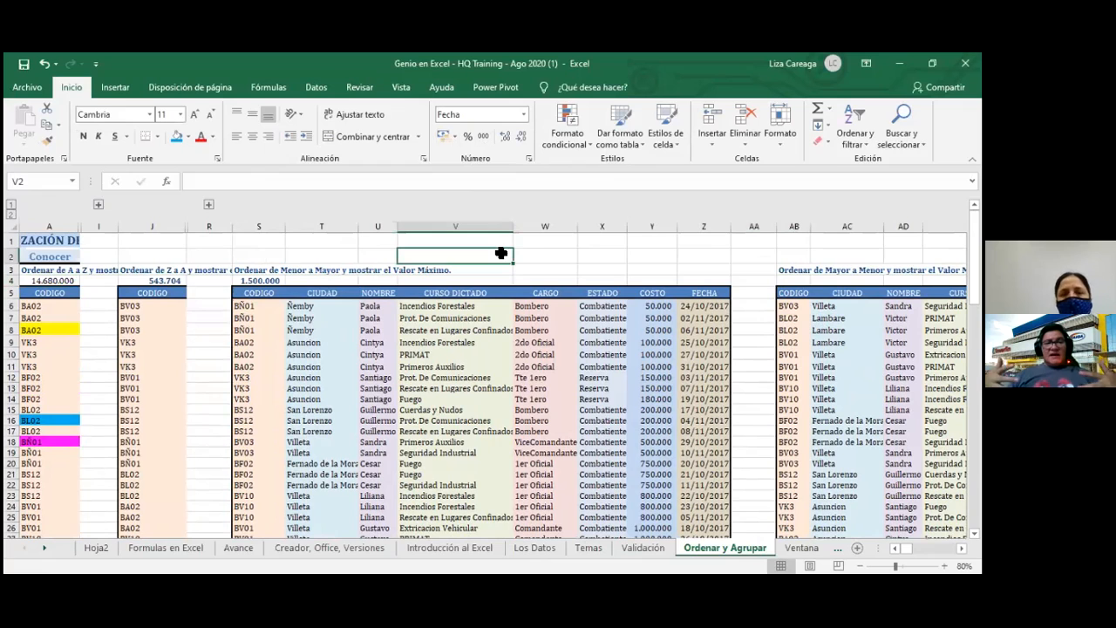
pyautogui.click(23, 64)
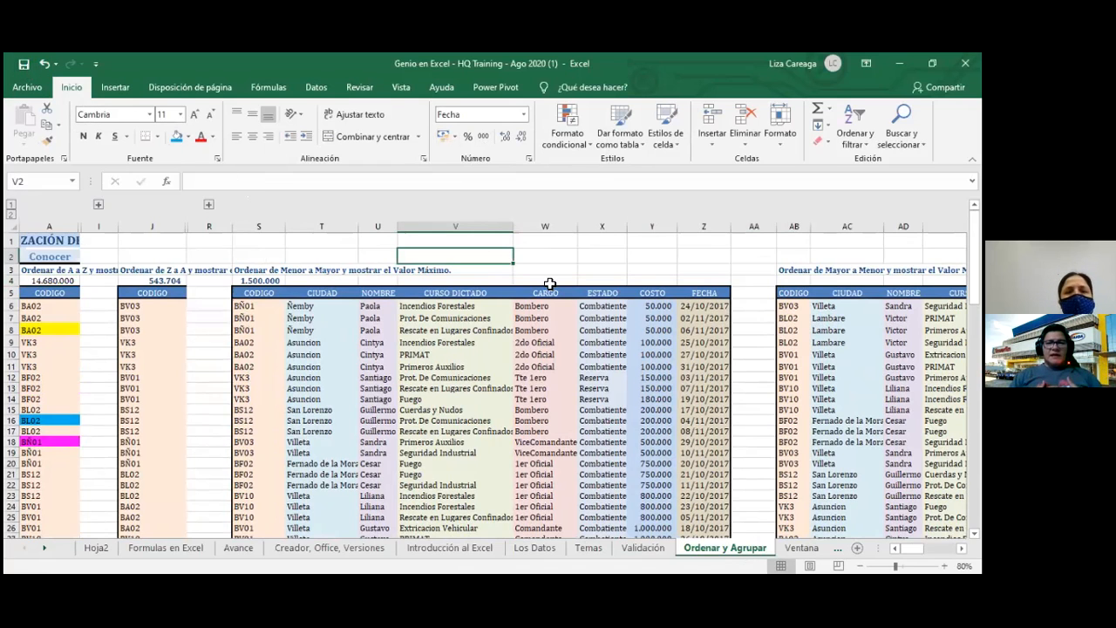
# Check the maximum formula in S4, and go directly to cell V10 by its reference
pyautogui.click(282, 280)
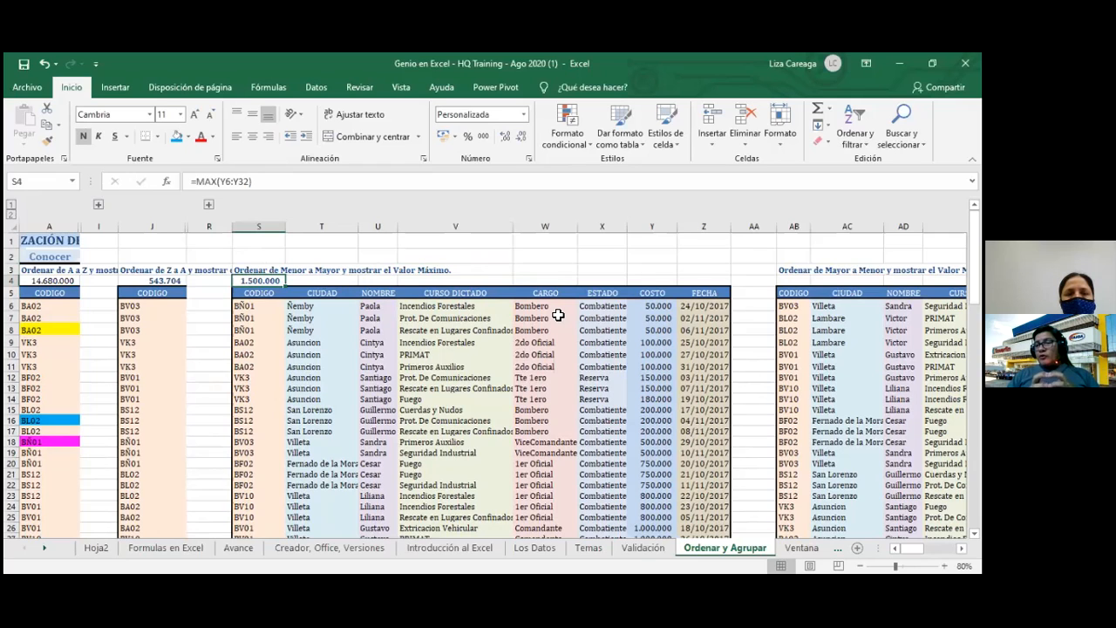
pyautogui.click(379, 281)
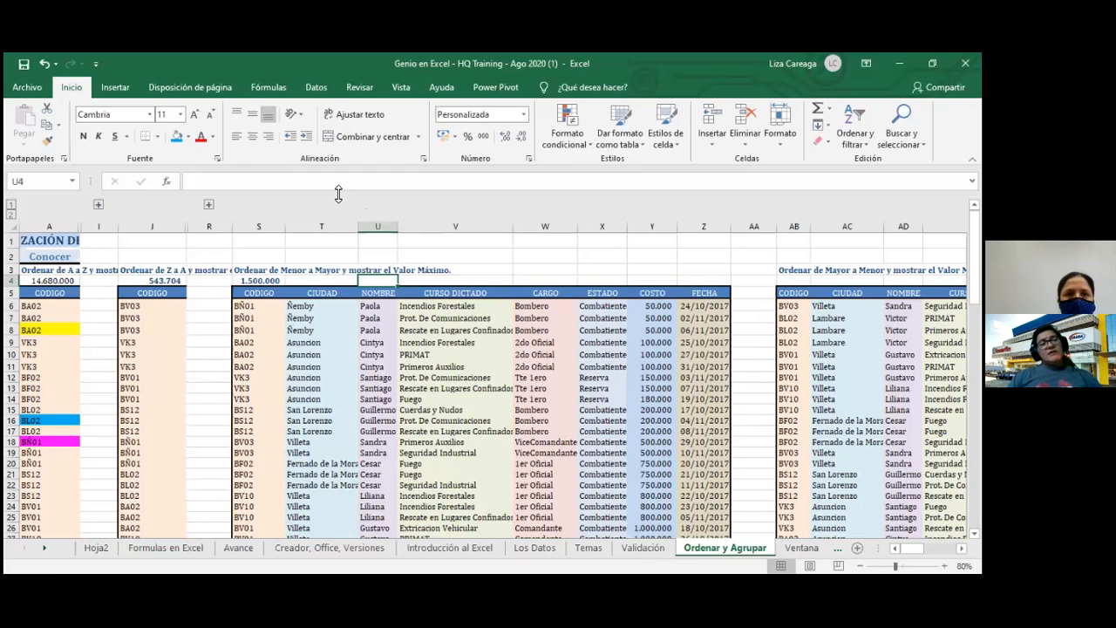
pyautogui.click(64, 185)
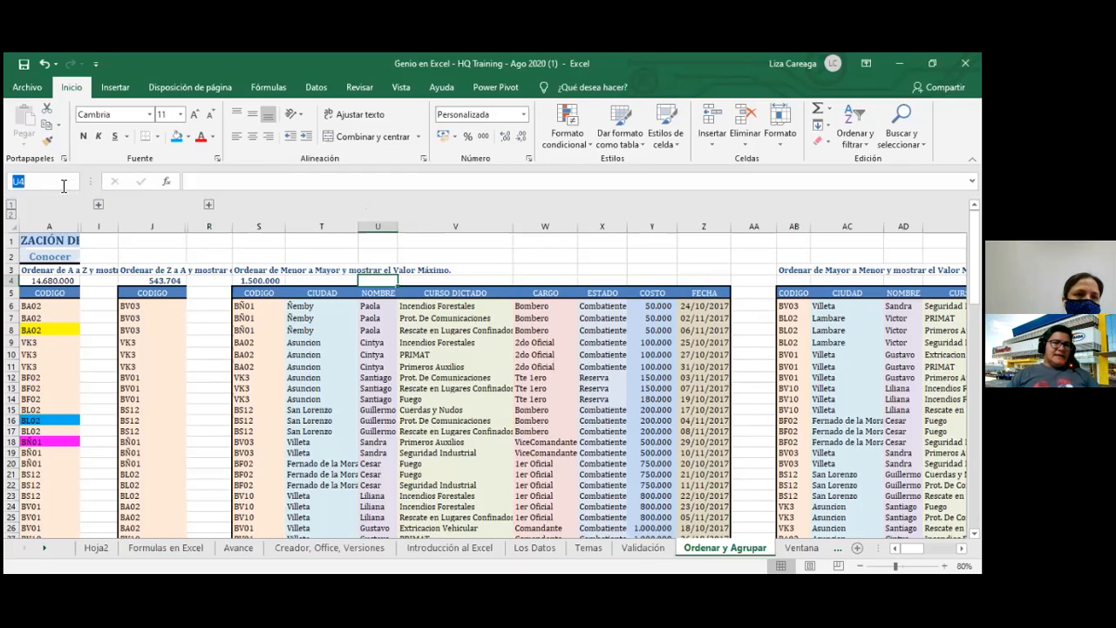
pyautogui.write('v10')
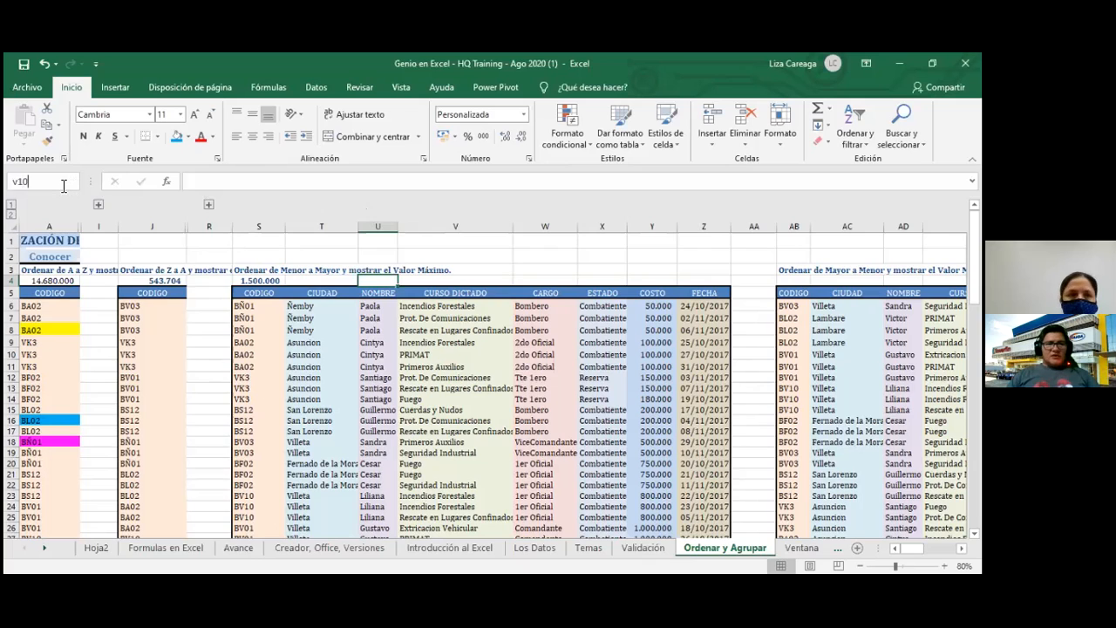
pyautogui.press('Return')
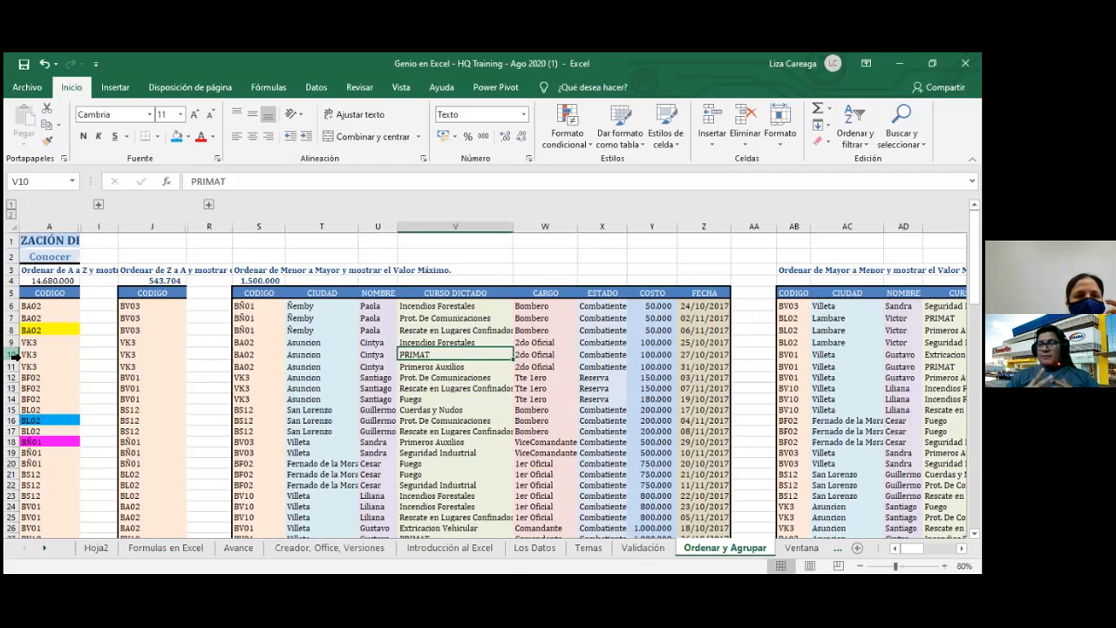
# Select the range V10:V11 in the CURSO DICTADO column by entering its reference
pyautogui.click(57, 177)
pyautogui.click(56, 177)
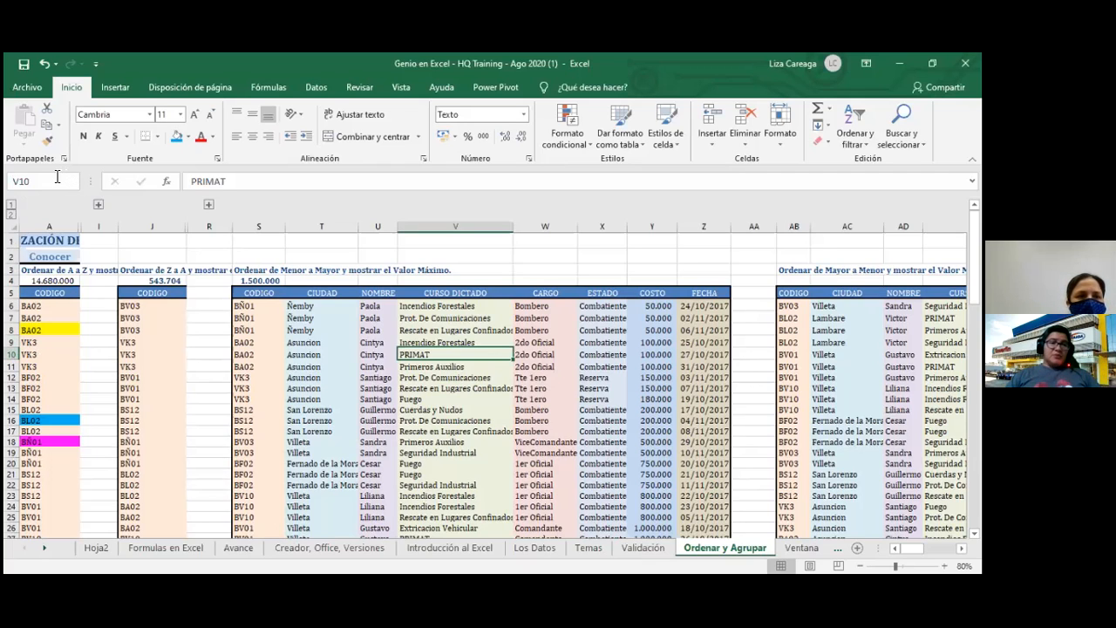
pyautogui.write(':')
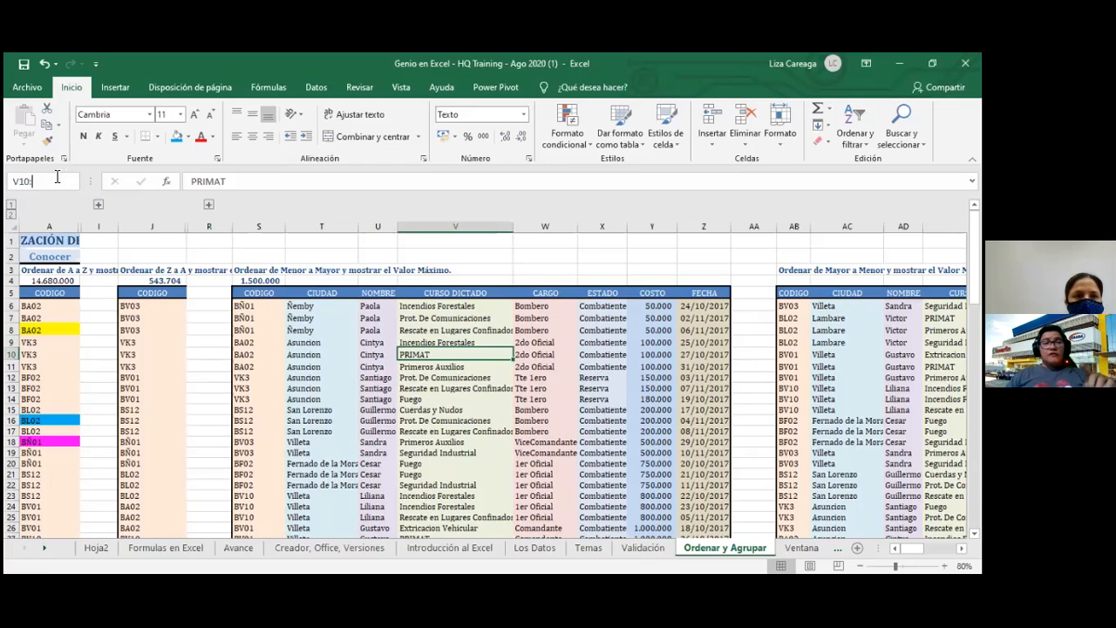
pyautogui.press('BackSpace')
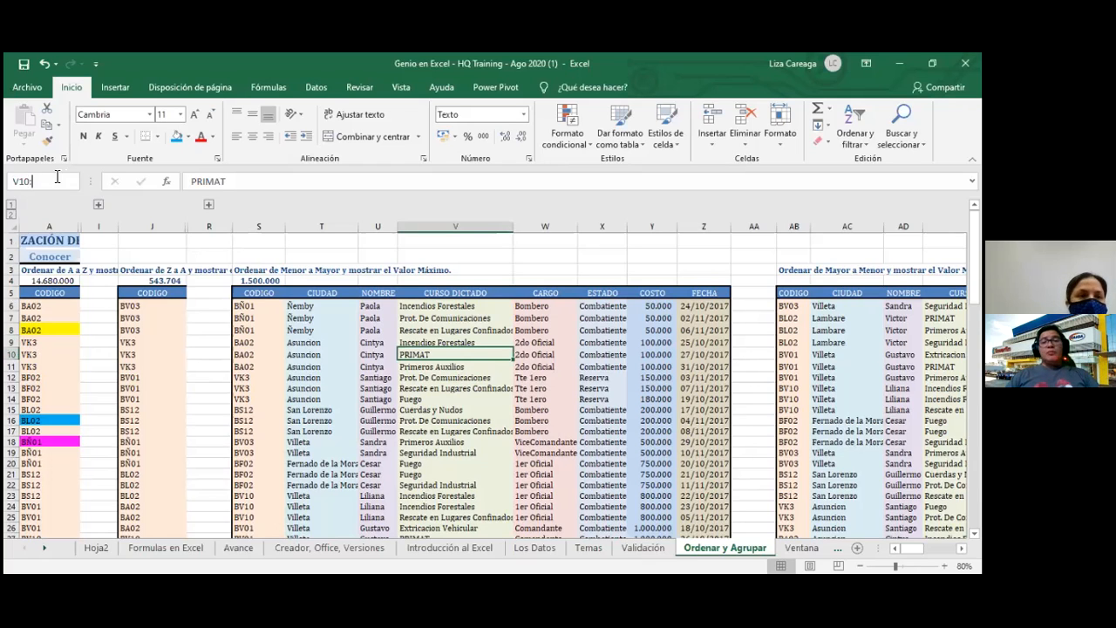
pyautogui.write(':v11')
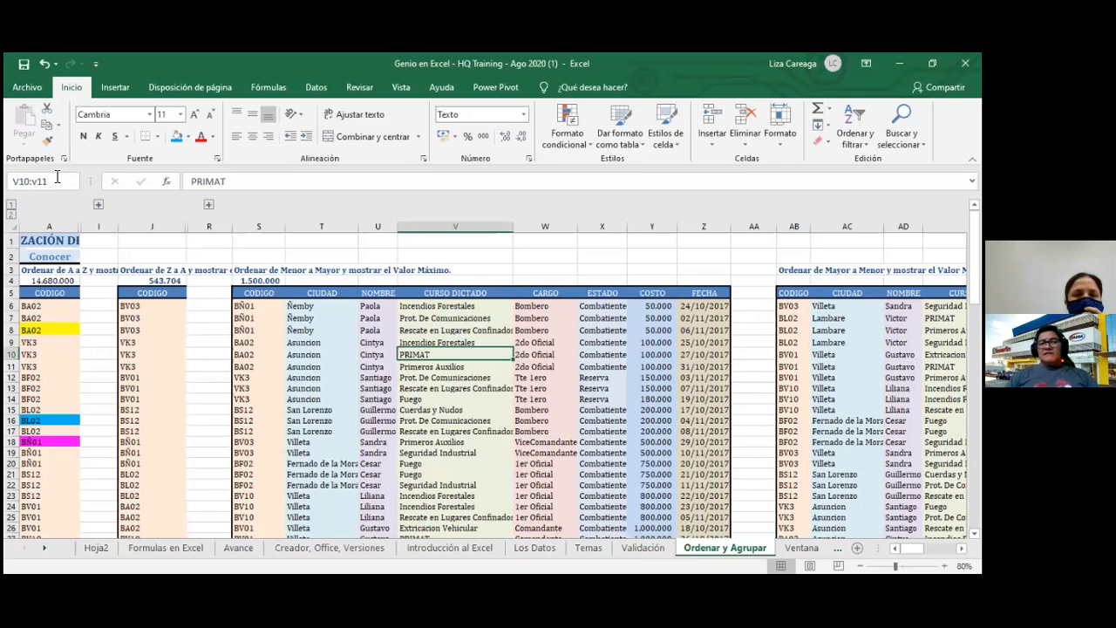
pyautogui.press('Return')
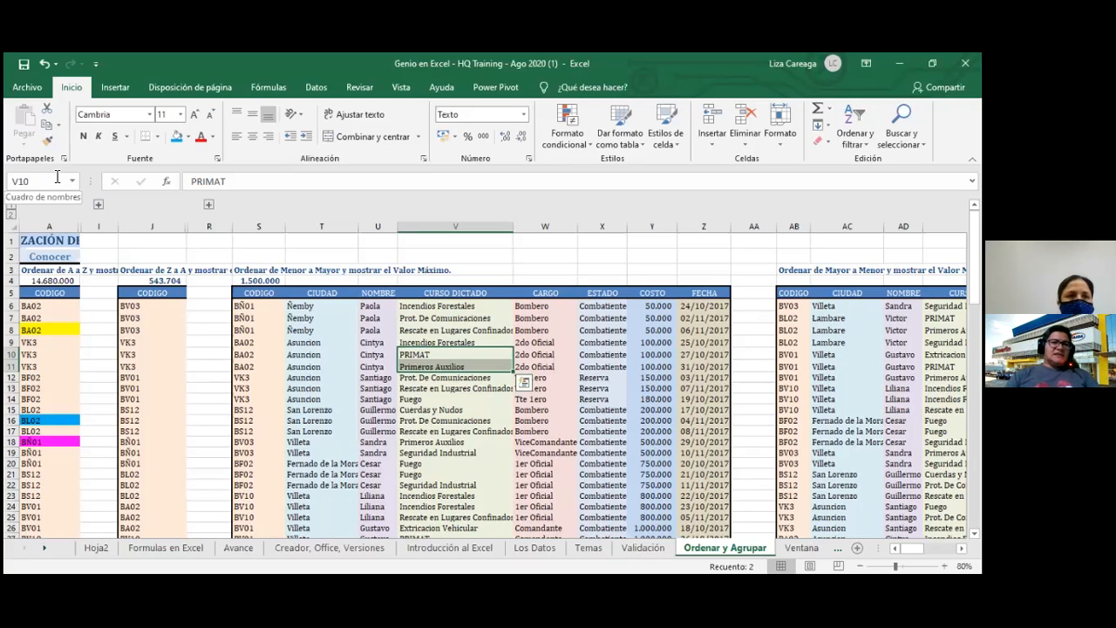
# Select the block S5:W15 of the third table by entering its range reference
pyautogui.click(57, 177)
pyautogui.press('BackSpace')
pyautogui.write('s5')
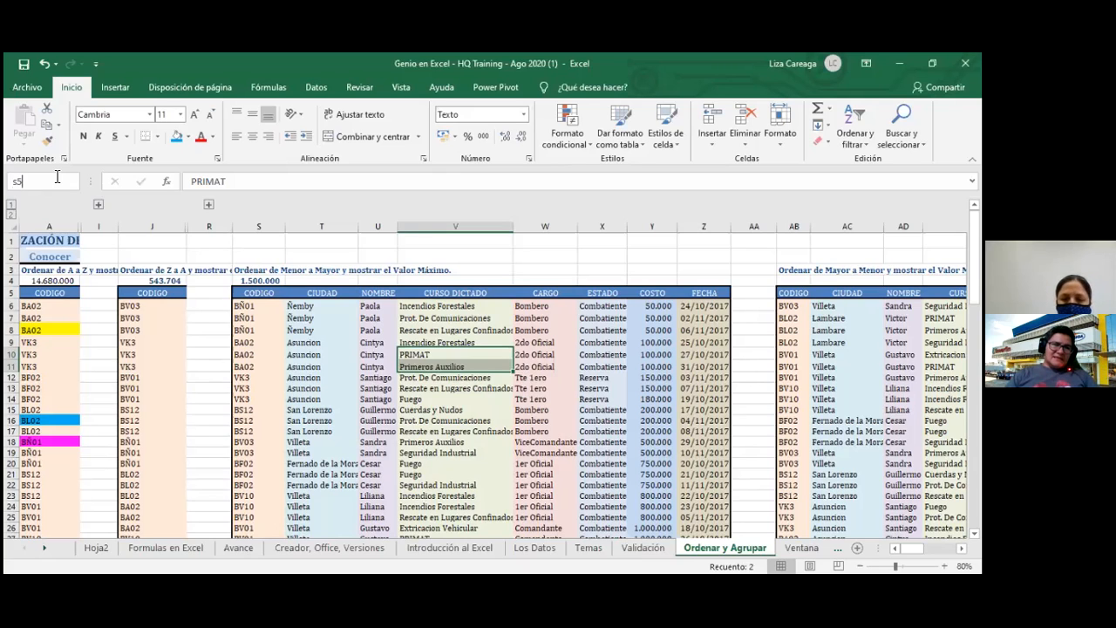
pyautogui.write(':w15')
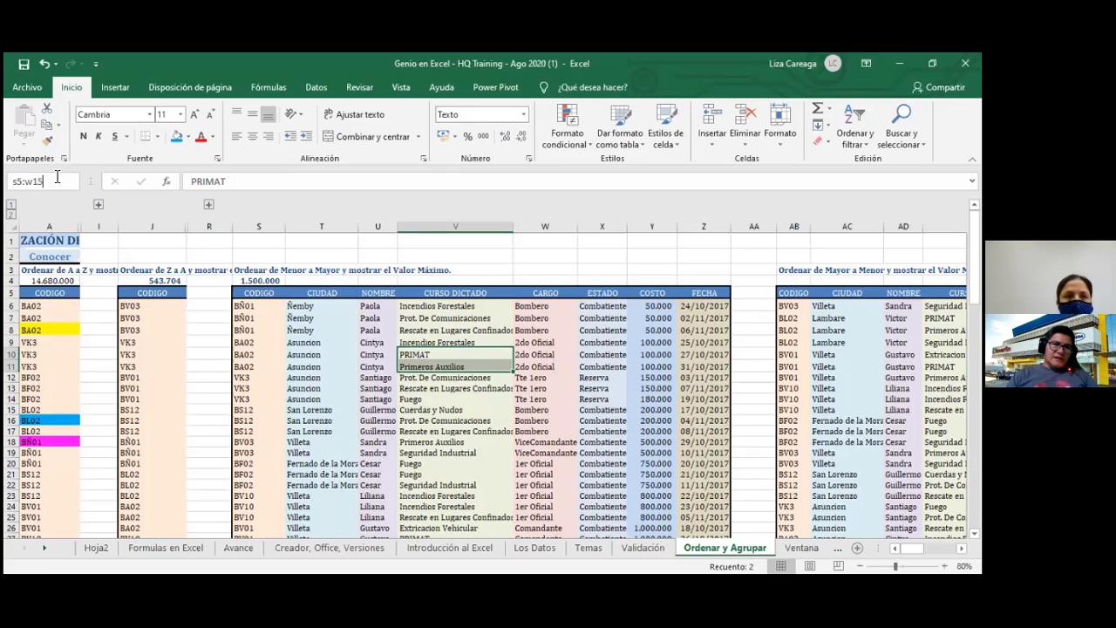
pyautogui.press('Return')
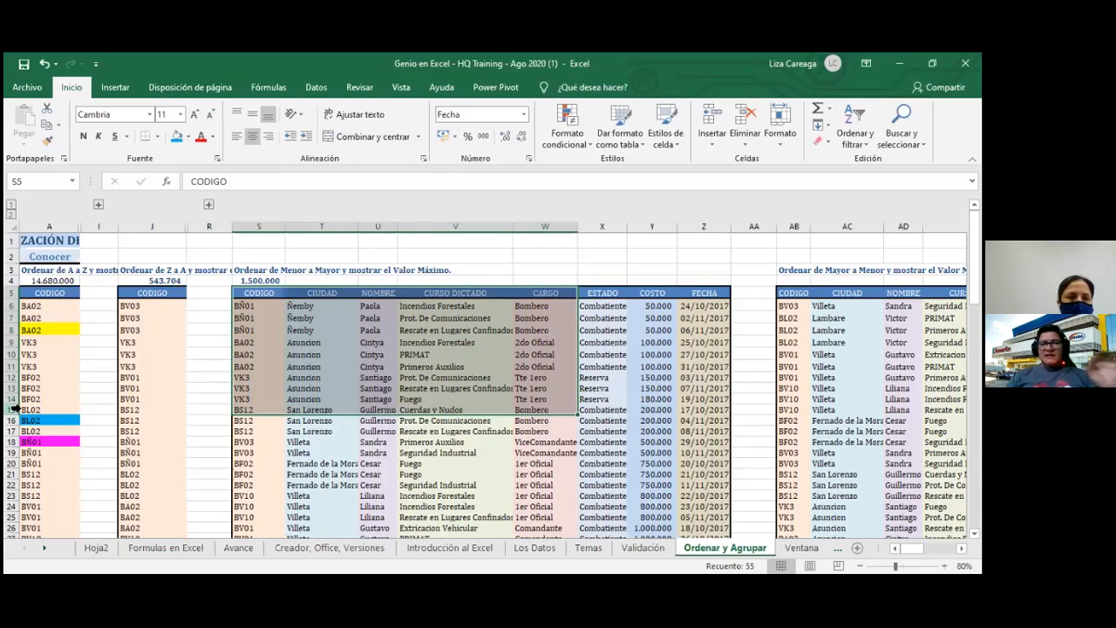
# Try to go to a reference made only of the number 15, without a column letter
pyautogui.click(46, 180)
pyautogui.write('15')
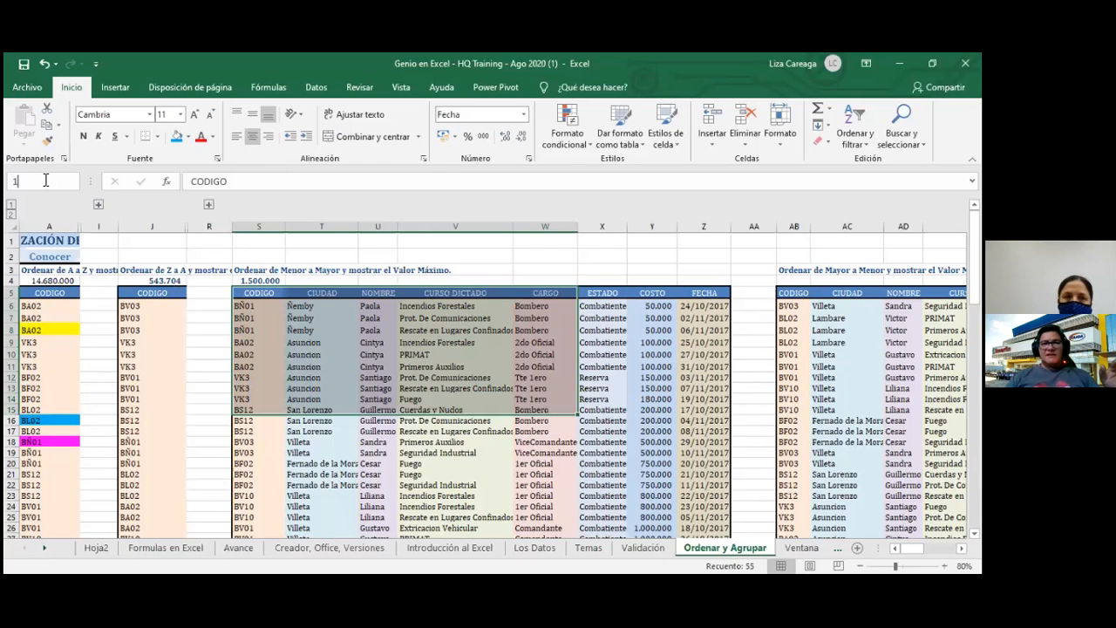
pyautogui.press('Return')
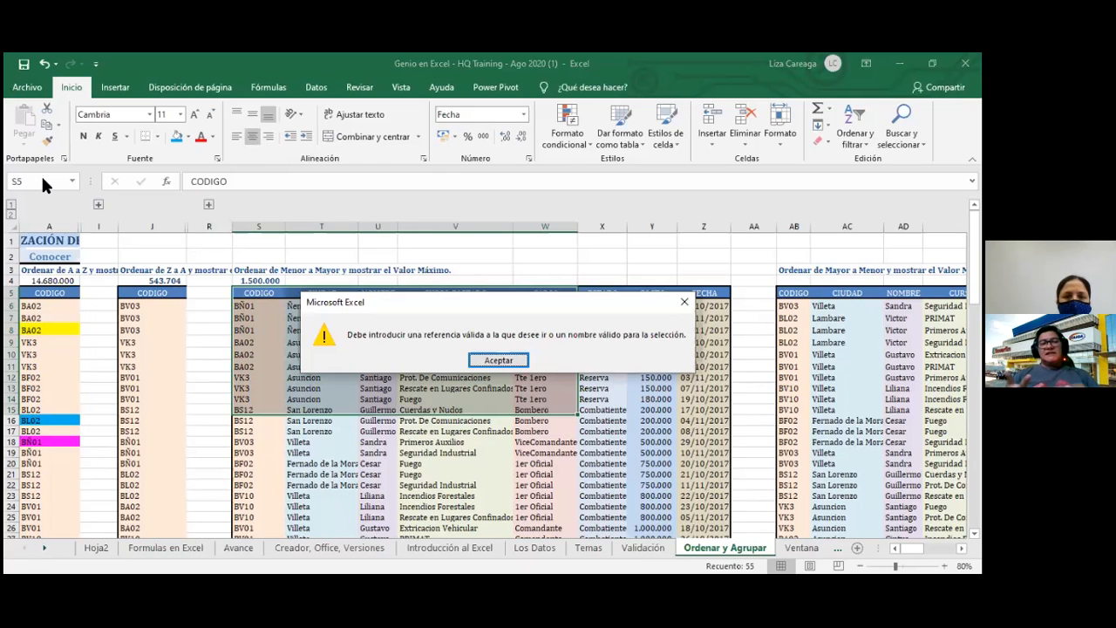
pyautogui.press('Return')
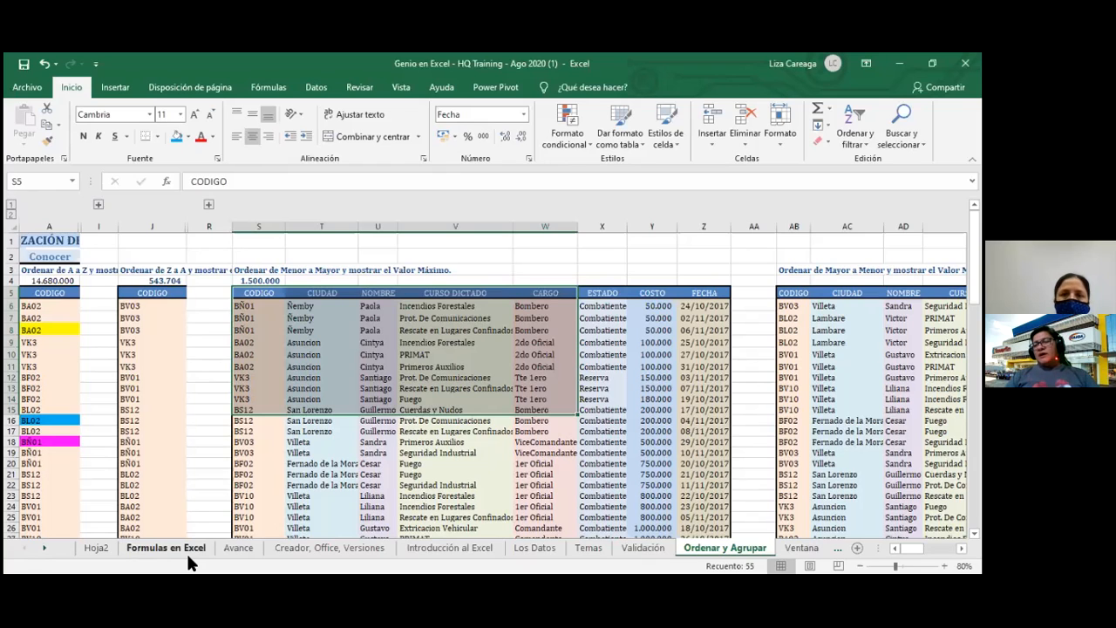
# Enter the value 6950 in cell X4, above the ESTADO header of the third table
pyautogui.click(618, 282)
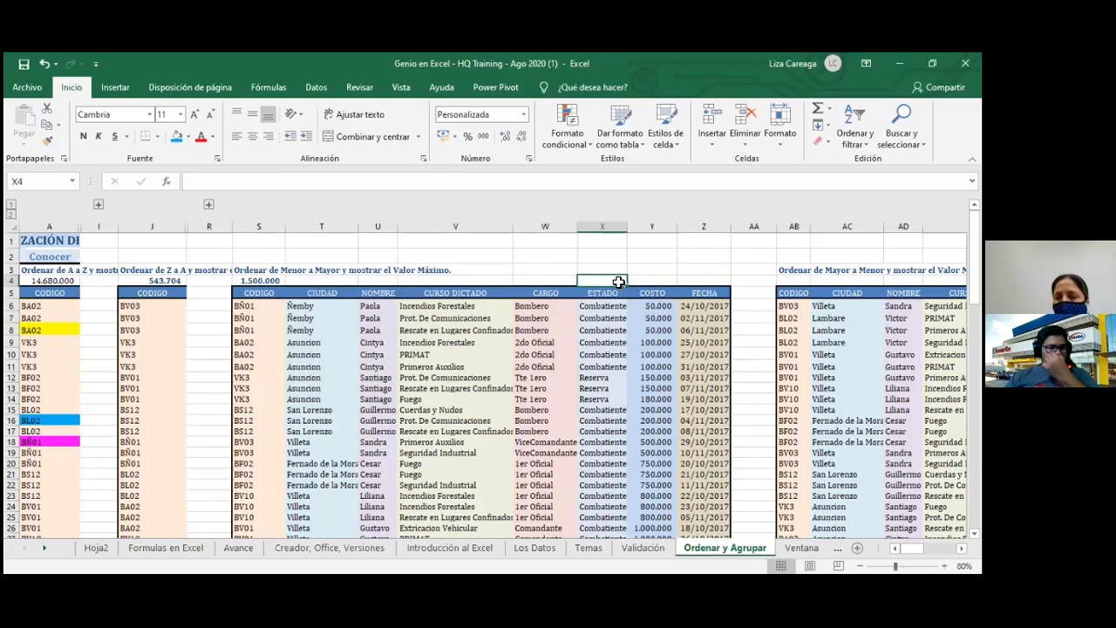
pyautogui.write('6950')
pyautogui.press('Return')
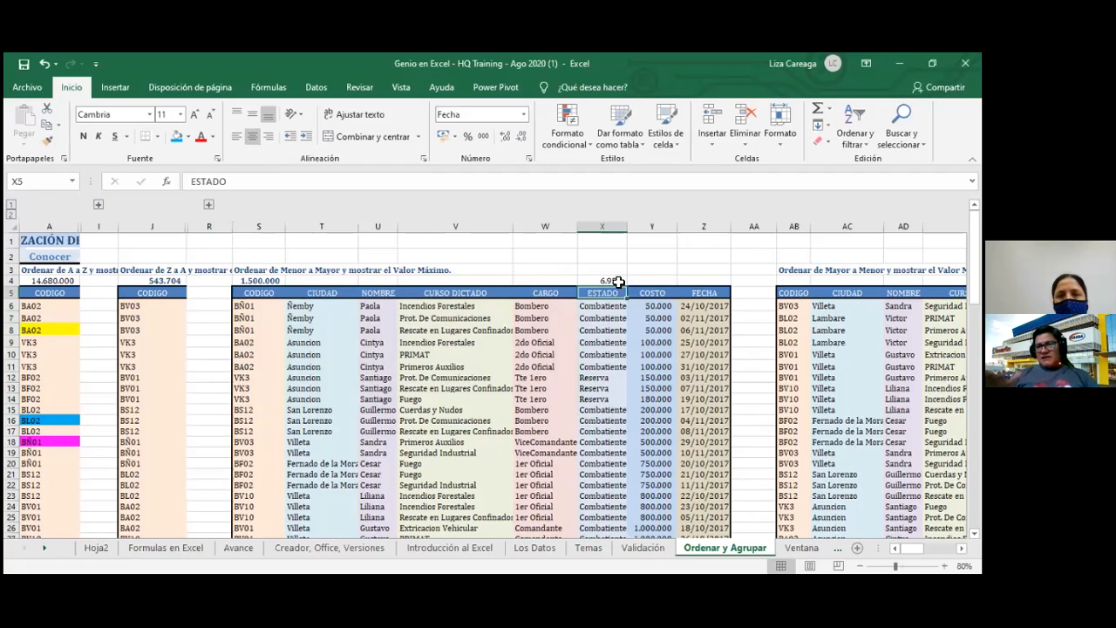
# Enter the formula =Y6*X4 in Y4 to multiply the first COSTO by the value in X4, and reselect Y4 to review it
pyautogui.click(665, 279)
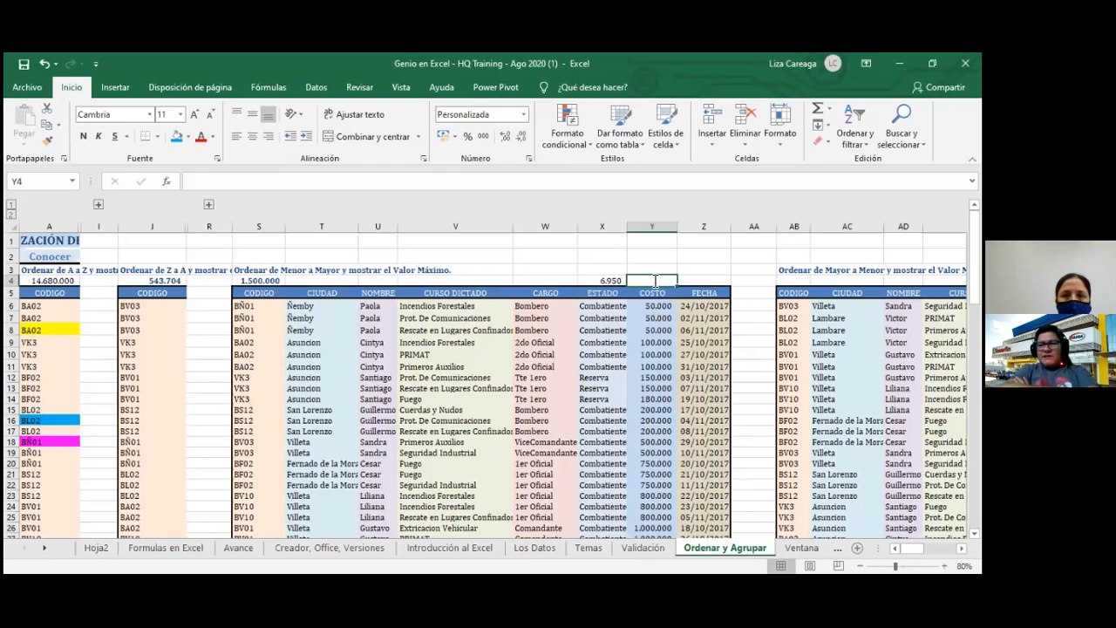
pyautogui.write('=5000')
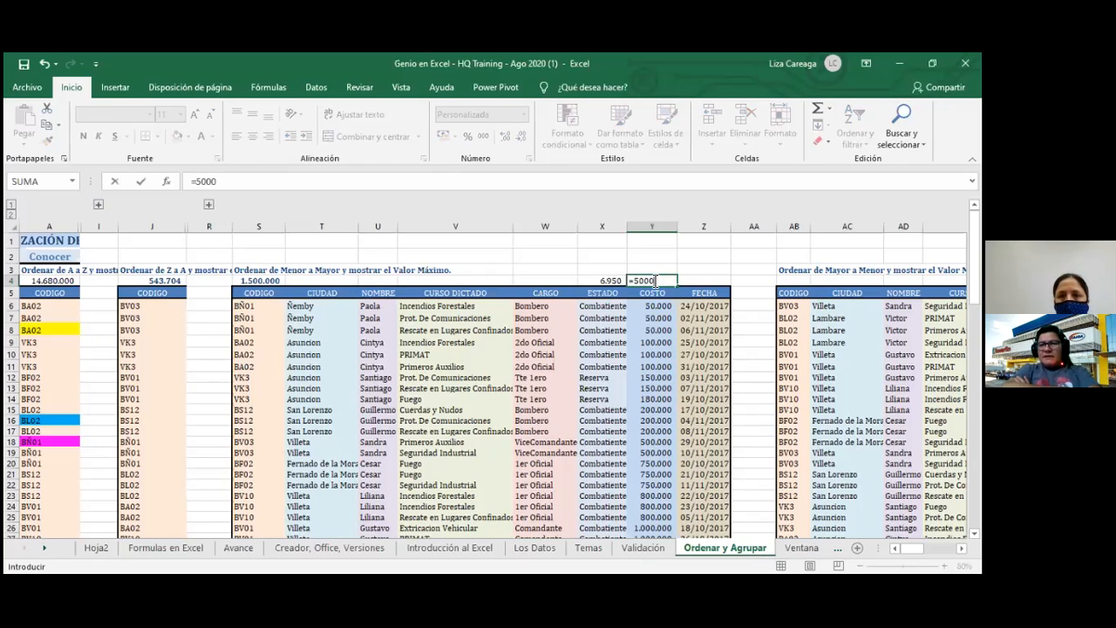
pyautogui.write('0')
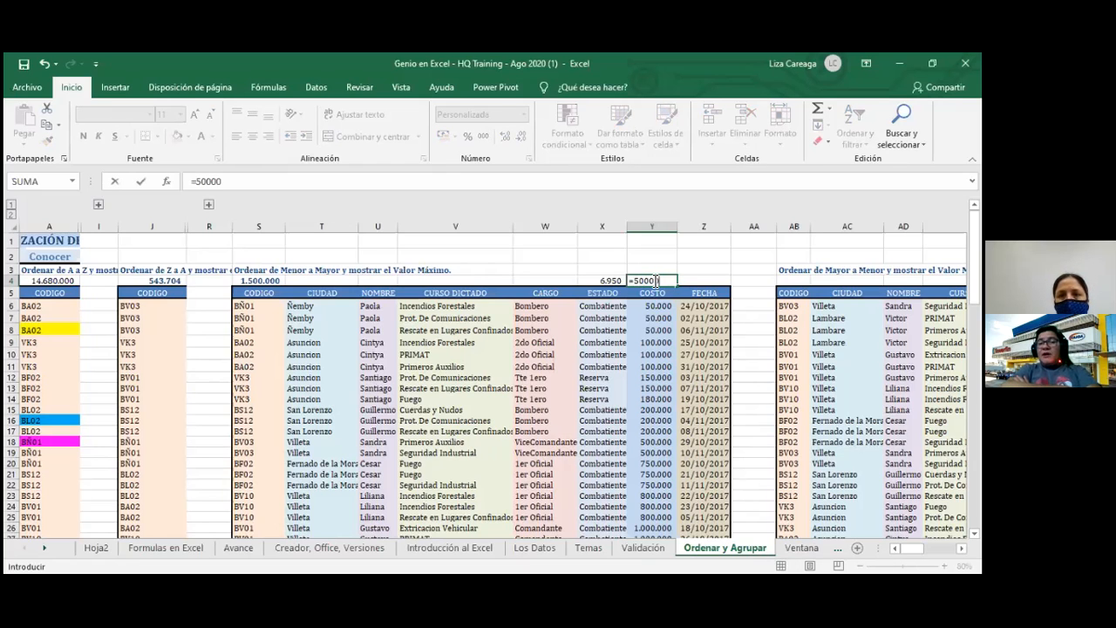
pyautogui.press('BackSpace')
pyautogui.press('BackSpace')
pyautogui.press('BackSpace')
pyautogui.press('BackSpace')
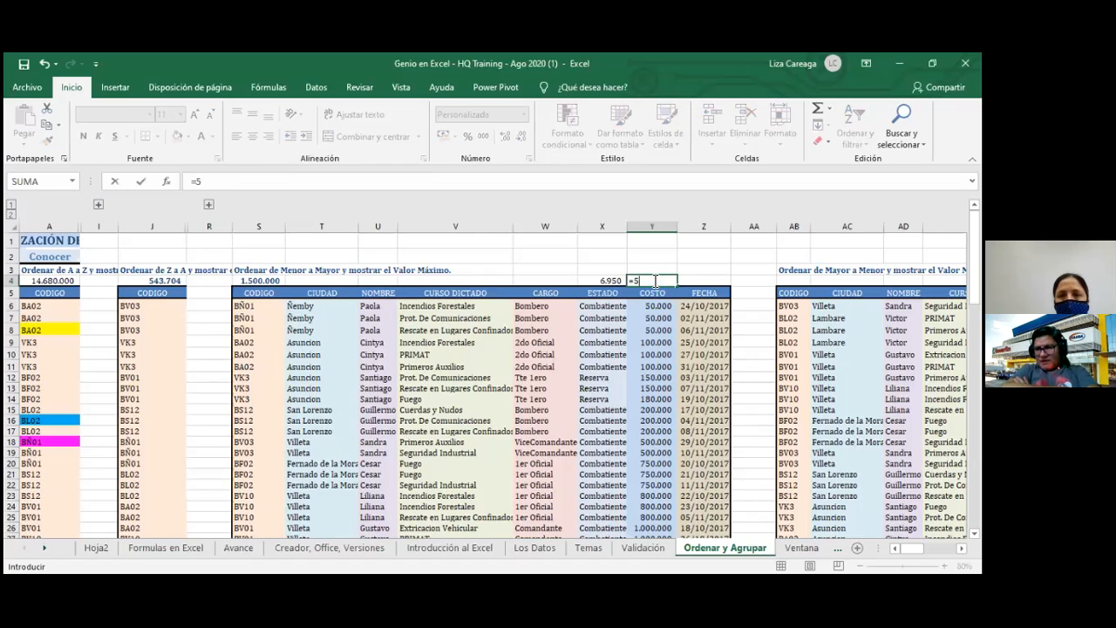
pyautogui.press('BackSpace')
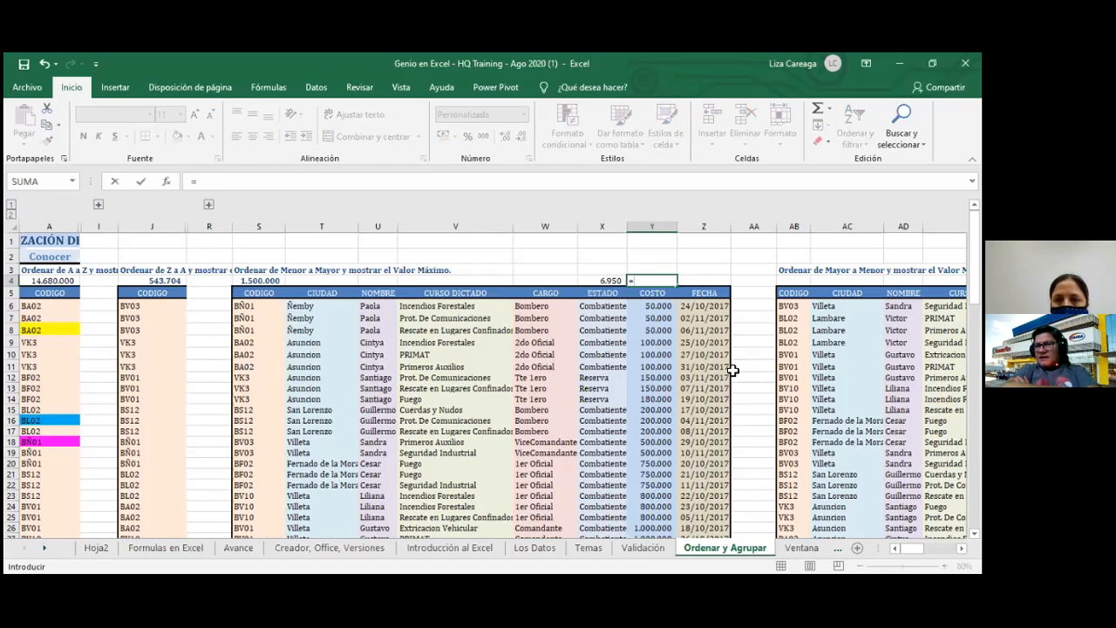
pyautogui.click(658, 305)
pyautogui.write('*')
pyautogui.click(611, 280)
pyautogui.press('Return')
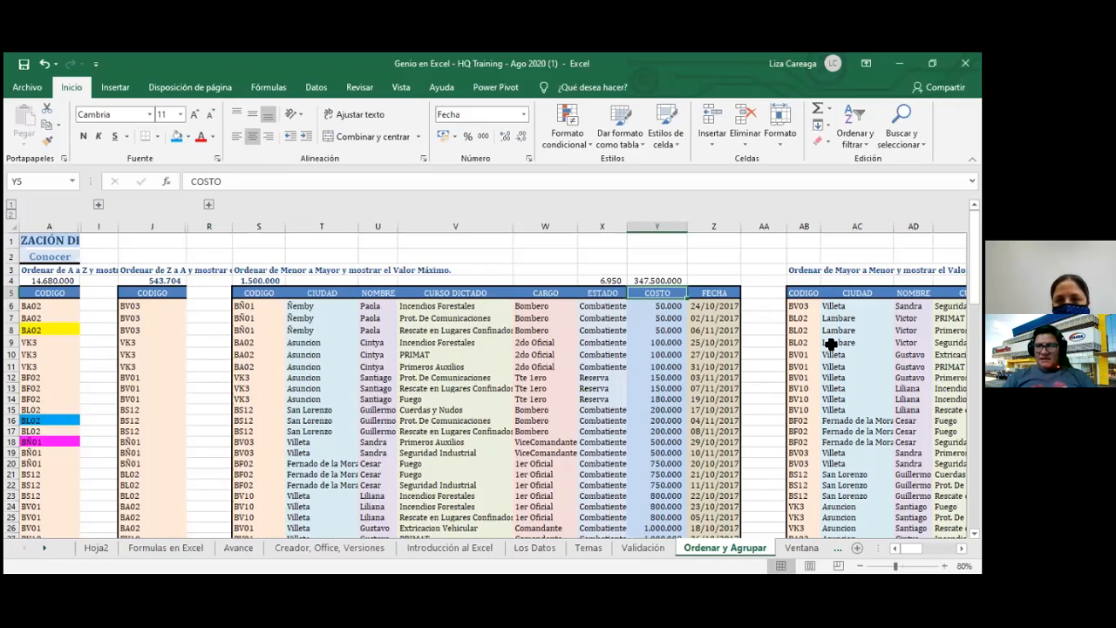
pyautogui.press('Up')
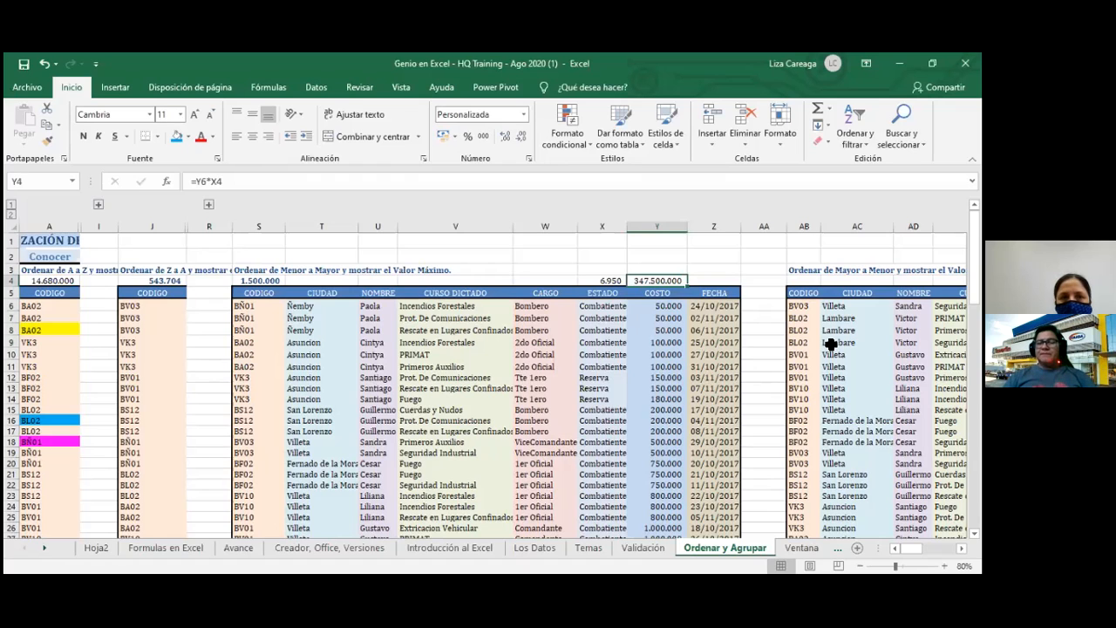
# Assign the name TC to cell X4 and reselect the cell to check its name
pyautogui.click(613, 281)
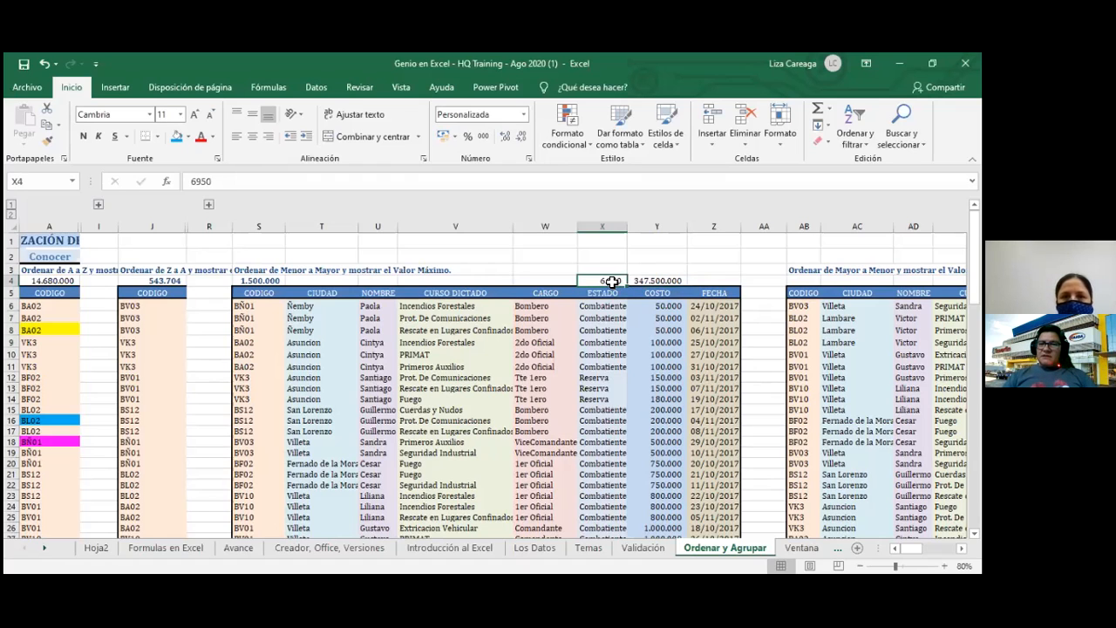
pyautogui.click(28, 181)
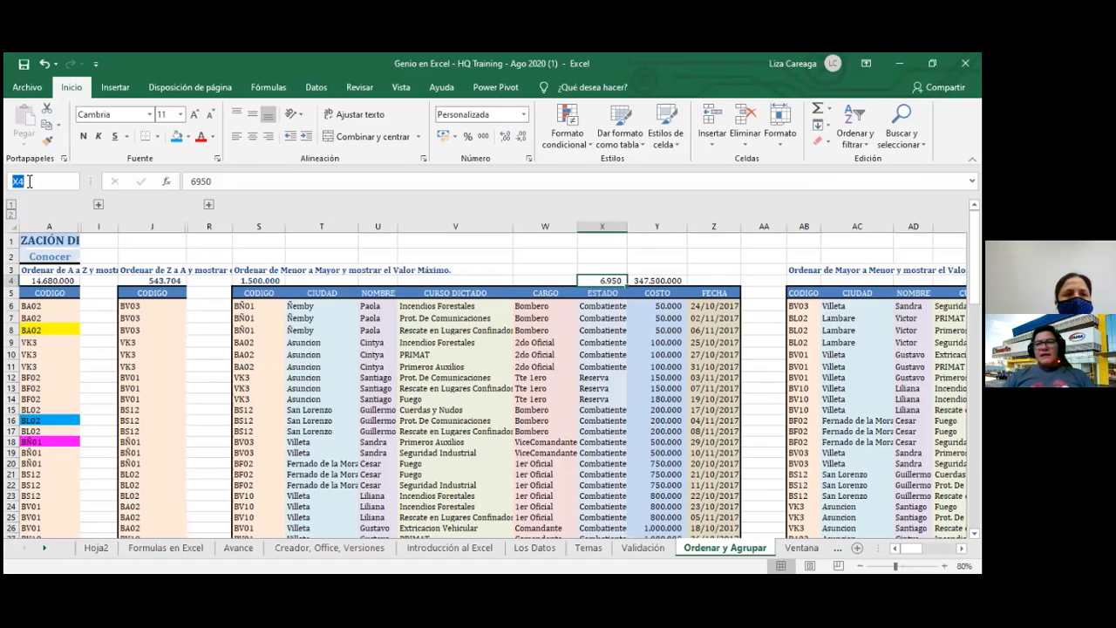
pyautogui.write('t')
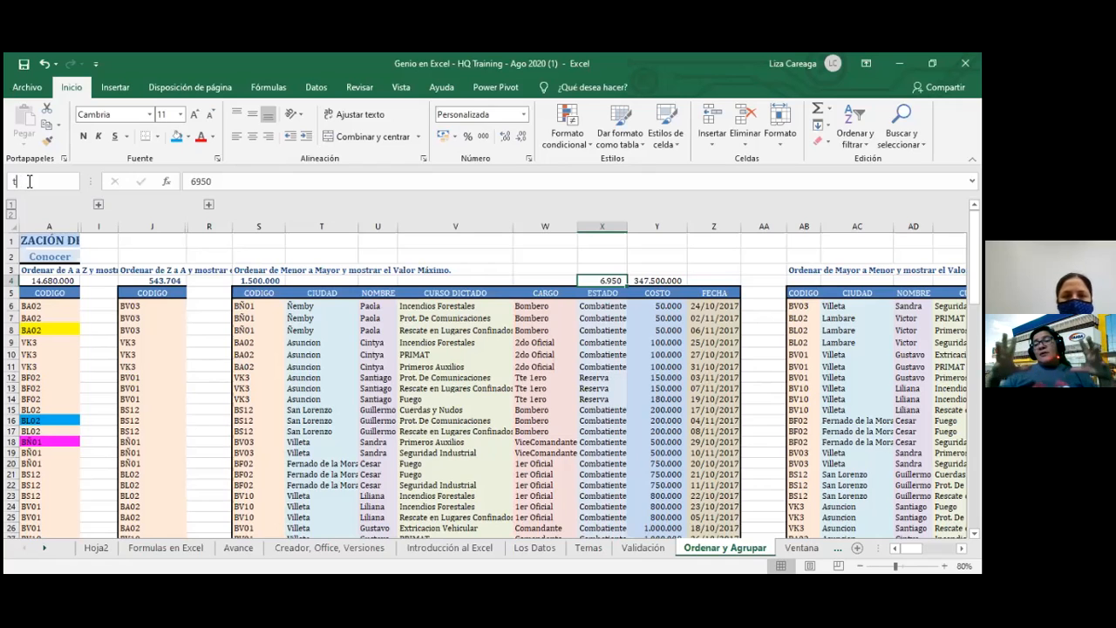
pyautogui.write('c')
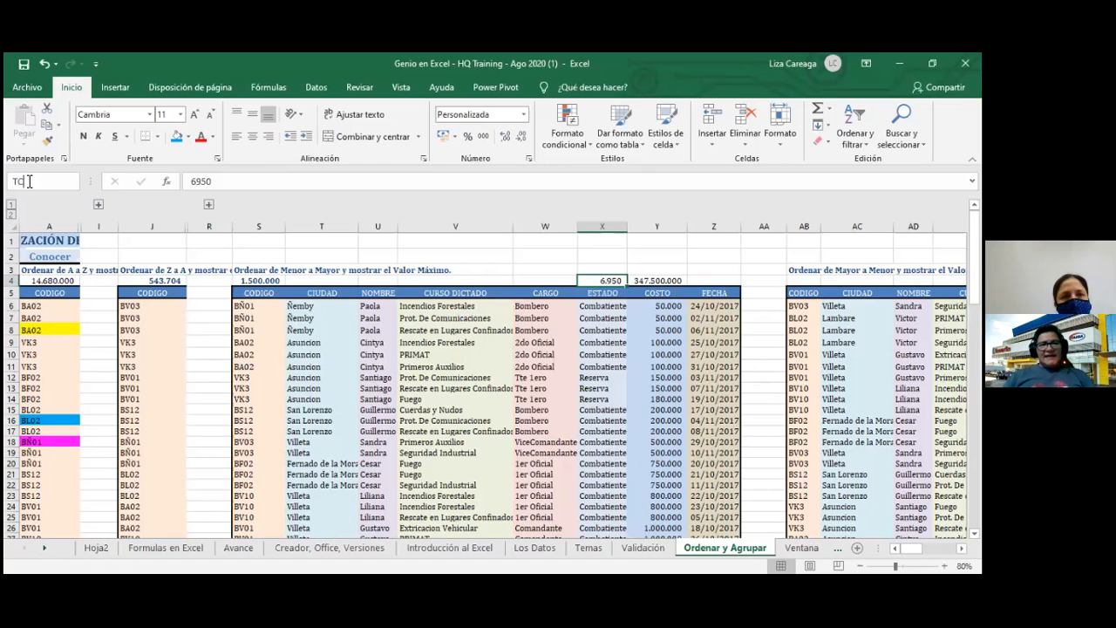
pyautogui.press('Return')
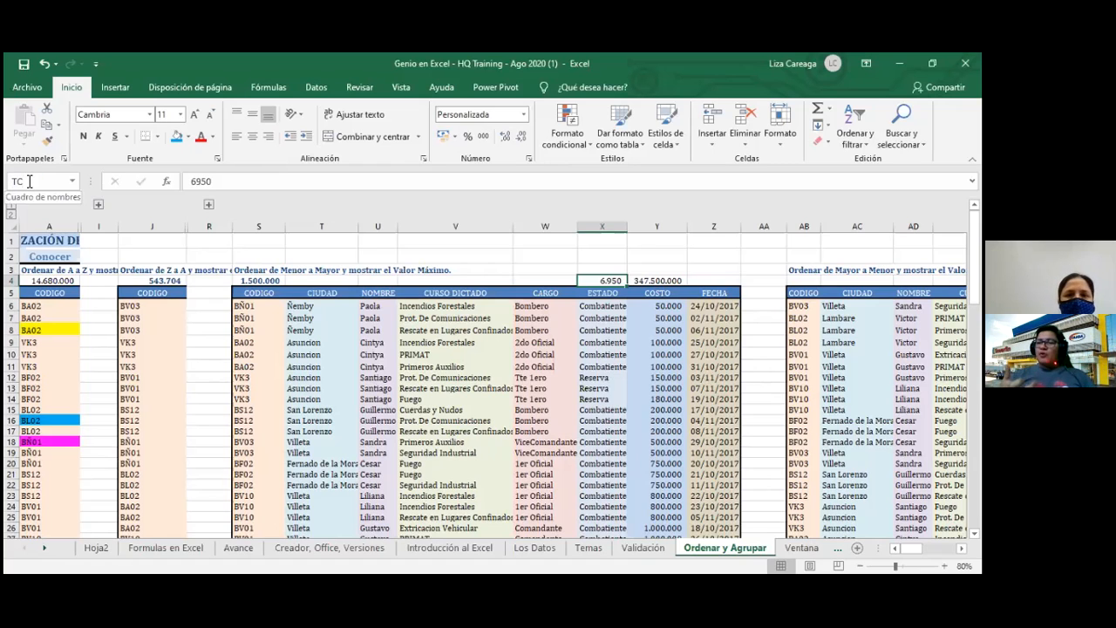
pyautogui.click(388, 242)
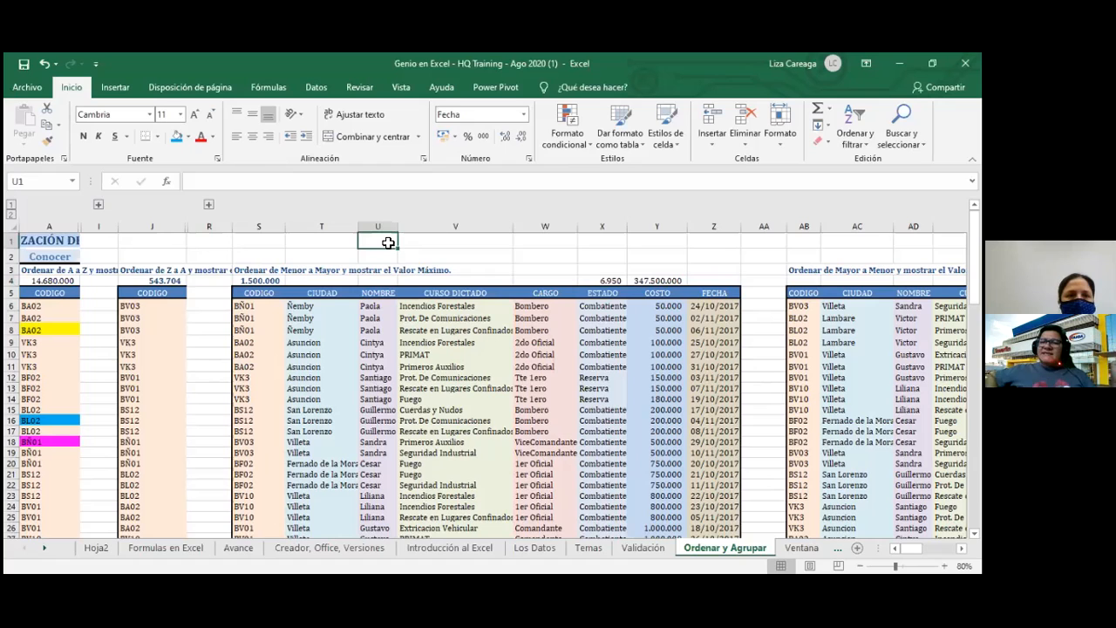
pyautogui.click(616, 279)
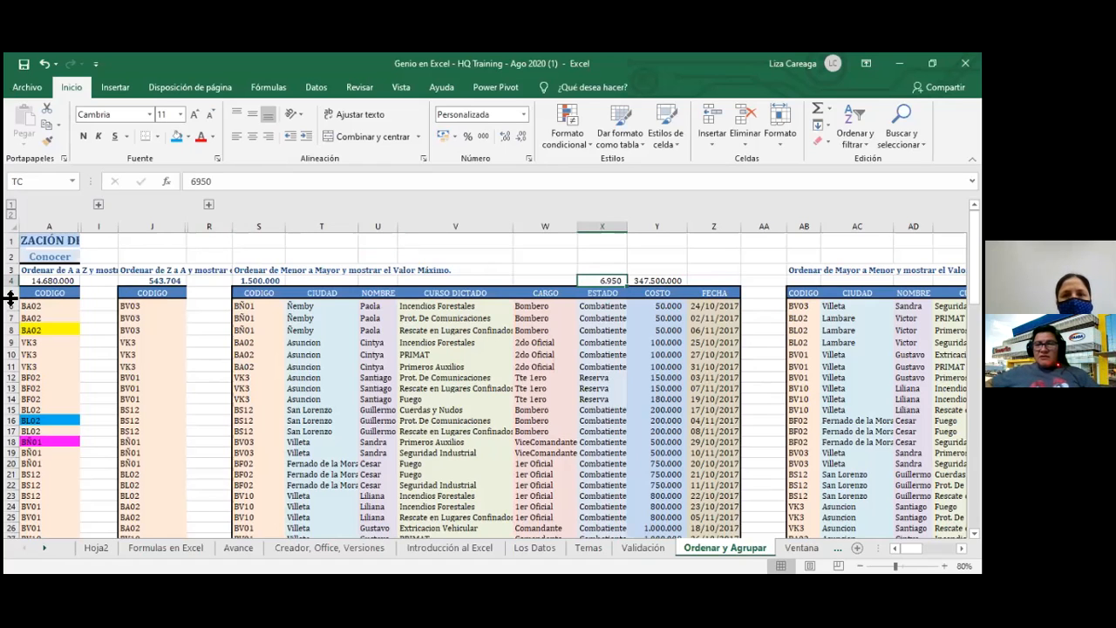
# Enter the formula =Y6*TC in Y3, multiplying the first COSTO by the named cell
pyautogui.click(661, 275)
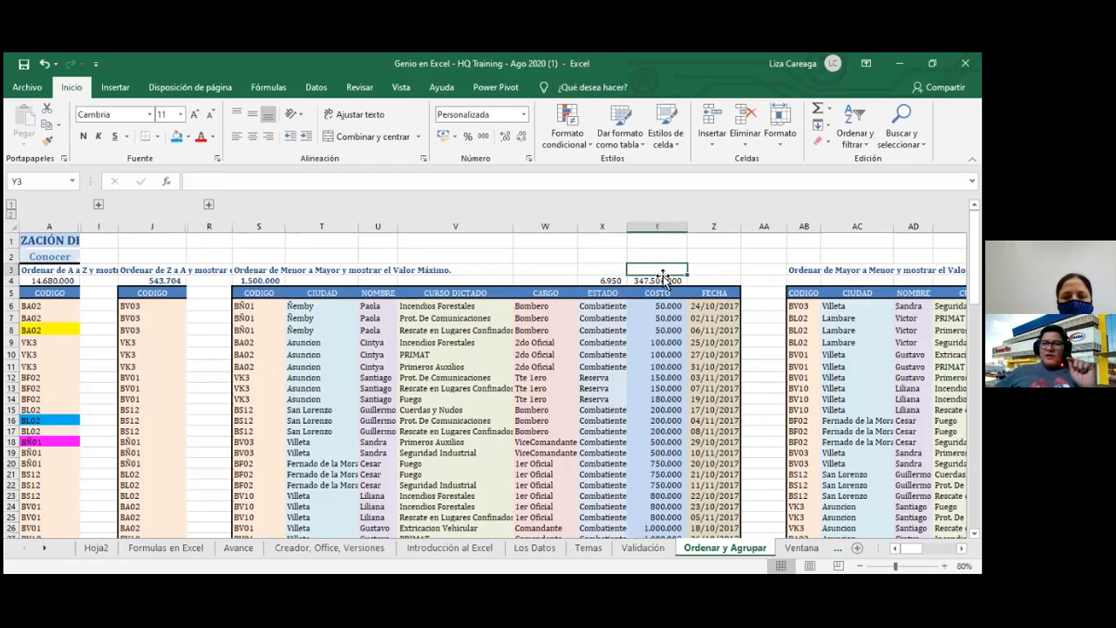
pyautogui.write('=')
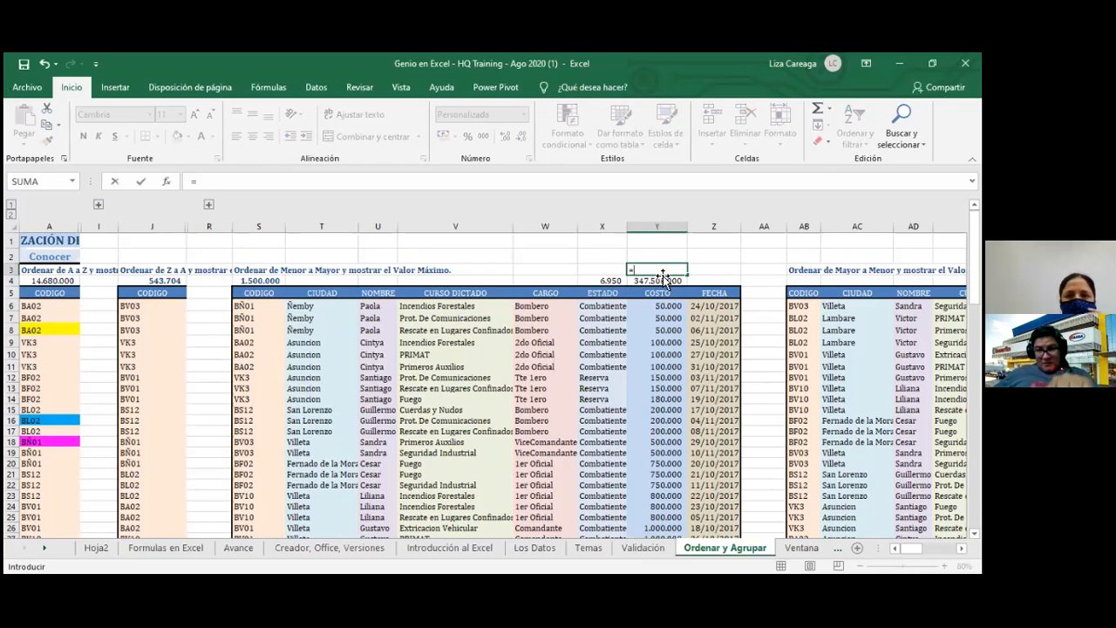
pyautogui.click(659, 309)
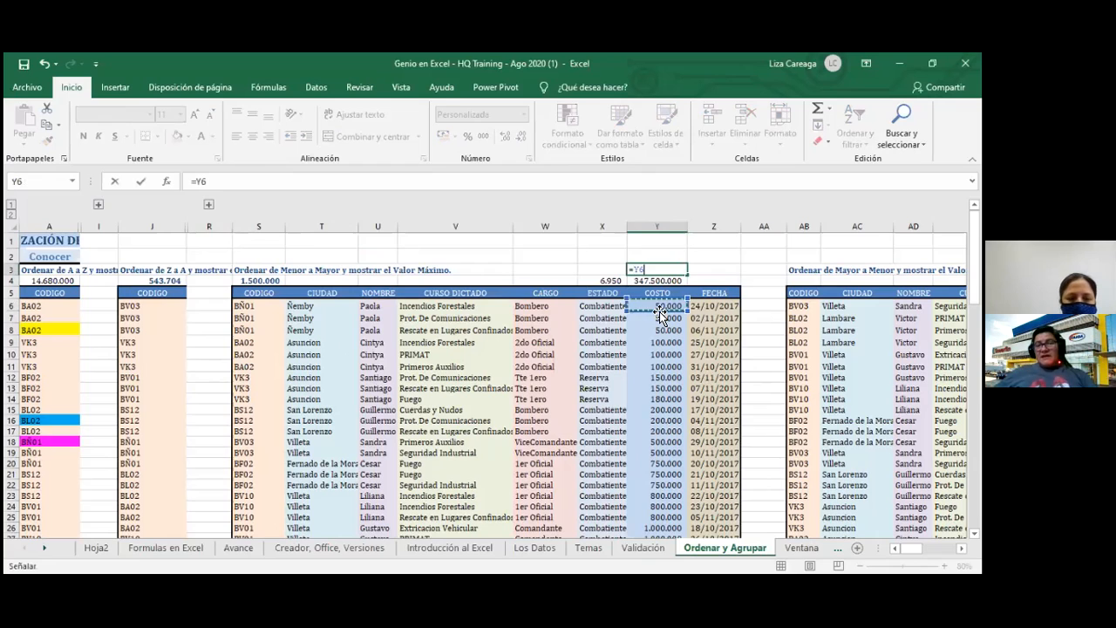
pyautogui.write('*')
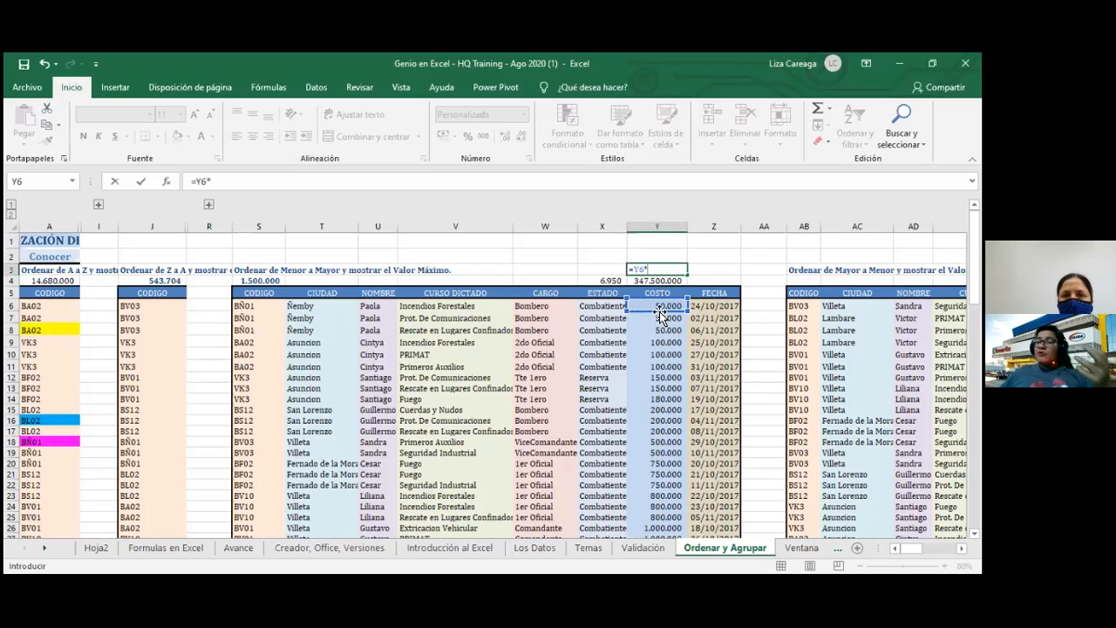
pyautogui.click(605, 281)
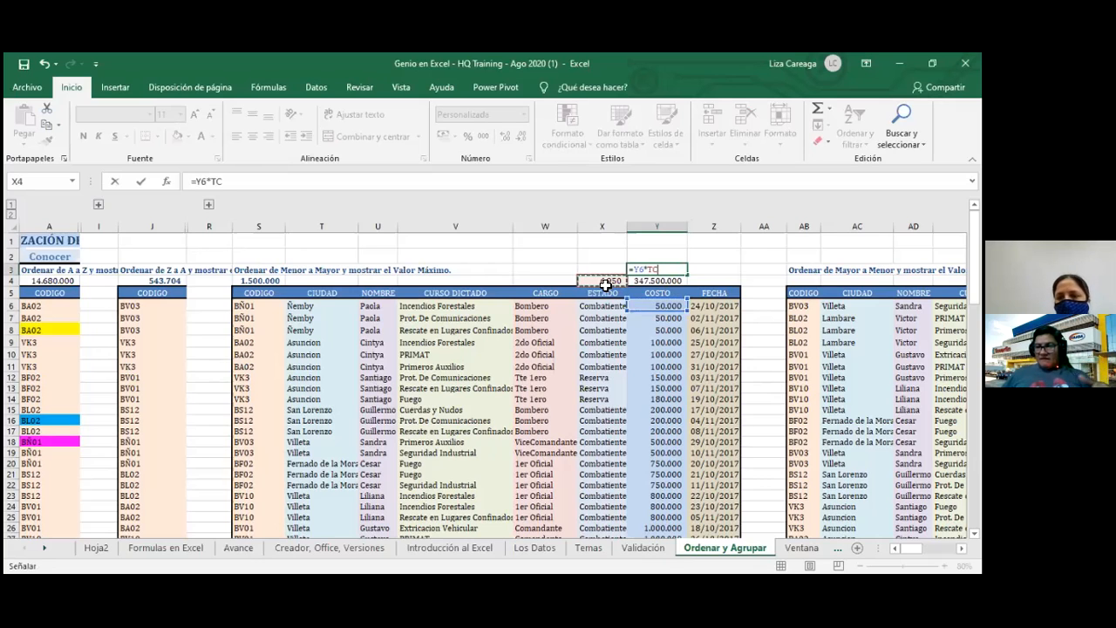
pyautogui.press('Return')
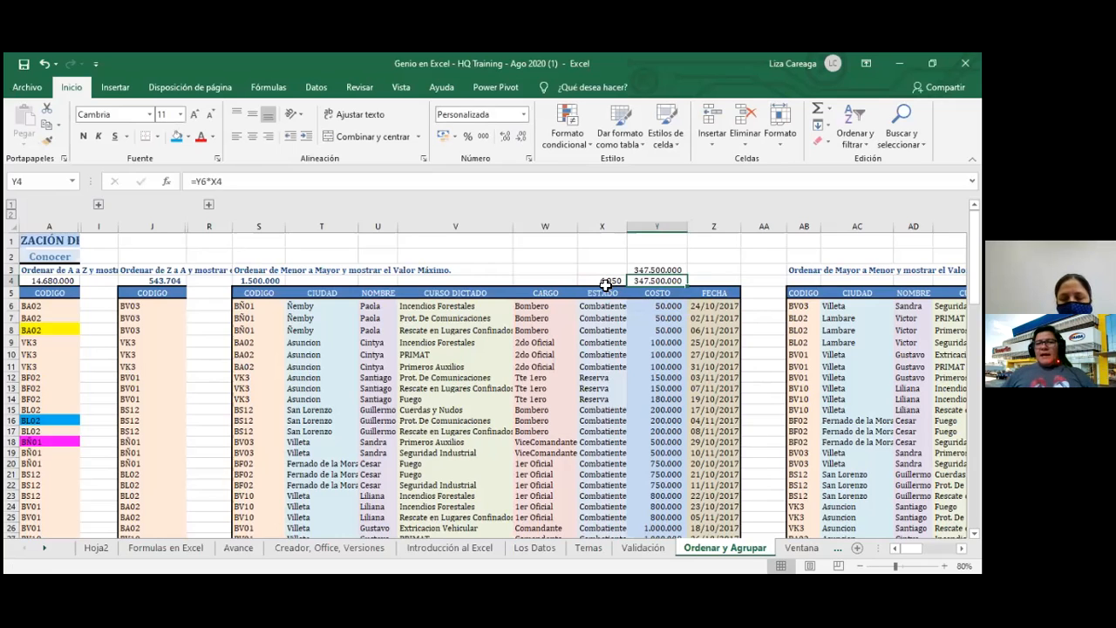
# Check the formula in Y3 and the TC cell it uses, and set the cost in Y7 to 68000
pyautogui.press('Up')
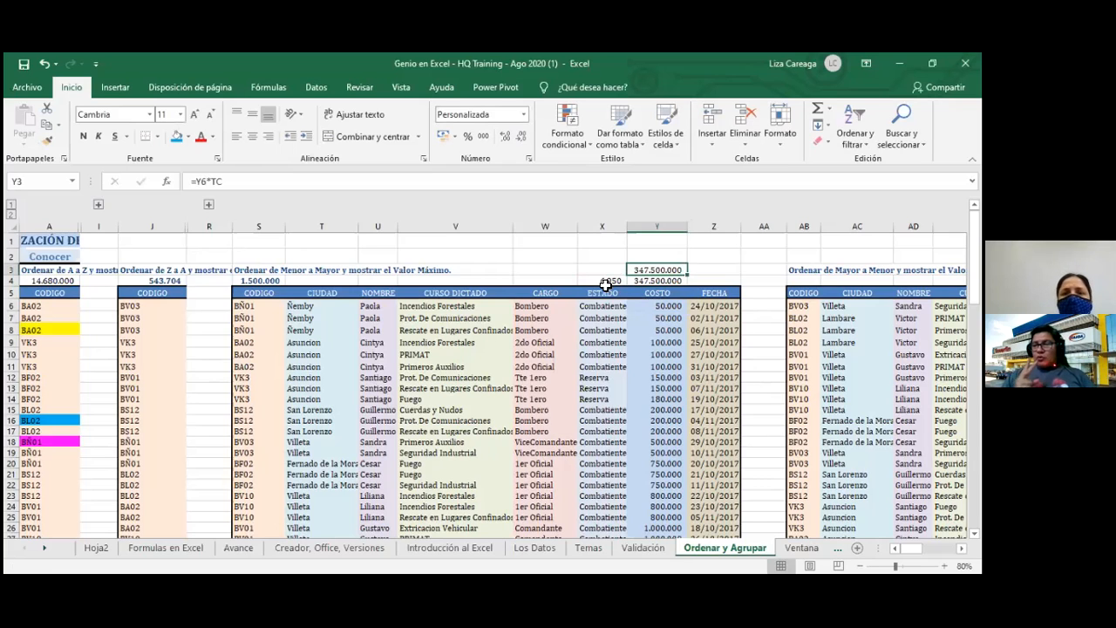
pyautogui.click(605, 284)
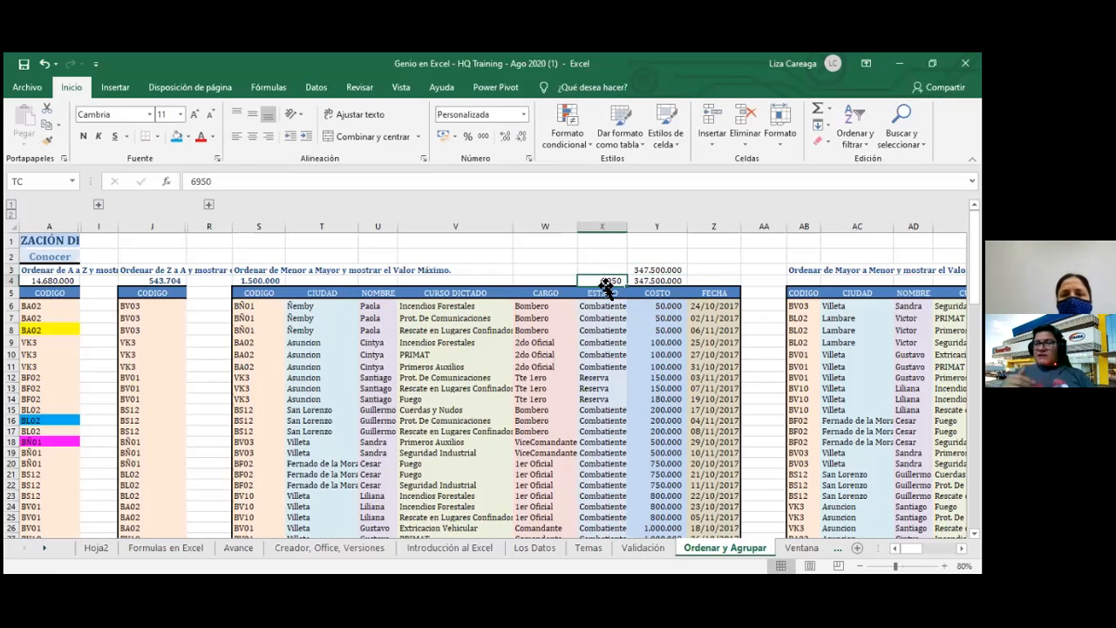
pyautogui.click(668, 319)
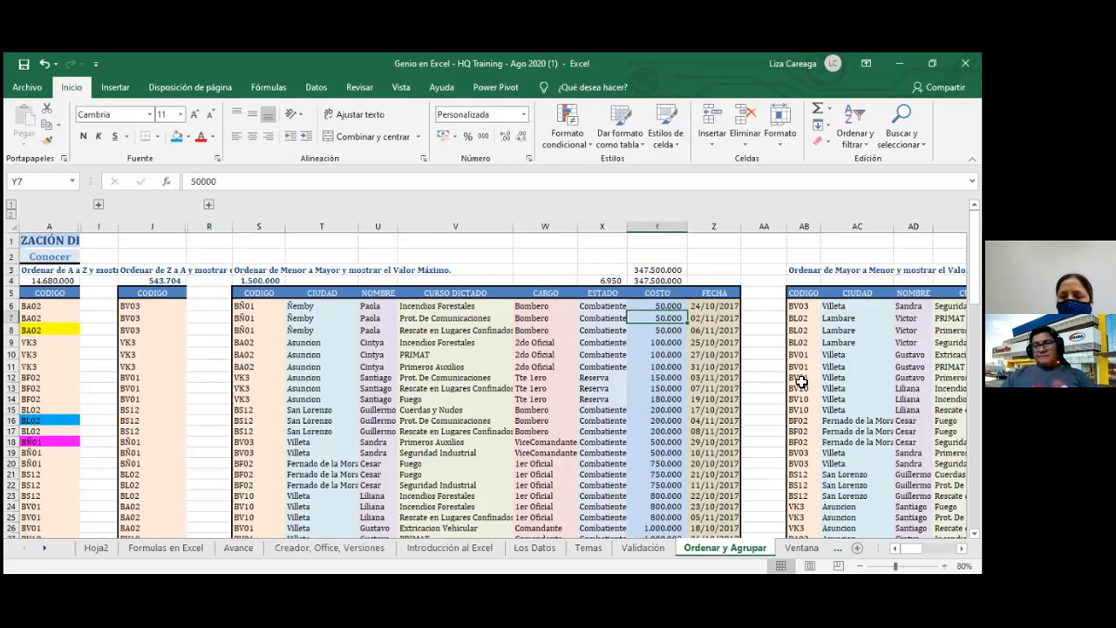
pyautogui.write('68000')
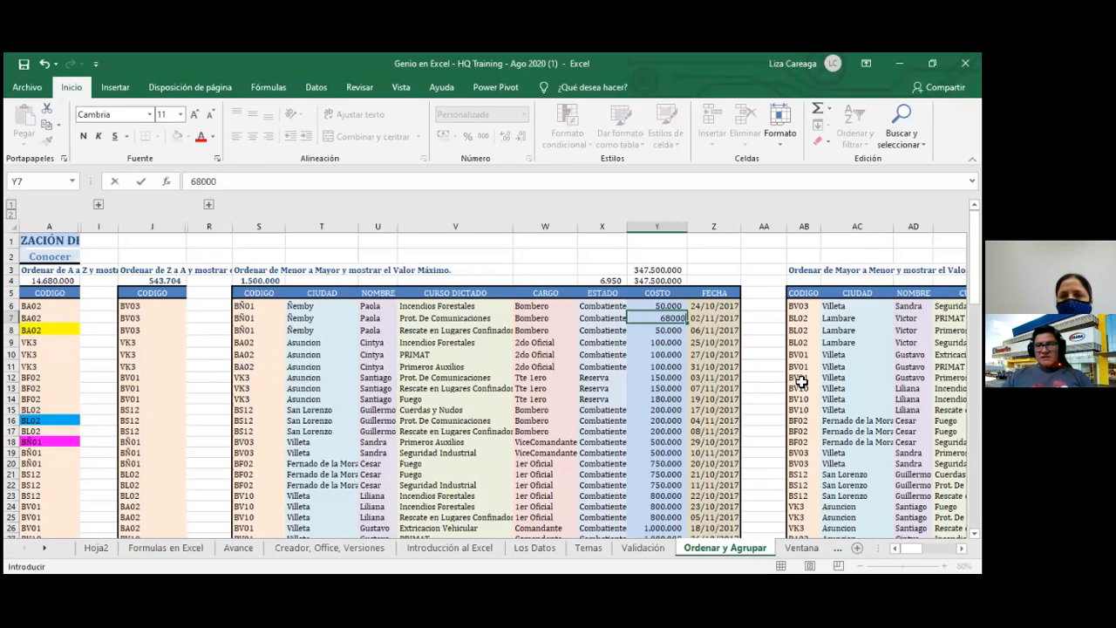
pyautogui.press('Return')
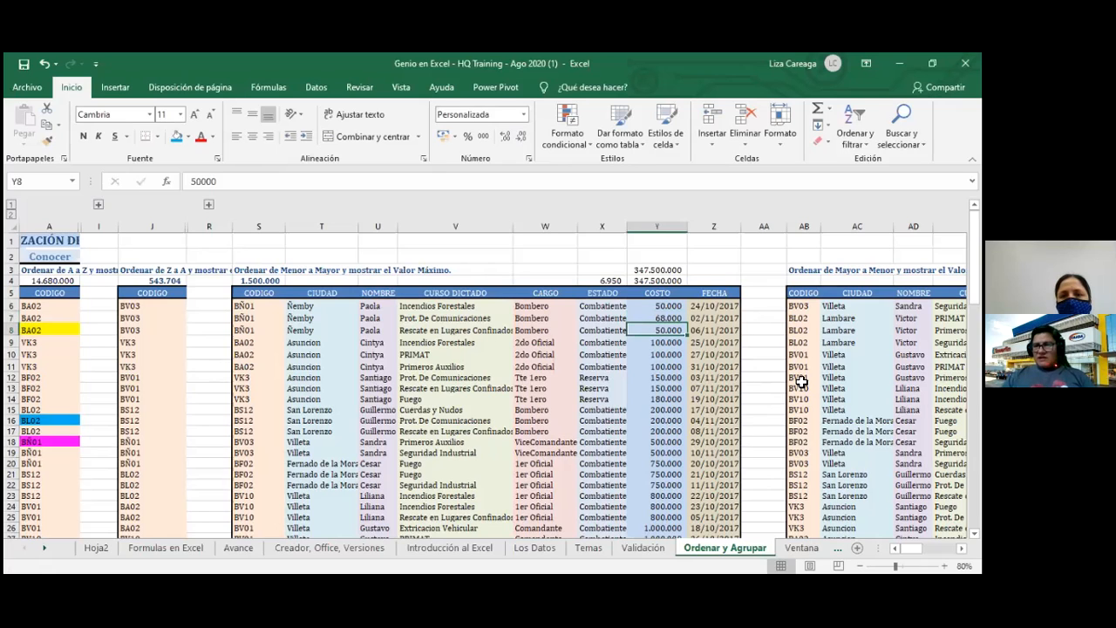
# Copy the =Y6*TC formula from Y3 down into Y4 and compare the formulas in both cells
pyautogui.press('Up')
pyautogui.press('Up')
pyautogui.press('Up')
pyautogui.press('Up')
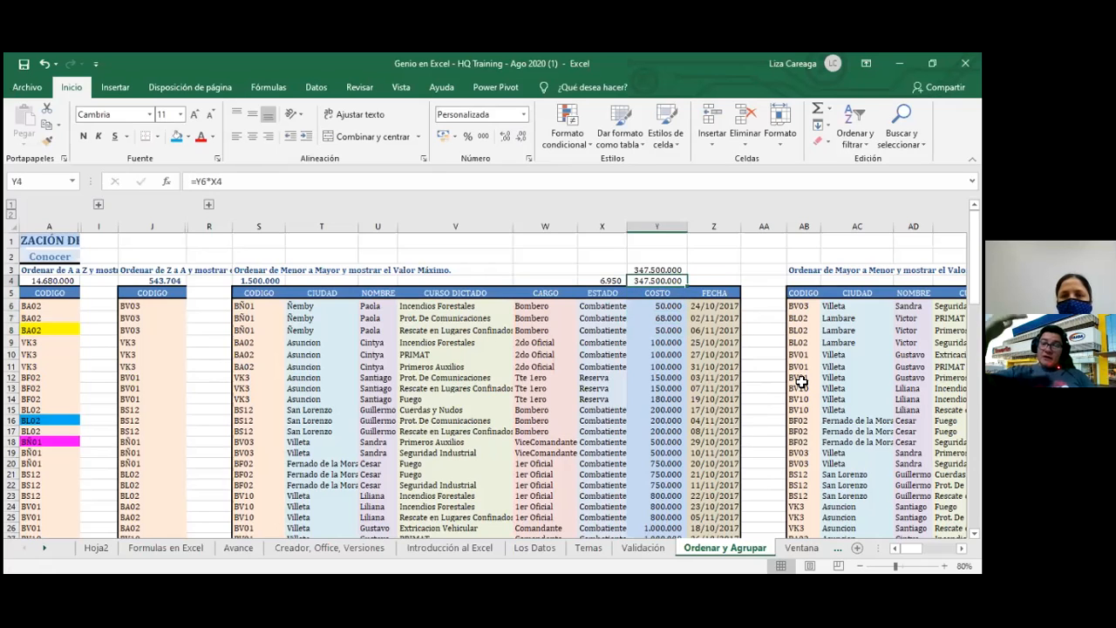
pyautogui.press('Up')
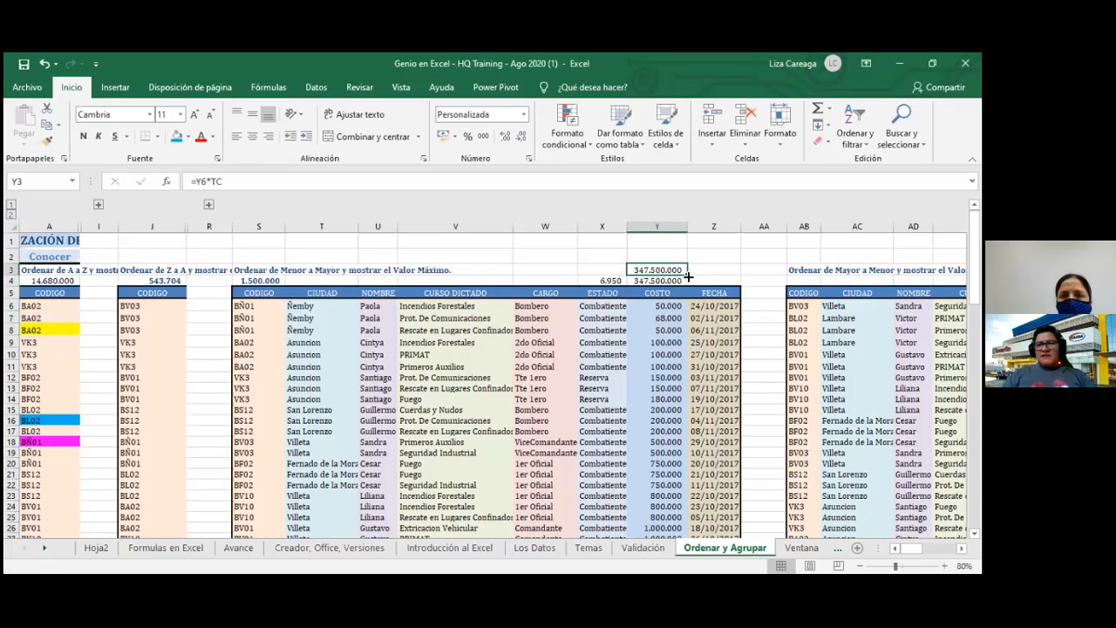
pyautogui.moveTo(687, 277); pyautogui.dragTo(688, 285)
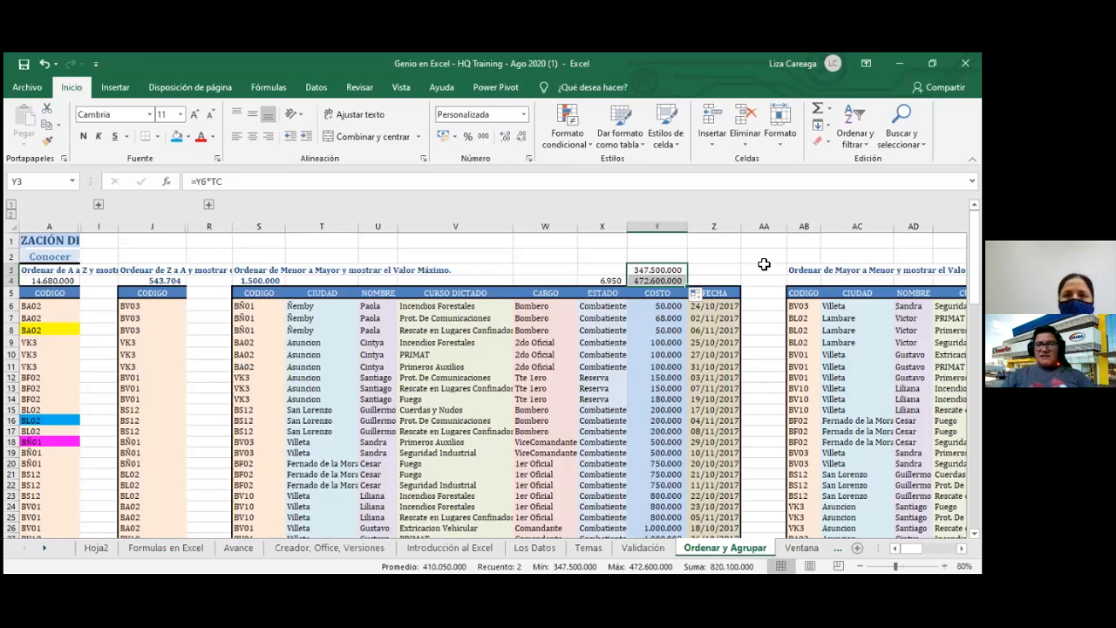
pyautogui.click(671, 281)
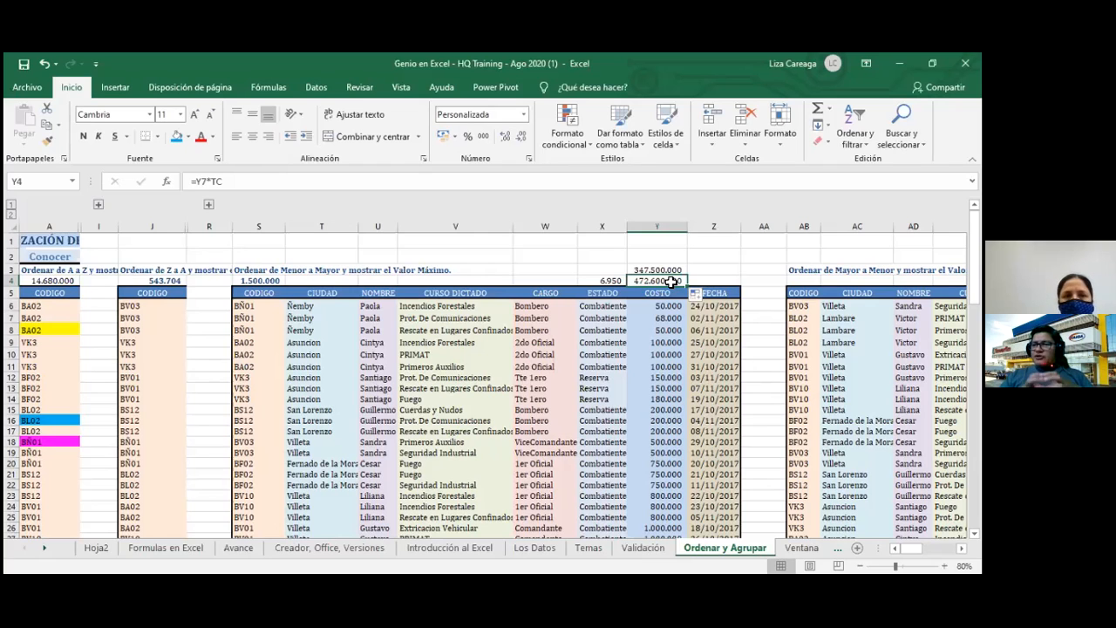
pyautogui.click(660, 270)
pyautogui.click(663, 281)
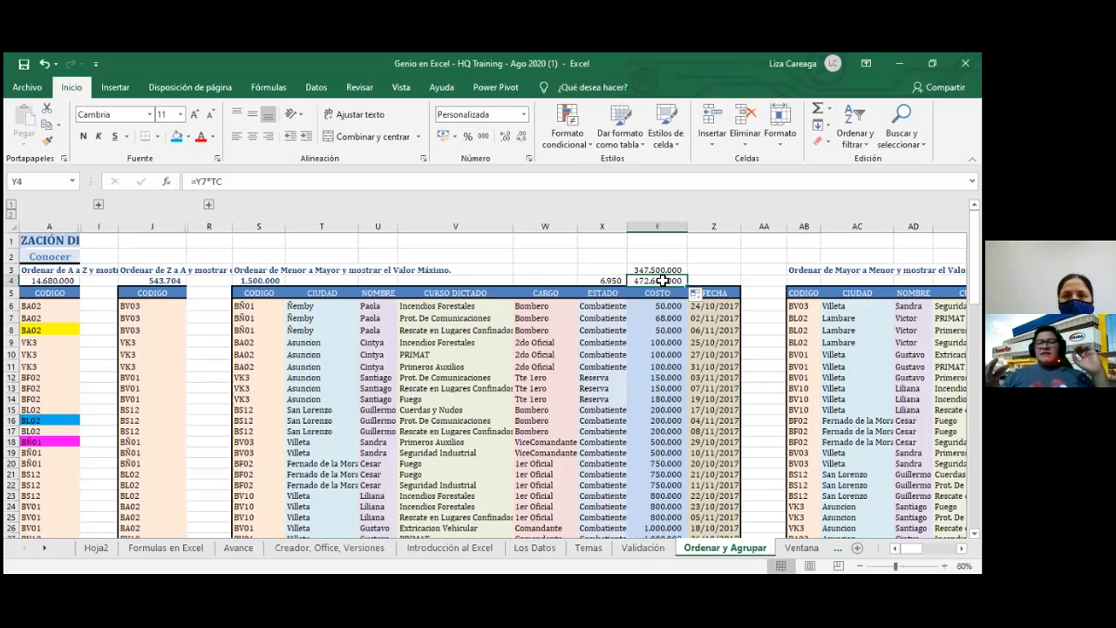
# Copy the Y4 formula across into Z4, autofit column Z, and check the formula in Z4
pyautogui.moveTo(686, 285); pyautogui.dragTo(729, 281)
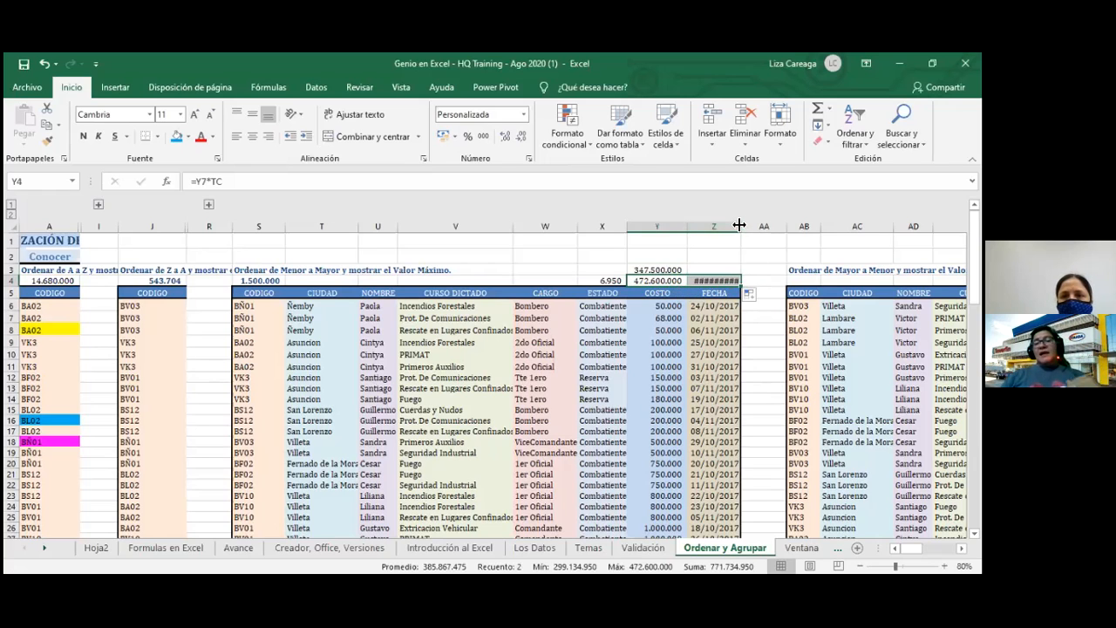
pyautogui.doubleClick(738, 225)
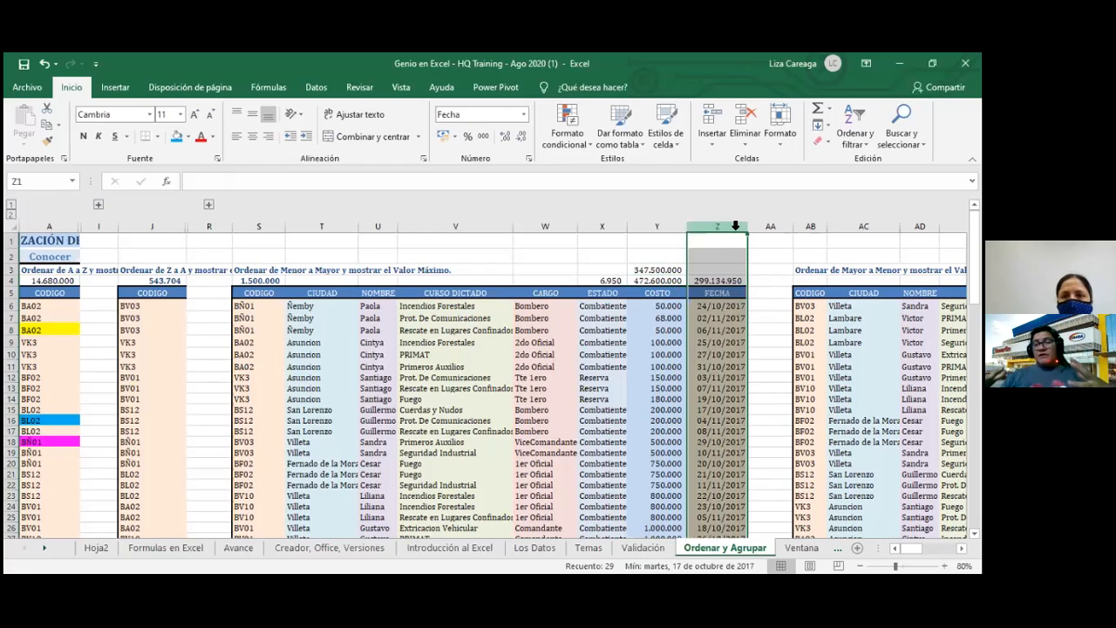
pyautogui.click(707, 281)
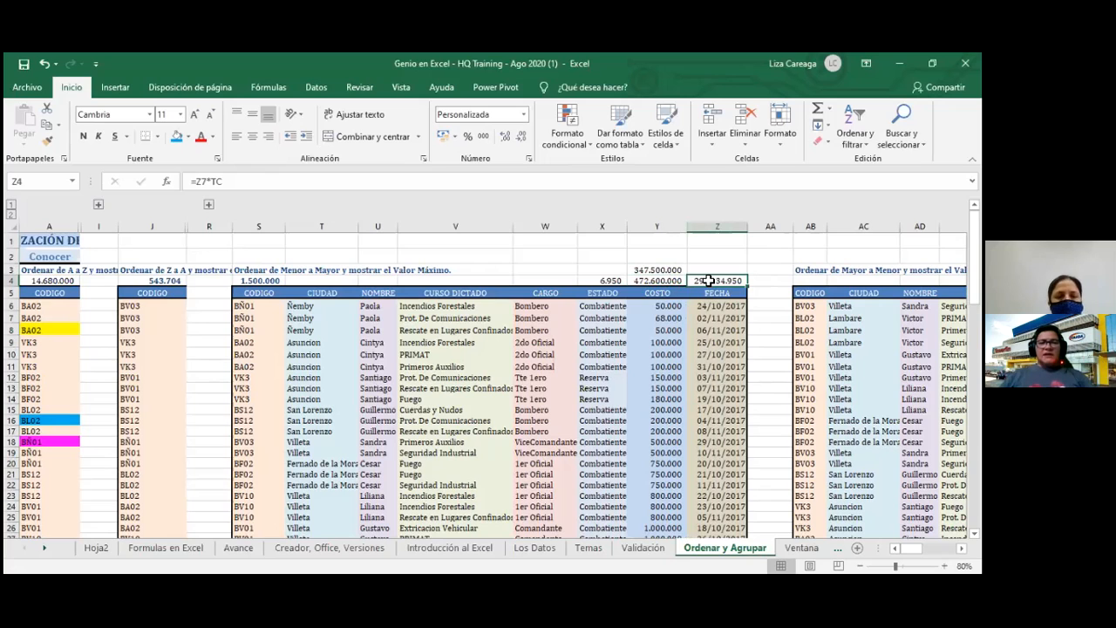
# Undo the width change of column Z and clear the copied formula from Z4
pyautogui.hotkey('ctrl', 'z')
pyautogui.click(762, 341)
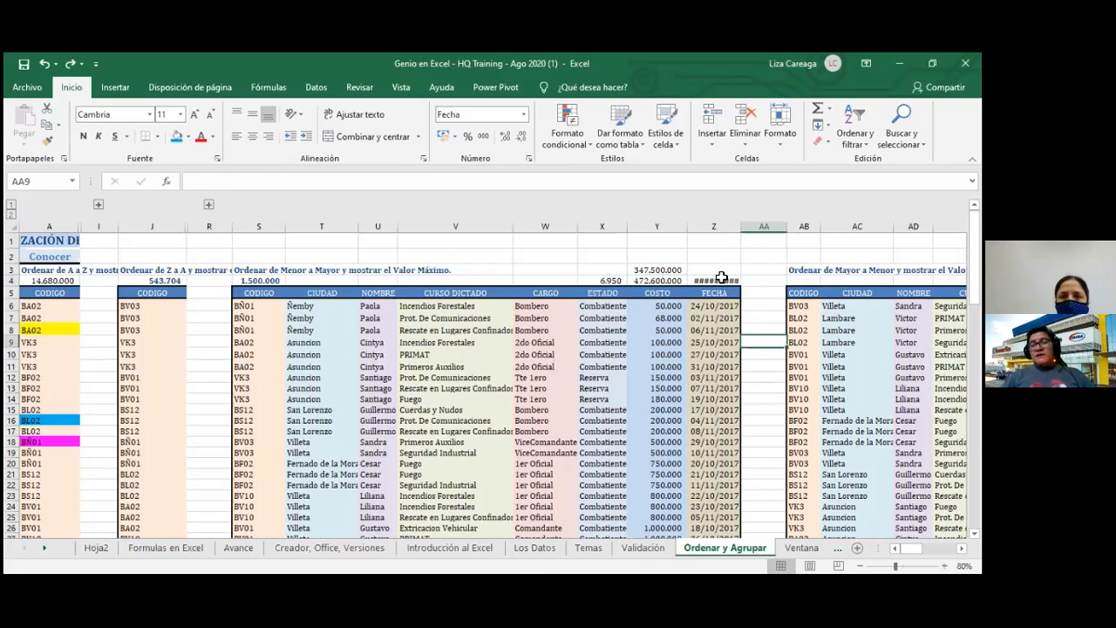
pyautogui.click(718, 281)
pyautogui.press('Delete')
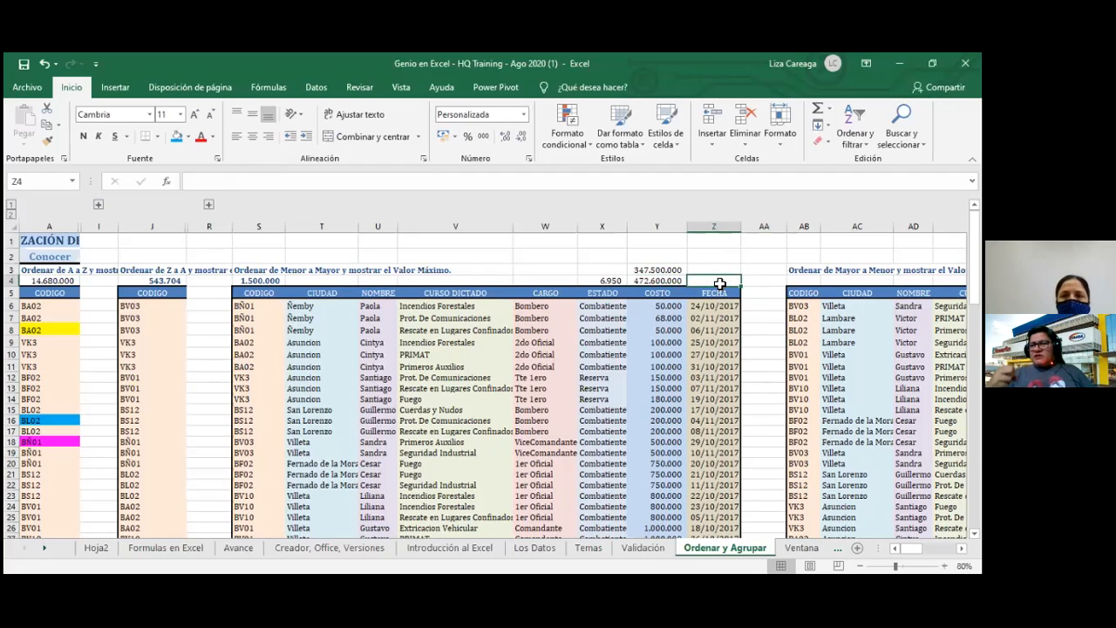
pyautogui.click(767, 338)
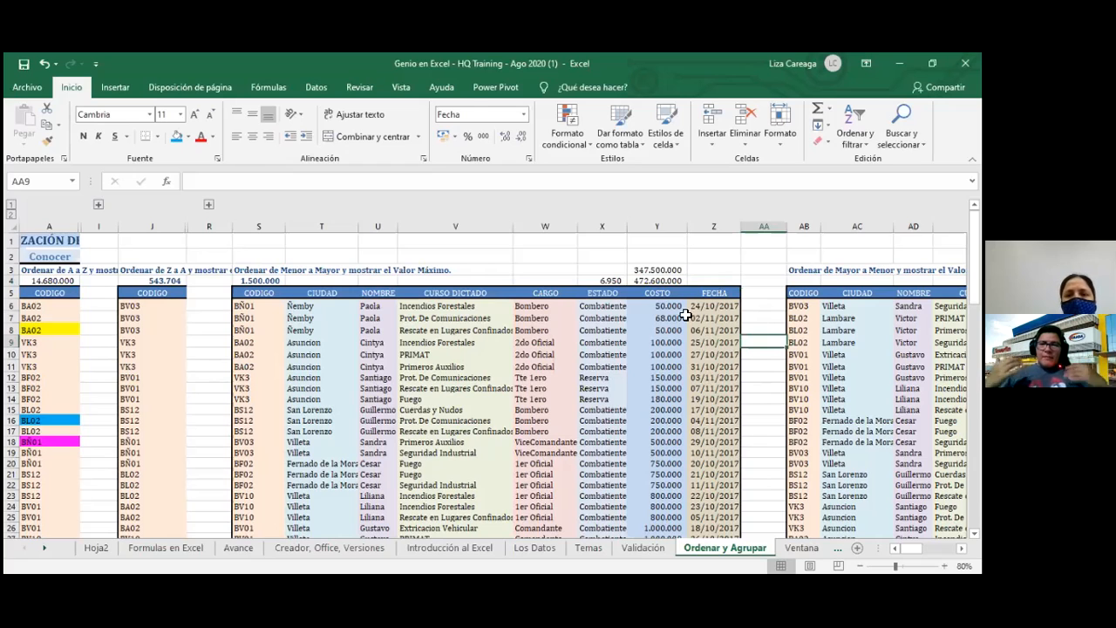
# Check the exchange-rate cell X4 and, from cell X2, jump to it by its name TC
pyautogui.click(621, 280)
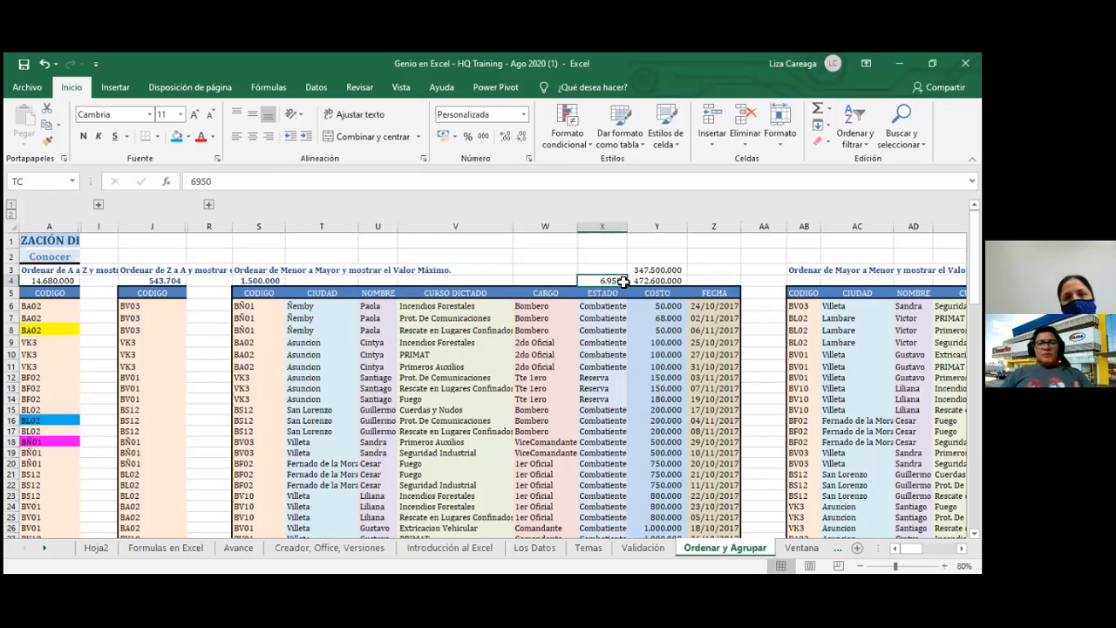
pyautogui.click(612, 261)
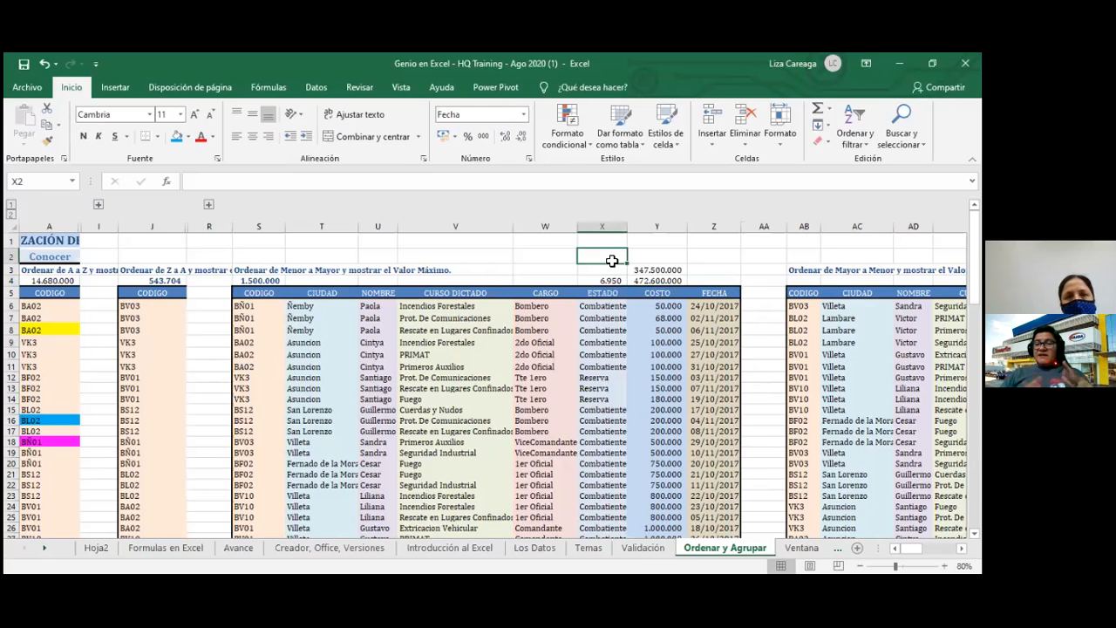
pyautogui.click(49, 184)
pyautogui.write('TC')
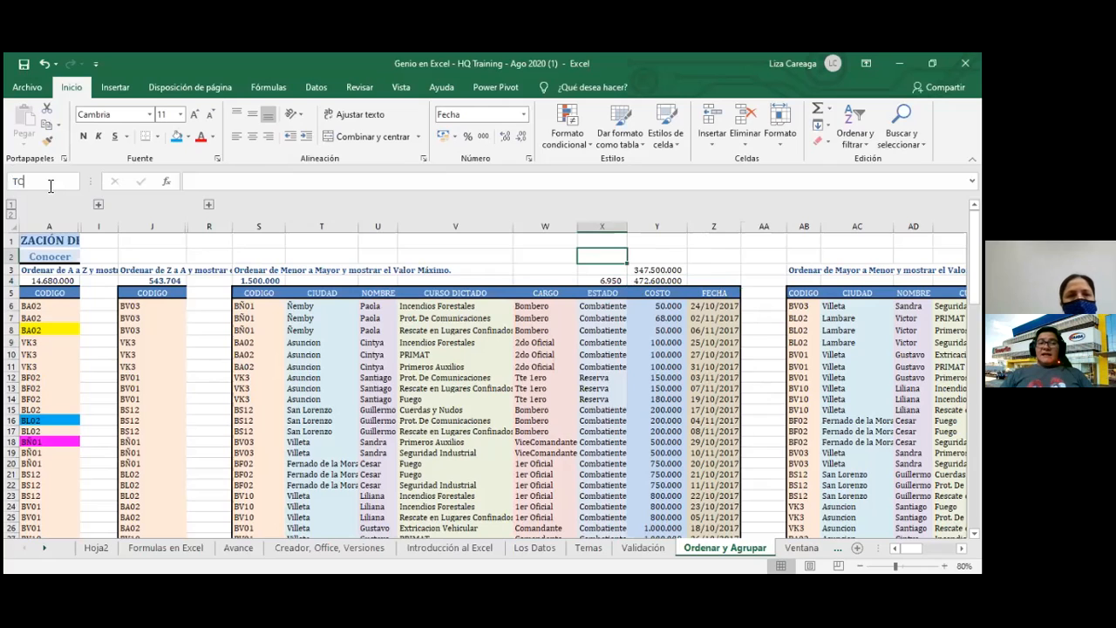
pyautogui.press('Return')
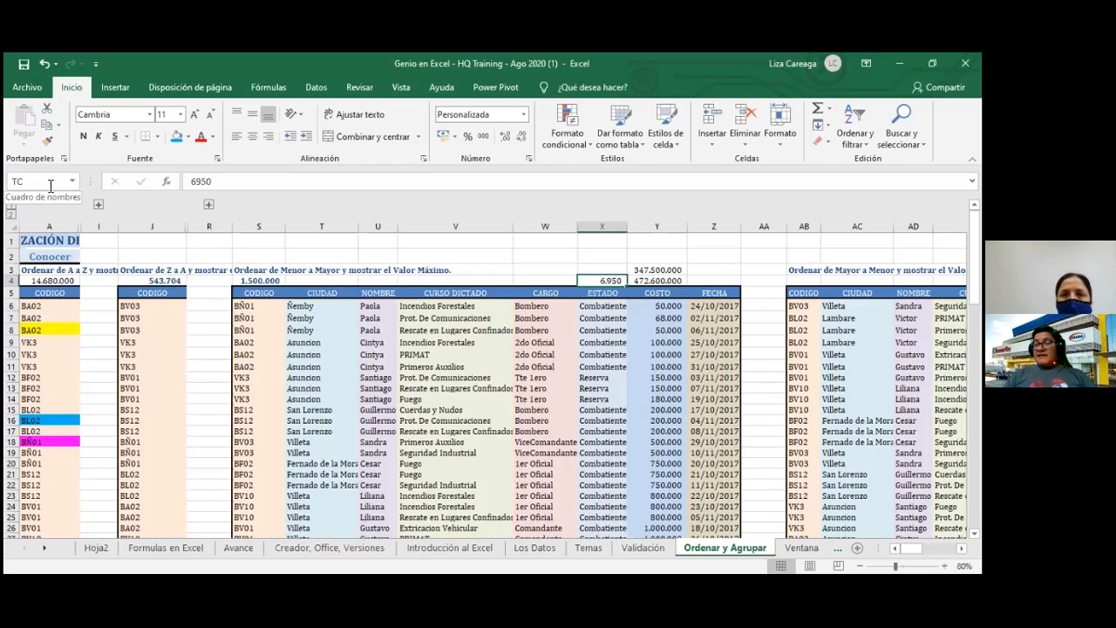
pyautogui.press('Up')
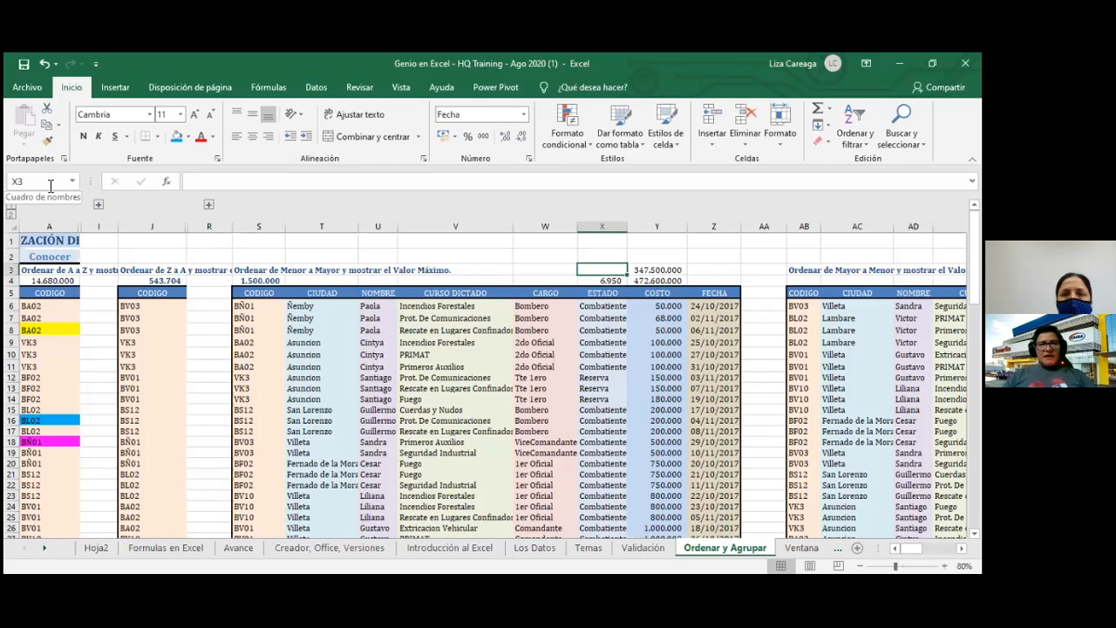
pyautogui.press('Down')
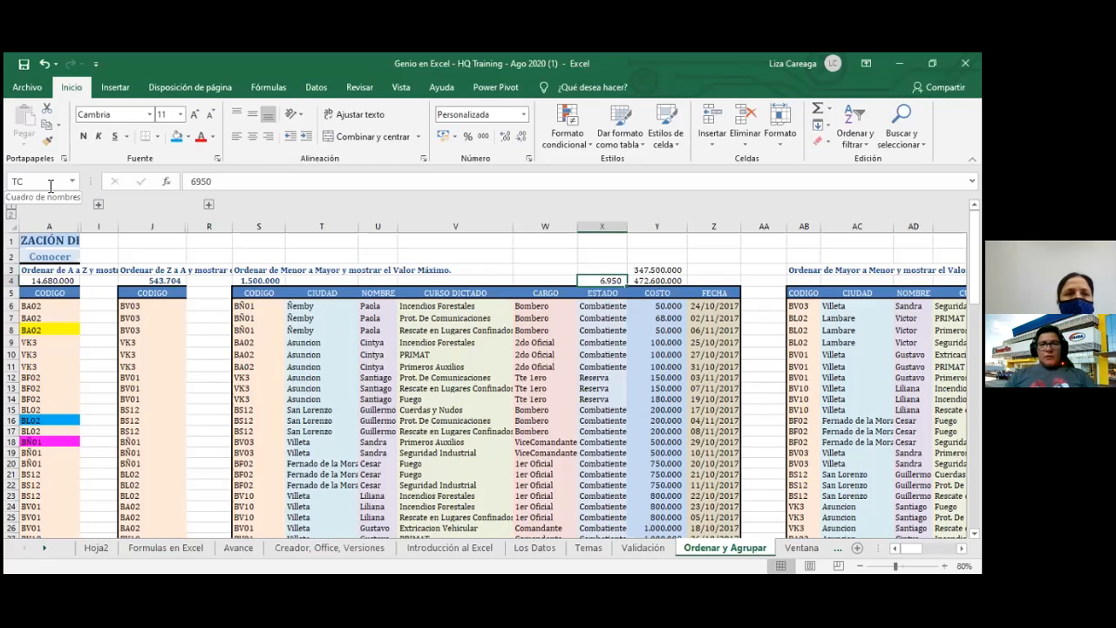
# Select the entire row 15 by entering the reference 15:15
pyautogui.click(73, 181)
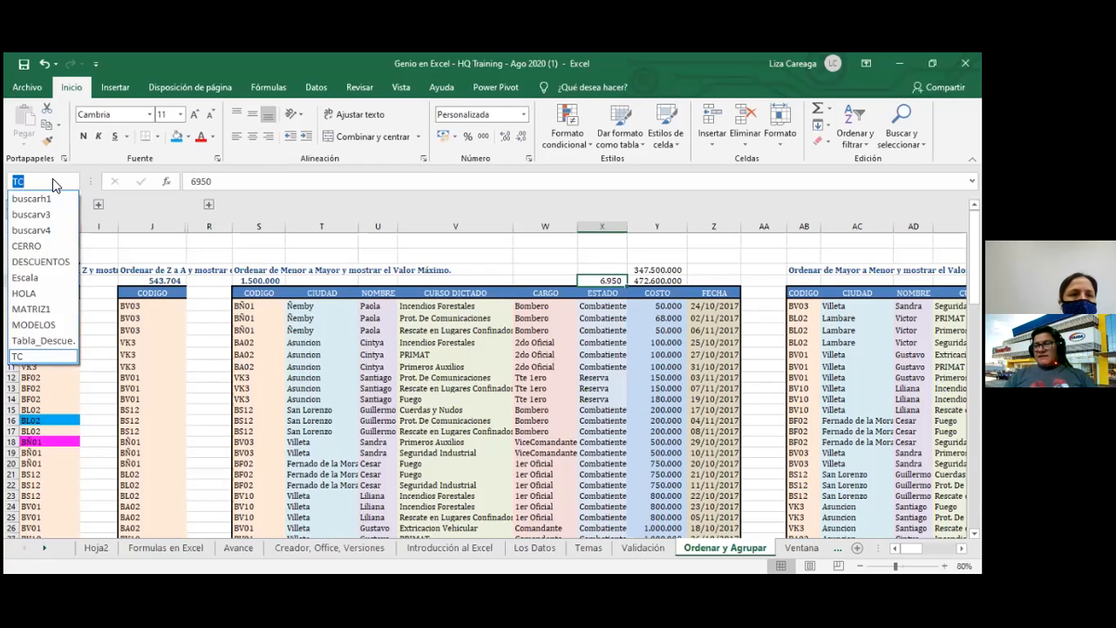
pyautogui.write('15')
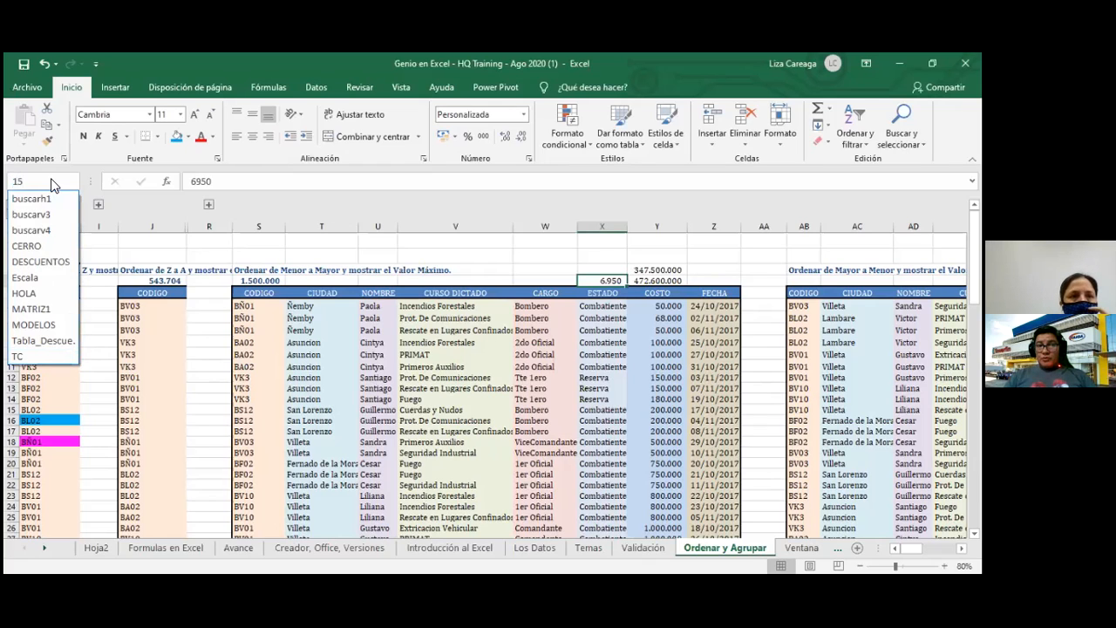
pyautogui.write(';')
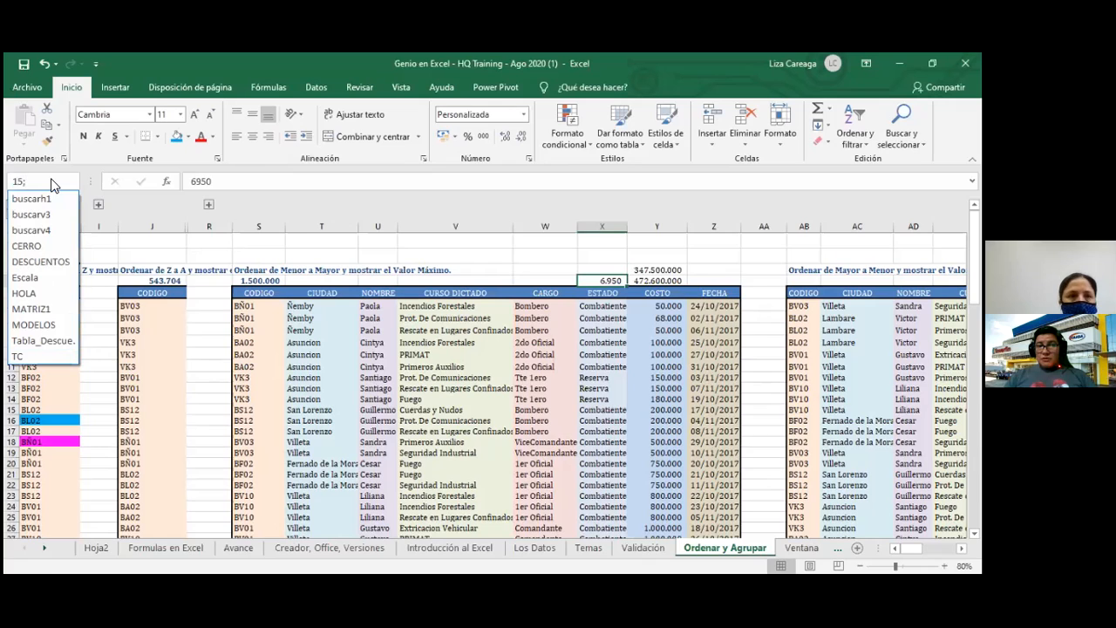
pyautogui.press('BackSpace')
pyautogui.write(':')
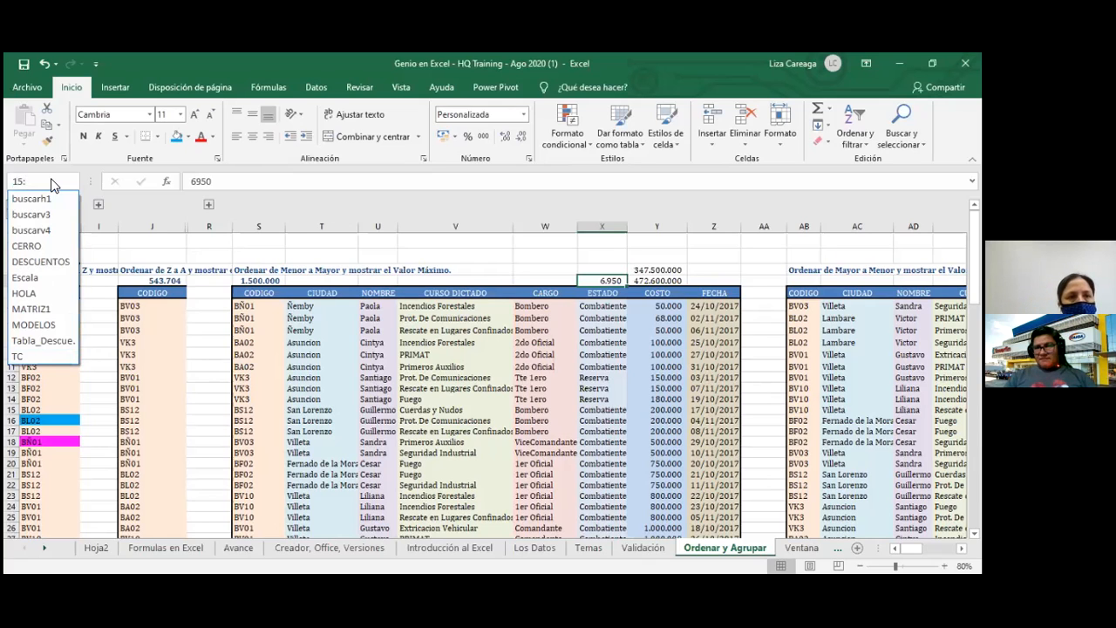
pyautogui.write('15')
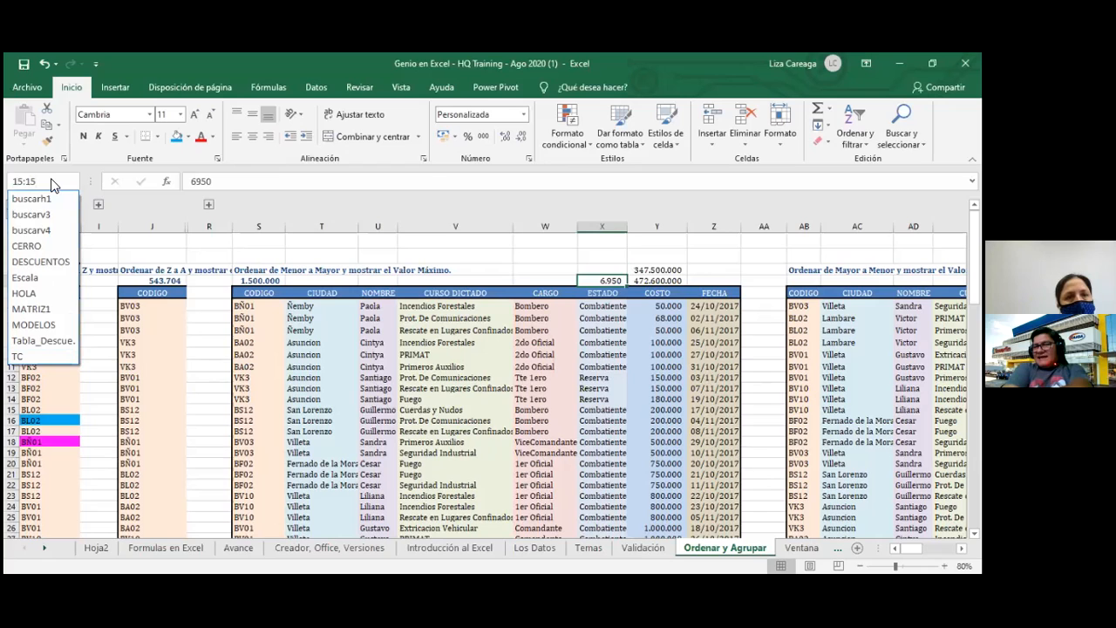
pyautogui.press('Return')
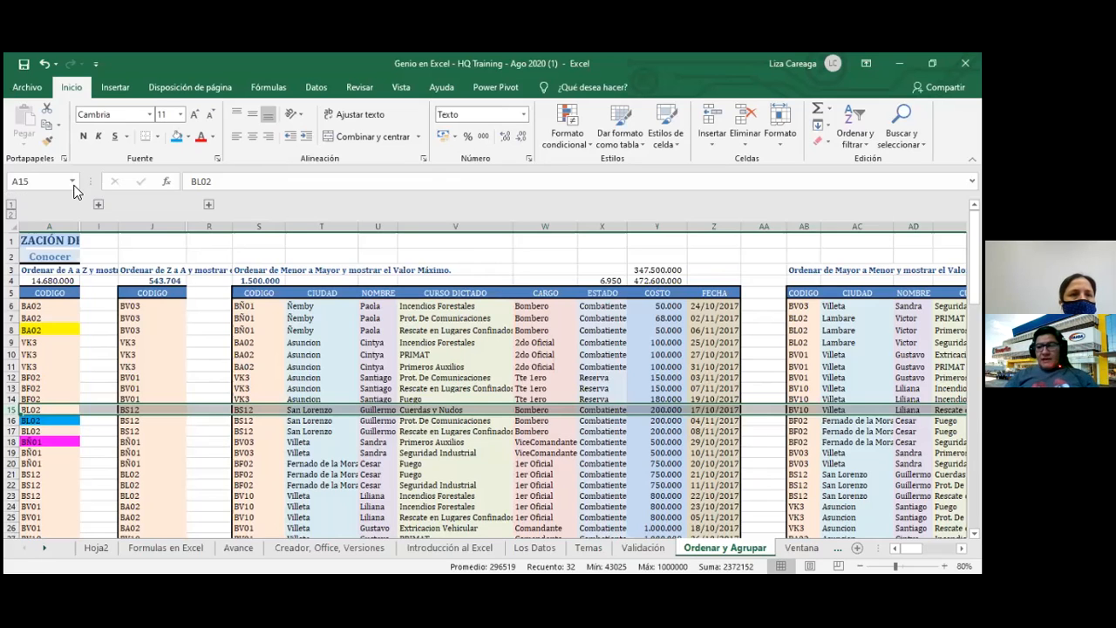
# Select rows 10 through 15 with the reference 10:15 and name that range T
pyautogui.click(48, 181)
pyautogui.write('10:15')
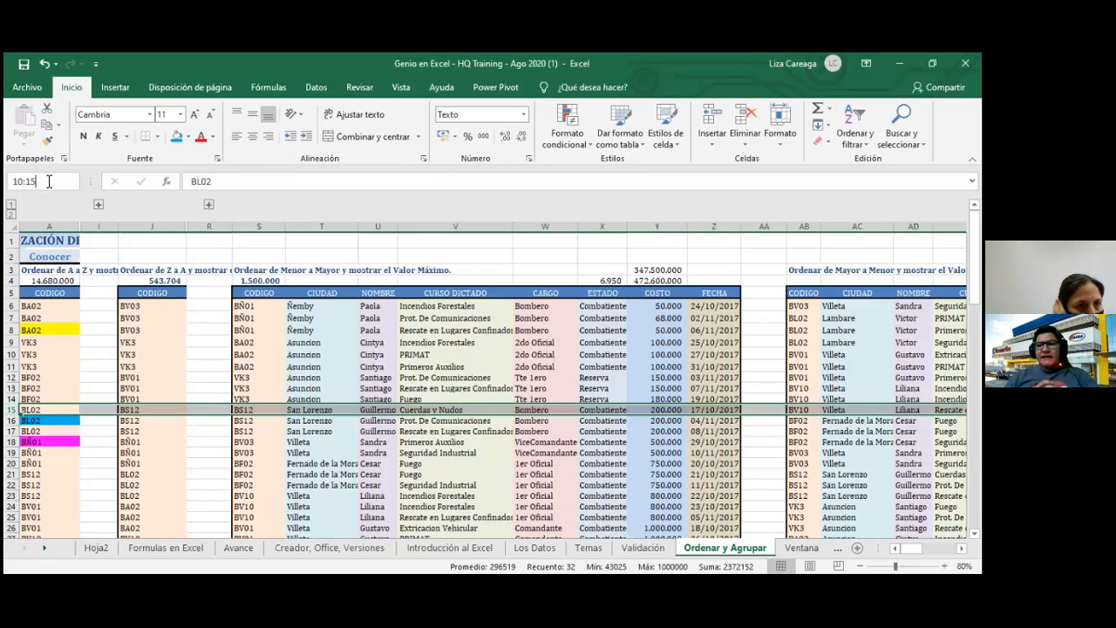
pyautogui.press('Return')
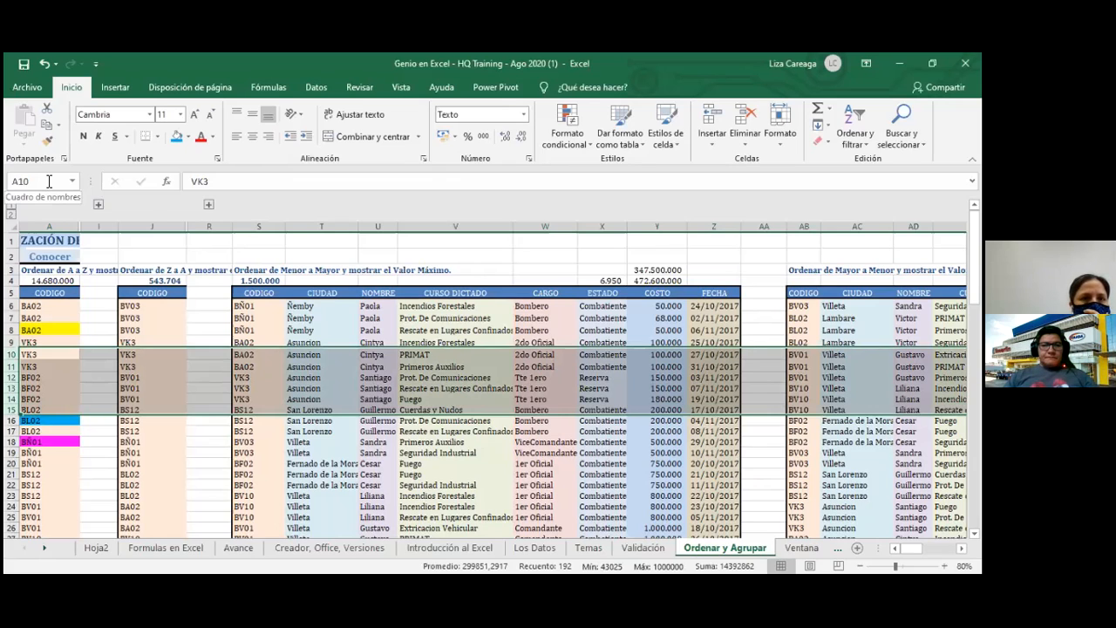
pyautogui.click(49, 181)
pyautogui.write('T')
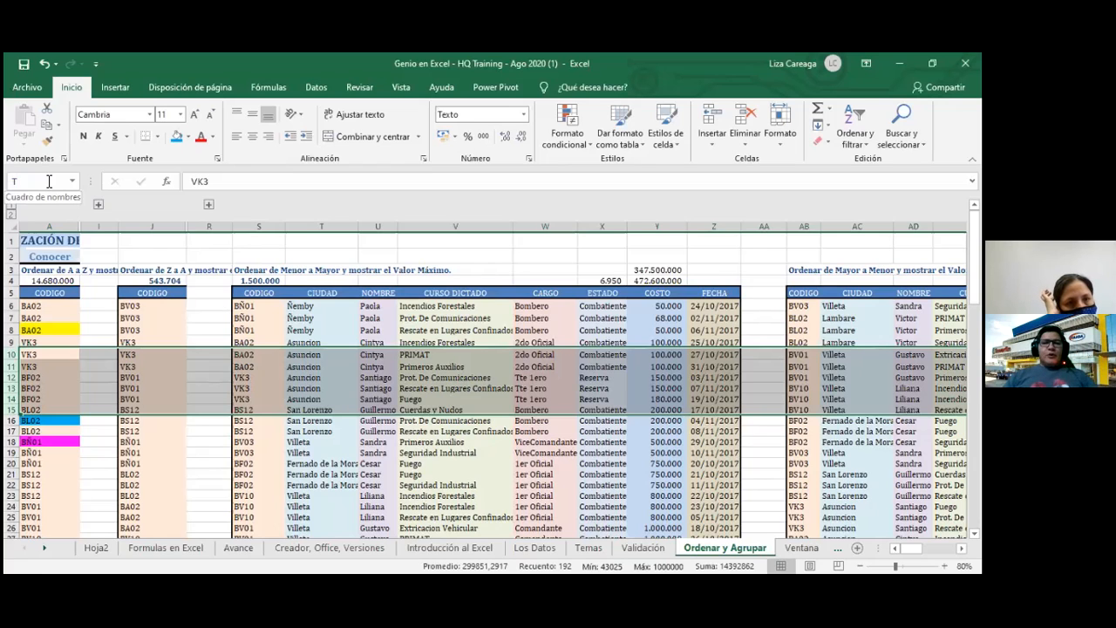
# Move to cell S1 without leaving any entry in it, and jump to the named range T
pyautogui.click(283, 248)
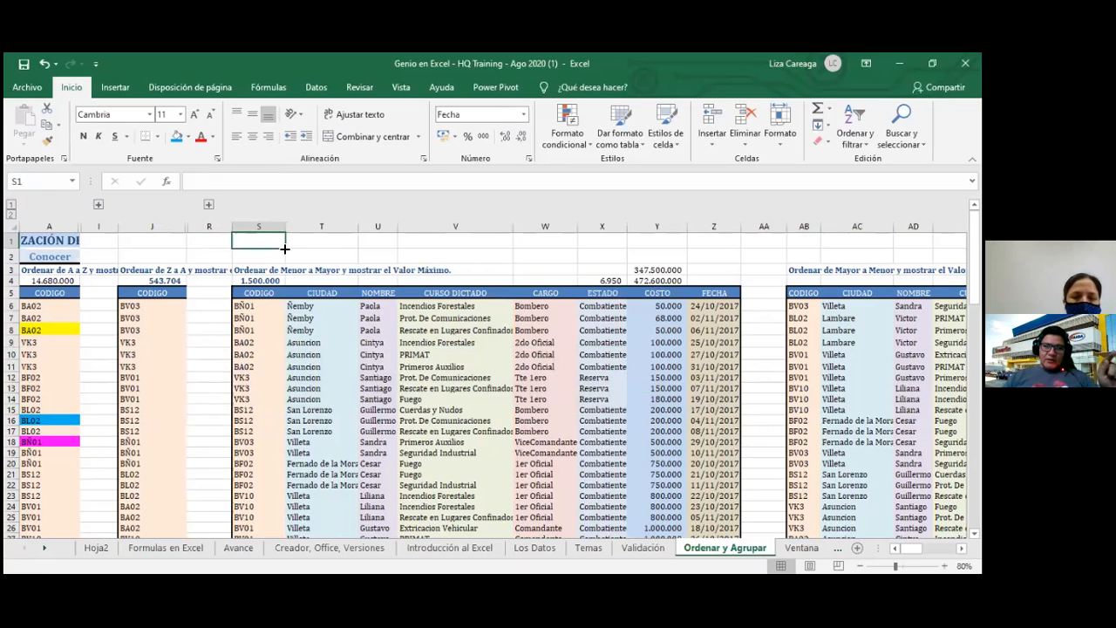
pyautogui.write('T')
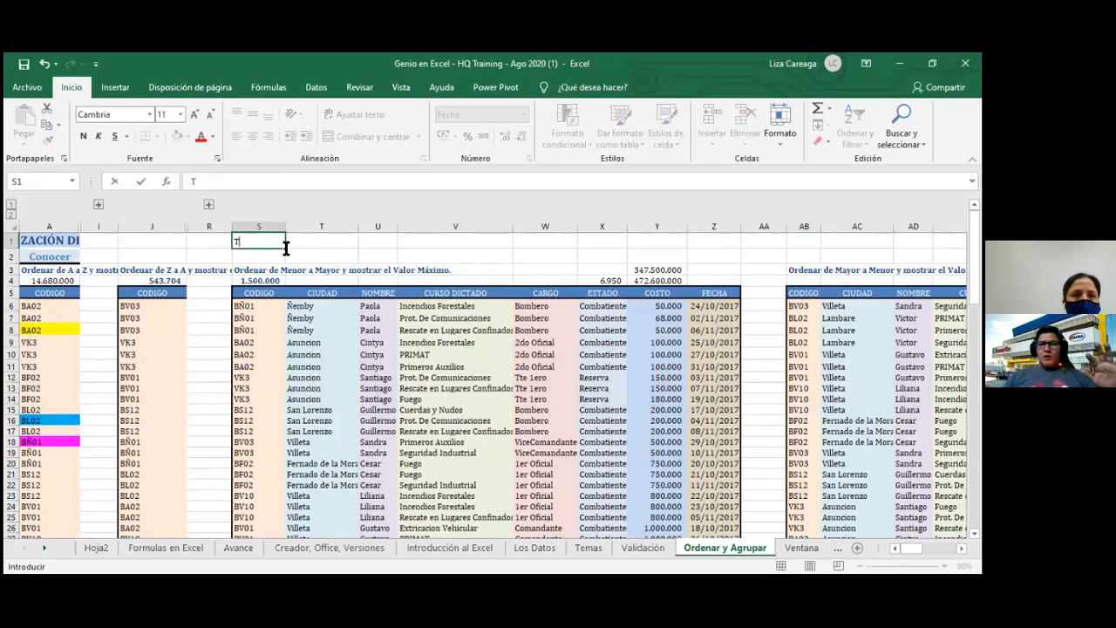
pyautogui.press('BackSpace')
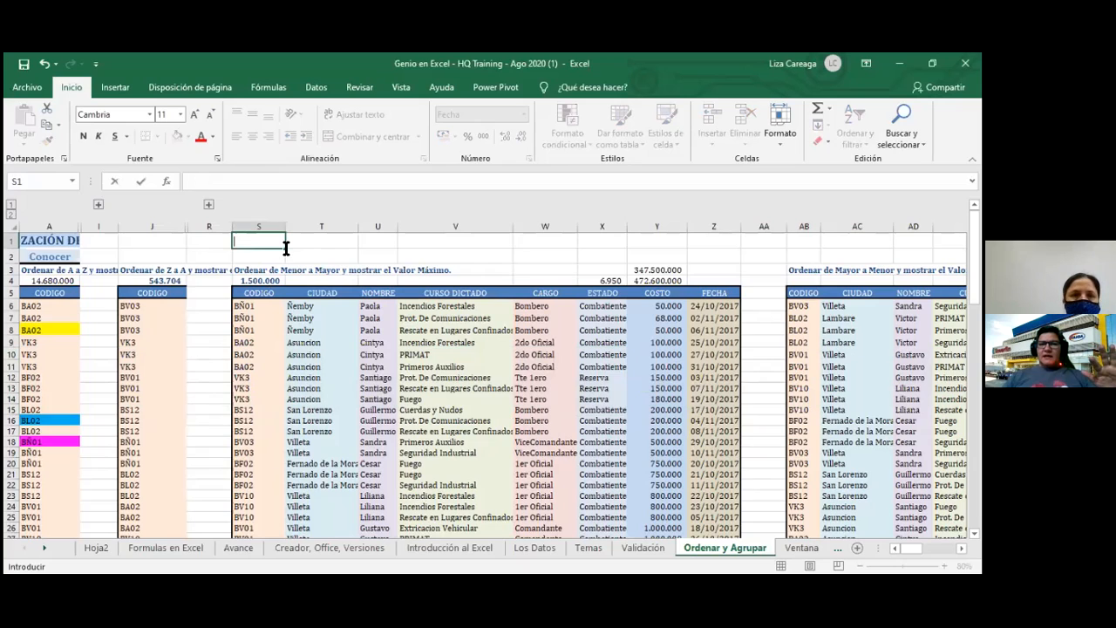
pyautogui.press('Escape')
pyautogui.click(46, 187)
pyautogui.write('T')
pyautogui.press('Return')
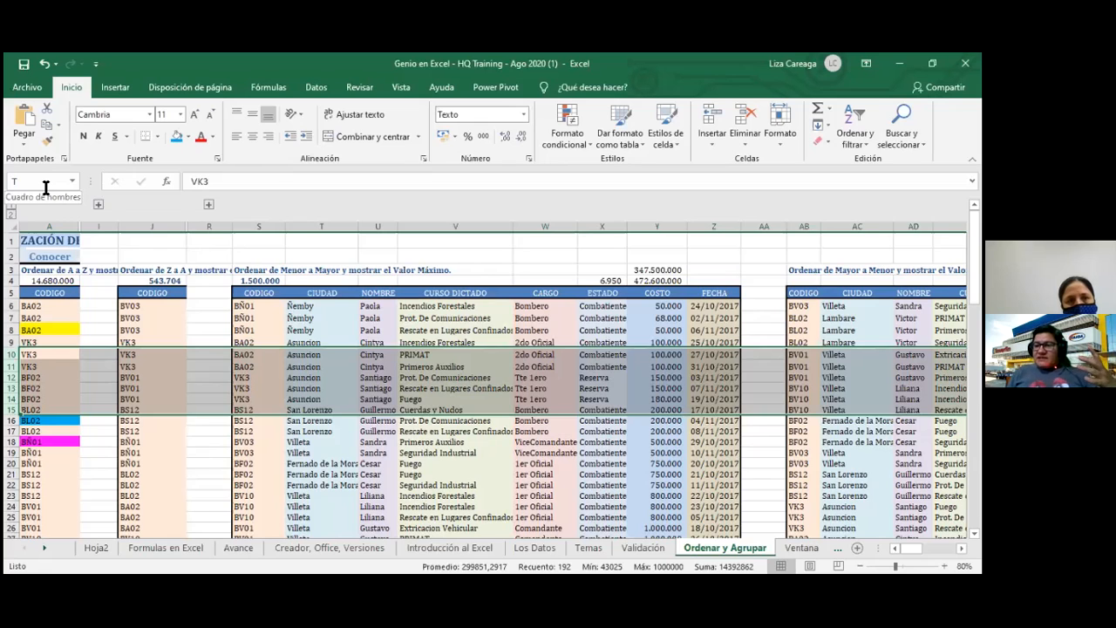
# Select the entire column T by entering the reference T:T
pyautogui.click(45, 187)
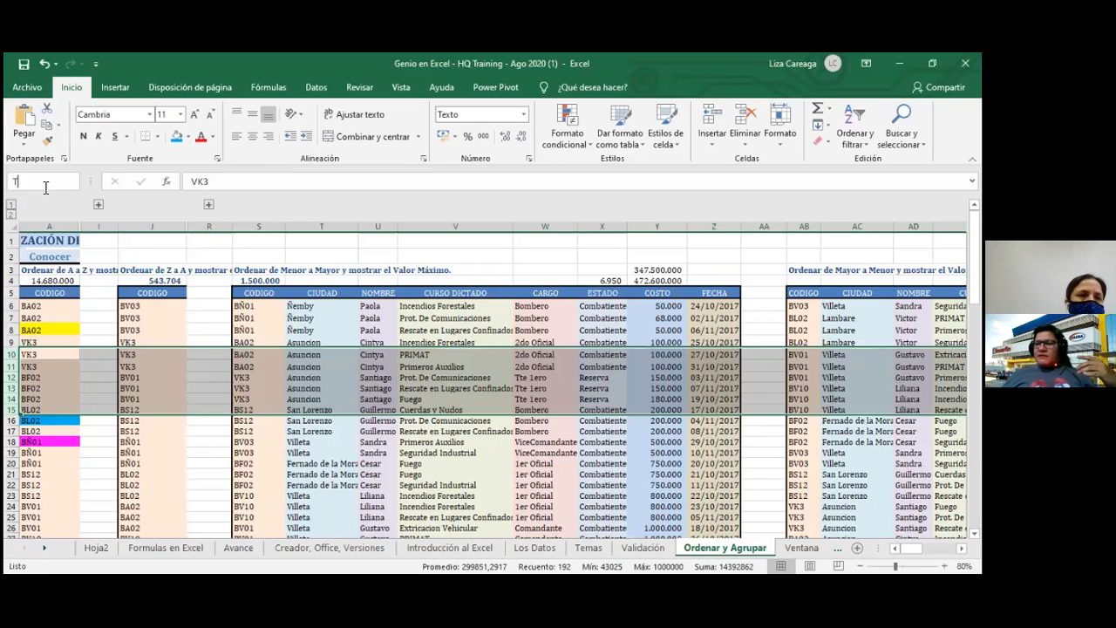
pyautogui.write('T:t')
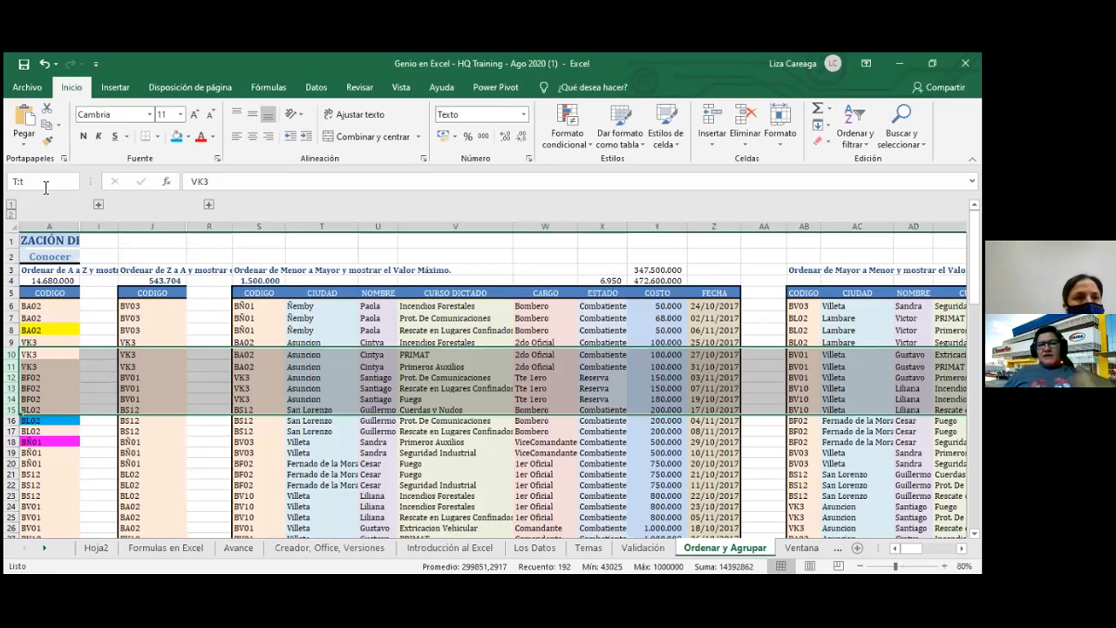
pyautogui.press('BackSpace')
pyautogui.write('T')
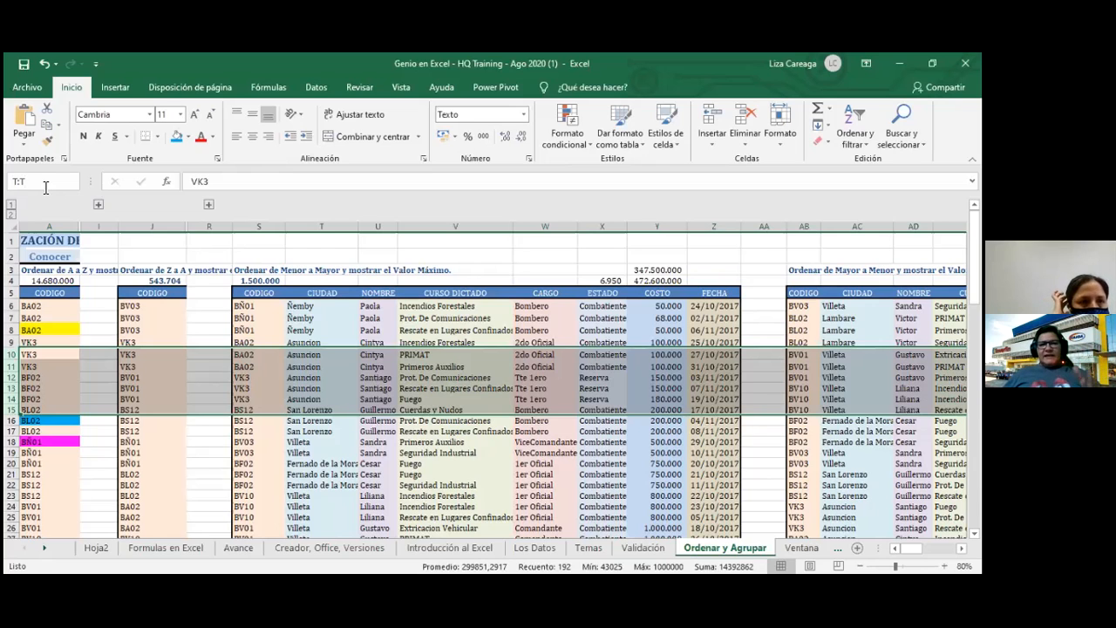
pyautogui.press('Return')
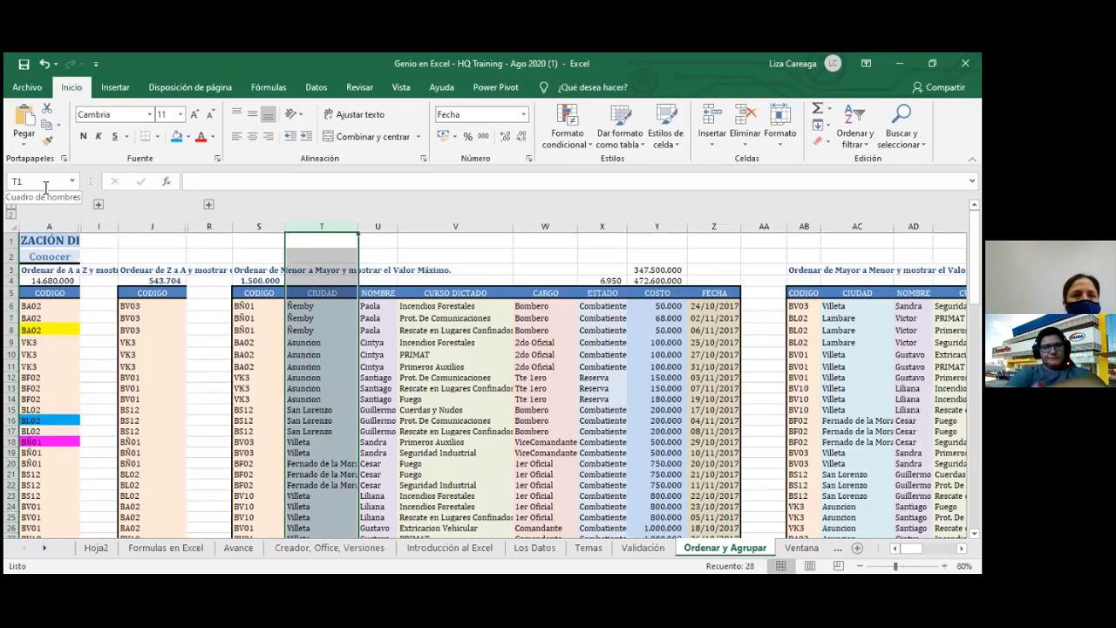
# Select columns T through Z by entering the reference T:Z
pyautogui.click(45, 181)
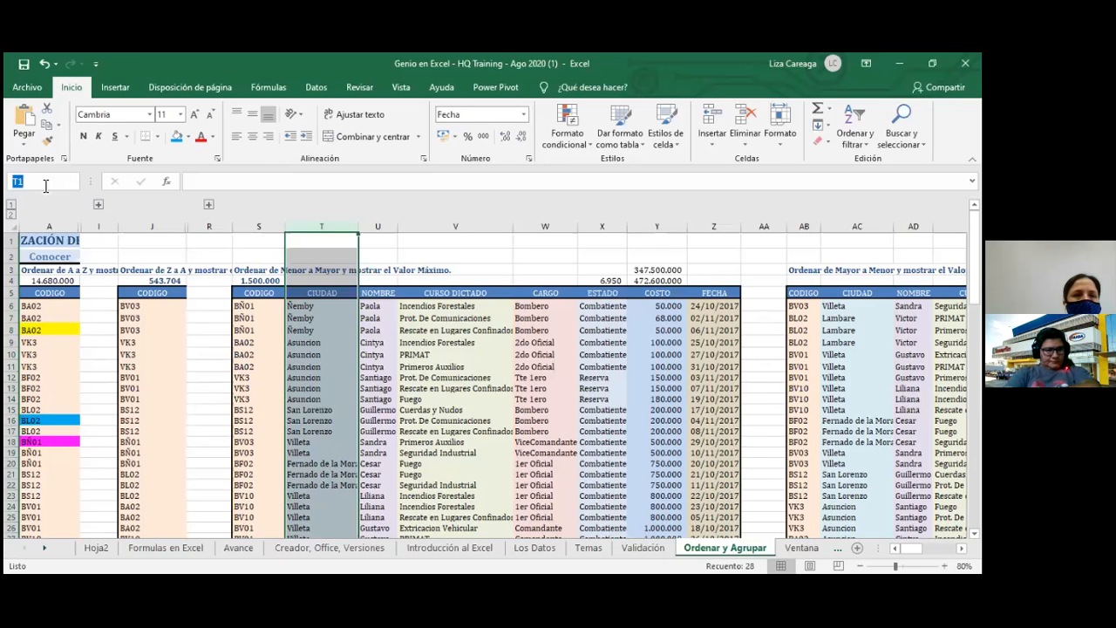
pyautogui.write('T')
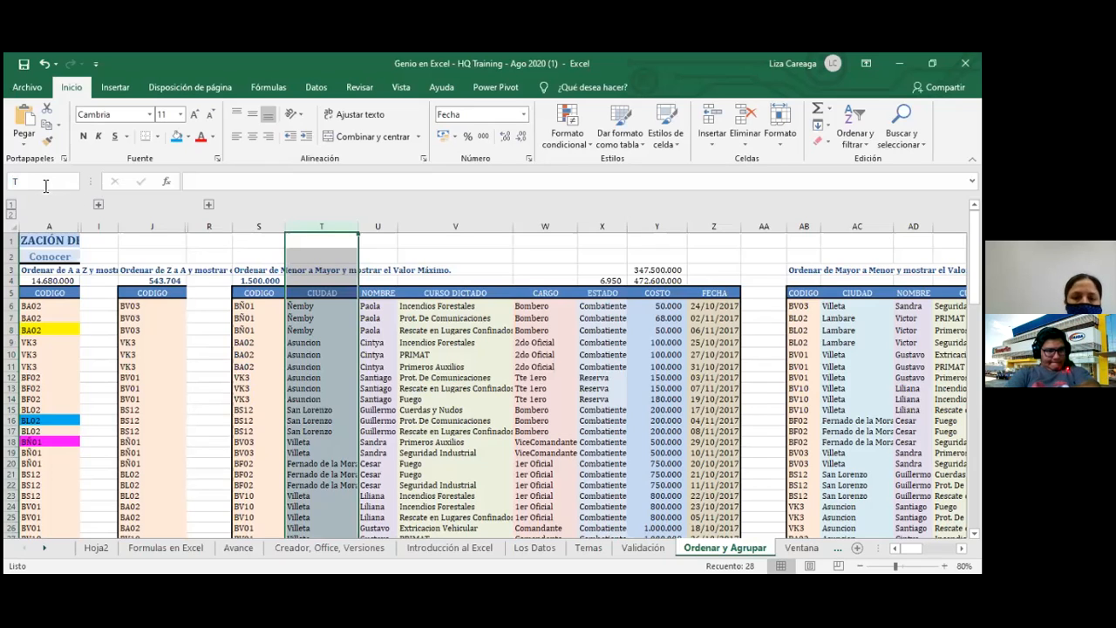
pyautogui.write(':Z')
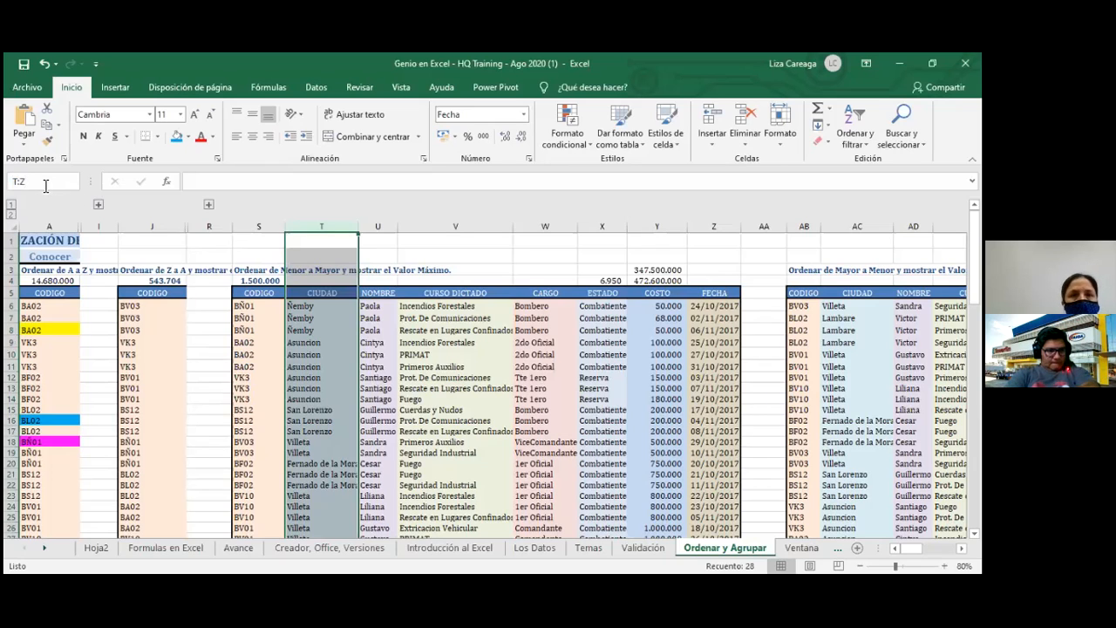
pyautogui.press('Return')
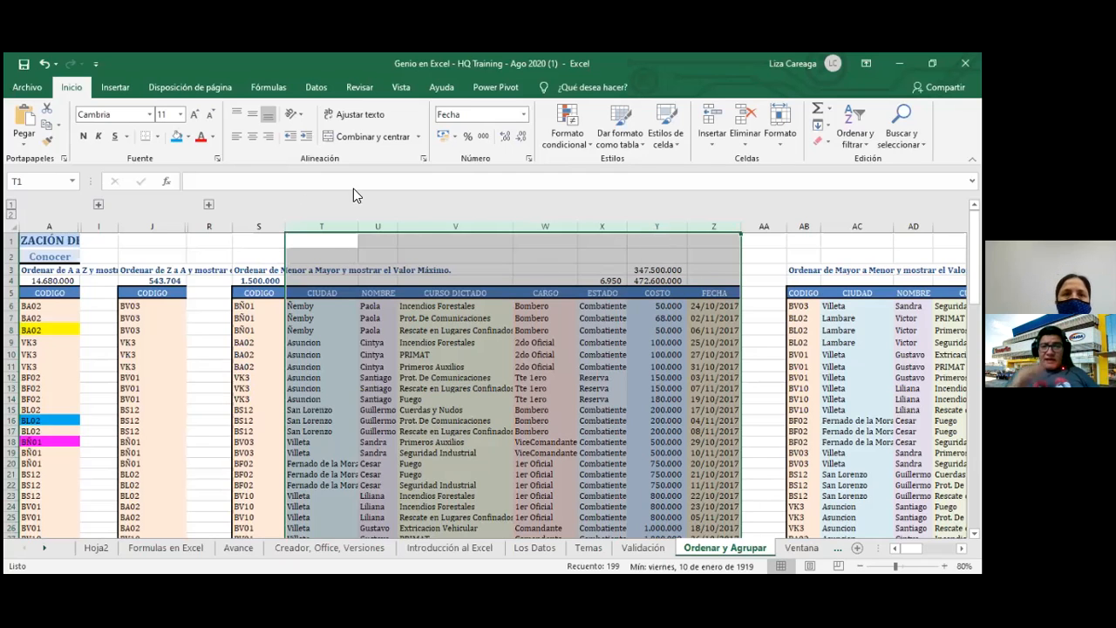
# Group the selected columns T through Z and collapse the group
pyautogui.click(317, 89)
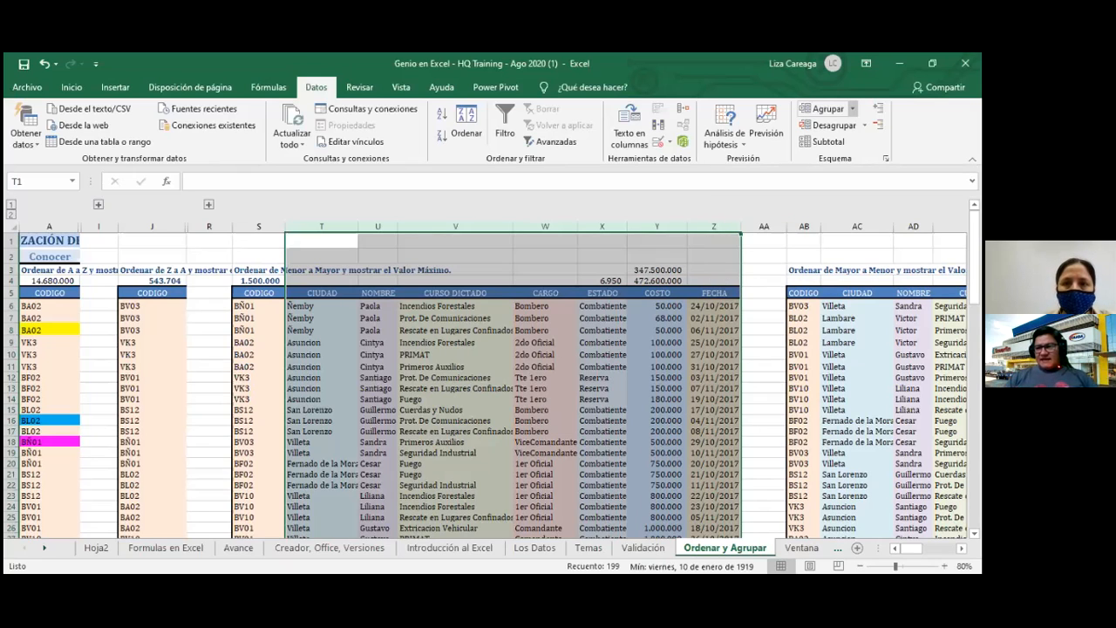
pyautogui.click(827, 109)
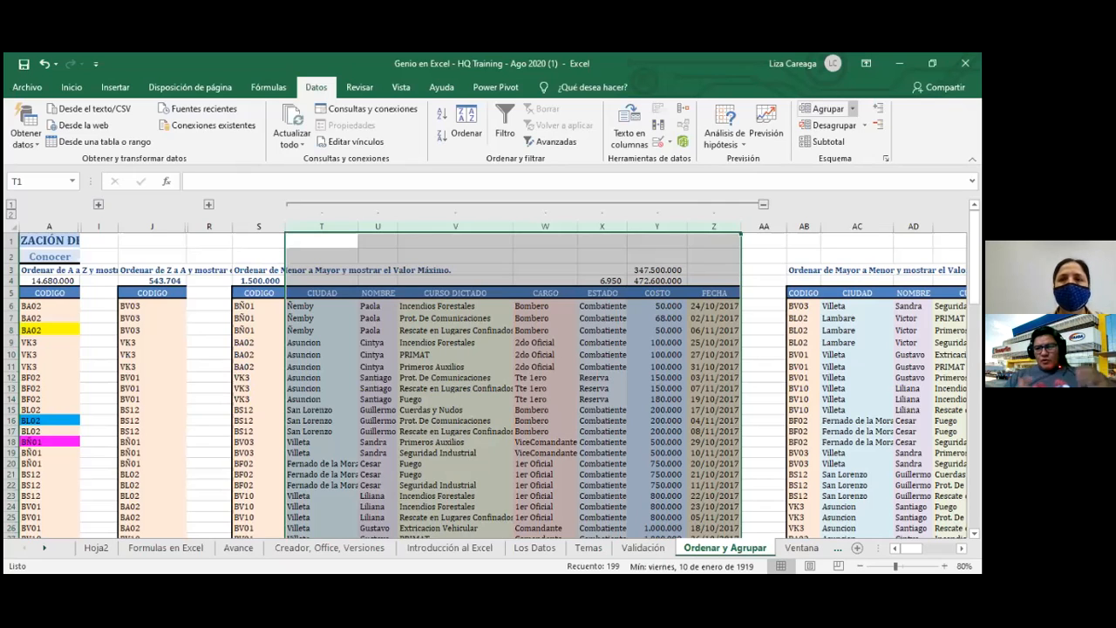
pyautogui.click(763, 206)
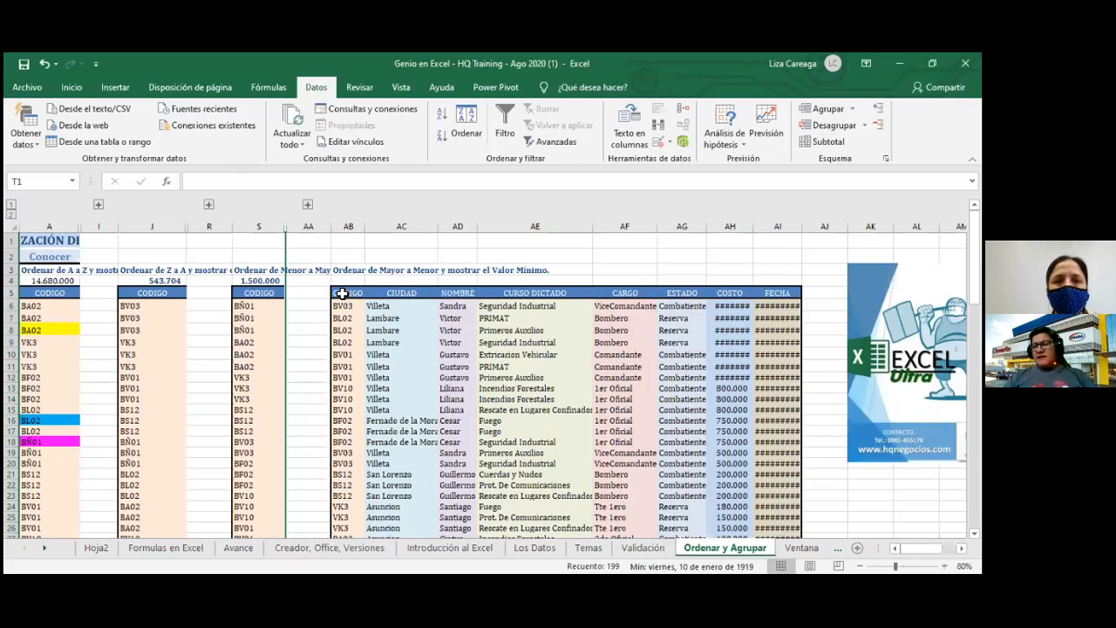
# Autofit columns AH and AI so the COSTO and FECHA values fit, and select the first COSTO cell, AH6
pyautogui.doubleClick(755, 230)
pyautogui.doubleClick(808, 230)
pyautogui.click(731, 307)
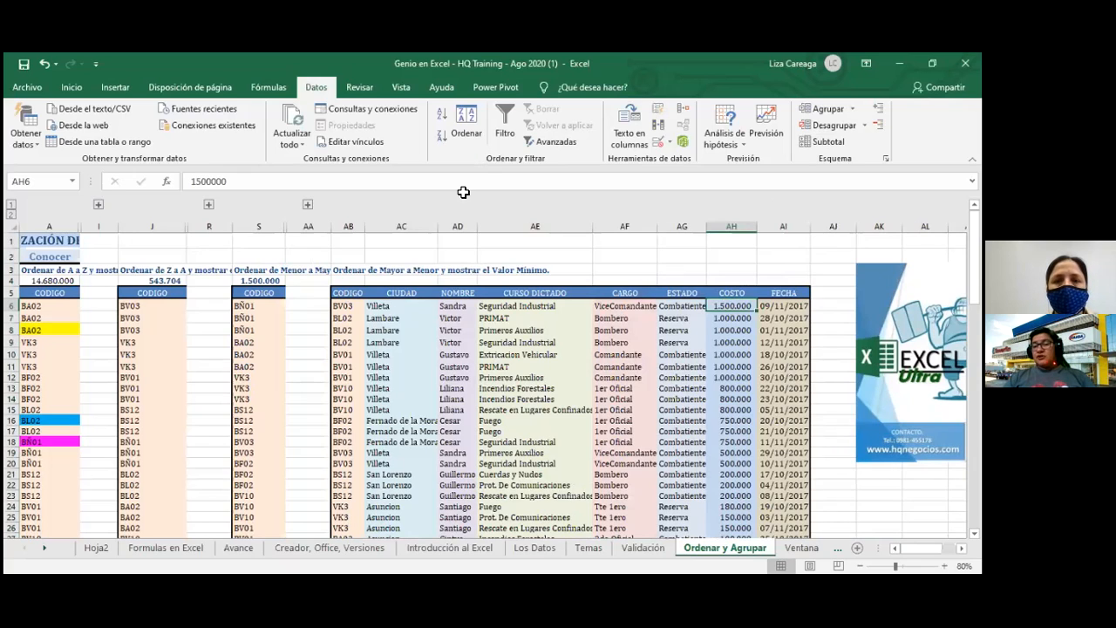
# Sort the AB:AI table by CIUDAD in ascending order and re-sort it by COSTO from largest to smallest
pyautogui.click(394, 307)
pyautogui.click(441, 114)
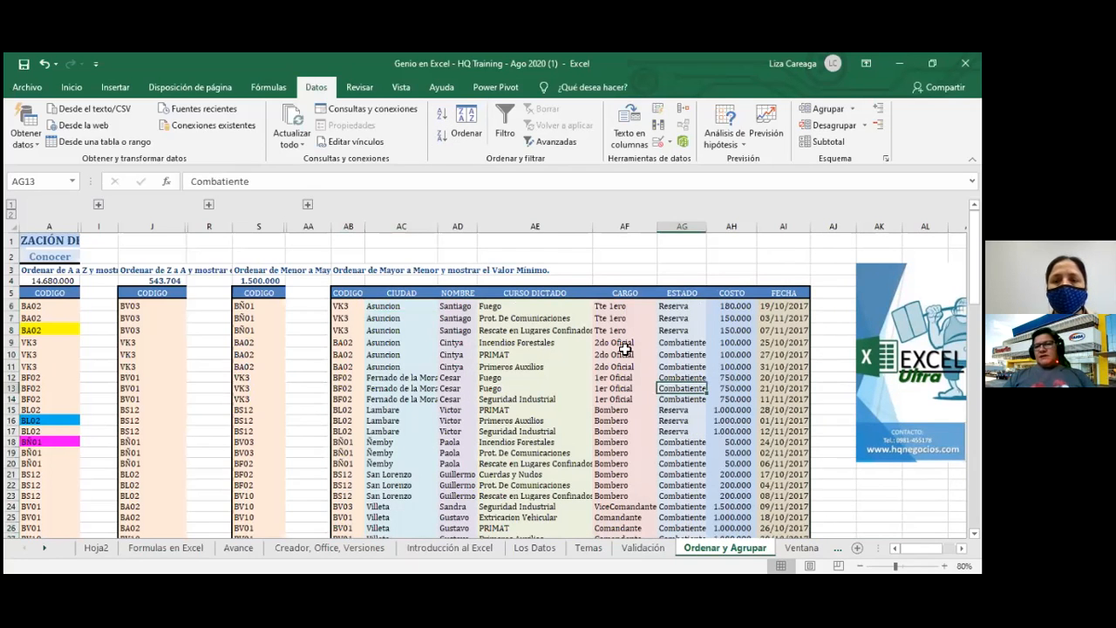
pyautogui.click(739, 309)
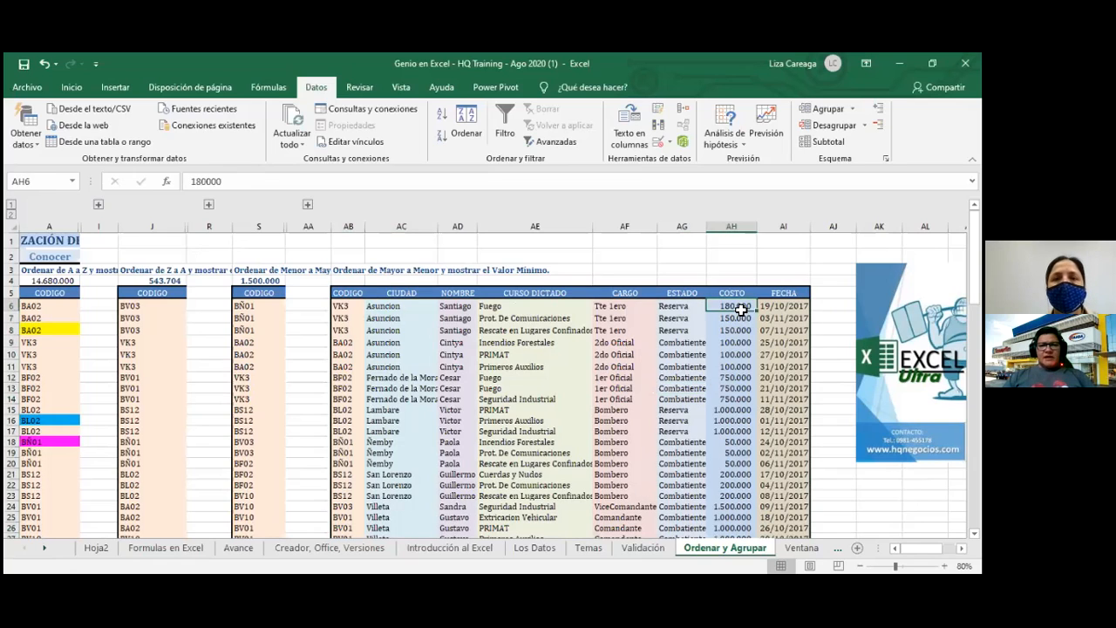
pyautogui.click(441, 138)
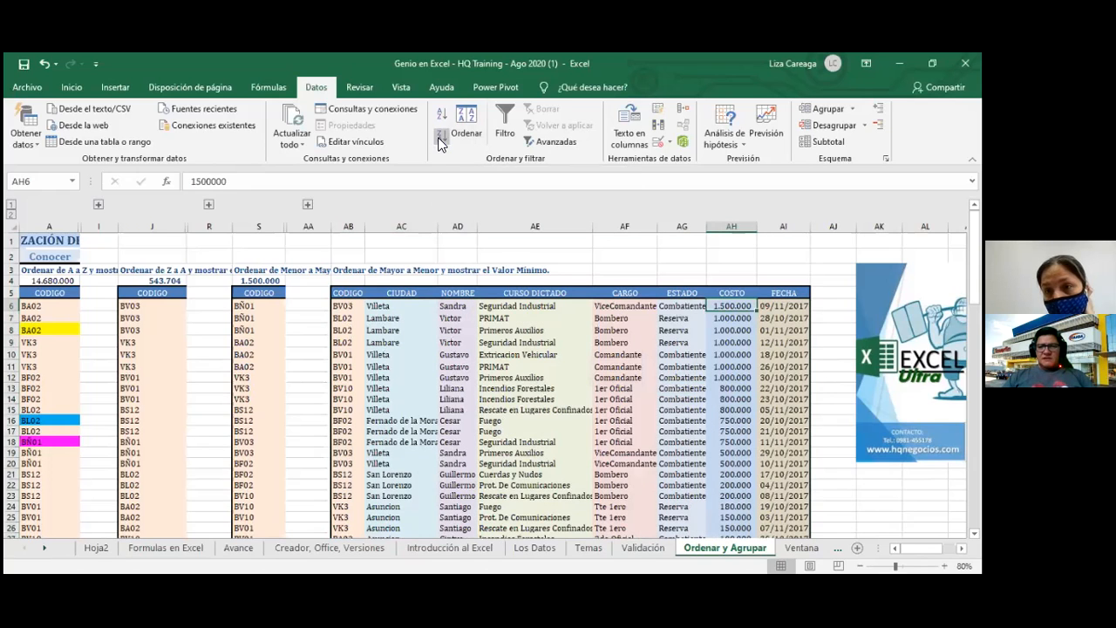
# Enter the minimum of the COSTO column in cell AB4 with =MIN(AH6:AH32)
pyautogui.click(356, 281)
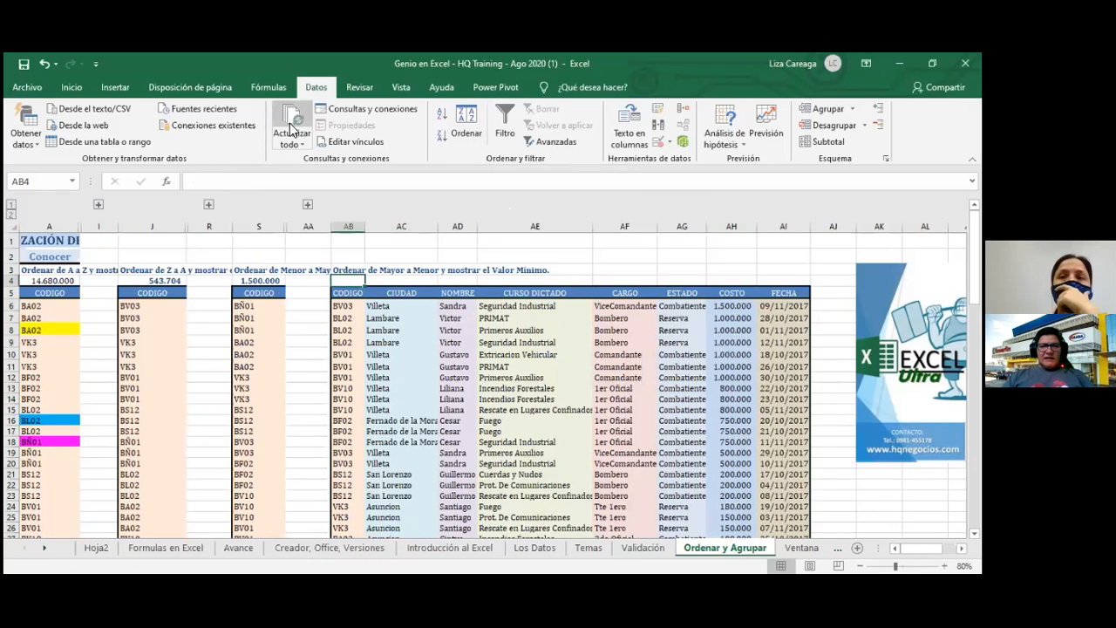
pyautogui.click(71, 88)
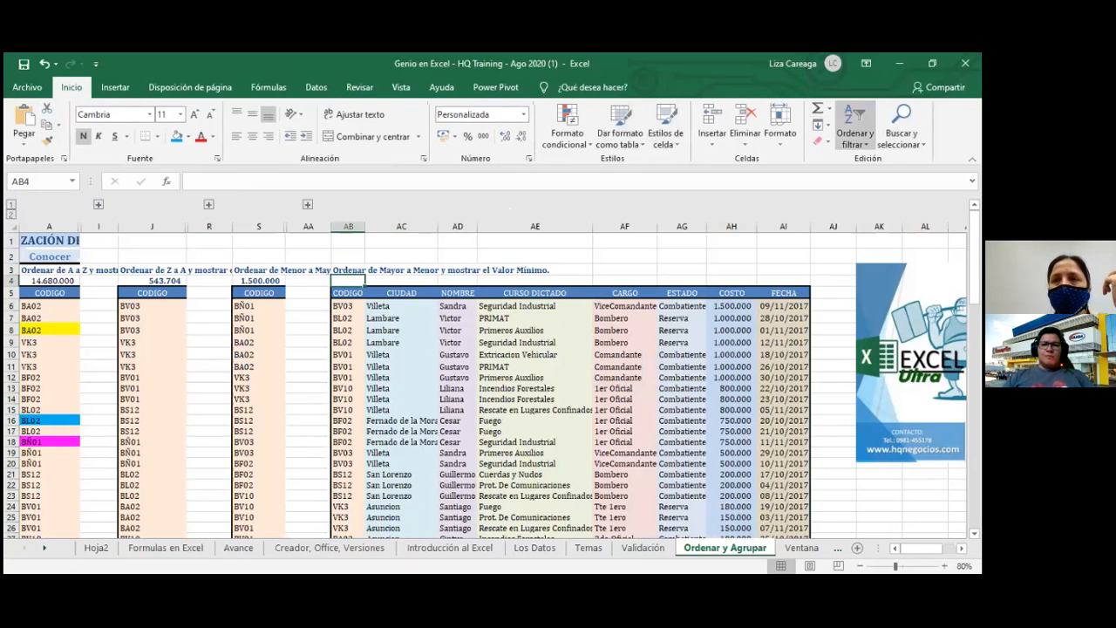
pyautogui.click(829, 109)
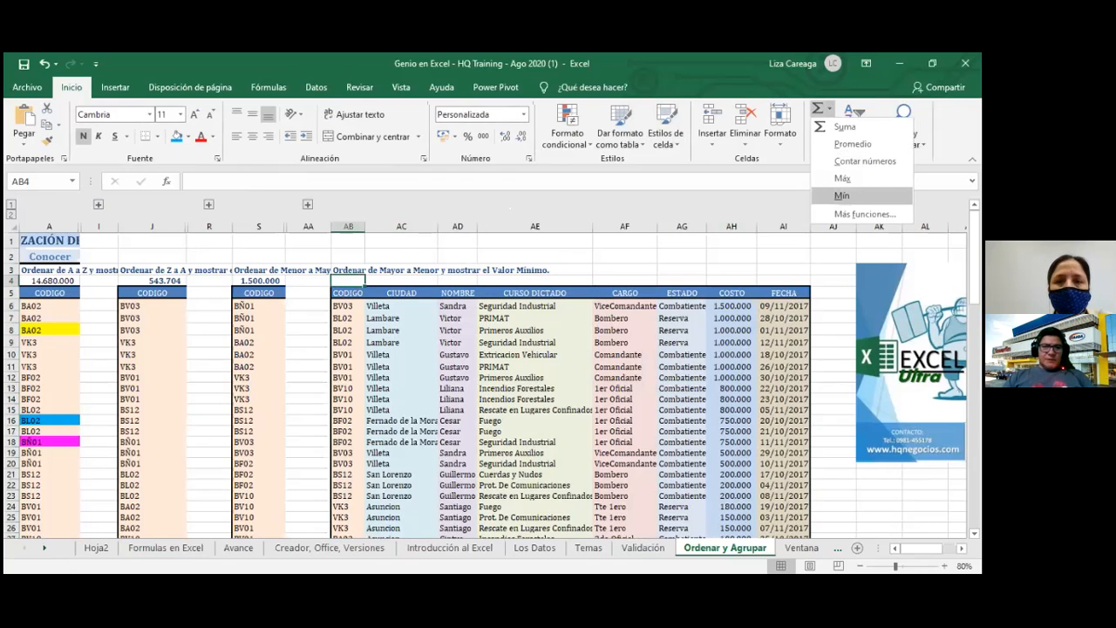
pyautogui.click(841, 196)
pyautogui.click(740, 306)
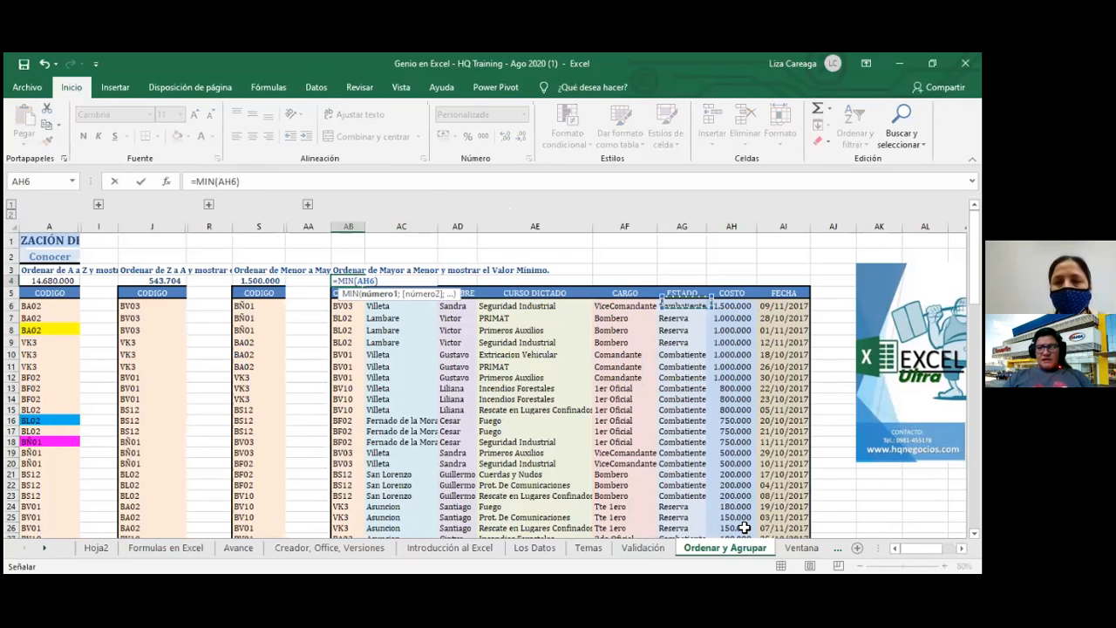
pyautogui.hotkey('ctrl', 'shift', 'Down')
pyautogui.press('Return')
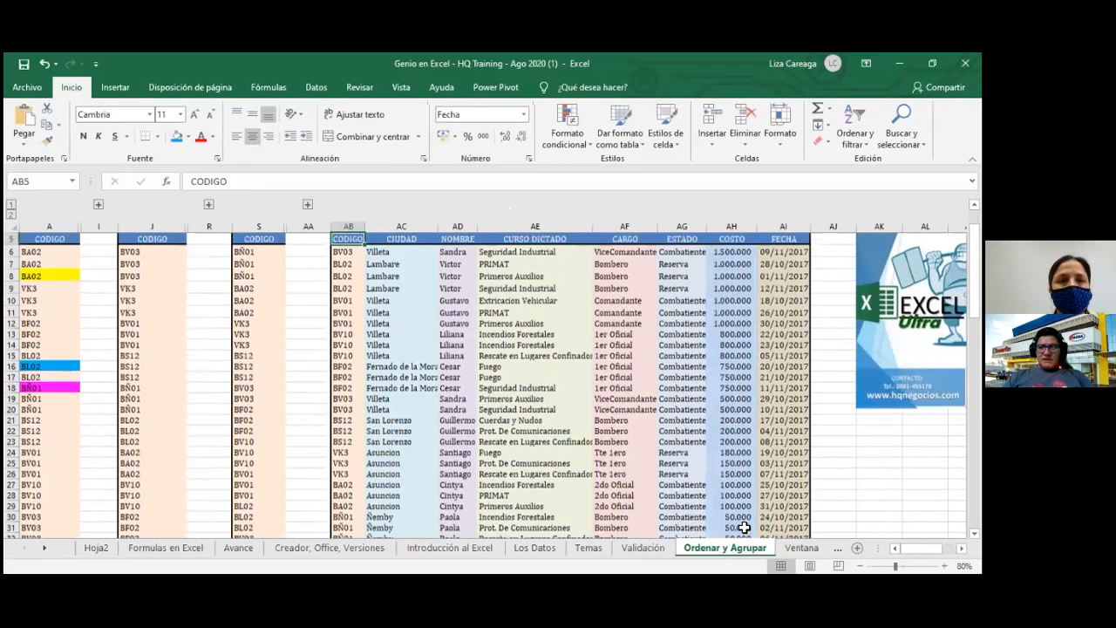
# Resize column AB to a moderate width that fits the minimum in AB4, and save the workbook
pyautogui.click(548, 419)
pyautogui.scroll(2, 548, 418)
pyautogui.click(353, 279)
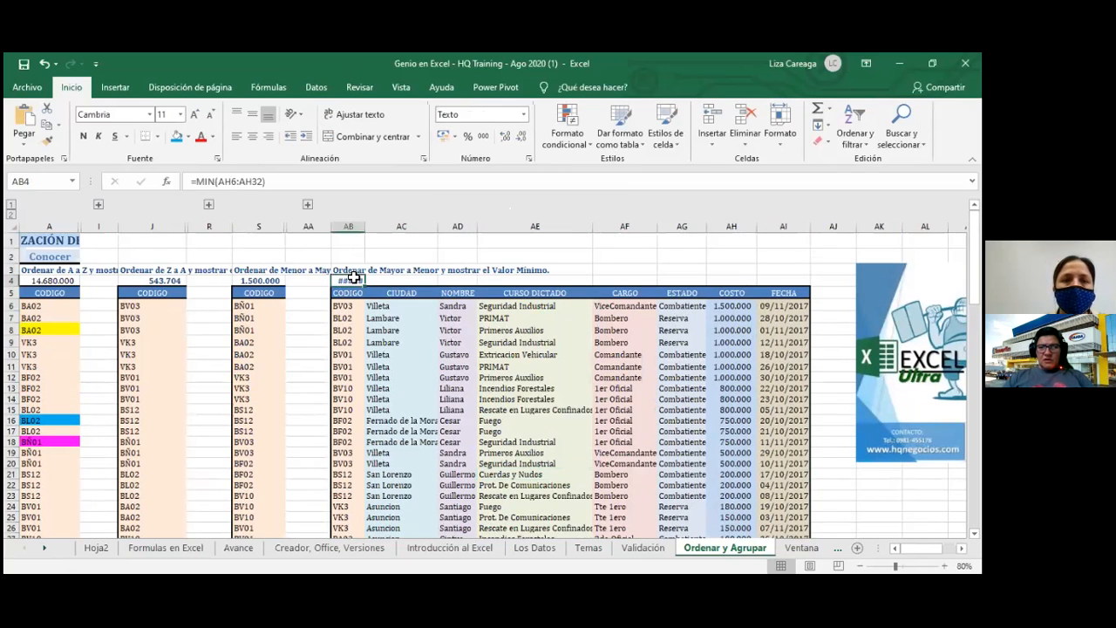
pyautogui.doubleClick(364, 227)
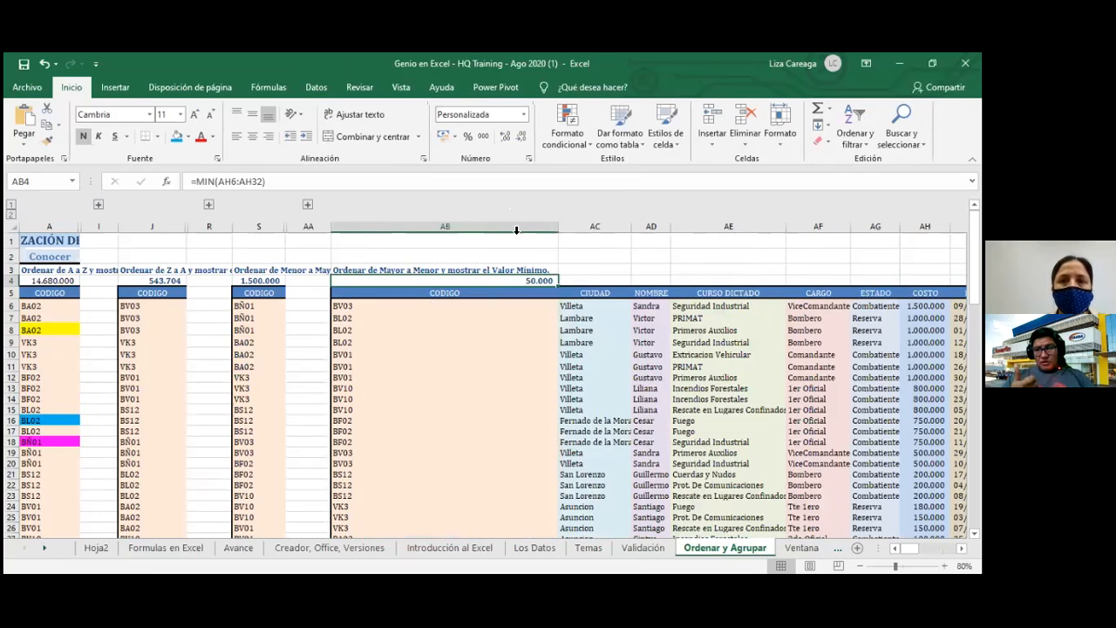
pyautogui.moveTo(558, 230); pyautogui.dragTo(384, 228)
pyautogui.click(607, 262)
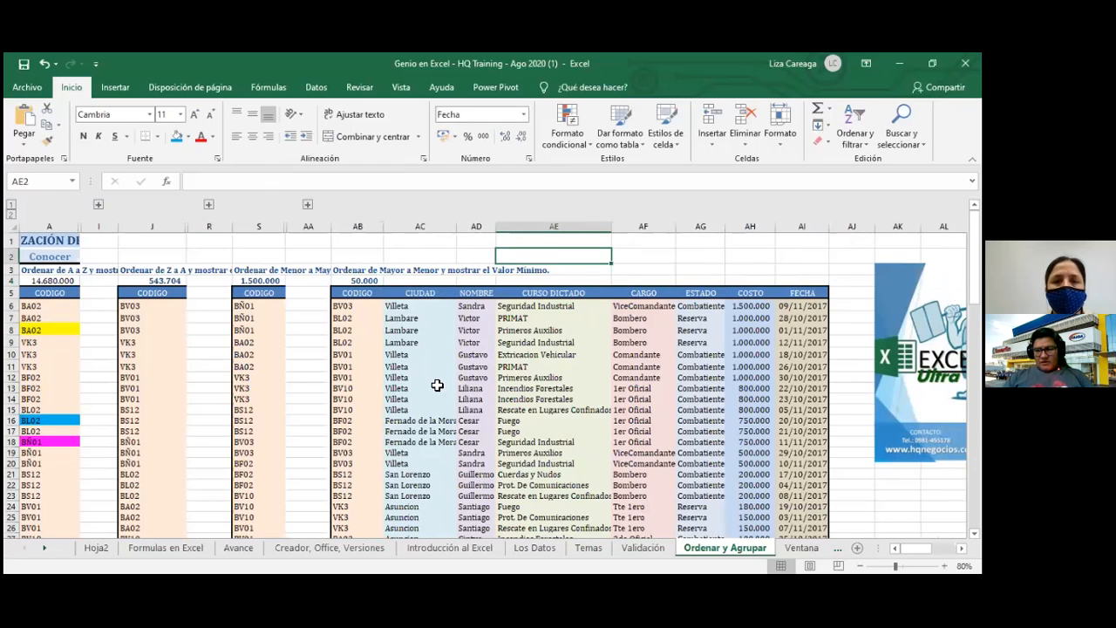
pyautogui.click(24, 64)
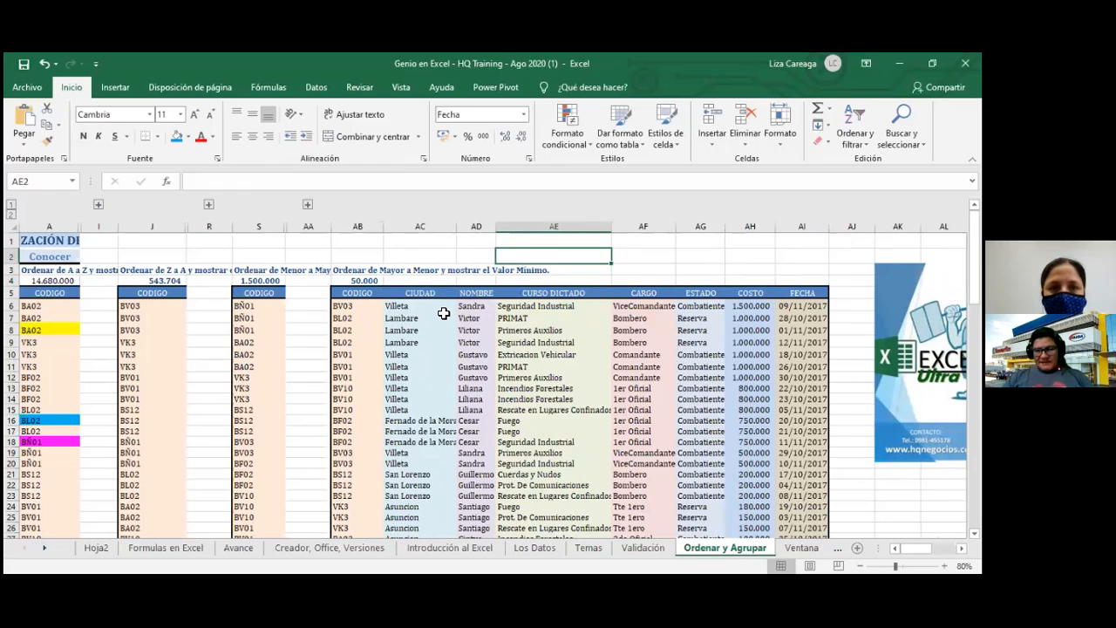
# Select the headers from CIUDAD to FECHA in AC5:AI5, group them as columns, and collapse the group
pyautogui.click(545, 293)
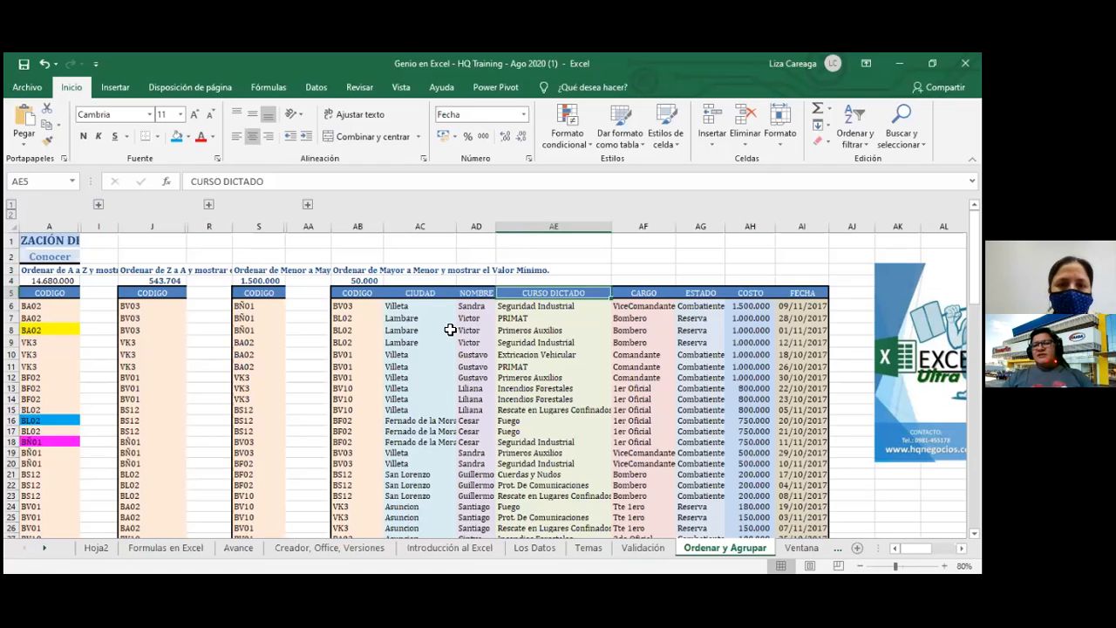
pyautogui.click(435, 297)
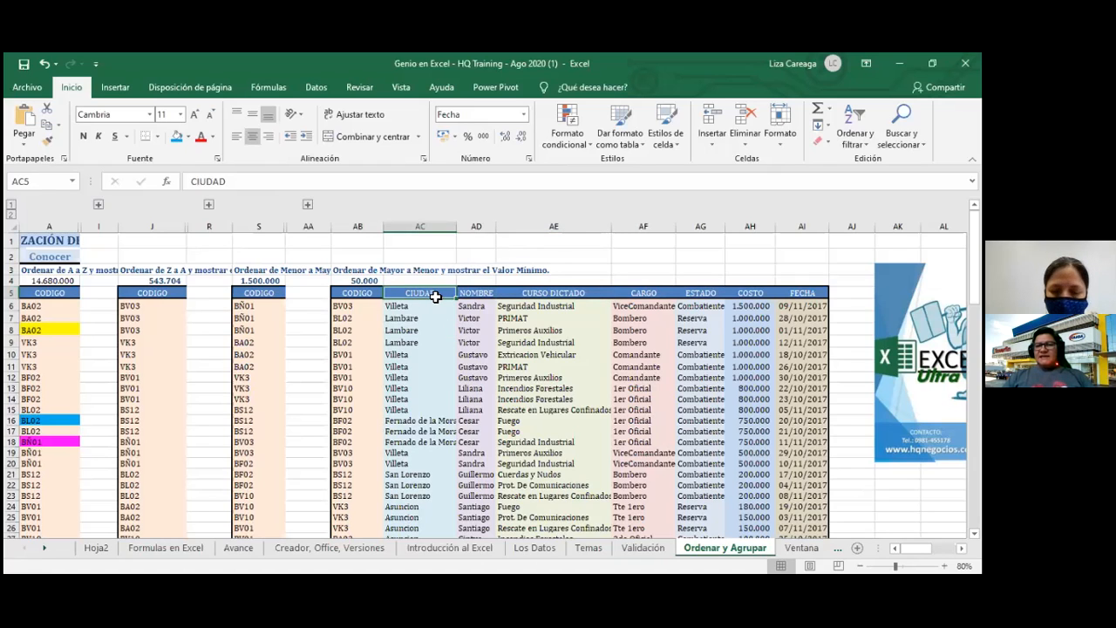
pyautogui.hotkey('ctrl', 'shift', 'Right')
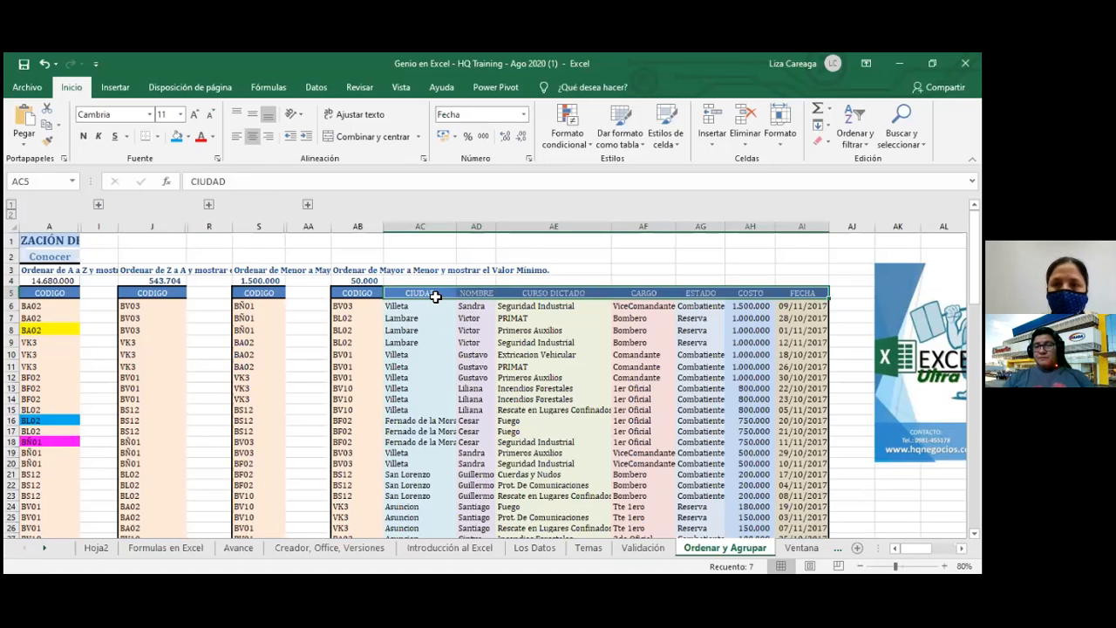
pyautogui.hotkey('shift', 'alt', 'Right')
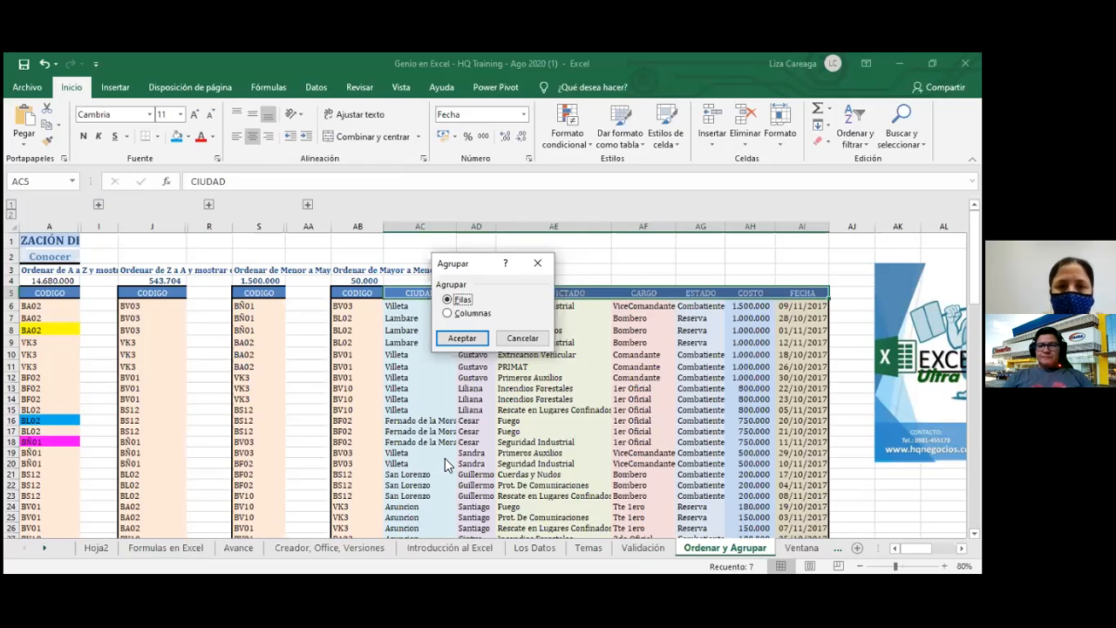
pyautogui.click(447, 313)
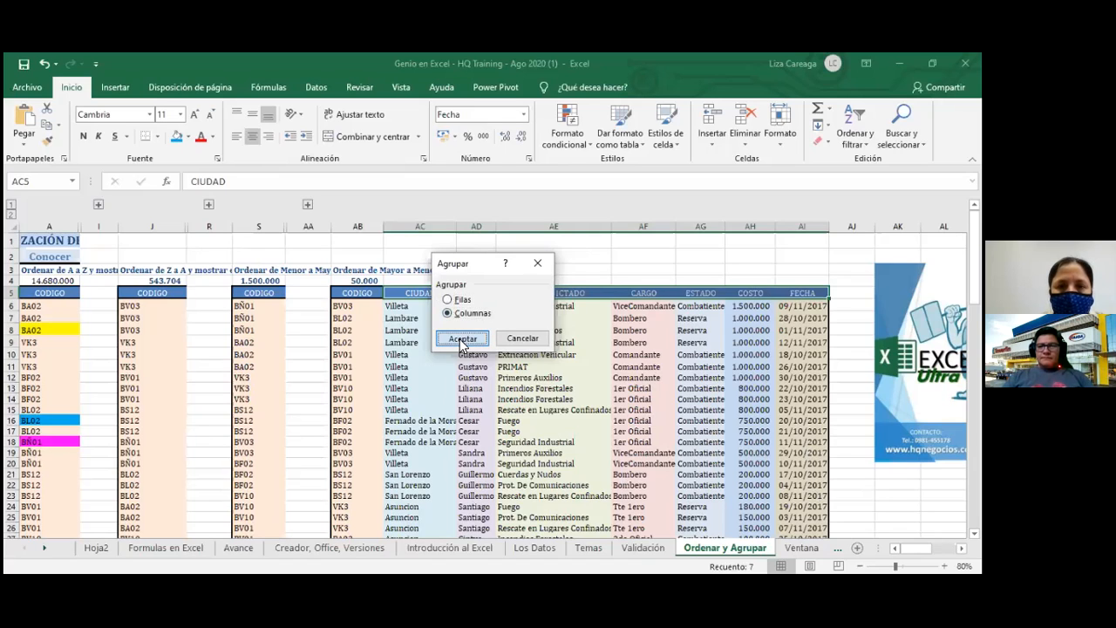
pyautogui.click(462, 337)
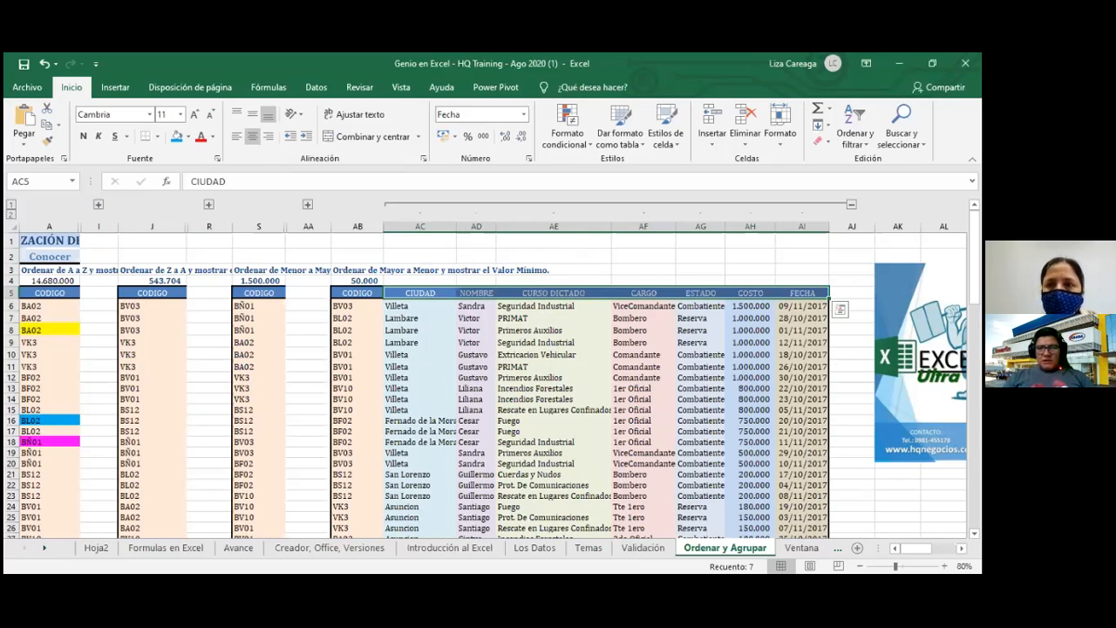
pyautogui.click(851, 204)
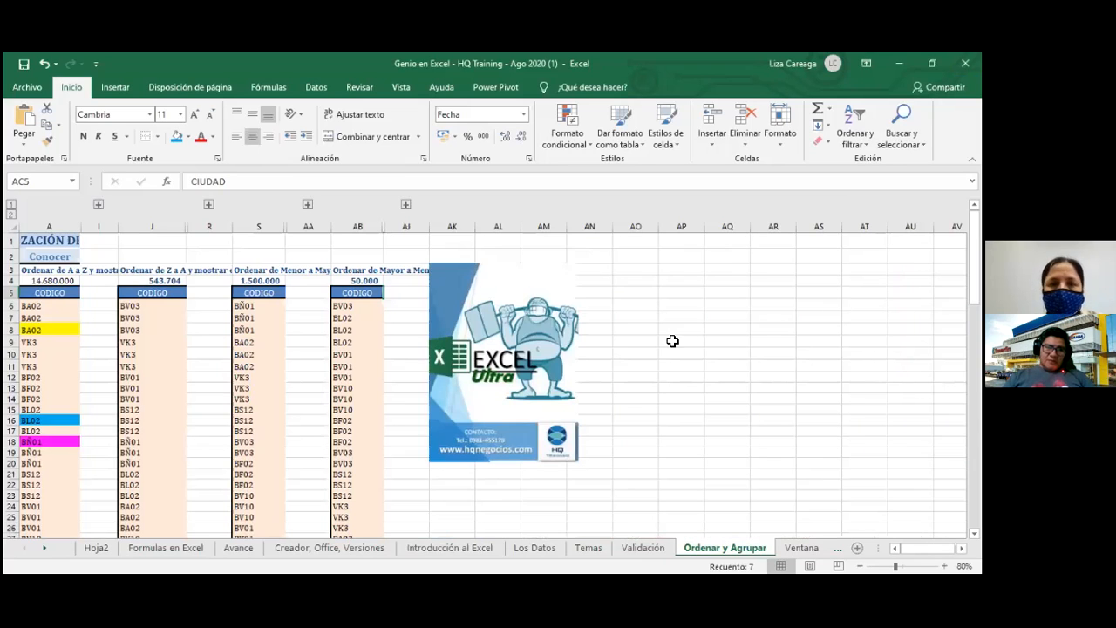
# Move the Excel Ultra picture away from the tables to around columns AQ to AT, and deselect it
pyautogui.click(685, 366)
pyautogui.moveTo(472, 305); pyautogui.dragTo(754, 360)
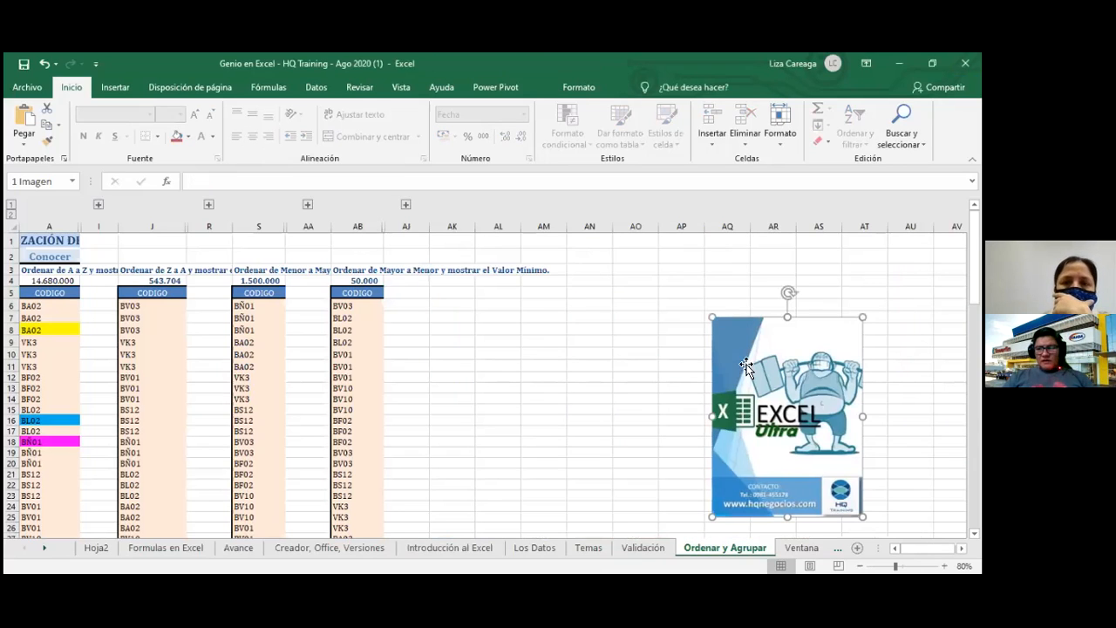
pyautogui.click(465, 408)
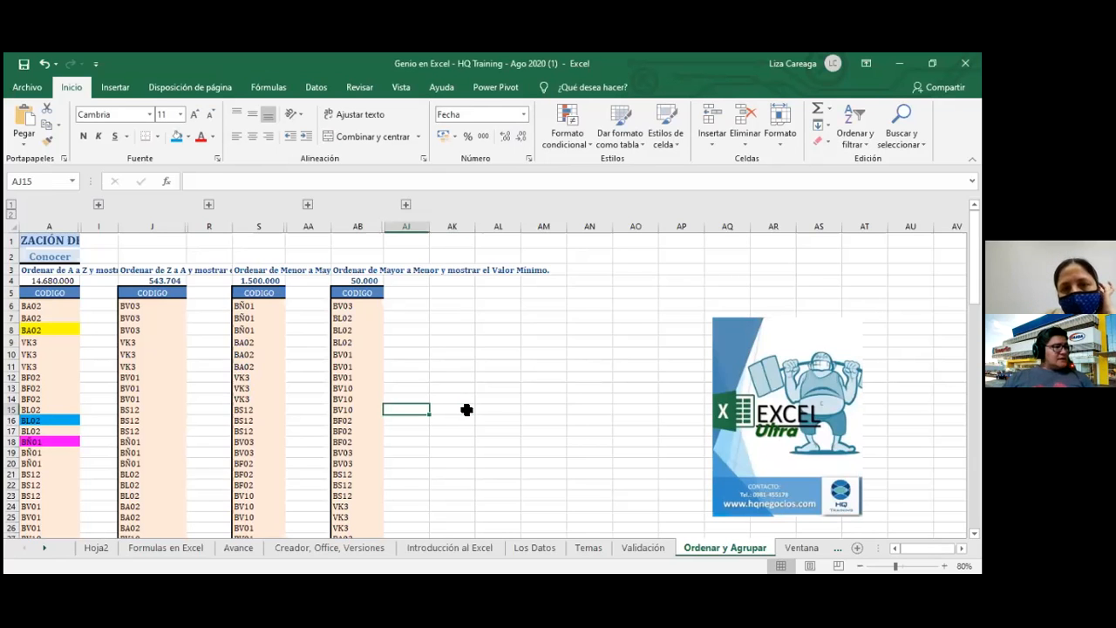
# Move to column A and look up and down through its list of codes beside the collapsed groups
pyautogui.press('Home')
pyautogui.press('Up')
pyautogui.press('Up')
pyautogui.press('Up')
pyautogui.press('Up')
pyautogui.press('Up')
pyautogui.press('Up')
pyautogui.press('Up')
pyautogui.press('Up')
pyautogui.press('Up')
pyautogui.press('Down')
pyautogui.press('Down')
pyautogui.press('Down')
pyautogui.press('Down')
pyautogui.press('Down')
pyautogui.press('Down')
pyautogui.press('Down')
pyautogui.press('Down')
pyautogui.press('Down')
pyautogui.press('Down')
pyautogui.press('Down')
pyautogui.press('Down')
pyautogui.press('Down')
pyautogui.press('Down')
pyautogui.press('Down')
pyautogui.press('Down')
pyautogui.press('Down')
pyautogui.press('Down')
pyautogui.press('Down')
pyautogui.press('Down')
pyautogui.press('Down')
pyautogui.press('Down')
pyautogui.press('Down')
pyautogui.press('Down')
pyautogui.press('Down')
pyautogui.press('Down')
pyautogui.press('Down')
pyautogui.press('Down')
pyautogui.press('Down')
pyautogui.press('Down')
pyautogui.press('Down')
pyautogui.press('Down')
pyautogui.press('Down')
pyautogui.press('Down')
pyautogui.press('Up')
pyautogui.press('Up')
pyautogui.press('Up')
pyautogui.press('Up')
pyautogui.press('Up')
pyautogui.press('Up')
pyautogui.press('Up')
pyautogui.press('Up')
pyautogui.press('Up')
pyautogui.press('Up')
pyautogui.press('Up')
pyautogui.press('Up')
pyautogui.press('Up')
pyautogui.press('Up')
pyautogui.press('Up')
pyautogui.press('Up')
pyautogui.press('Up')
pyautogui.press('Up')
pyautogui.press('Up')
pyautogui.press('Up')
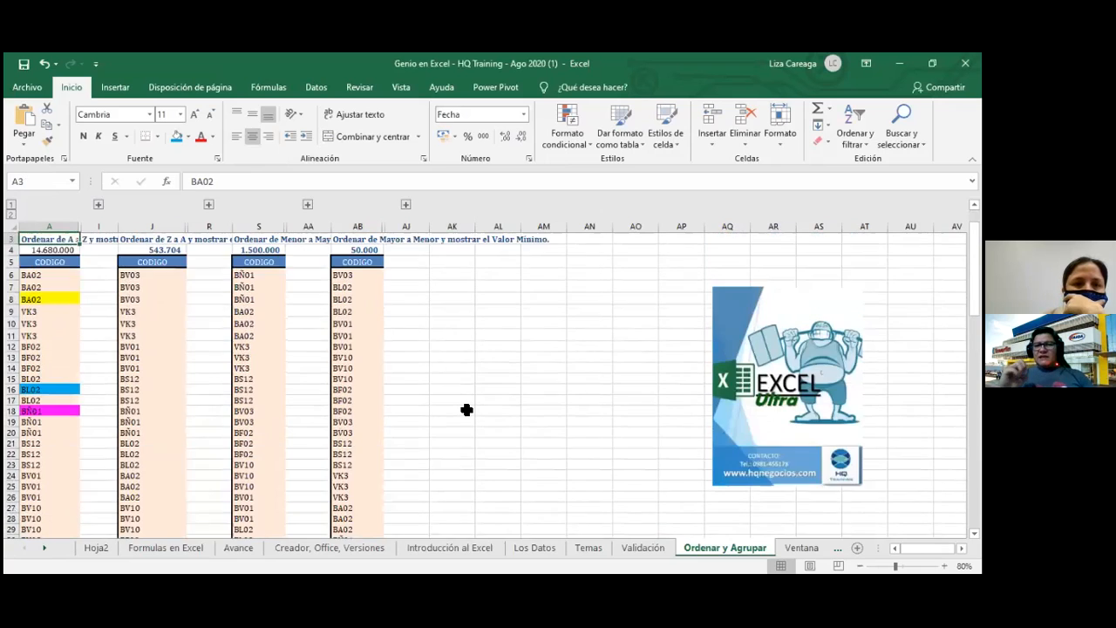
pyautogui.press('Up')
pyautogui.press('Up')
pyautogui.press('Down')
pyautogui.press('Down')
pyautogui.press('Down')
pyautogui.press('Down')
pyautogui.press('Down')
pyautogui.press('Down')
pyautogui.press('Down')
pyautogui.press('Down')
pyautogui.press('Down')
pyautogui.press('Down')
pyautogui.press('Down')
pyautogui.press('Down')
pyautogui.press('Down')
pyautogui.press('Down')
pyautogui.press('Down')
pyautogui.press('Down')
pyautogui.press('Down')
pyautogui.press('Down')
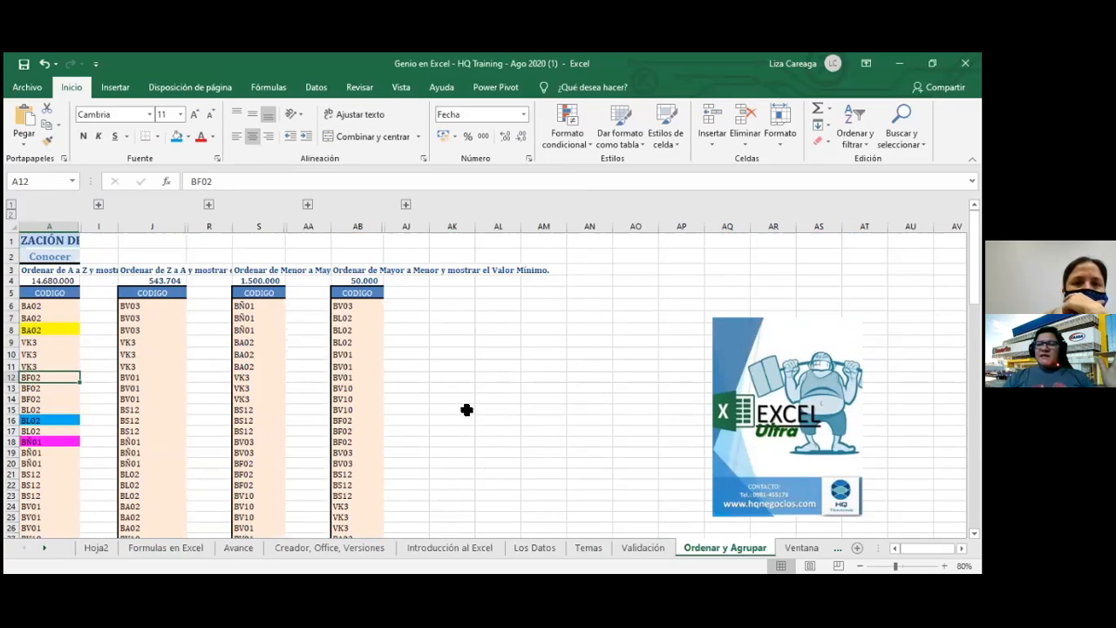
# Move down the codes in column A and across the neighbouring code columns to review the collapsed groups
pyautogui.press('Down')
pyautogui.press('Down')
pyautogui.press('Down')
pyautogui.press('Right')
pyautogui.press('Right')
pyautogui.press('Right')
pyautogui.press('Left')
pyautogui.press('Left')
pyautogui.press('Left')
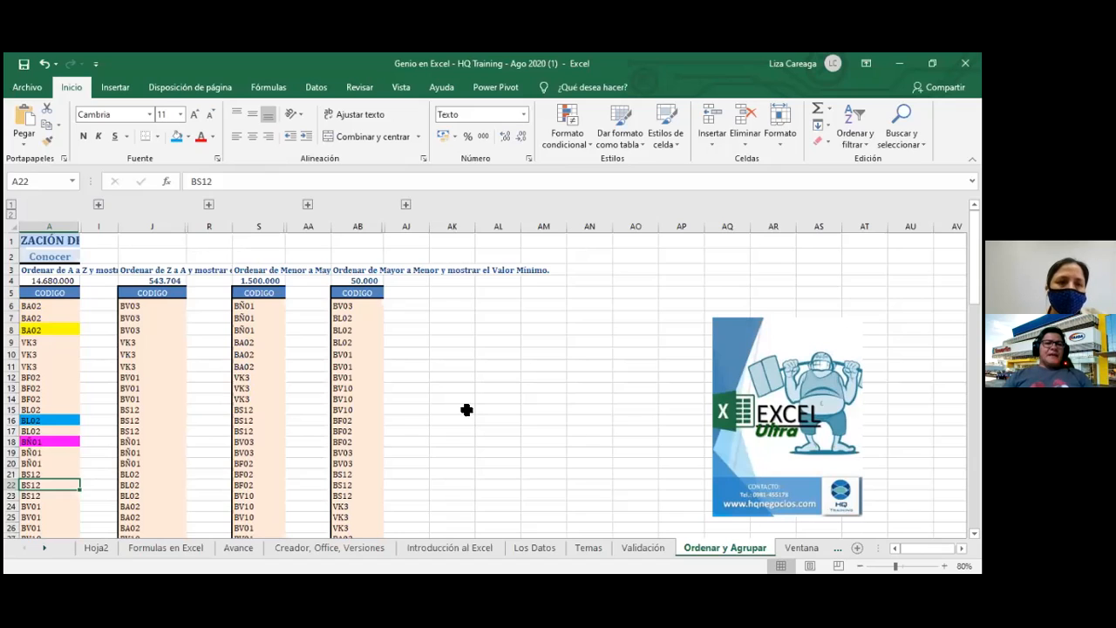
# Expand all the column groups and fit the width of the FECHA column H to its dates
pyautogui.click(10, 214)
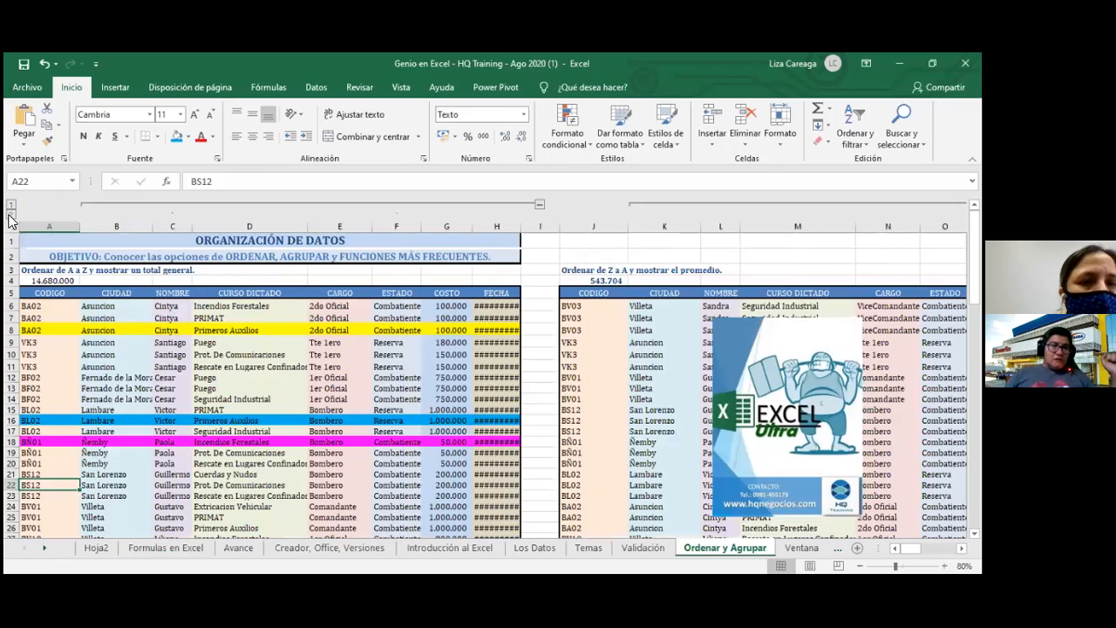
pyautogui.doubleClick(521, 226)
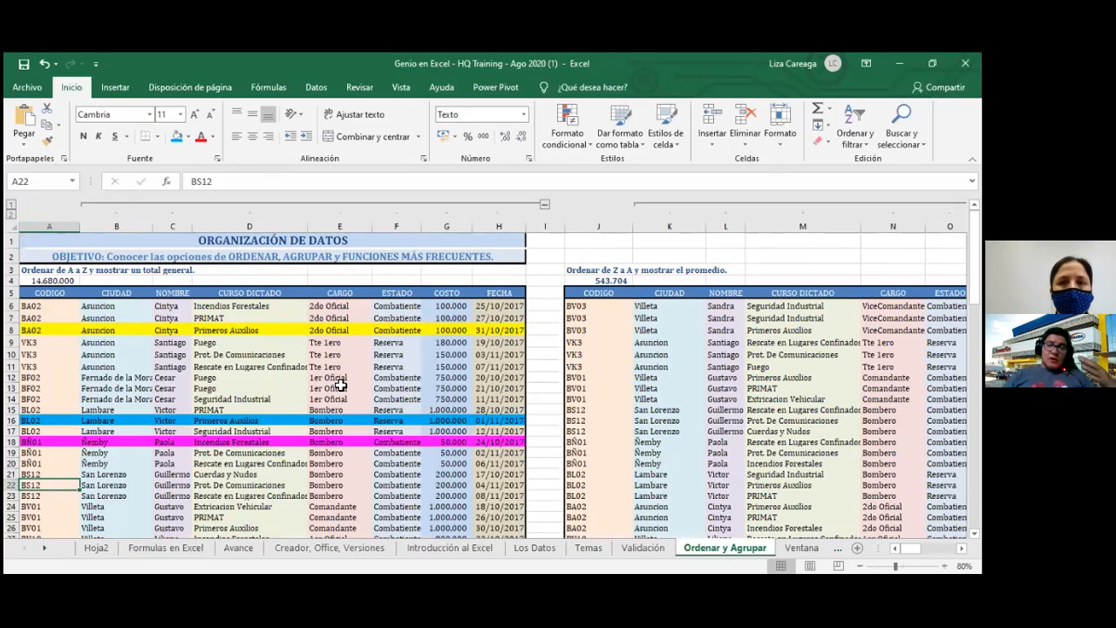
# Look through the tables further down the sheet, including BASE DE DATOS DE TRABAJO and the records down to row 94
pyautogui.scroll(-1, 340, 384)
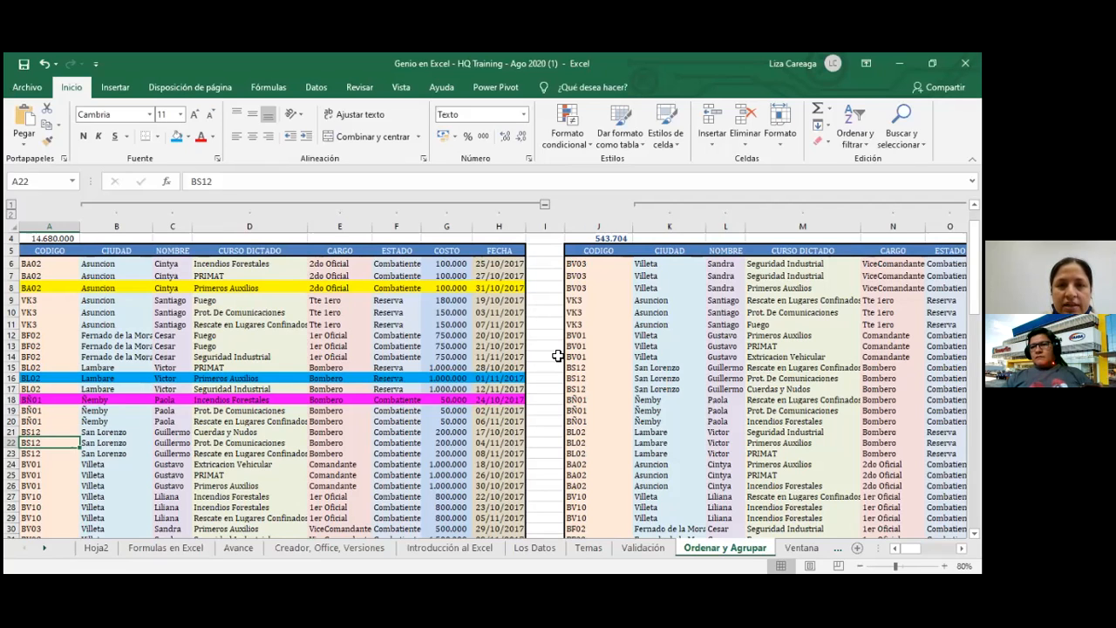
pyautogui.hotkey('alt', 'Tab')
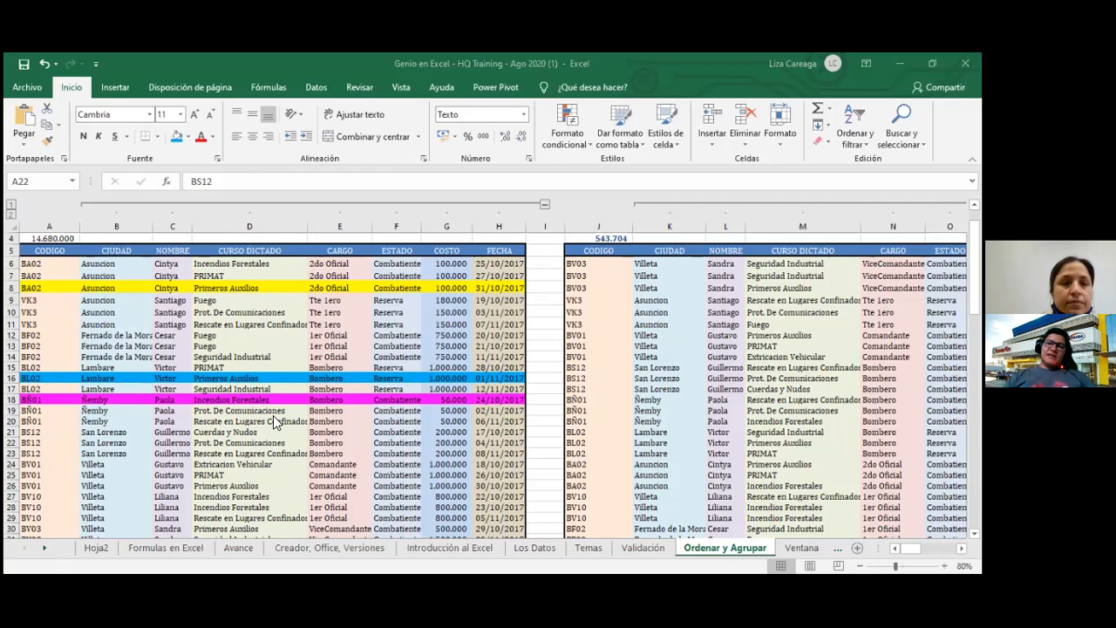
pyautogui.scroll(-9, 340, 420)
pyautogui.scroll(3, 340, 420)
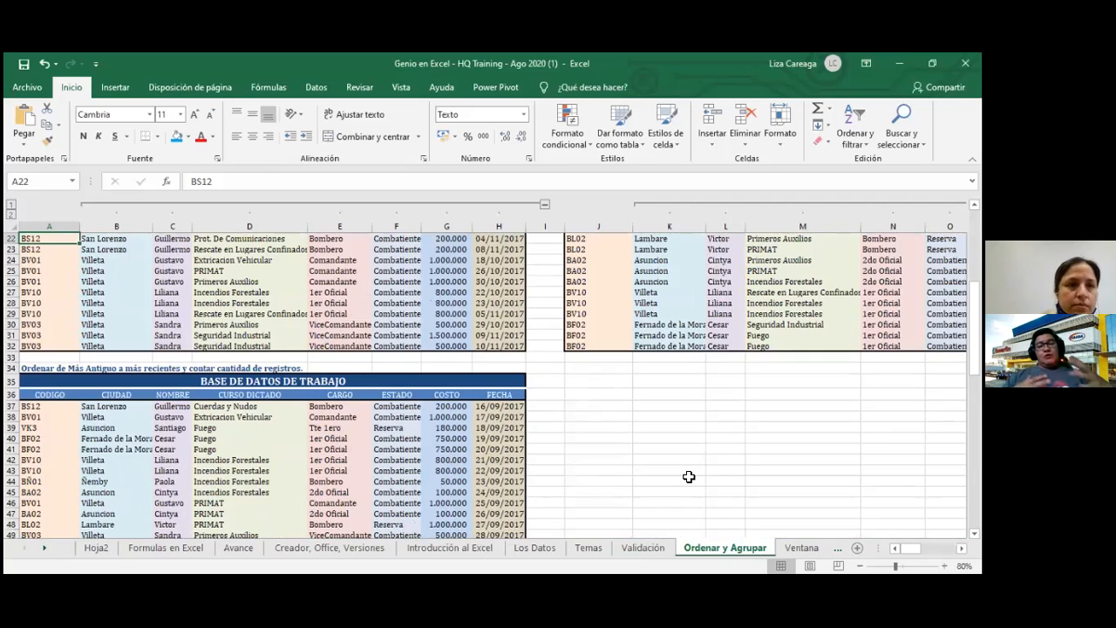
pyautogui.scroll(-4, 326, 503)
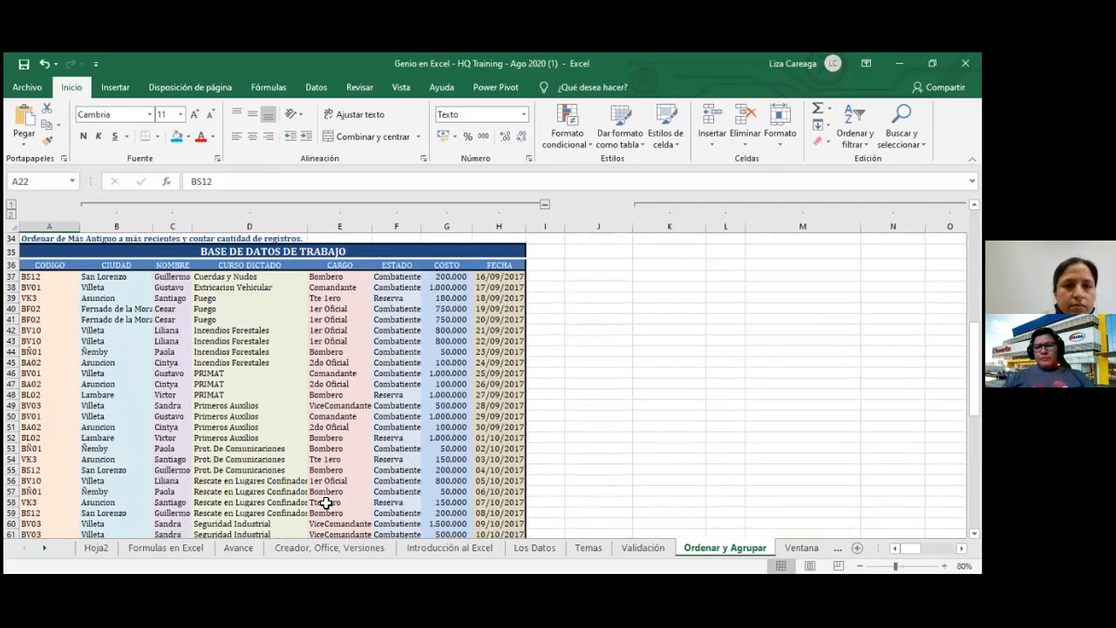
pyautogui.scroll(-12, 326, 503)
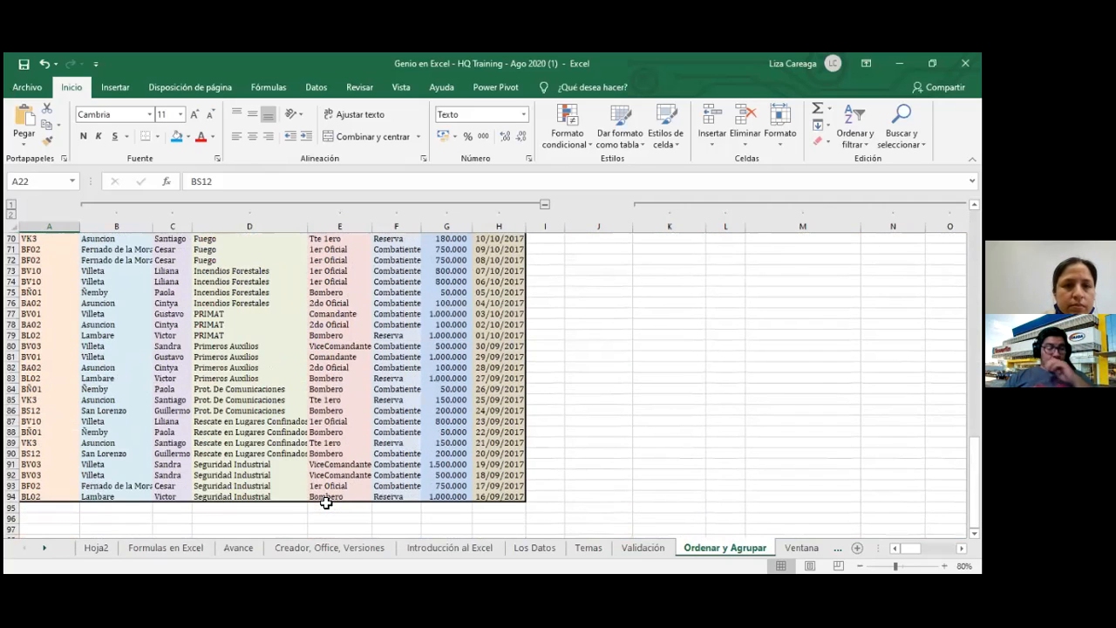
pyautogui.scroll(12, 326, 503)
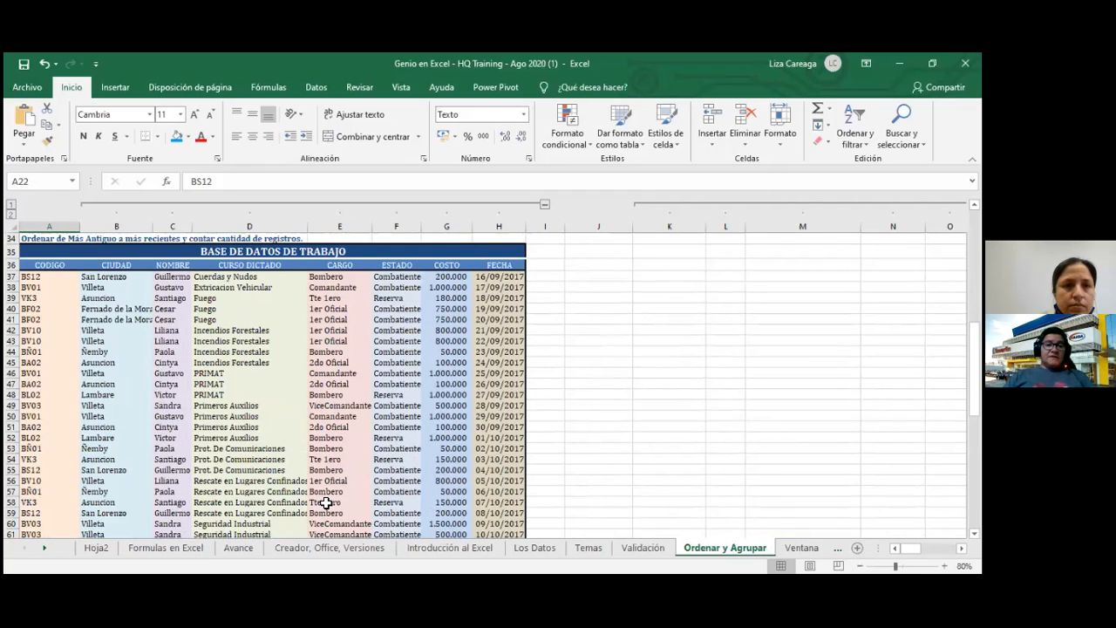
pyautogui.scroll(3, 326, 503)
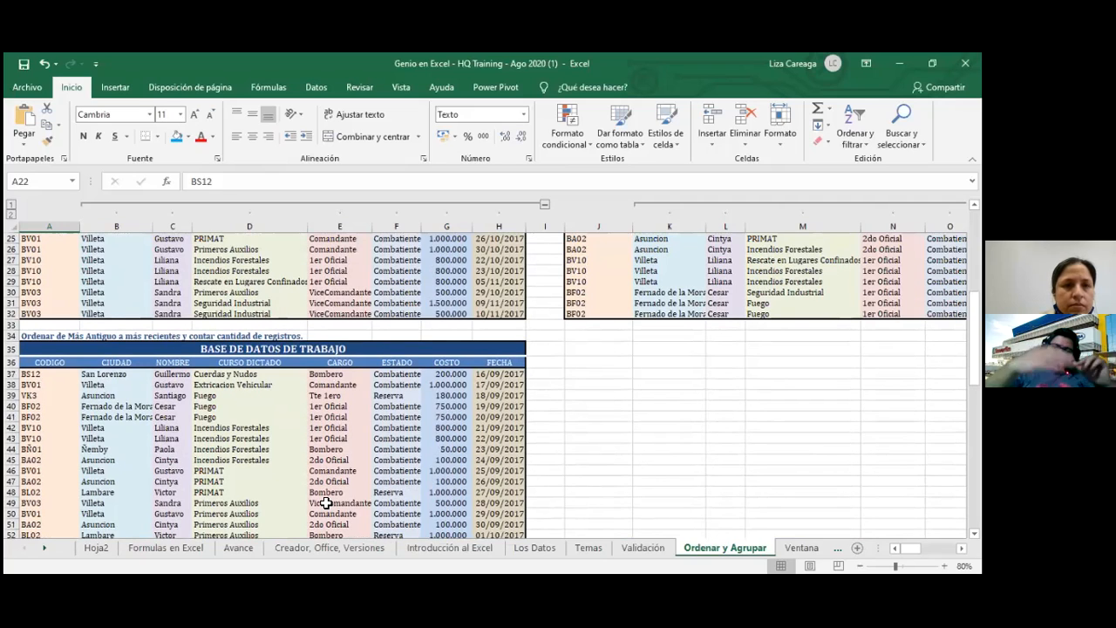
# Fit the width of the CIUDAD column B to its city names
pyautogui.doubleClick(154, 227)
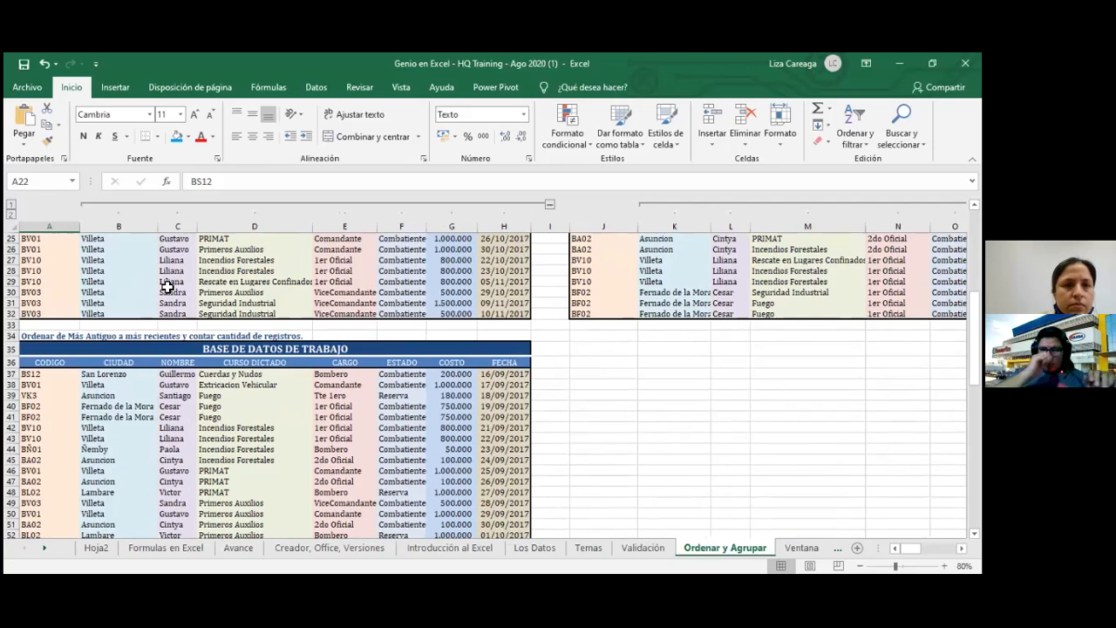
pyautogui.scroll(8, 166, 287)
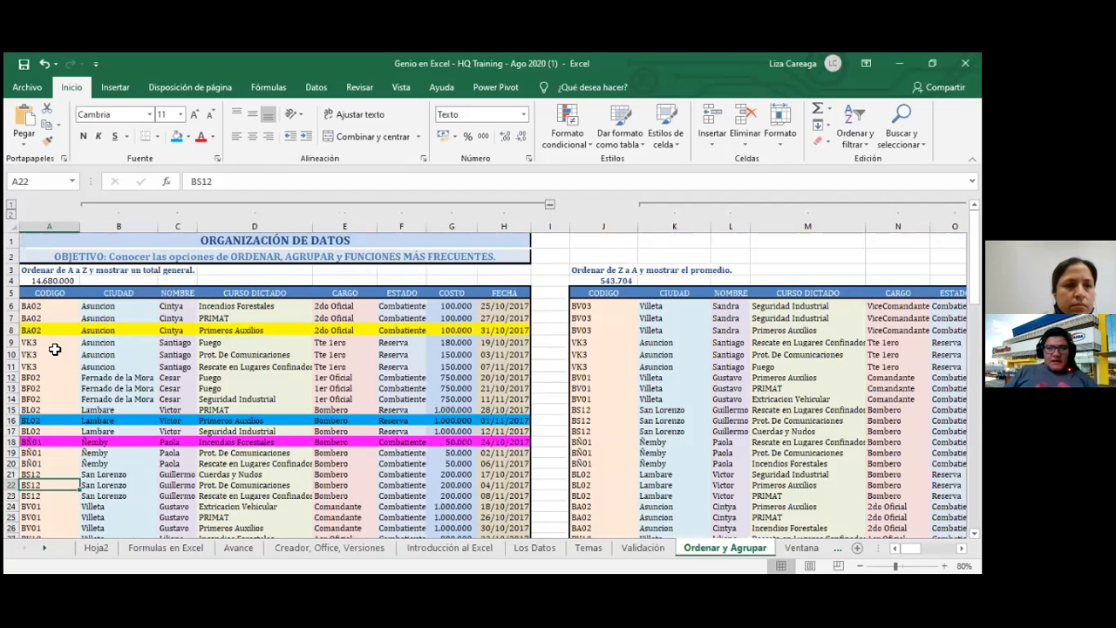
# Select the whole rows 6 to 32 of the upper tables, group them, and collapse the row group
pyautogui.click(14, 306)
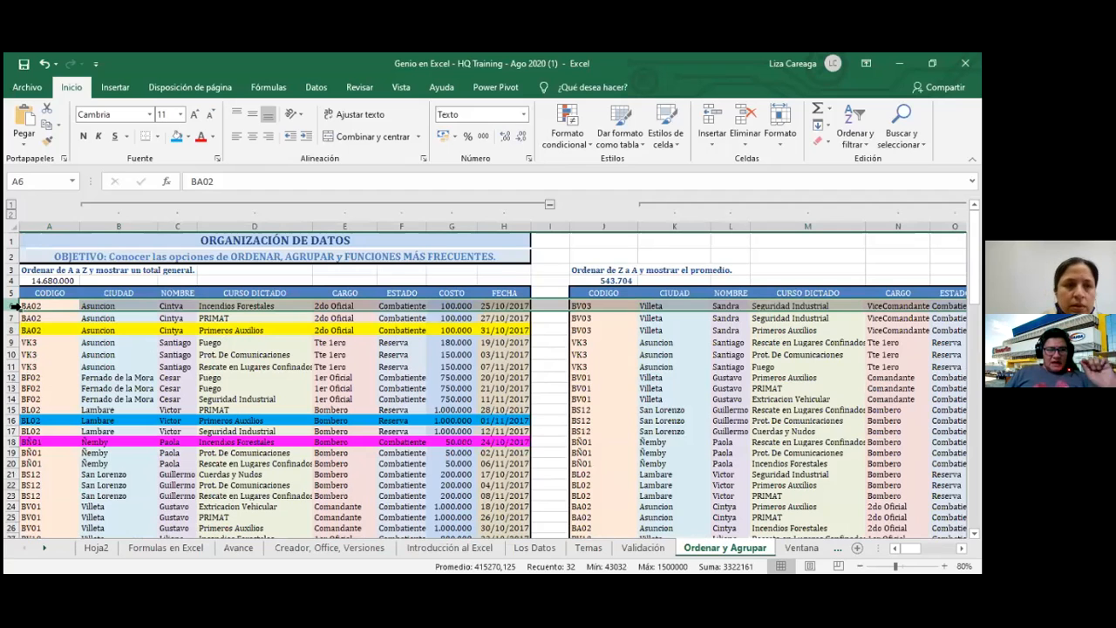
pyautogui.moveTo(14, 306); pyautogui.dragTo(10, 304)
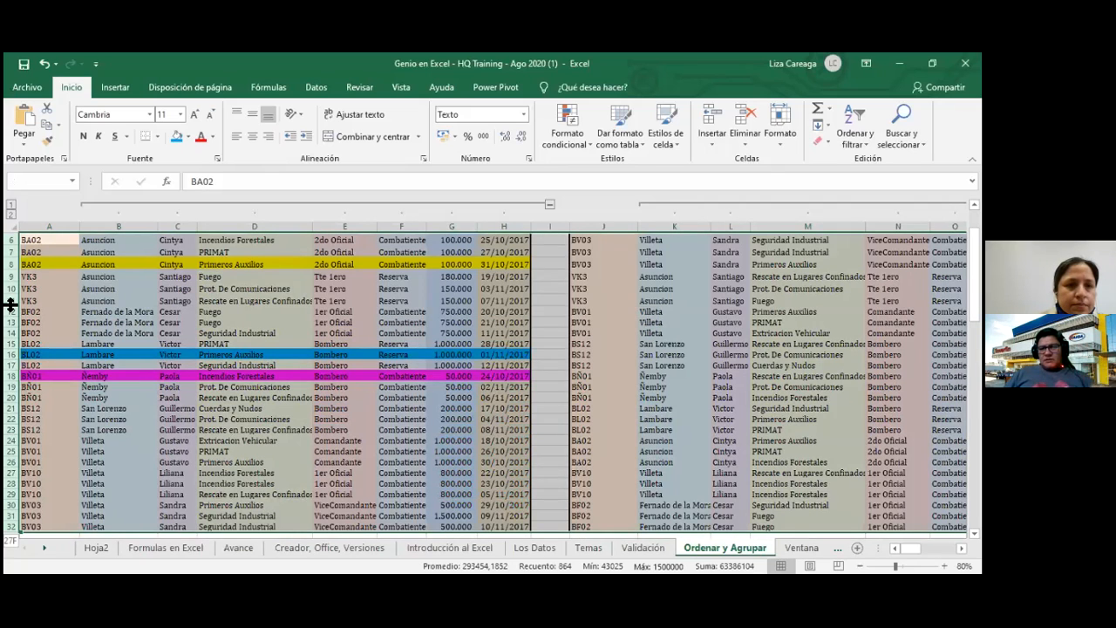
pyautogui.moveTo(10, 303); pyautogui.dragTo(10, 303)
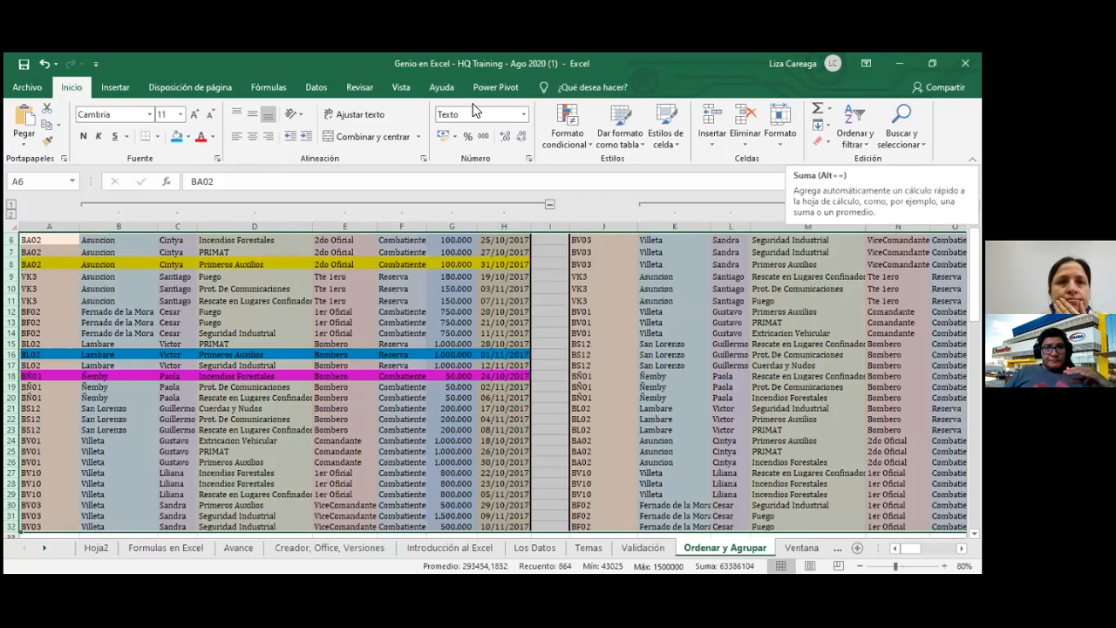
pyautogui.click(315, 88)
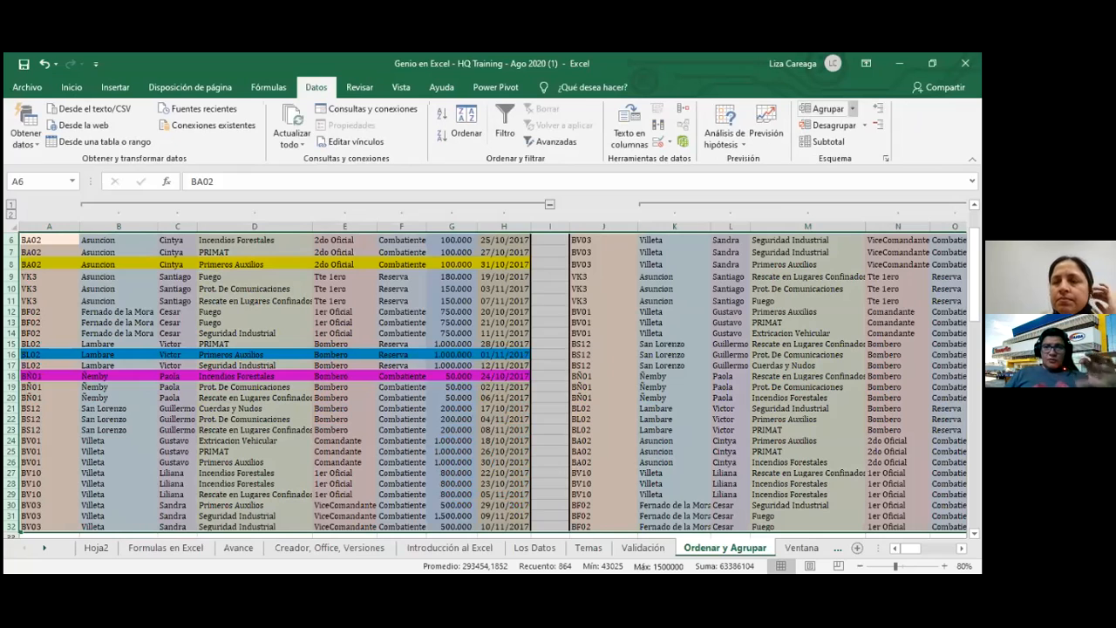
pyautogui.click(852, 108)
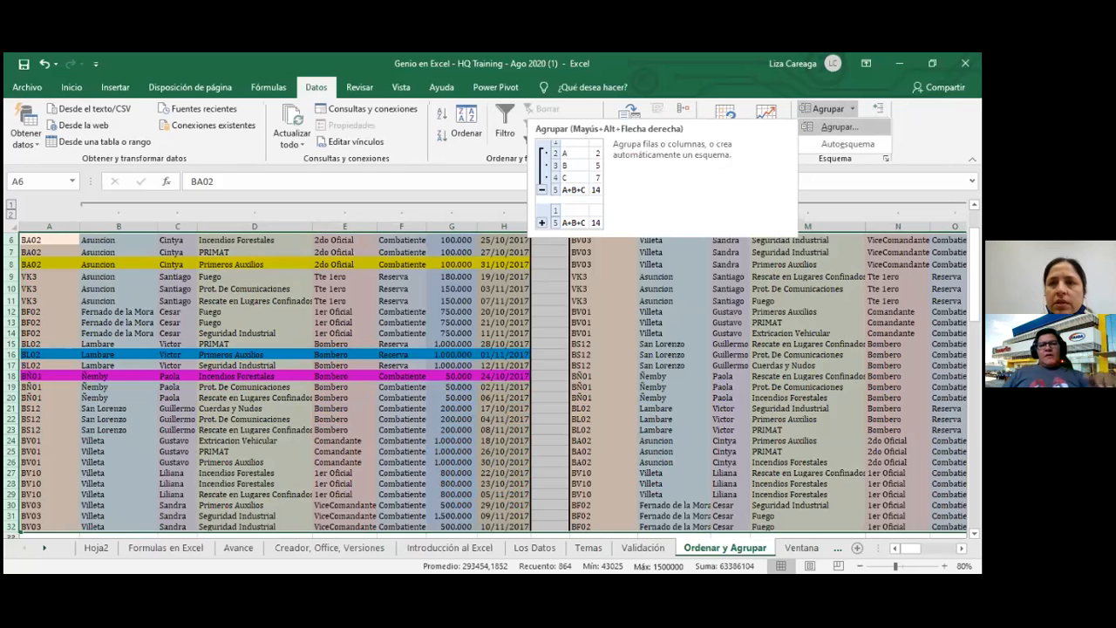
pyautogui.click(847, 143)
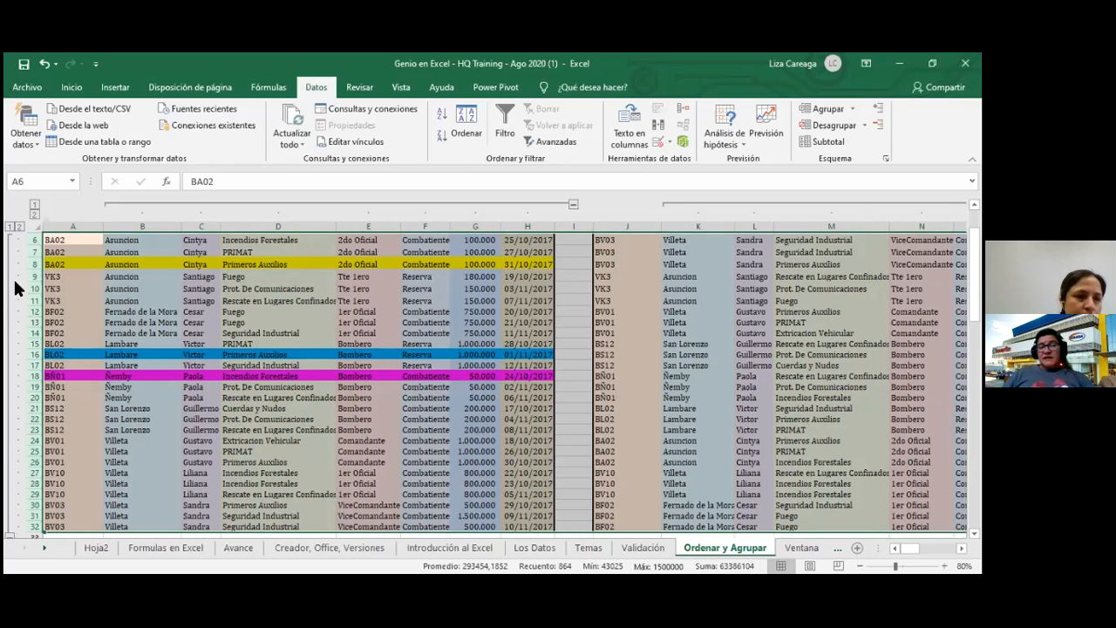
pyautogui.scroll(-2, 22, 449)
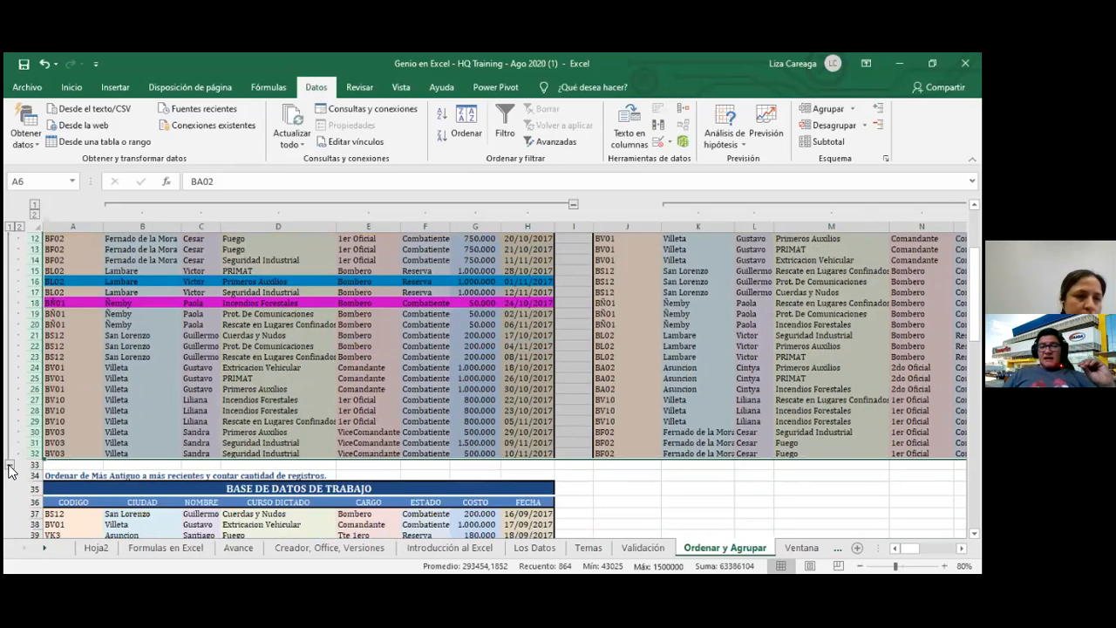
pyautogui.click(8, 469)
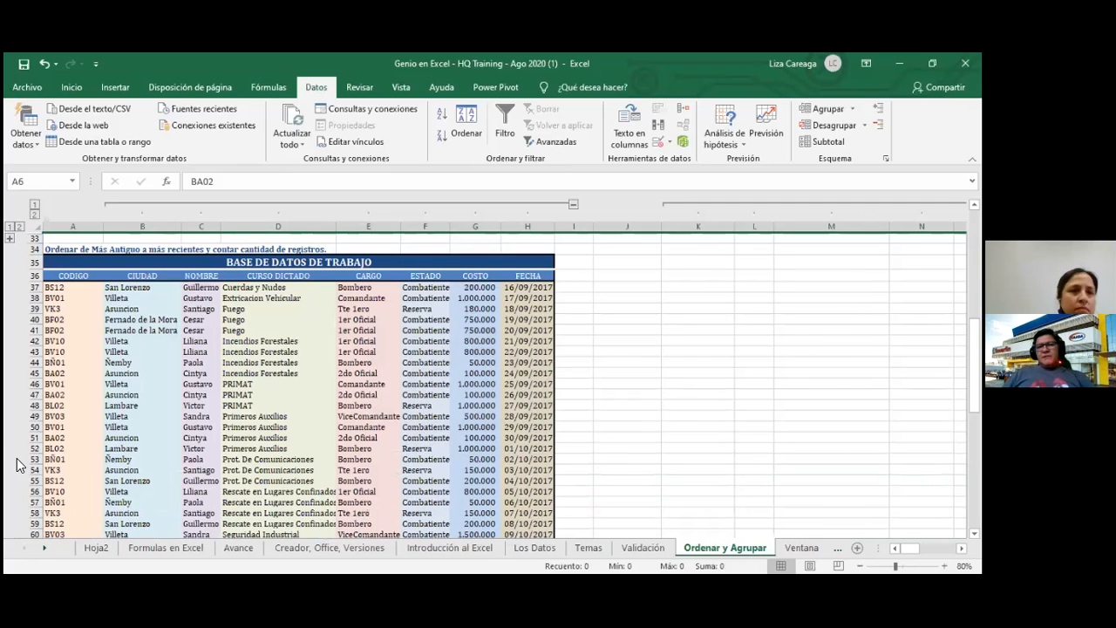
# Try to sort the BASE DE DATOS DE TRABAJO table by CIUDAD in ascending order, and dismiss the resulting dialog
pyautogui.scroll(2, 16, 464)
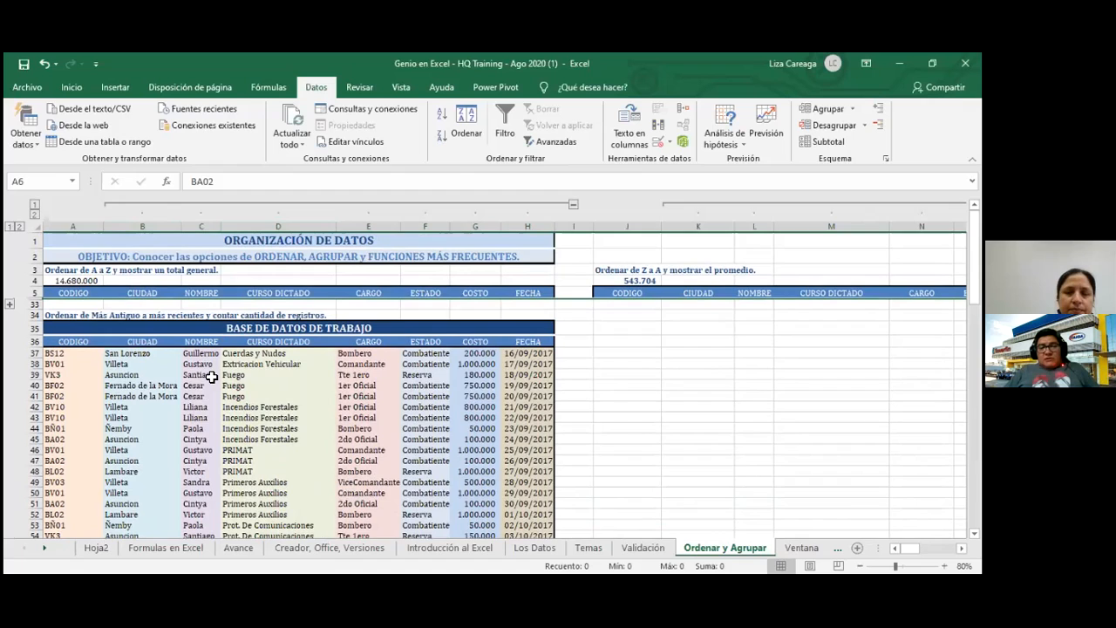
pyautogui.click(521, 355)
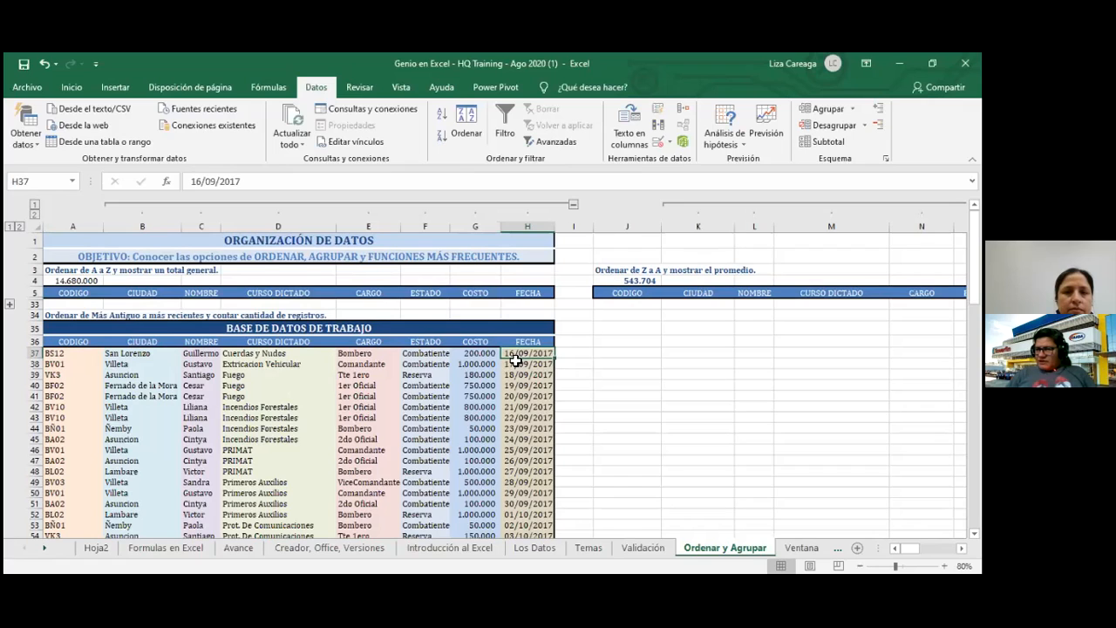
pyautogui.click(122, 364)
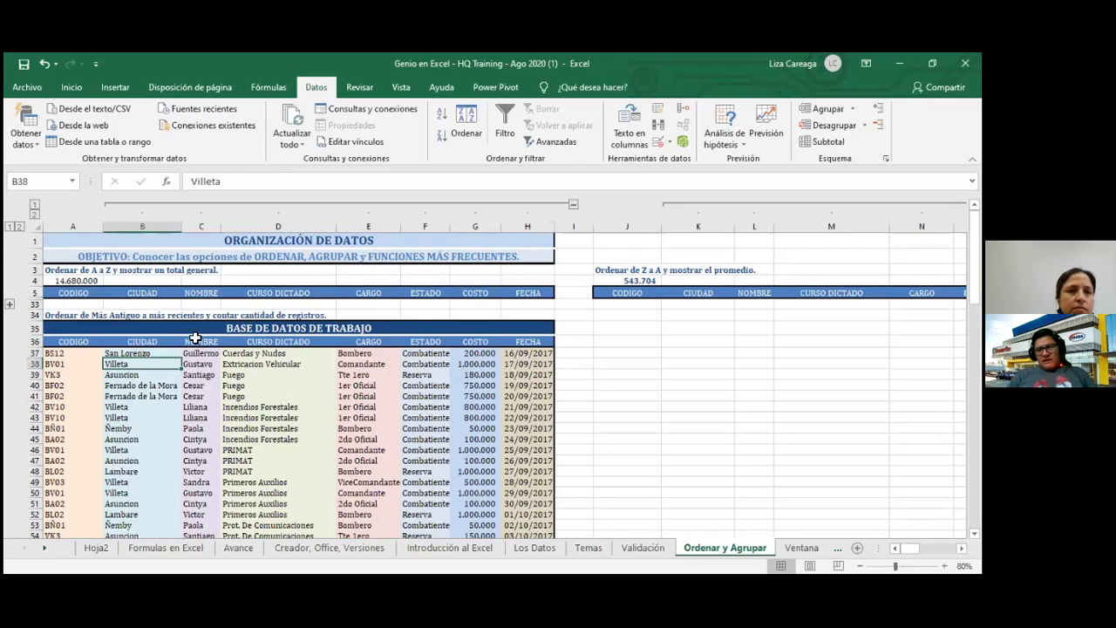
pyautogui.click(440, 118)
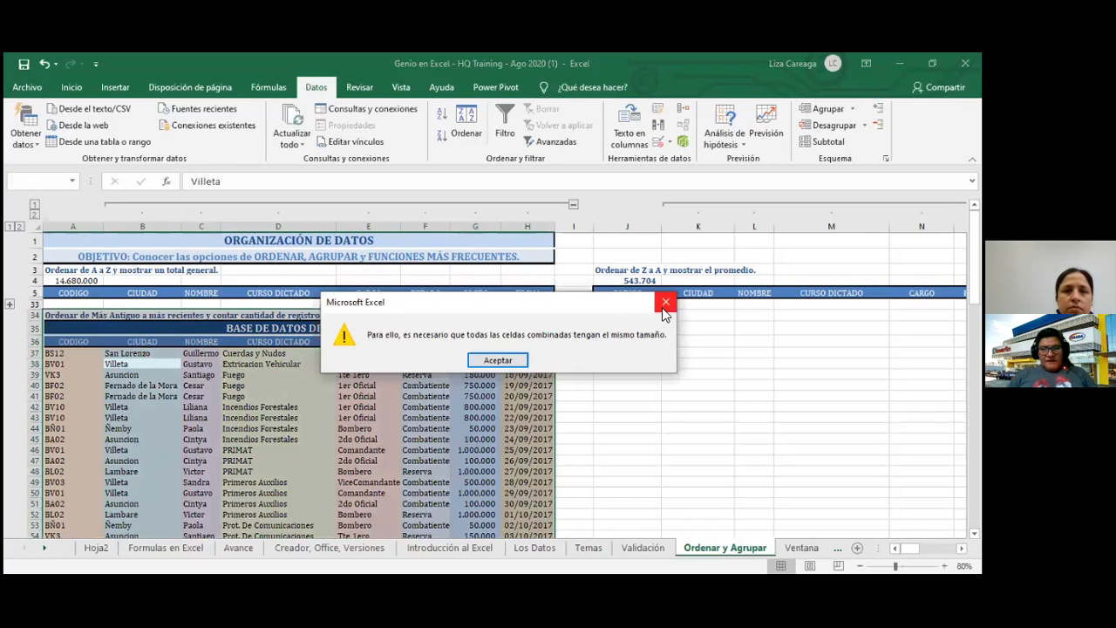
pyautogui.click(664, 305)
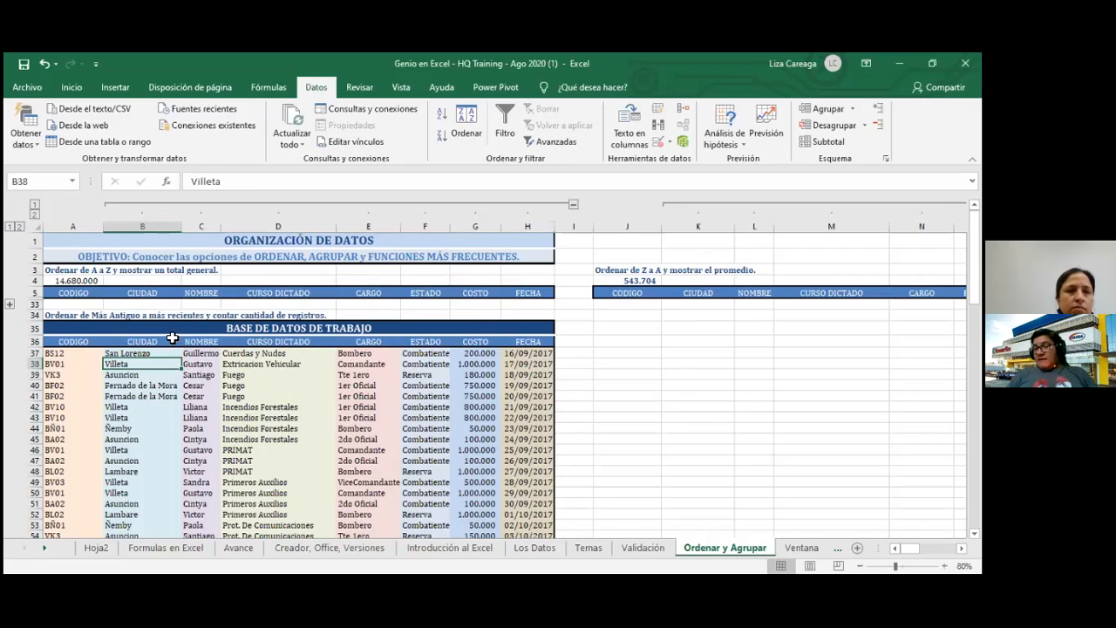
# Insert a blank row above the BASE DE DATOS DE TRABAJO title in row 35, and undo the insertion
pyautogui.click(27, 328)
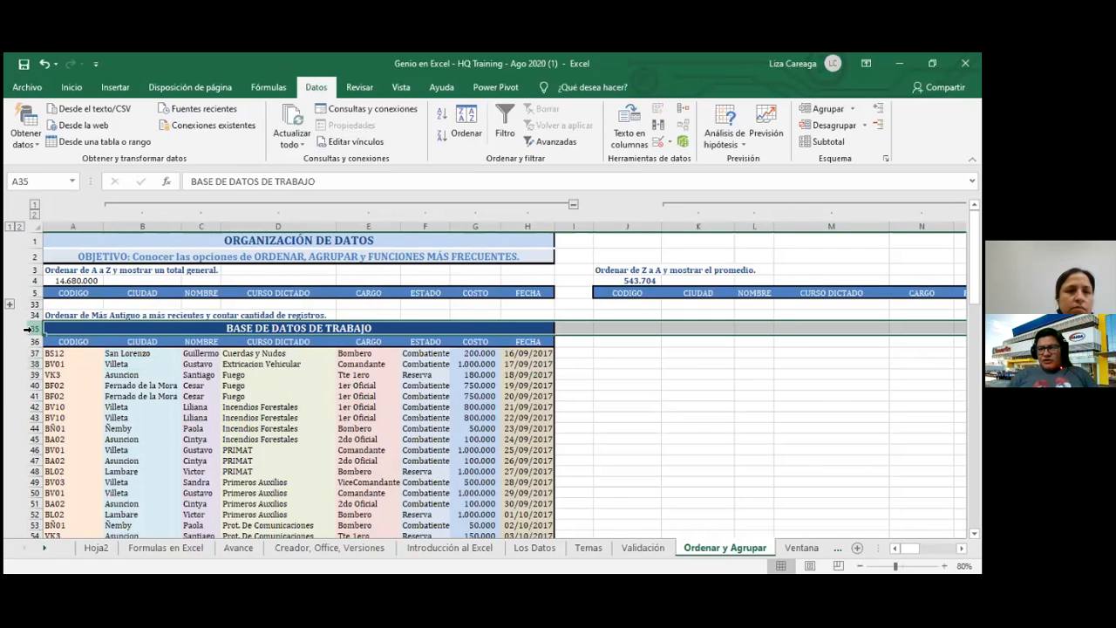
pyautogui.rightClick(28, 328)
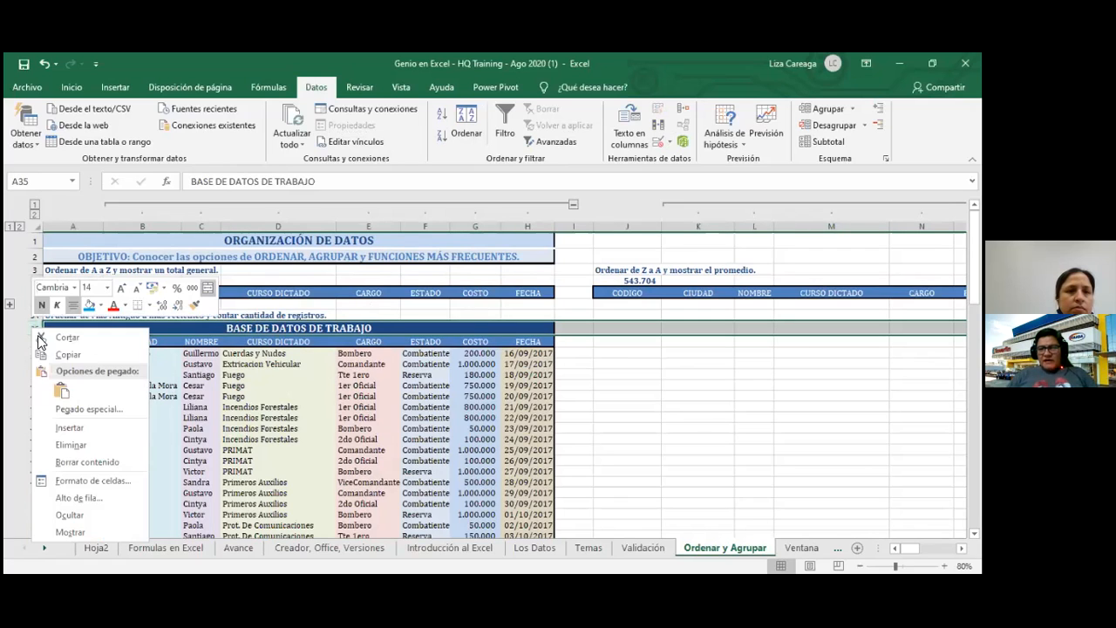
pyautogui.click(96, 428)
pyautogui.click(650, 419)
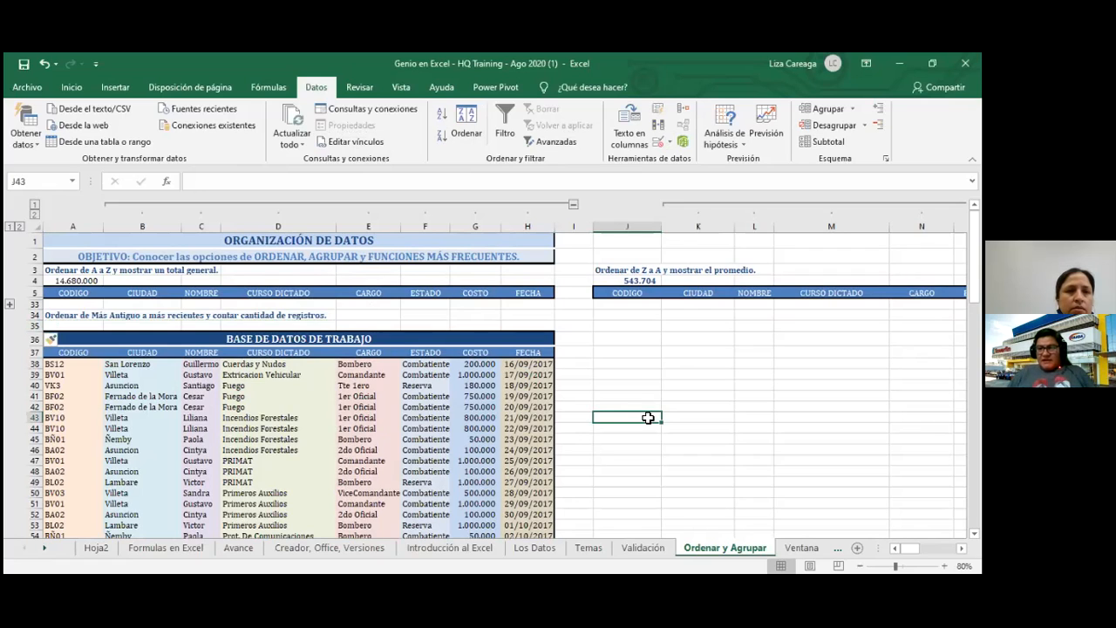
pyautogui.click(26, 325)
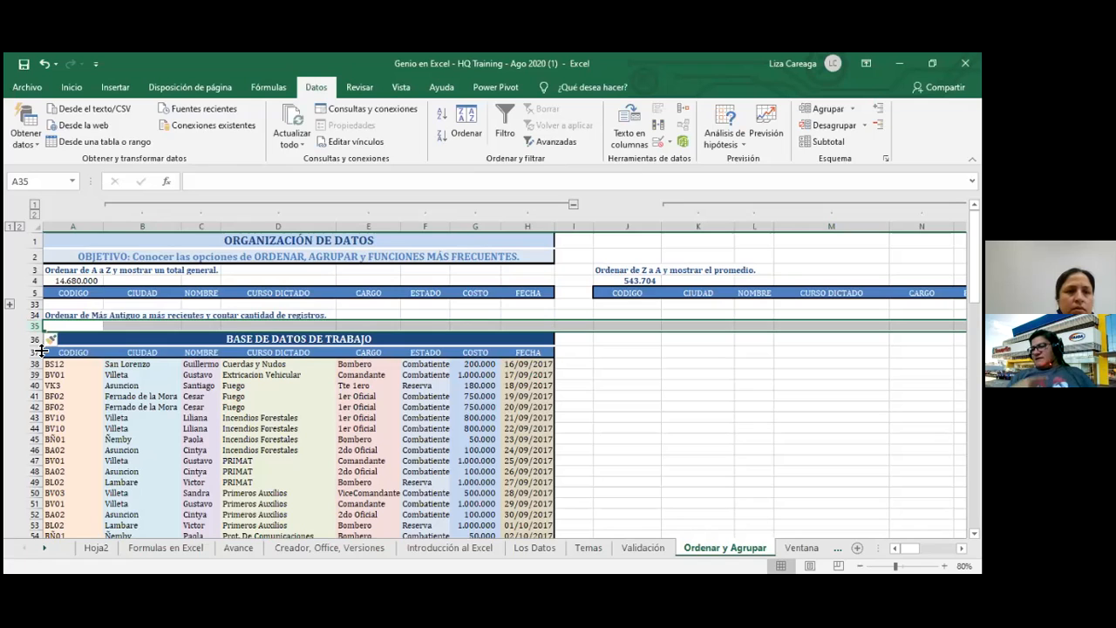
pyautogui.hotkey('ctrl', 'z')
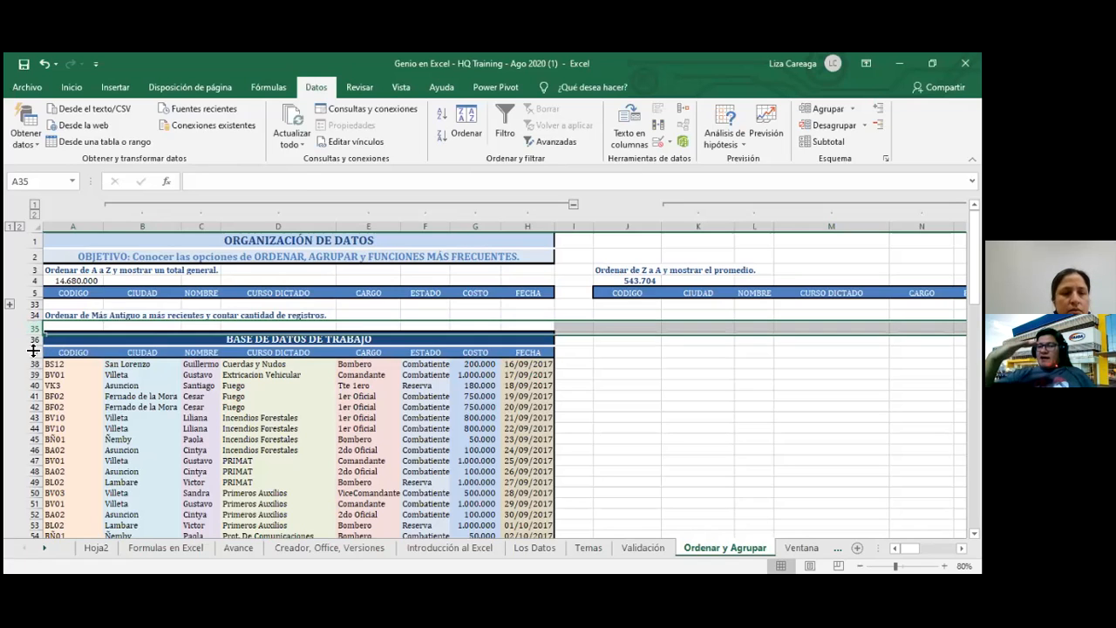
# Insert a blank row between the BASE DE DATOS DE TRABAJO title and its header row
pyautogui.click(33, 341)
pyautogui.rightClick(33, 341)
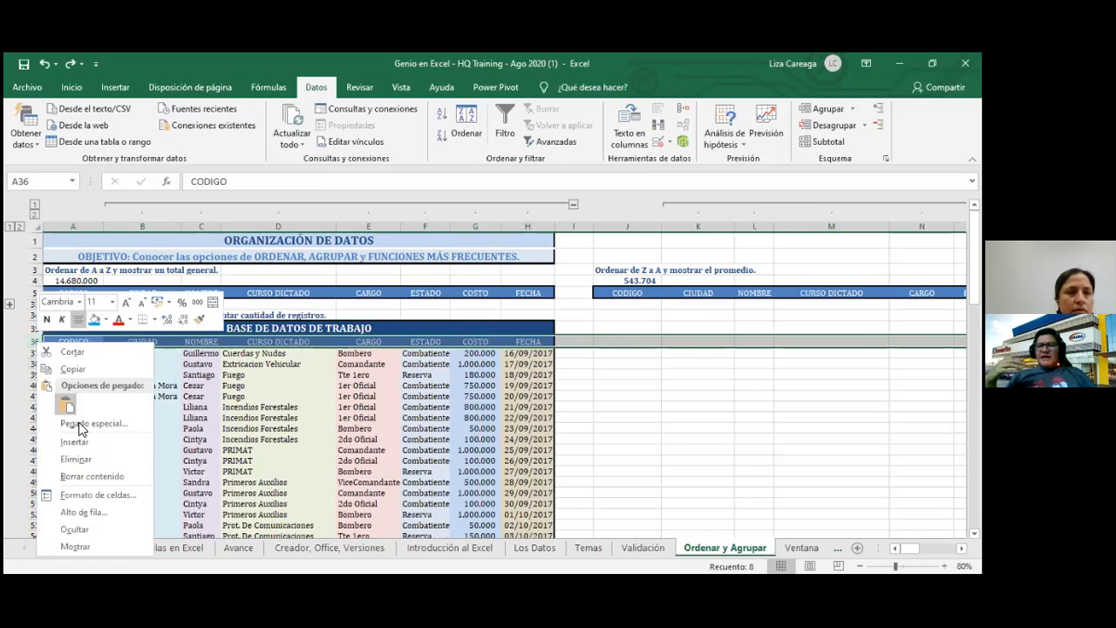
pyautogui.click(93, 438)
pyautogui.click(704, 412)
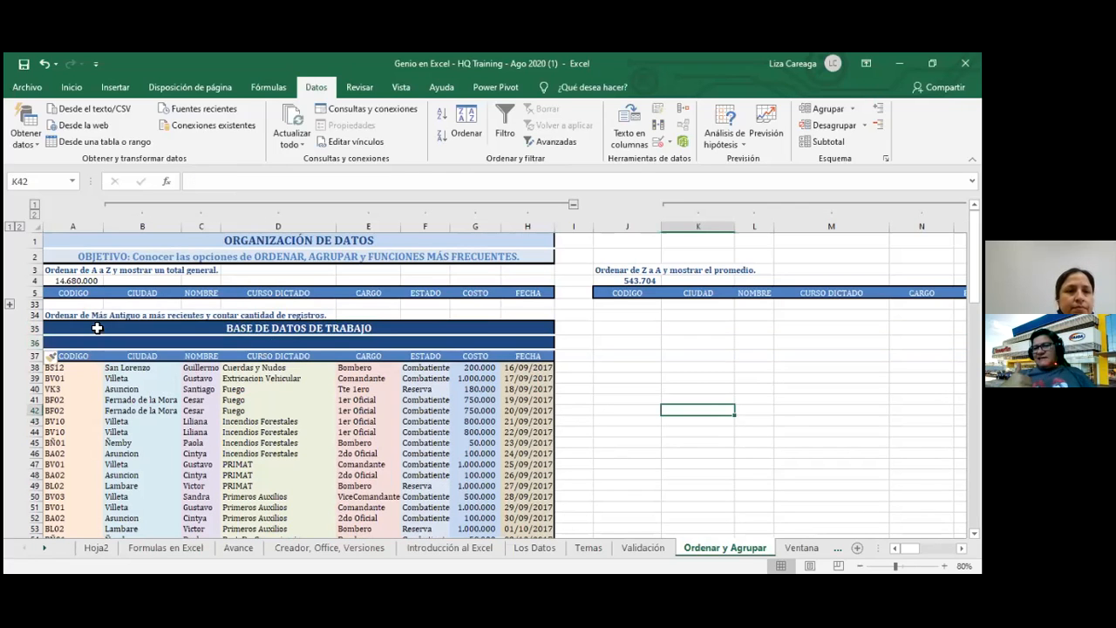
# Remove the fill colour from the blank row 36 beneath the BASE DE DATOS DE TRABAJO title
pyautogui.click(33, 342)
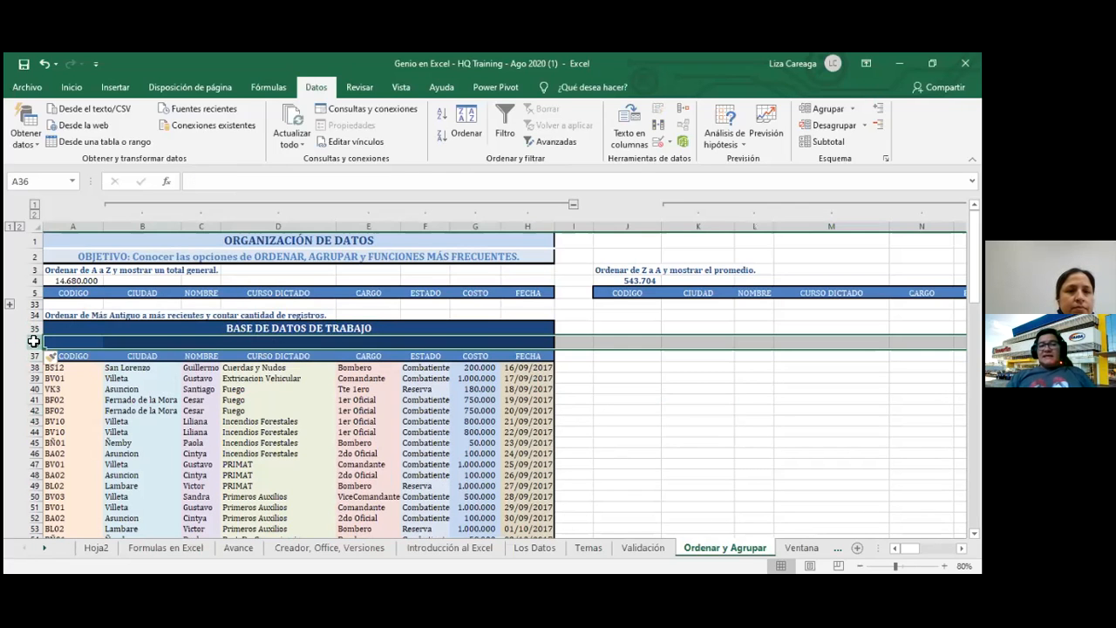
pyautogui.click(71, 87)
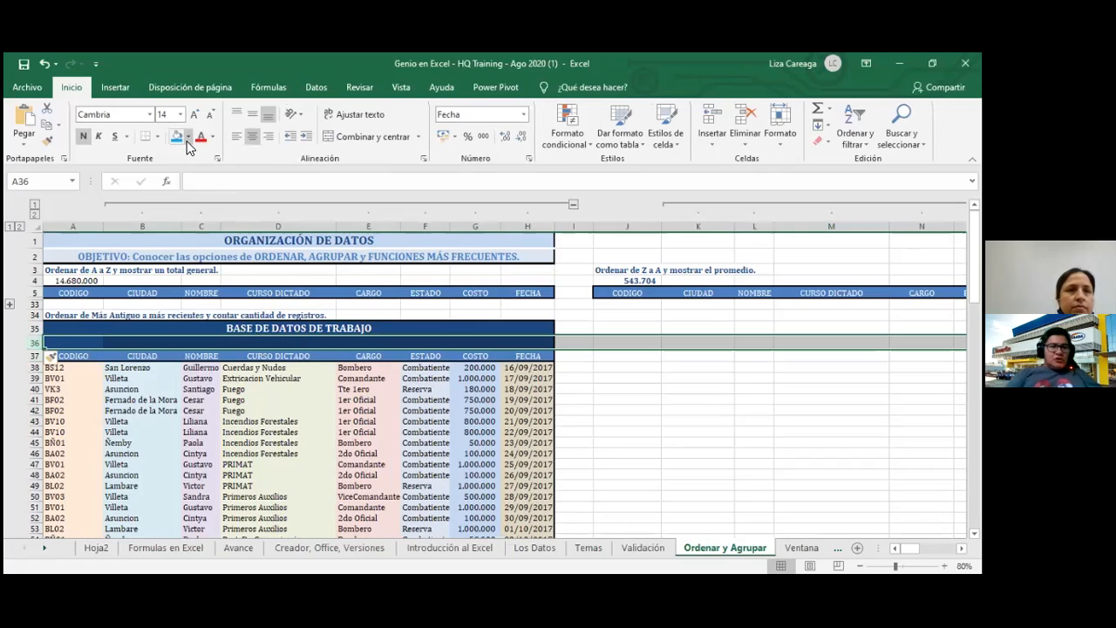
pyautogui.click(202, 266)
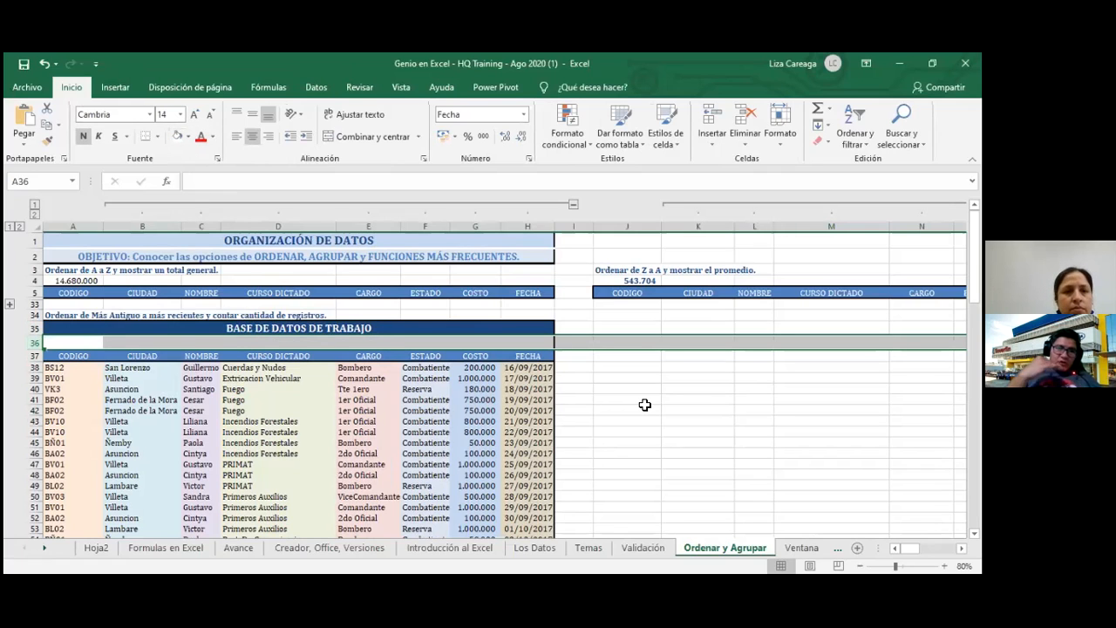
# Undo the fill removal and the insertion of the blank row beneath the BASE DE DATOS DE TRABAJO title
pyautogui.hotkey('ctrl', 'z')
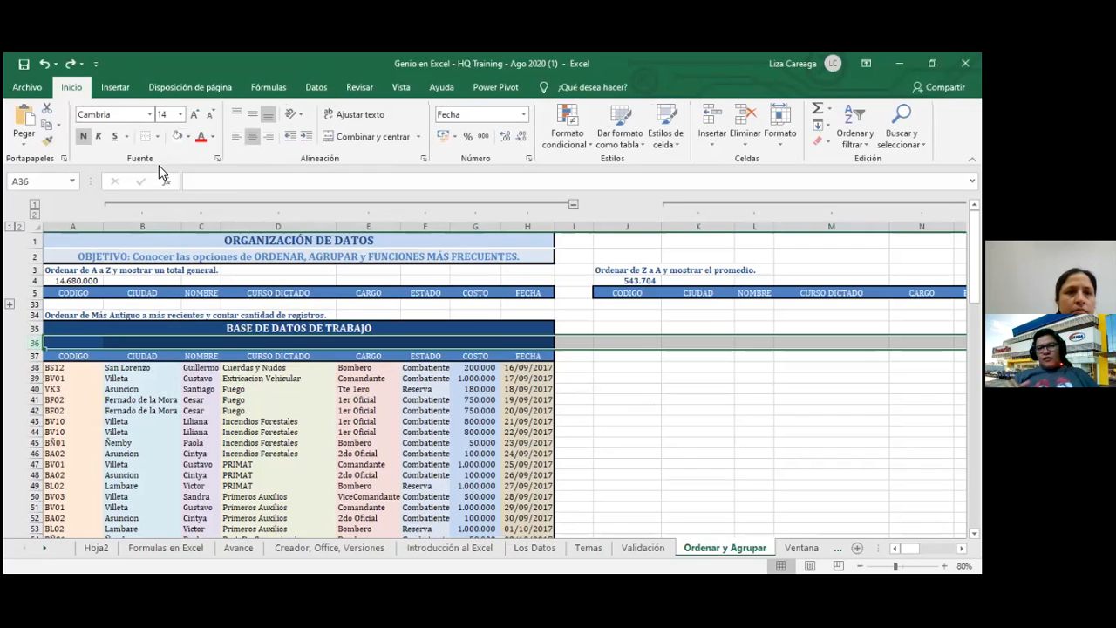
pyautogui.click(732, 375)
# Insert a blank row 36 above the CODIGO header row and clear the formatting it inherits from the title row
pyautogui.click(35, 341)
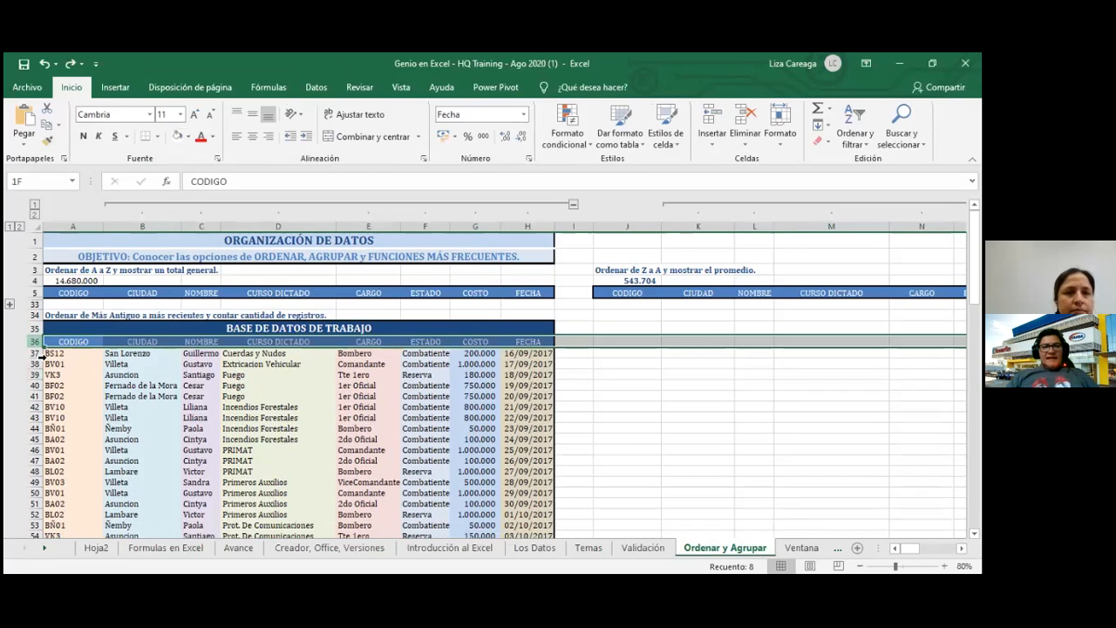
pyautogui.hotkey('ctrl', '+')
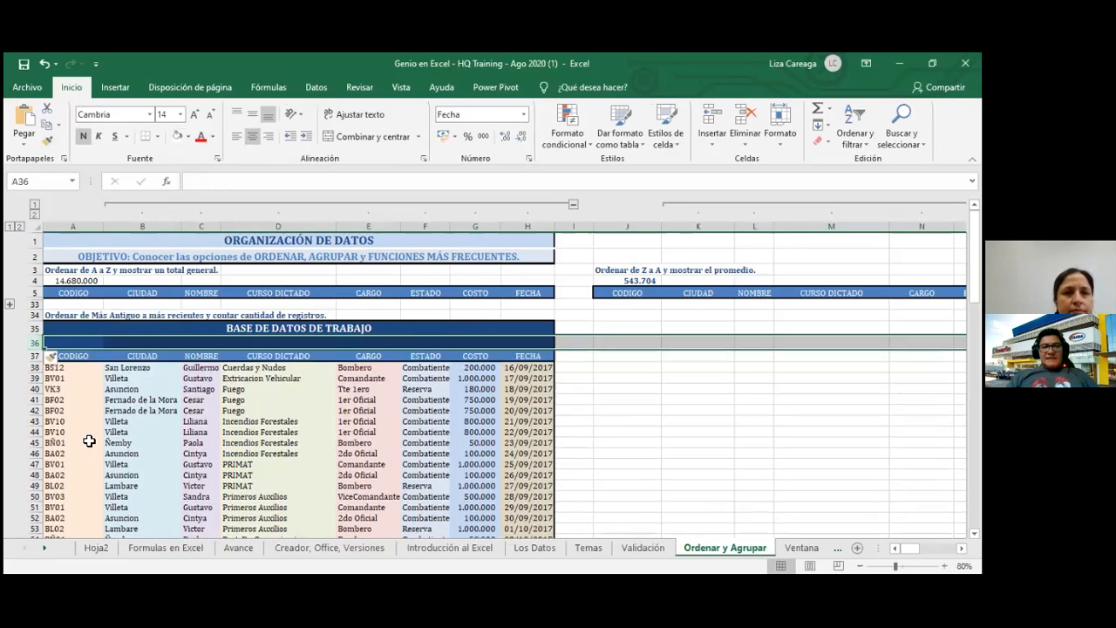
pyautogui.click(54, 359)
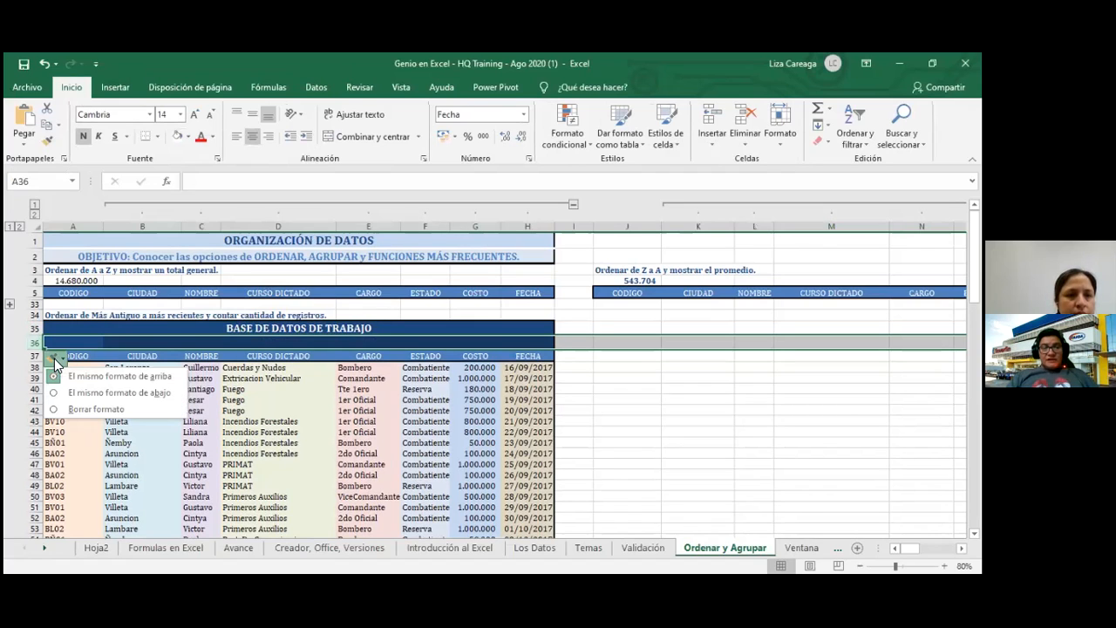
pyautogui.click(54, 409)
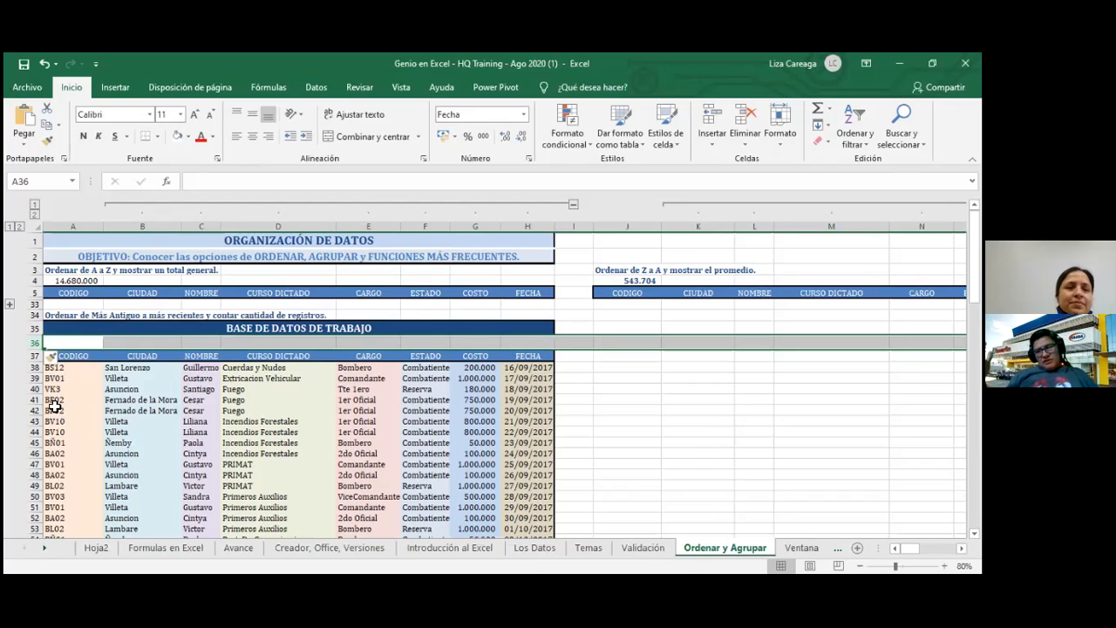
pyautogui.click(655, 399)
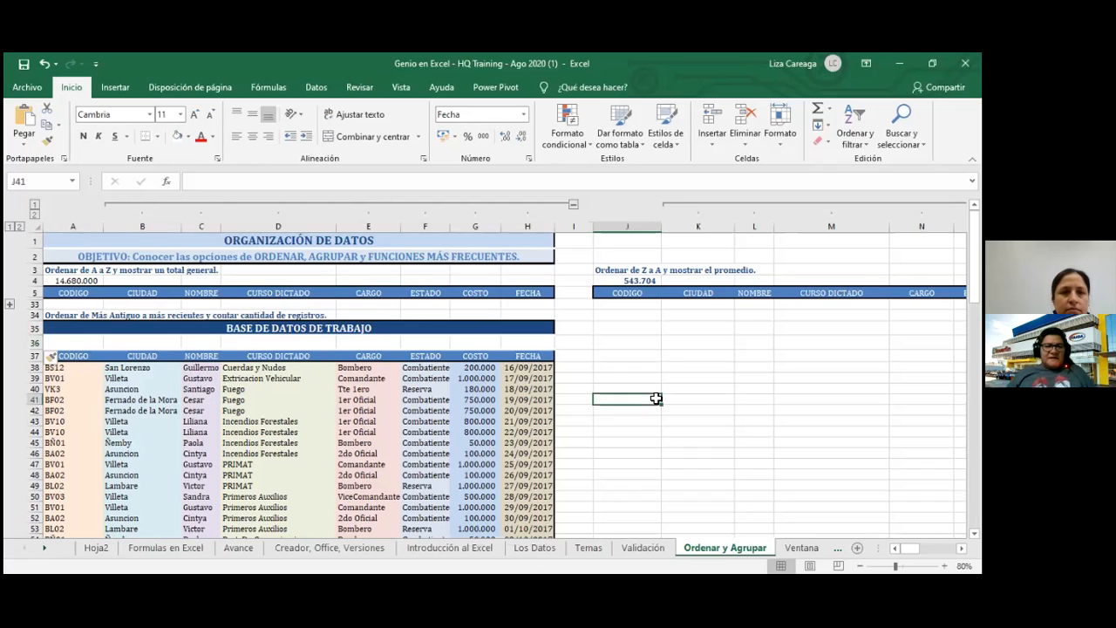
# Sort the BASE DE DATOS DE TRABAJO table by ESTADO in ascending order and review the rows down to row 64
pyautogui.click(534, 367)
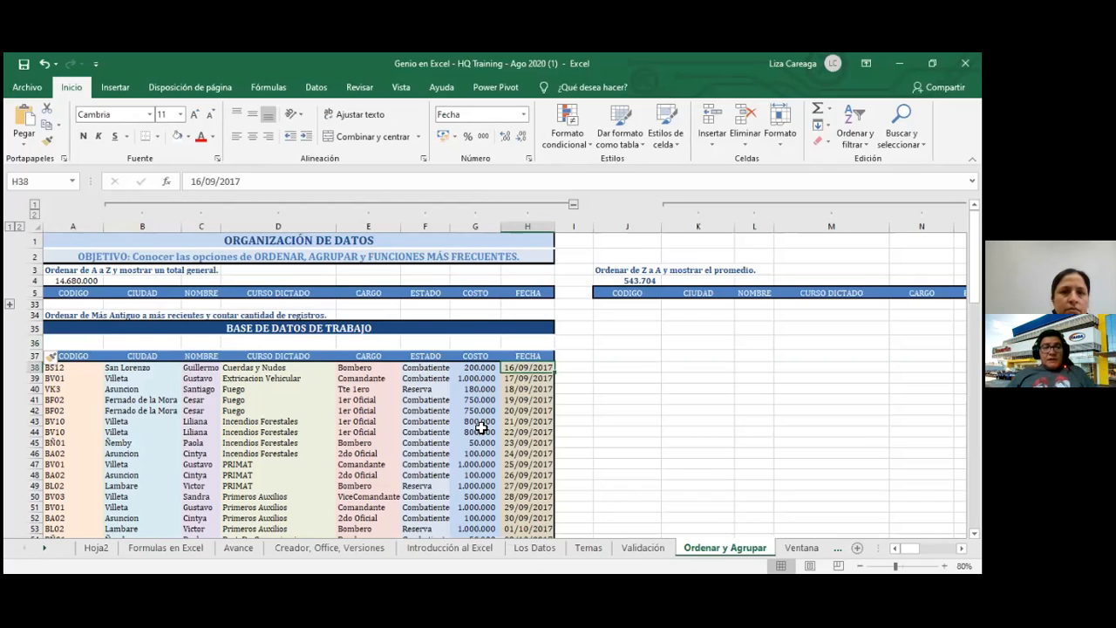
pyautogui.click(412, 379)
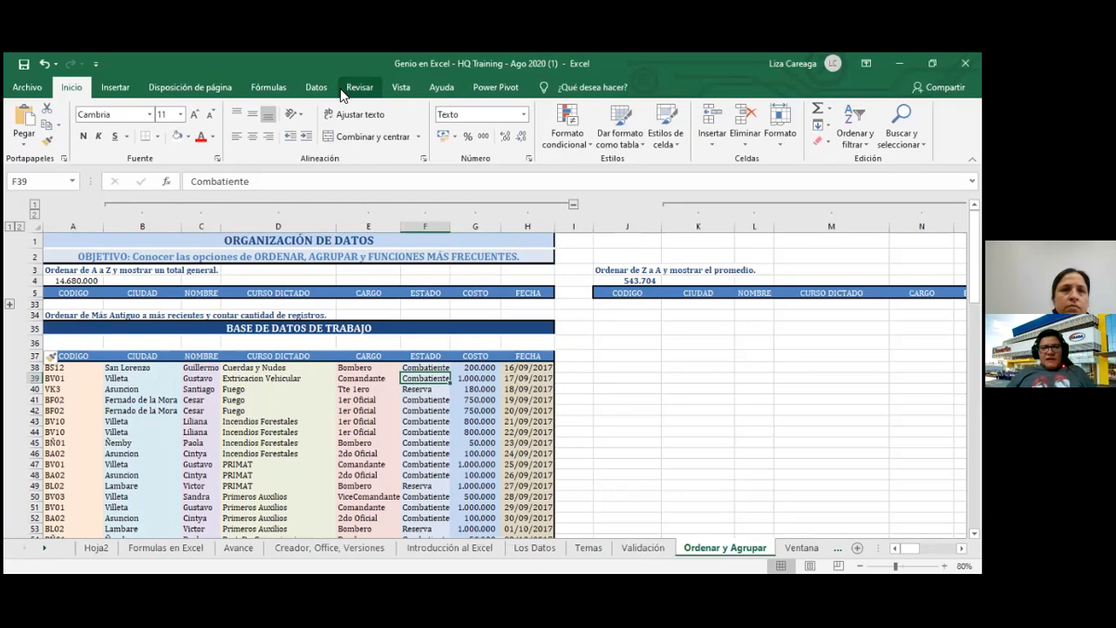
pyautogui.click(316, 87)
pyautogui.click(441, 115)
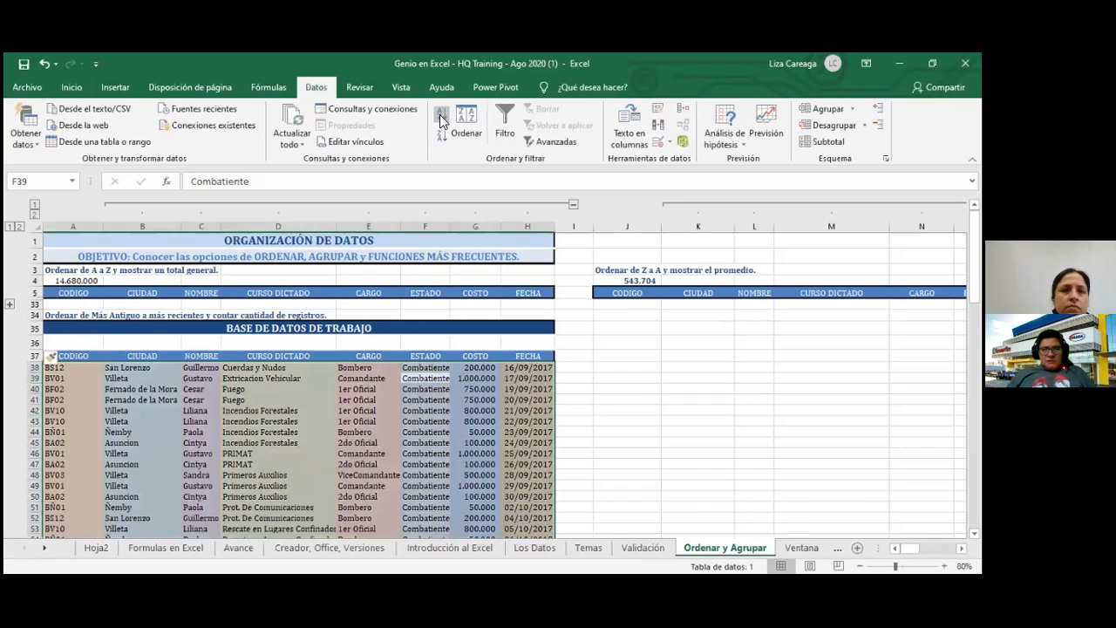
pyautogui.click(639, 405)
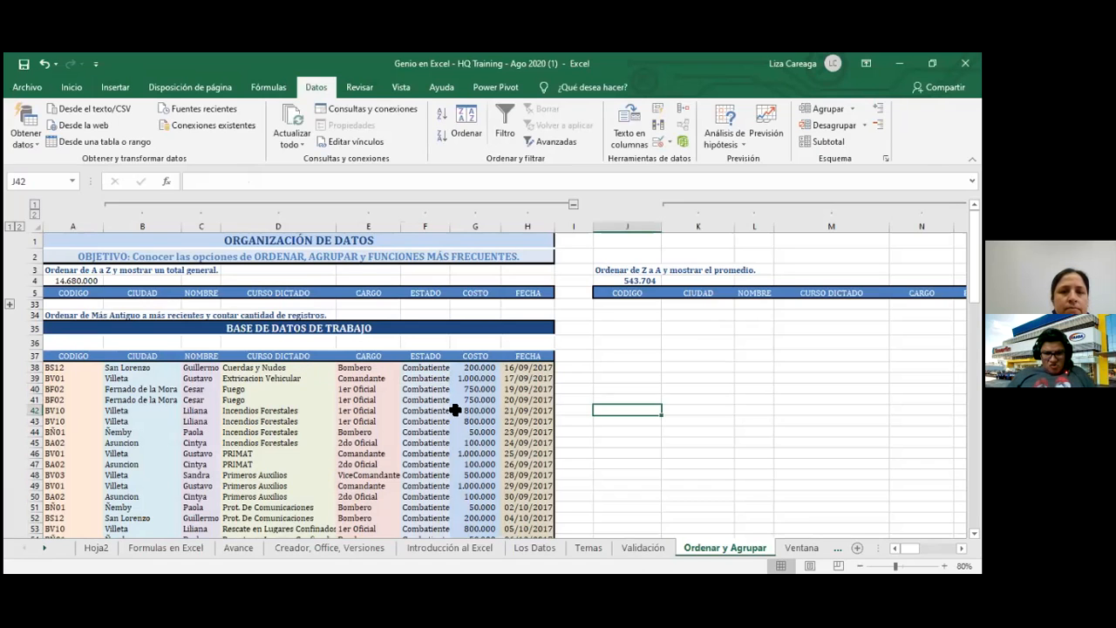
pyautogui.scroll(-3, 512, 434)
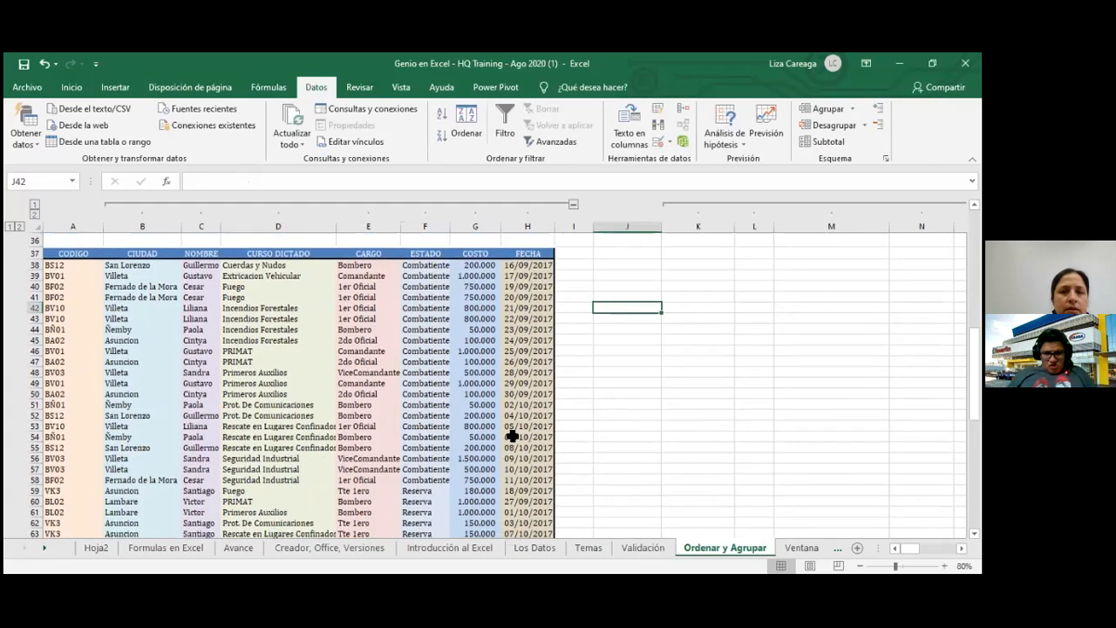
pyautogui.scroll(-2, 514, 436)
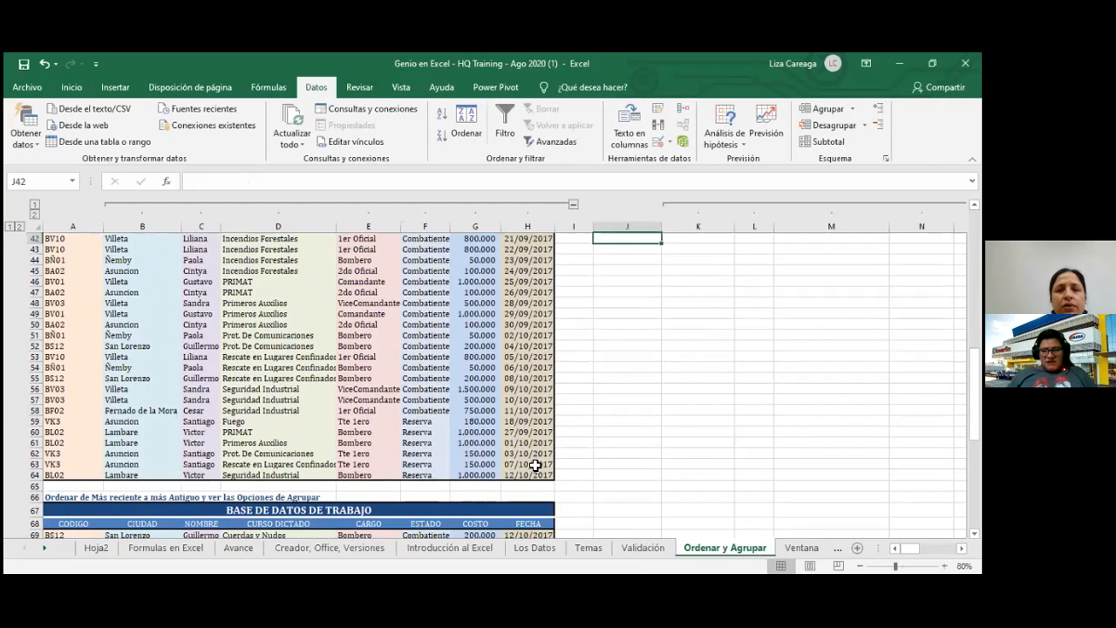
pyautogui.scroll(5, 535, 466)
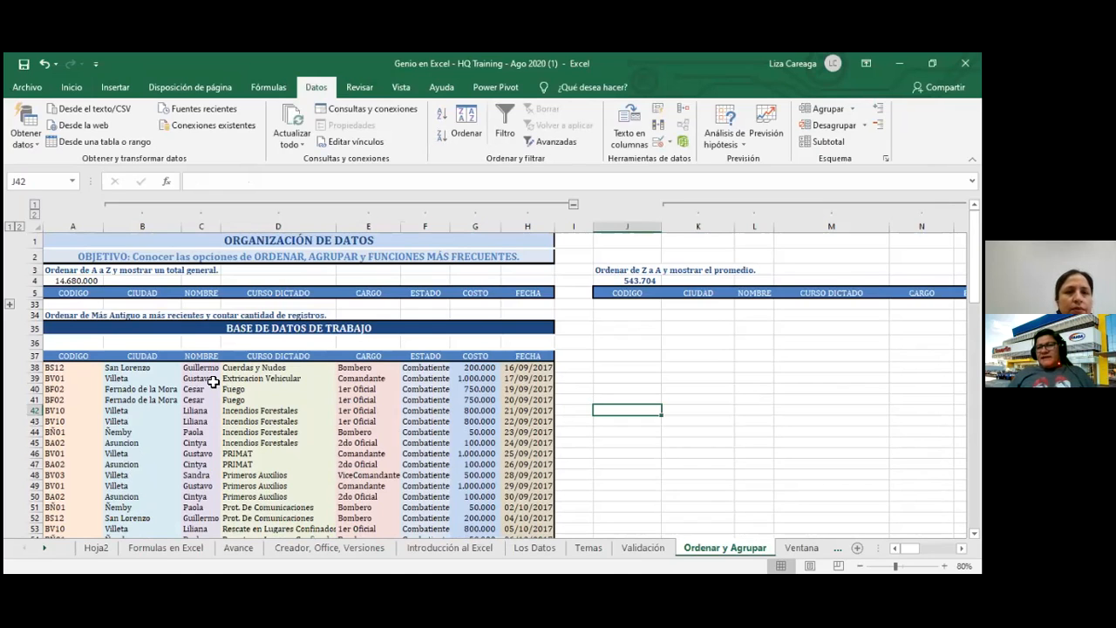
# Sort the BASE DE DATOS DE TRABAJO table by FECHA from oldest to newest and check the rows through its end
pyautogui.click(540, 367)
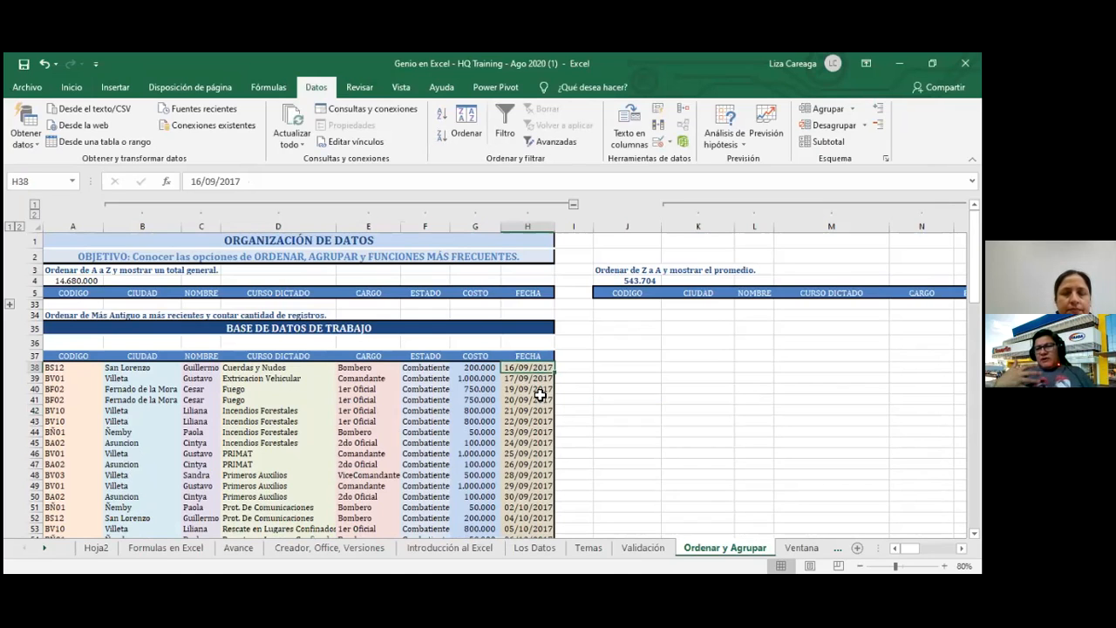
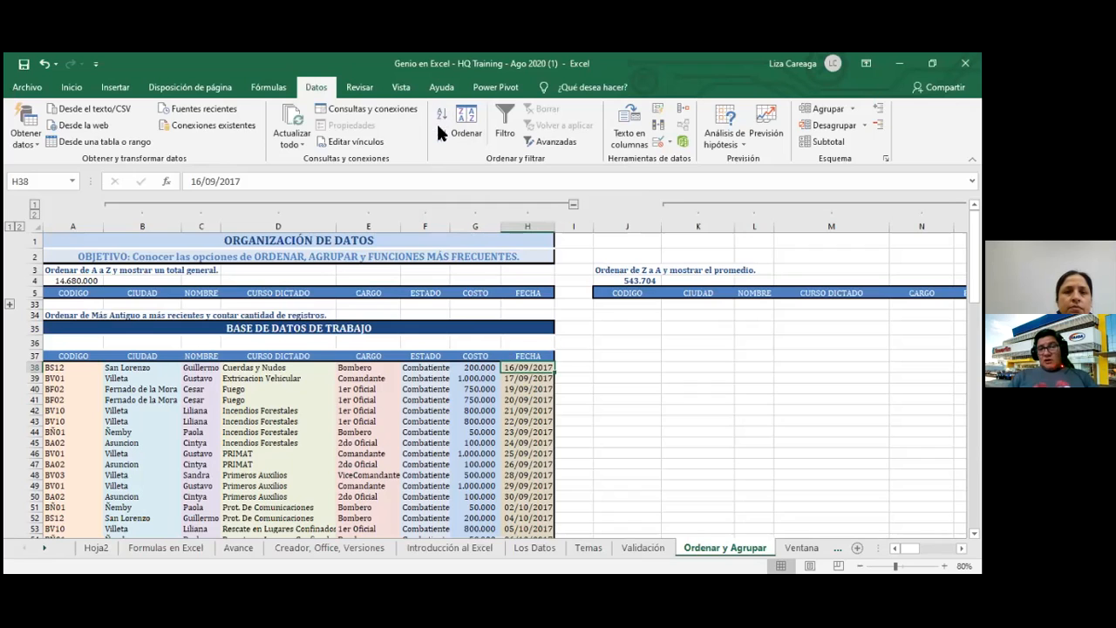
pyautogui.click(440, 119)
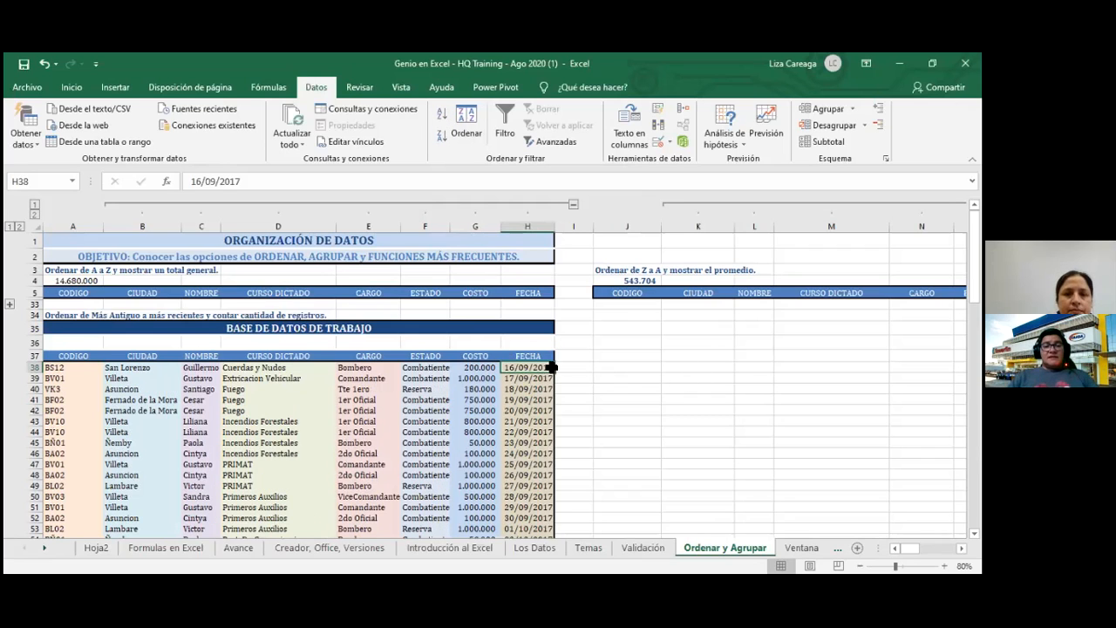
pyautogui.scroll(-7, 535, 497)
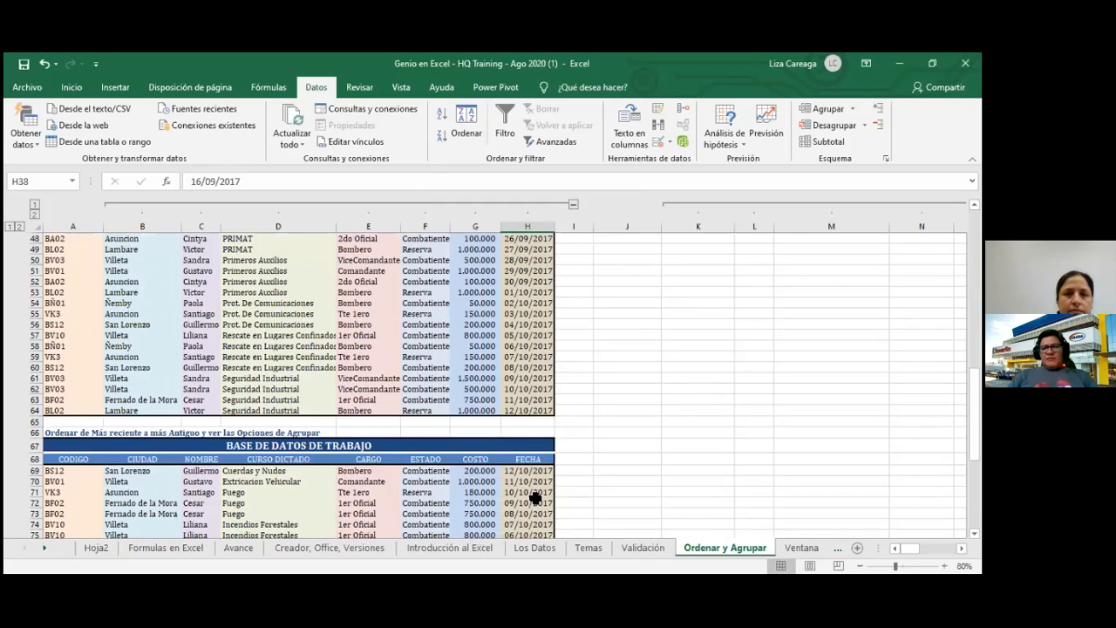
pyautogui.scroll(7, 535, 497)
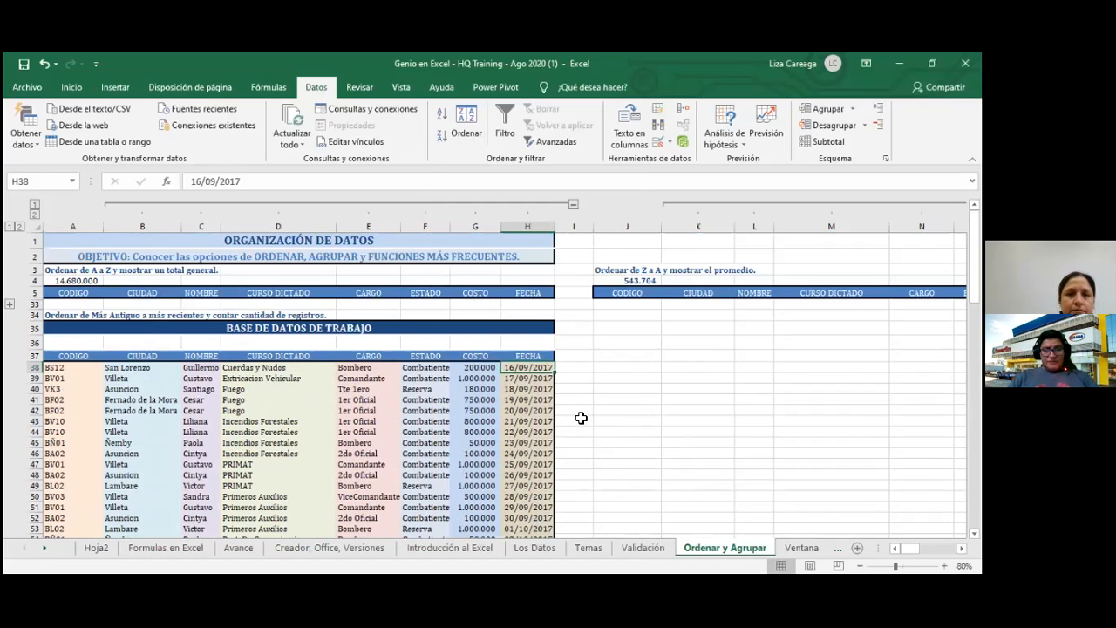
# Enter =CONTAR(G38:G64) in cell A36 to count the numeric entries in the COSTO column
pyautogui.click(74, 342)
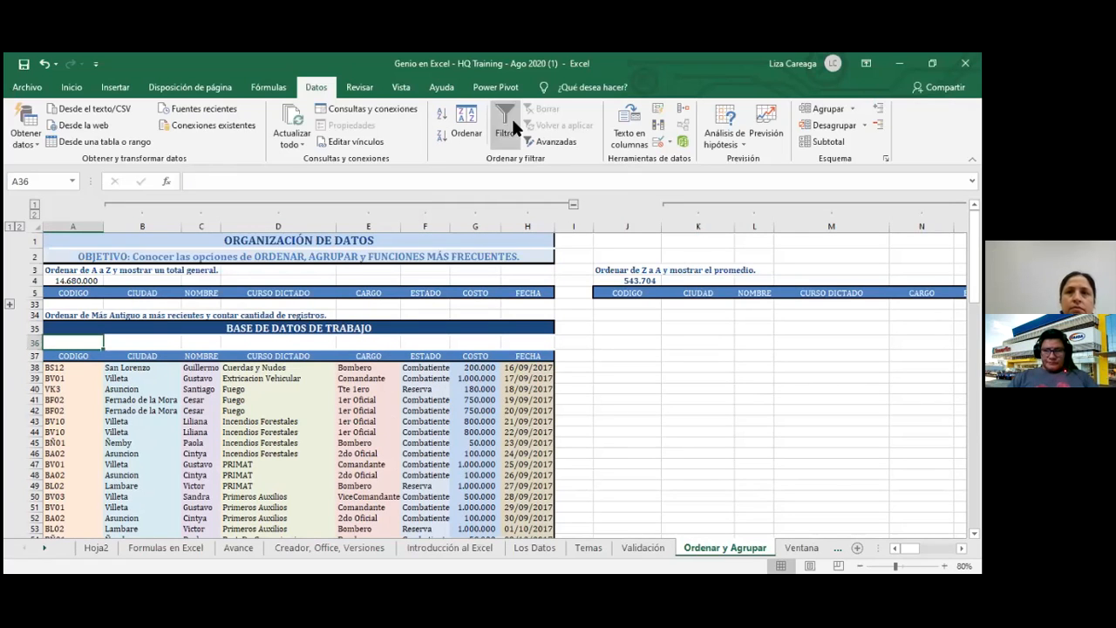
pyautogui.click(72, 87)
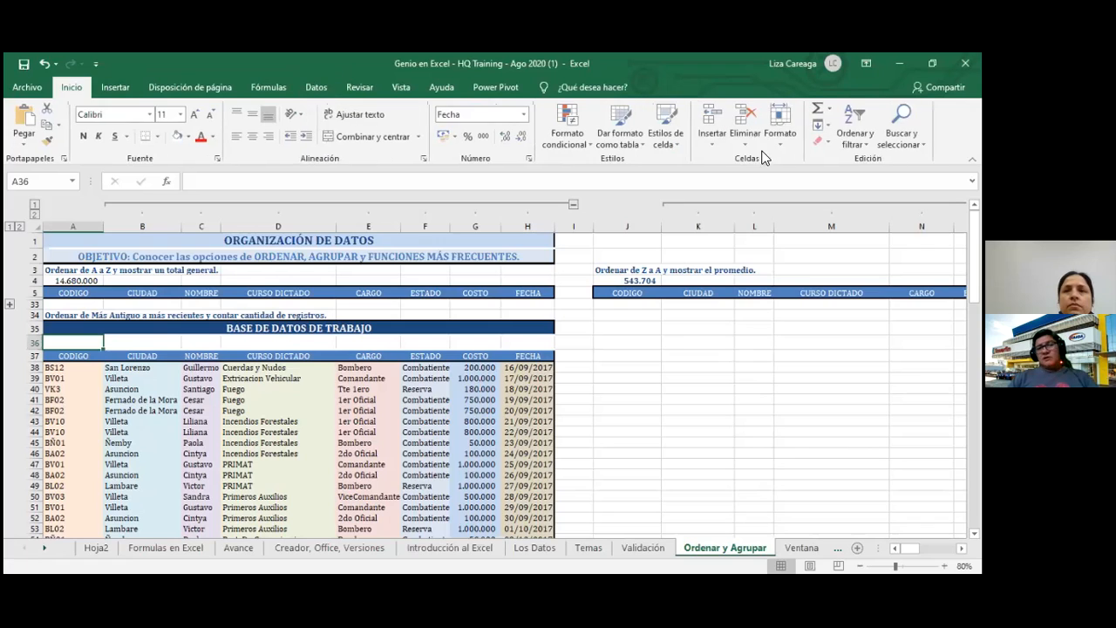
pyautogui.click(829, 111)
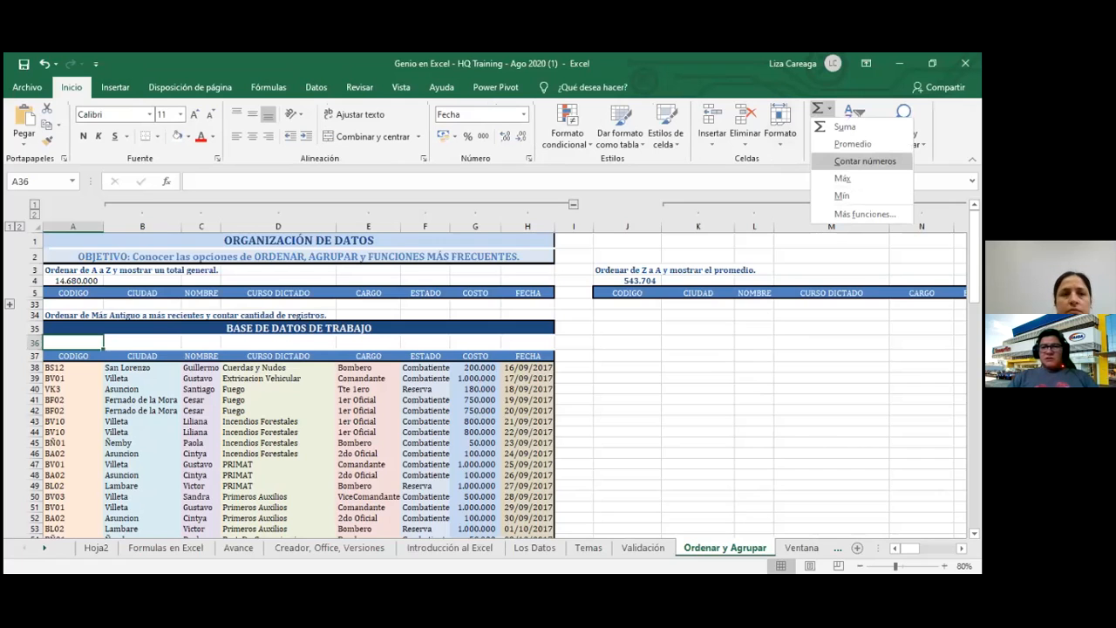
pyautogui.press('Return')
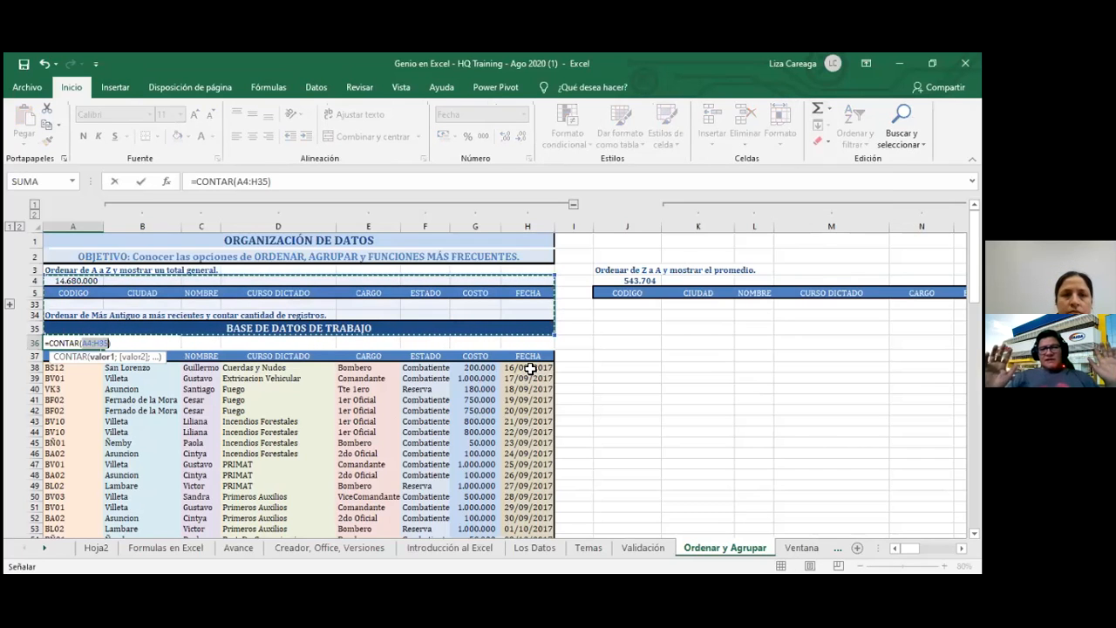
pyautogui.click(530, 367)
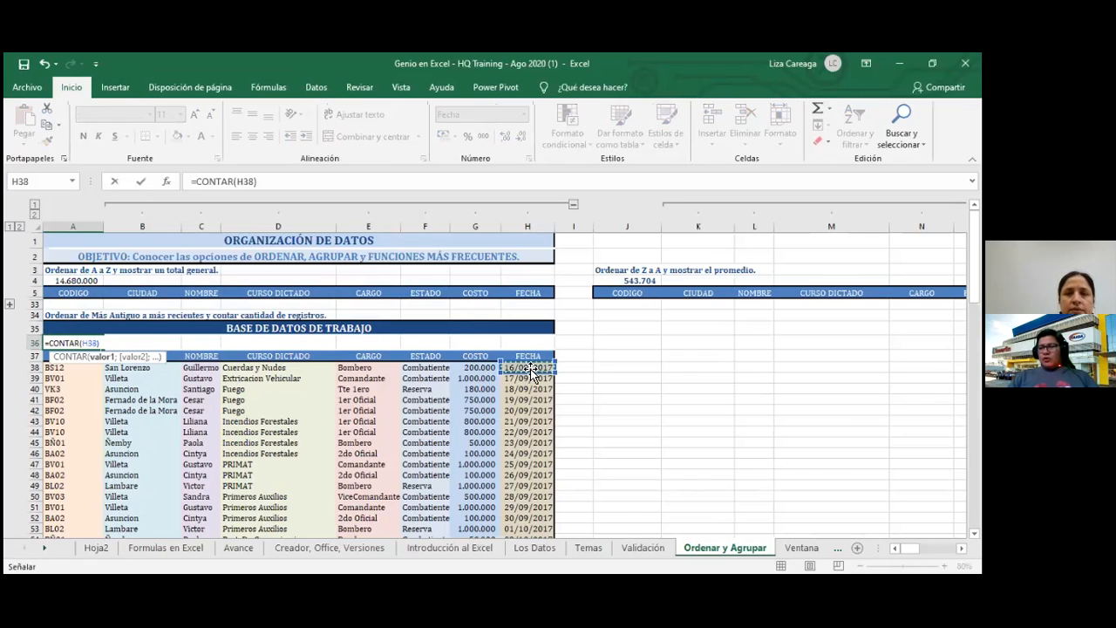
pyautogui.press('Left')
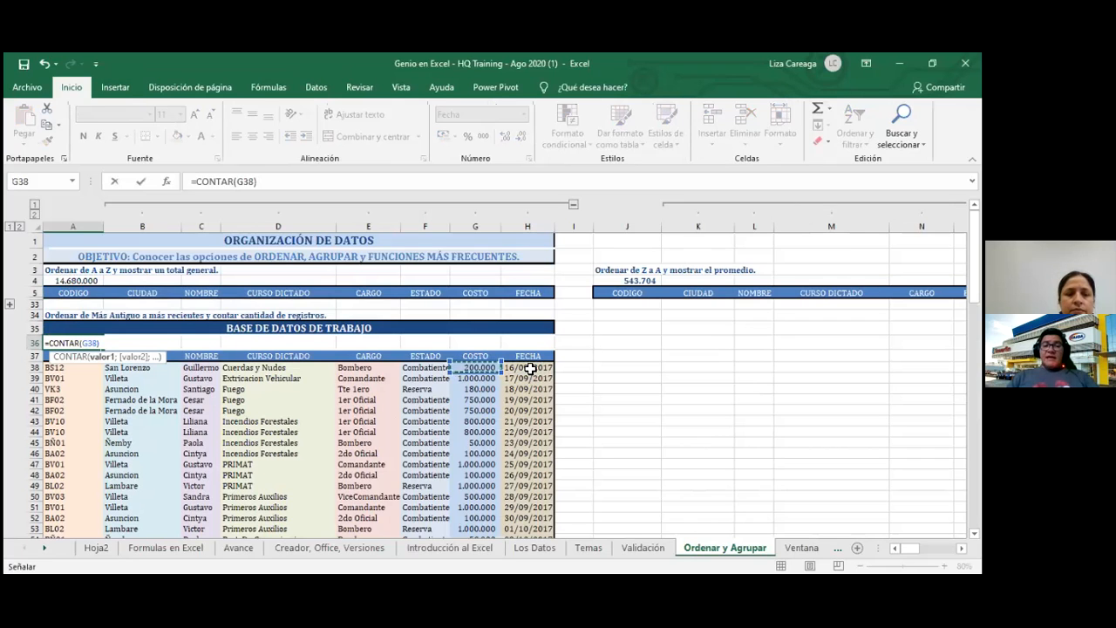
pyautogui.hotkey('ctrl', 'shift', 'Down')
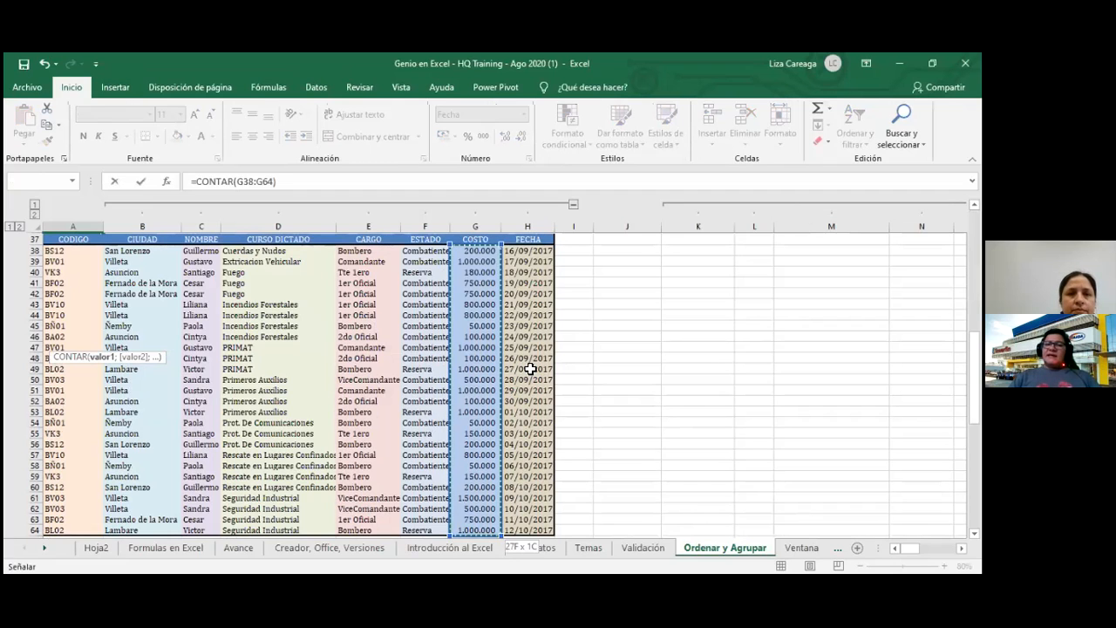
pyautogui.press('Return')
pyautogui.scroll(3, 288, 420)
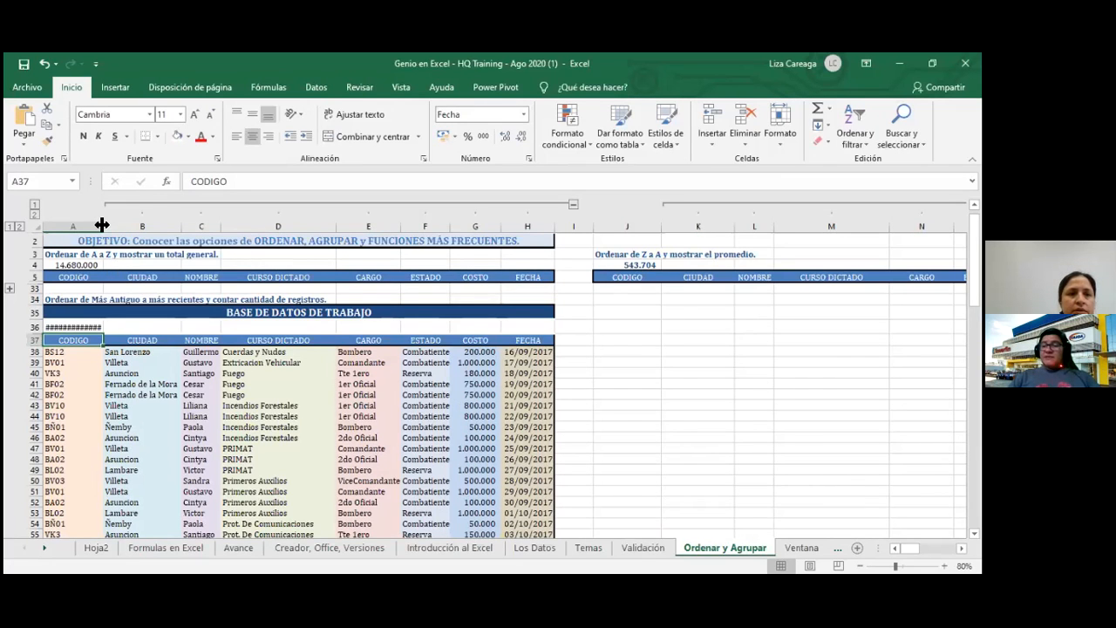
# Apply the Número format to row 36 and make column A slightly wider than it was
pyautogui.moveTo(102, 225); pyautogui.dragTo(128, 224)
pyautogui.click(28, 326)
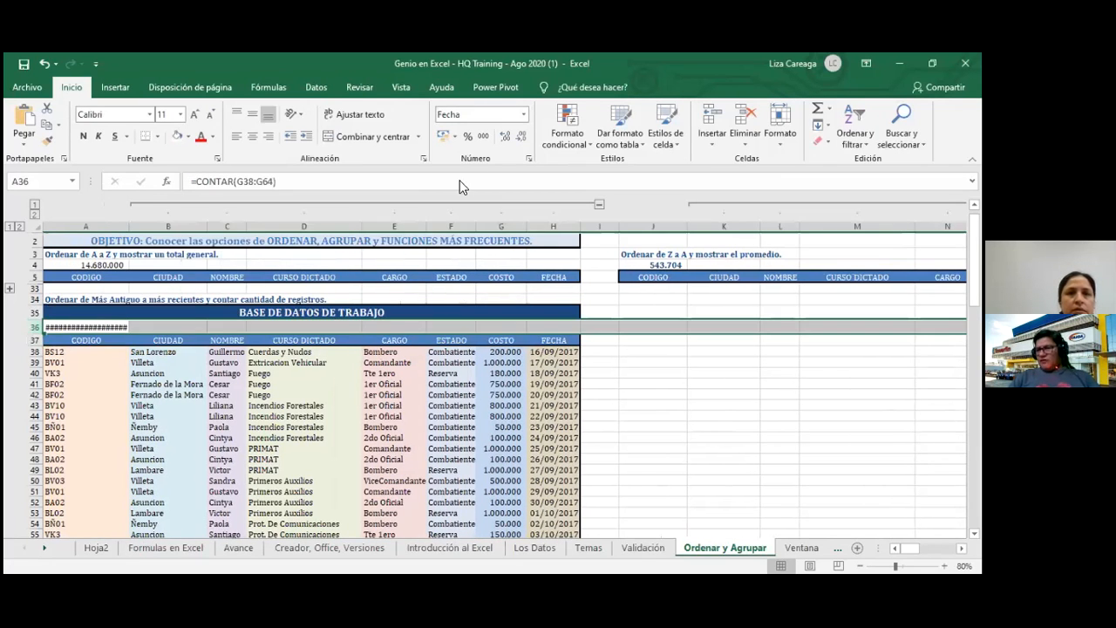
pyautogui.click(523, 115)
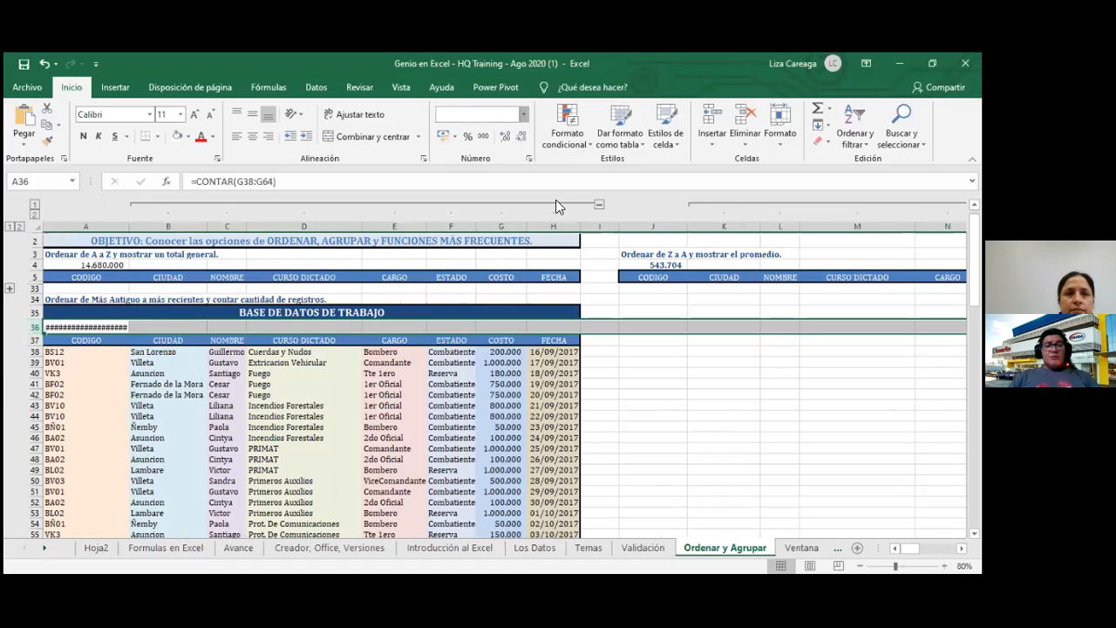
pyautogui.click(685, 373)
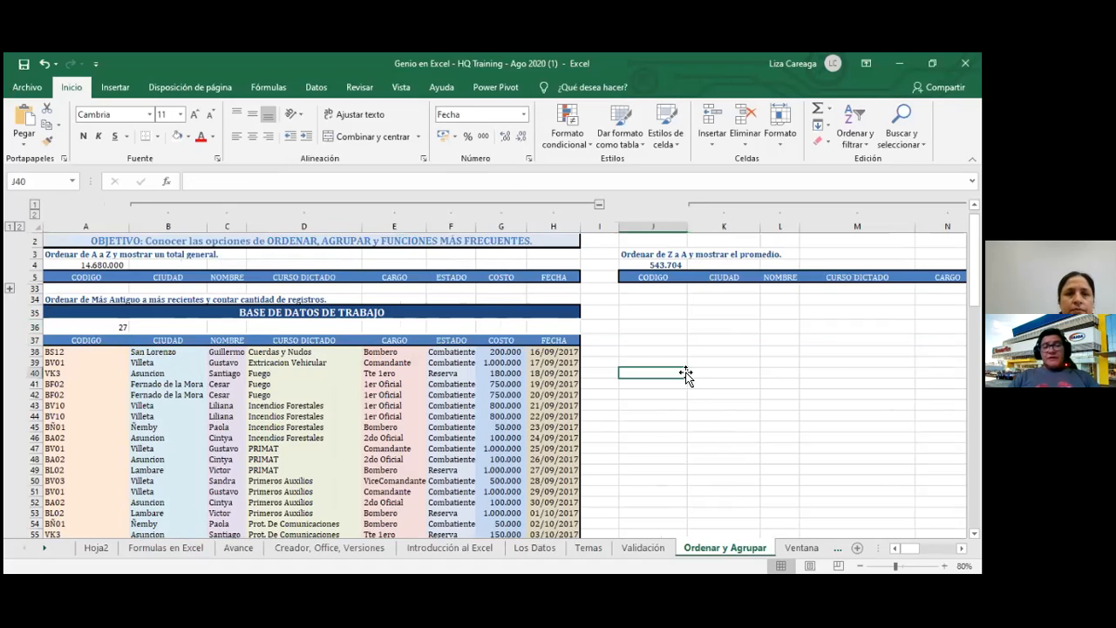
pyautogui.click(106, 326)
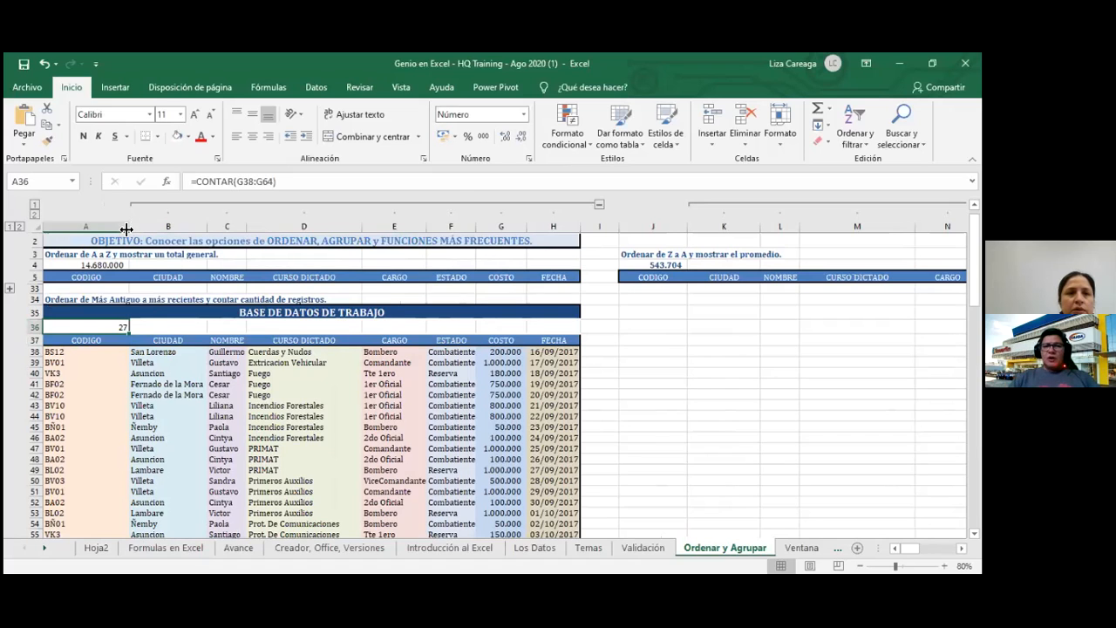
pyautogui.moveTo(127, 228); pyautogui.dragTo(114, 229)
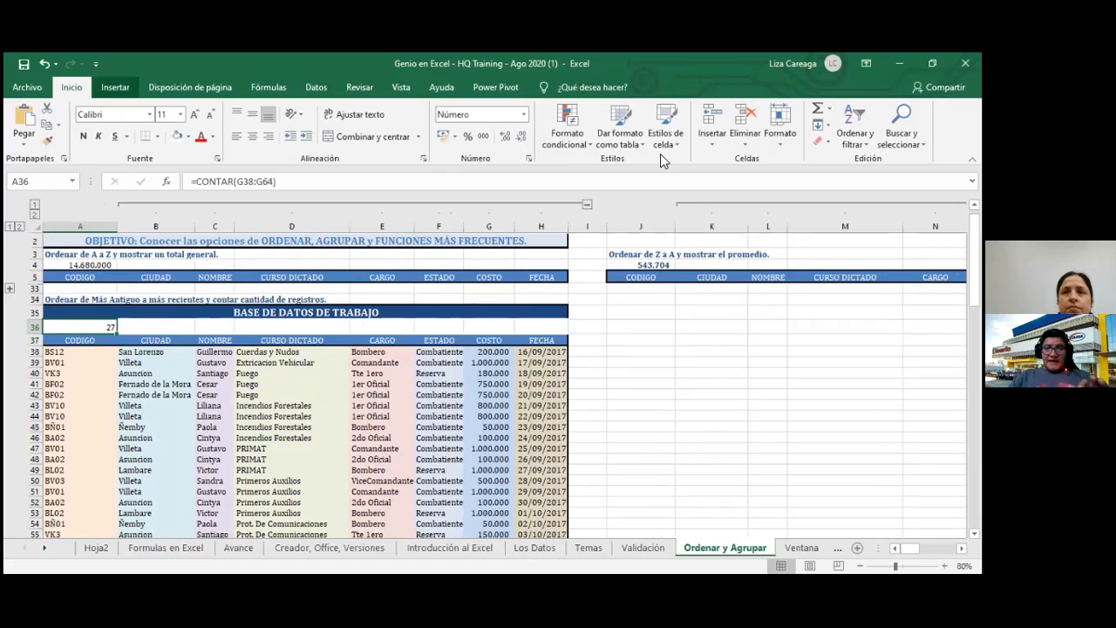
pyautogui.click(829, 109)
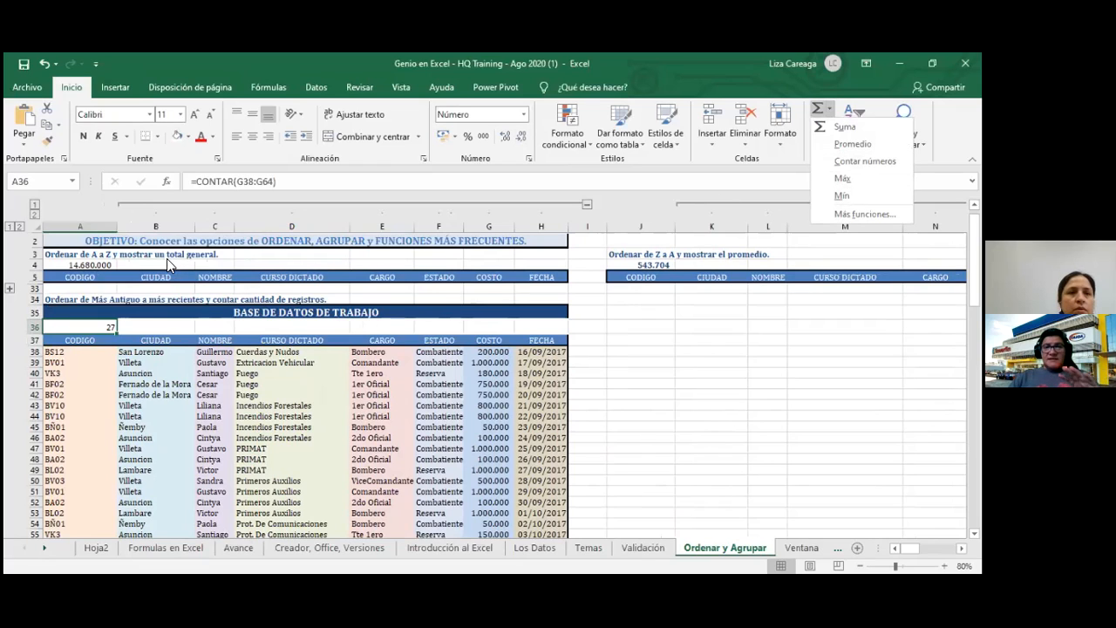
pyautogui.click(770, 354)
pyautogui.click(708, 339)
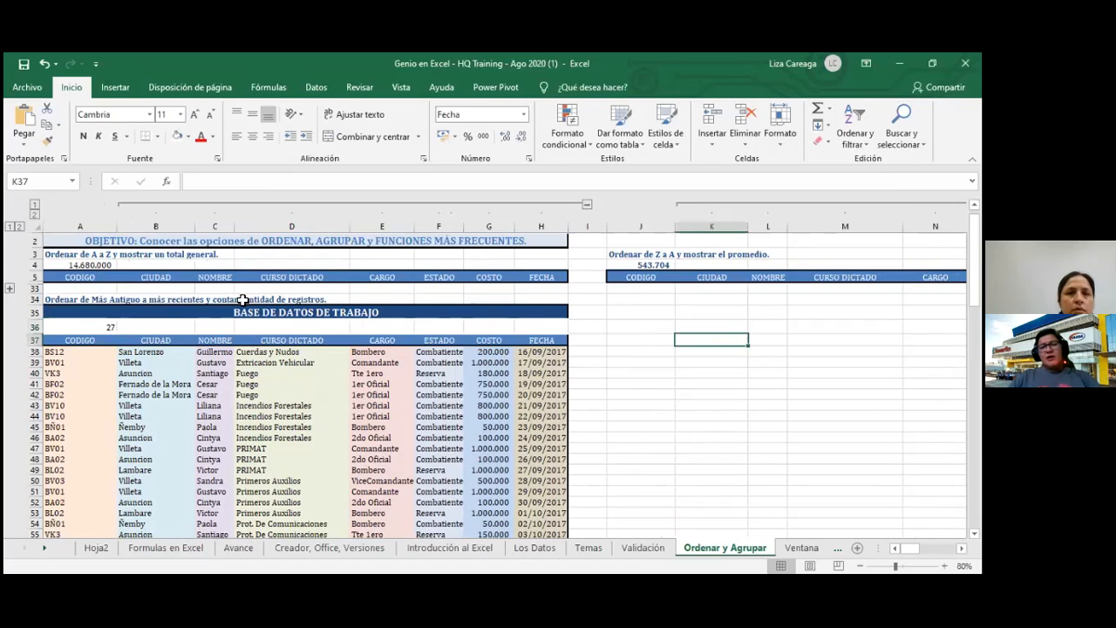
# Fill the count formula from cell A36 across into cell B36
pyautogui.click(111, 324)
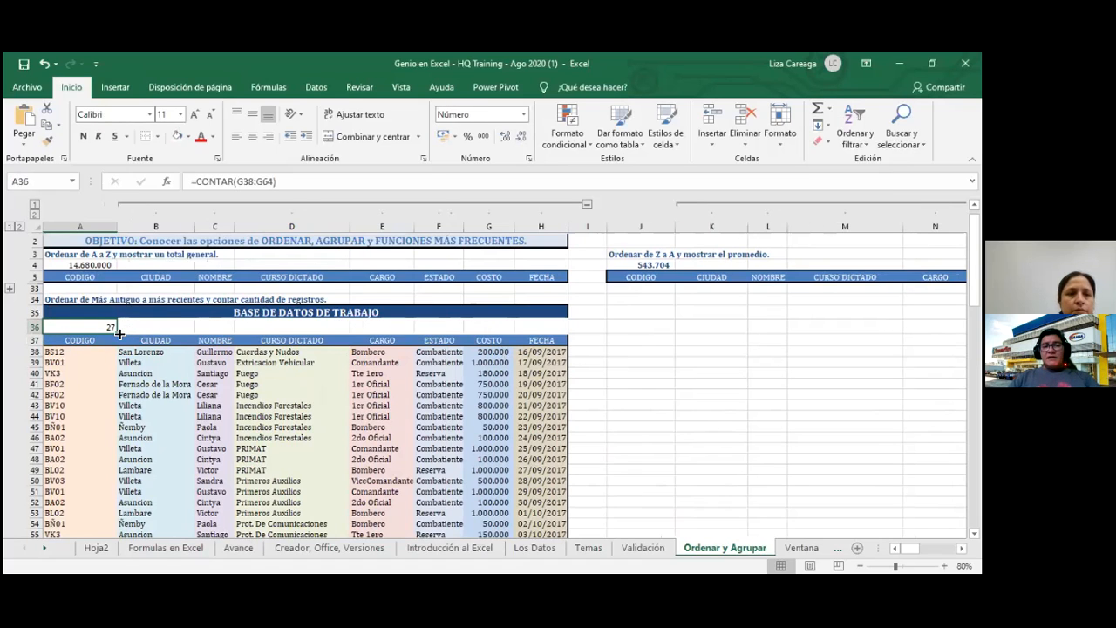
pyautogui.moveTo(119, 332); pyautogui.dragTo(175, 340)
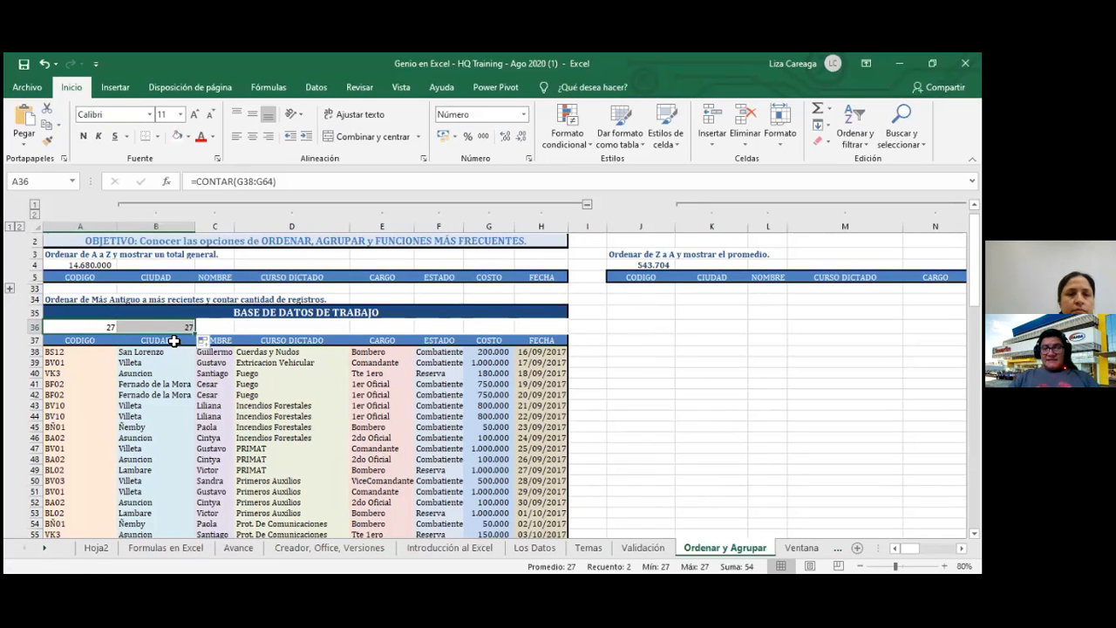
# Check the fill options for the copied count formula and inspect the range referenced in cell B36
pyautogui.click(215, 345)
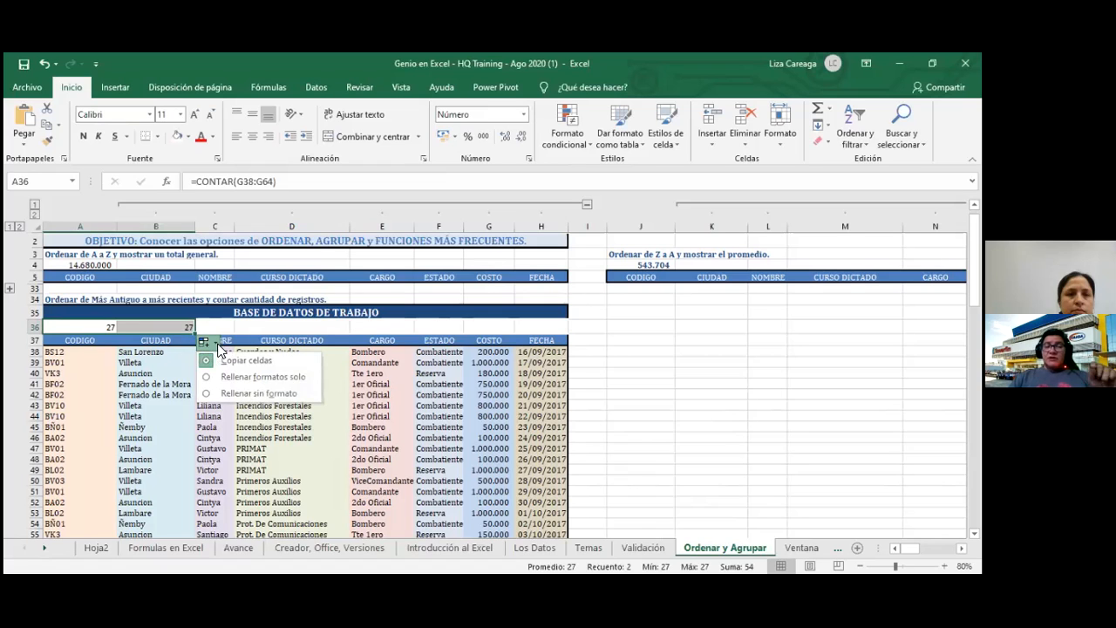
pyautogui.click(230, 316)
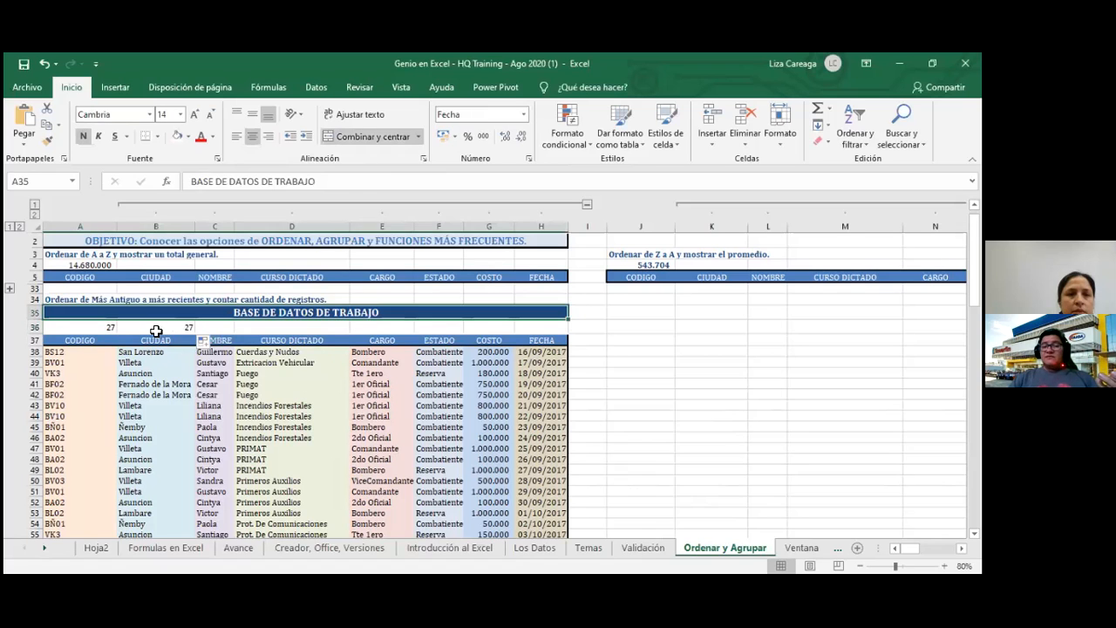
pyautogui.click(164, 326)
pyautogui.doubleClick(164, 327)
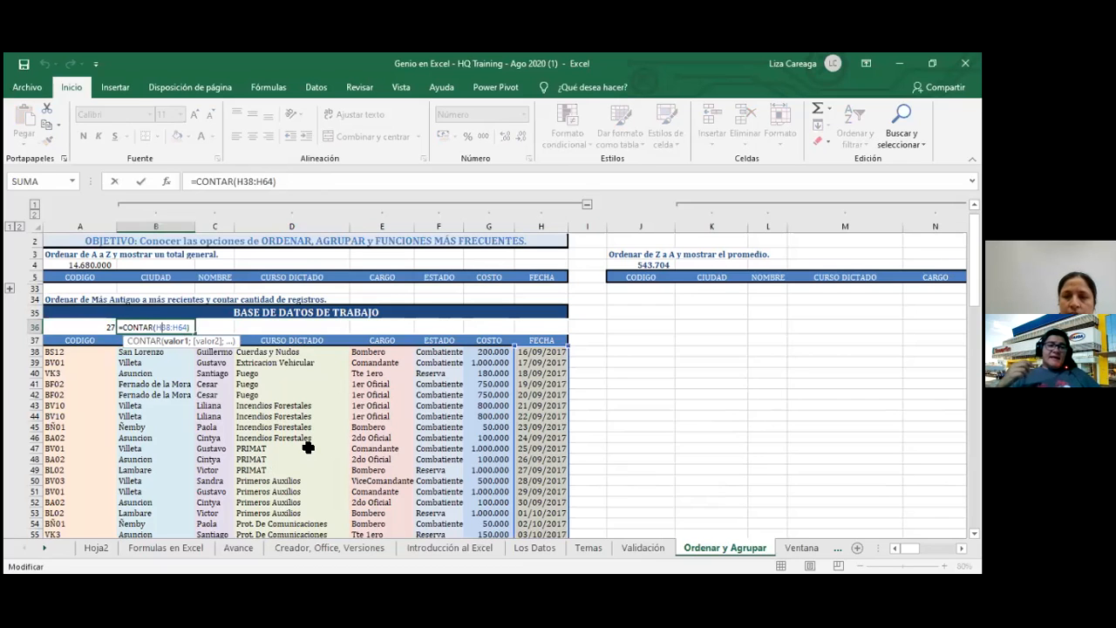
pyautogui.press('Return')
# Fill the count formula from B36 into C36 and edit it to =CONTAR(F38:F64) for the ESTADO column
pyautogui.click(194, 329)
pyautogui.moveTo(196, 332); pyautogui.dragTo(231, 329)
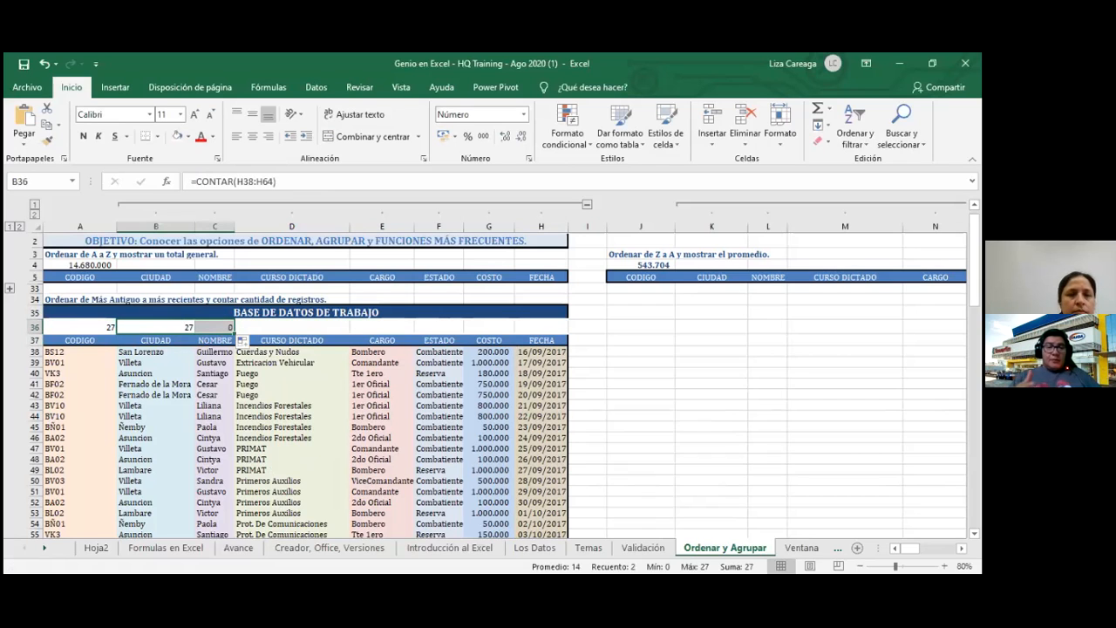
pyautogui.click(216, 327)
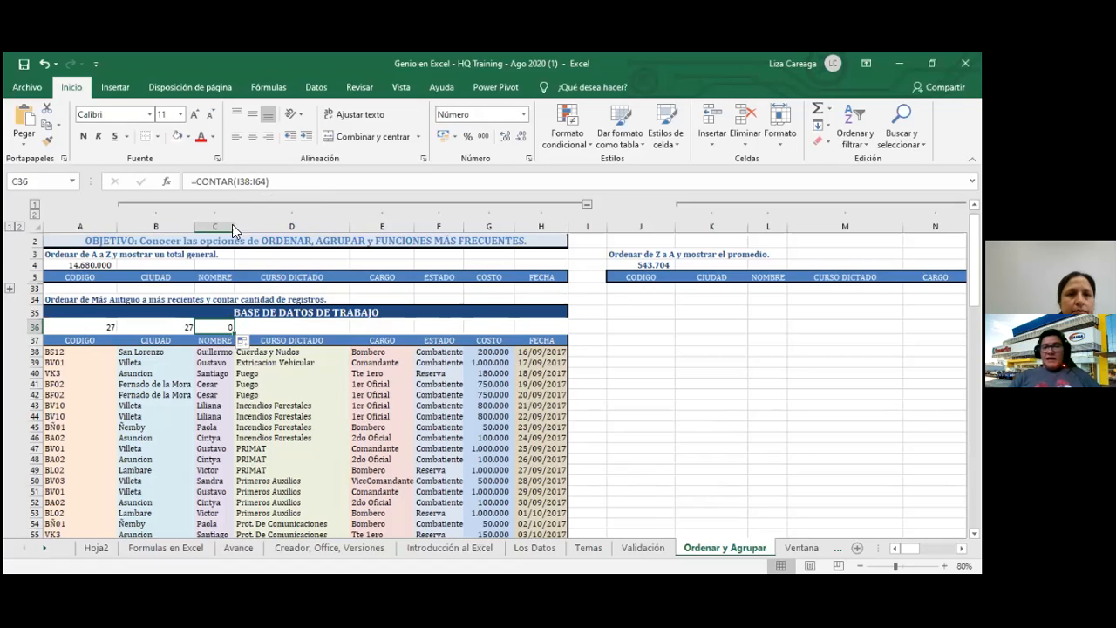
pyautogui.click(241, 181)
pyautogui.press('BackSpace')
pyautogui.write('F')
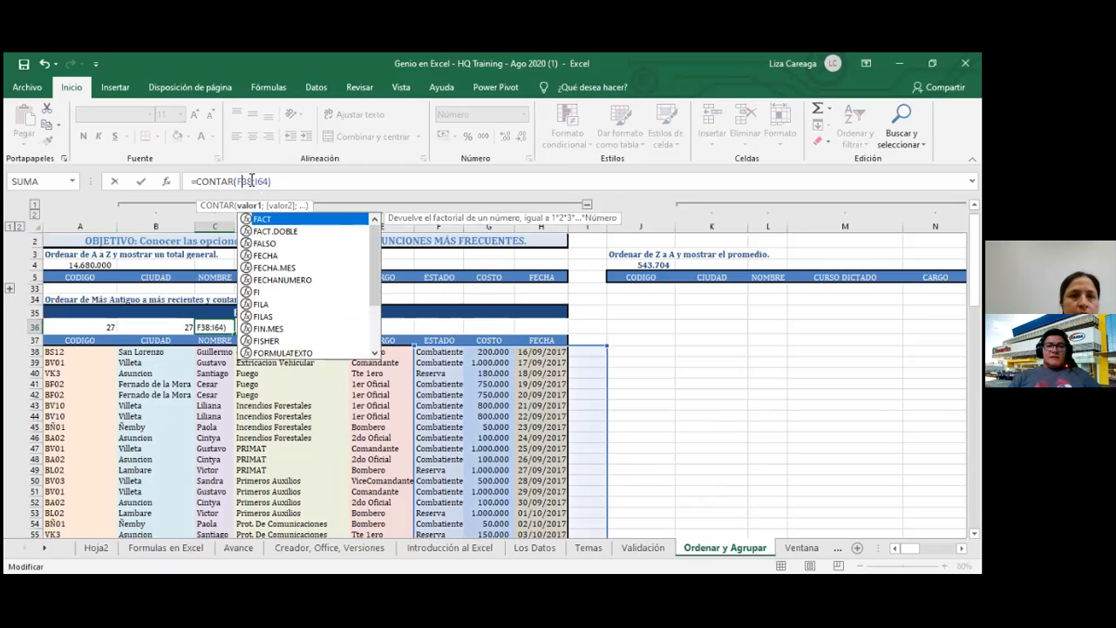
pyautogui.click(260, 181)
pyautogui.press('BackSpace')
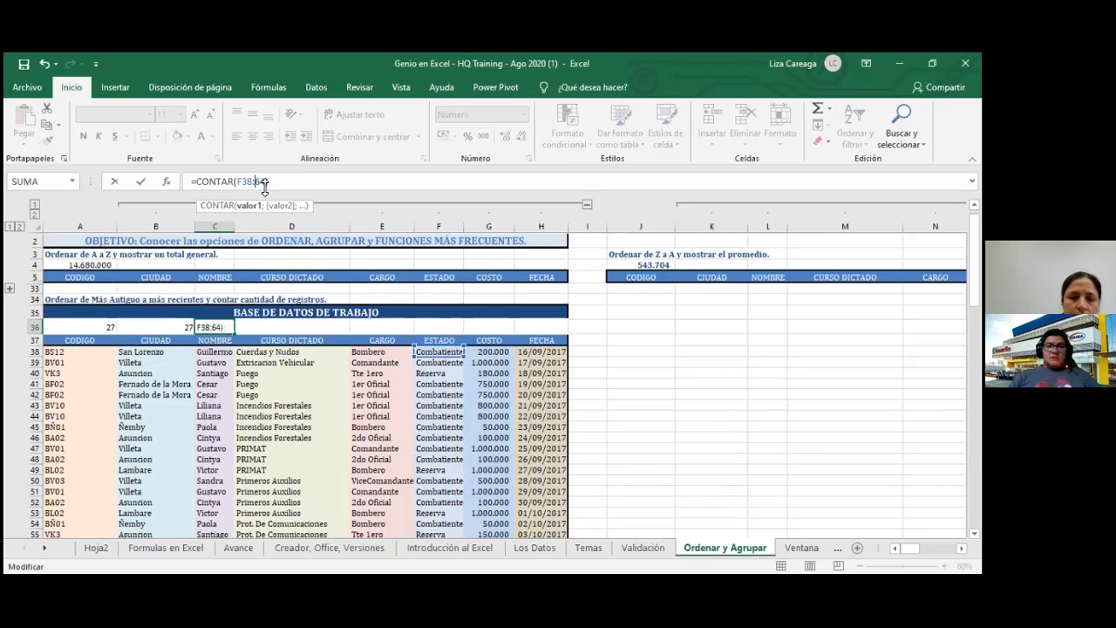
pyautogui.write('F')
pyautogui.press('Return')
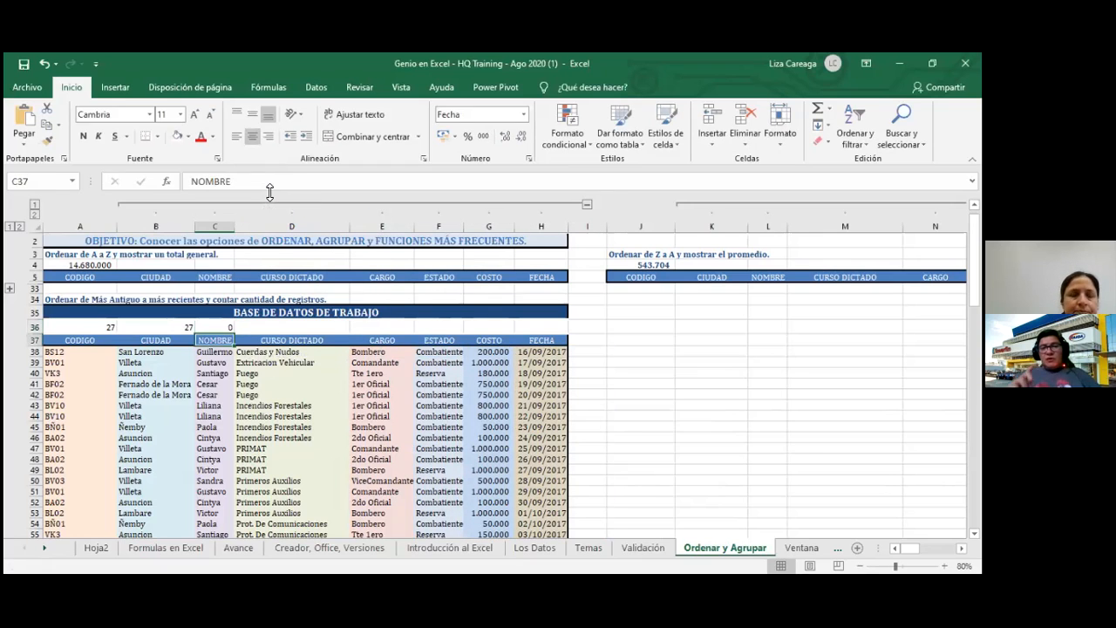
# Change the function in cell C36 to CONTARA so the formula reads =CONTARA(F38:F64)
pyautogui.click(226, 324)
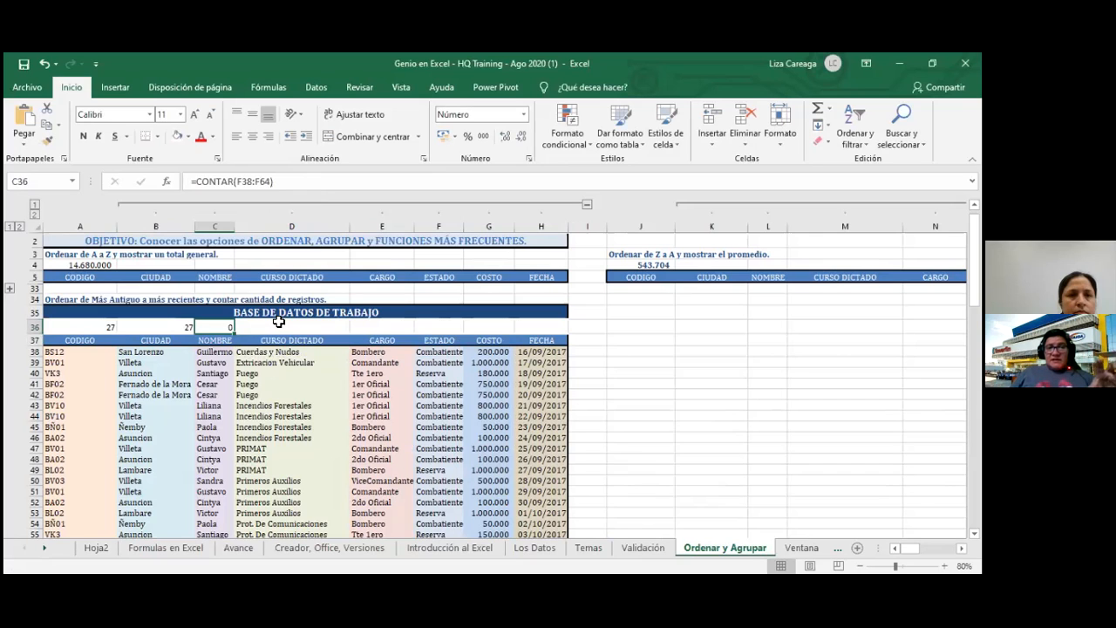
pyautogui.click(233, 180)
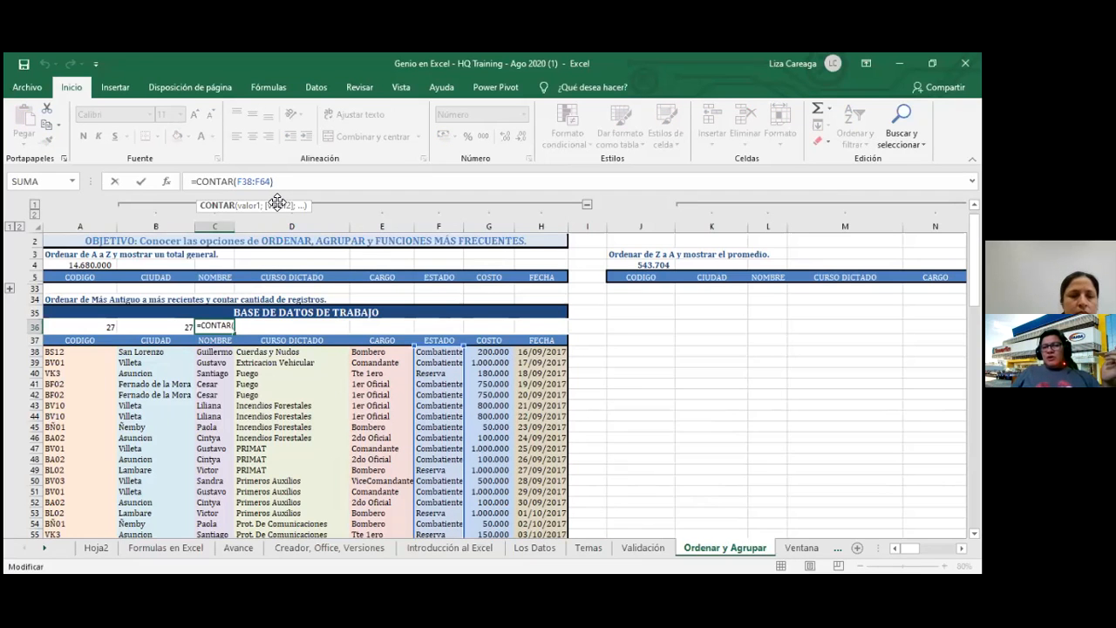
pyautogui.write('A')
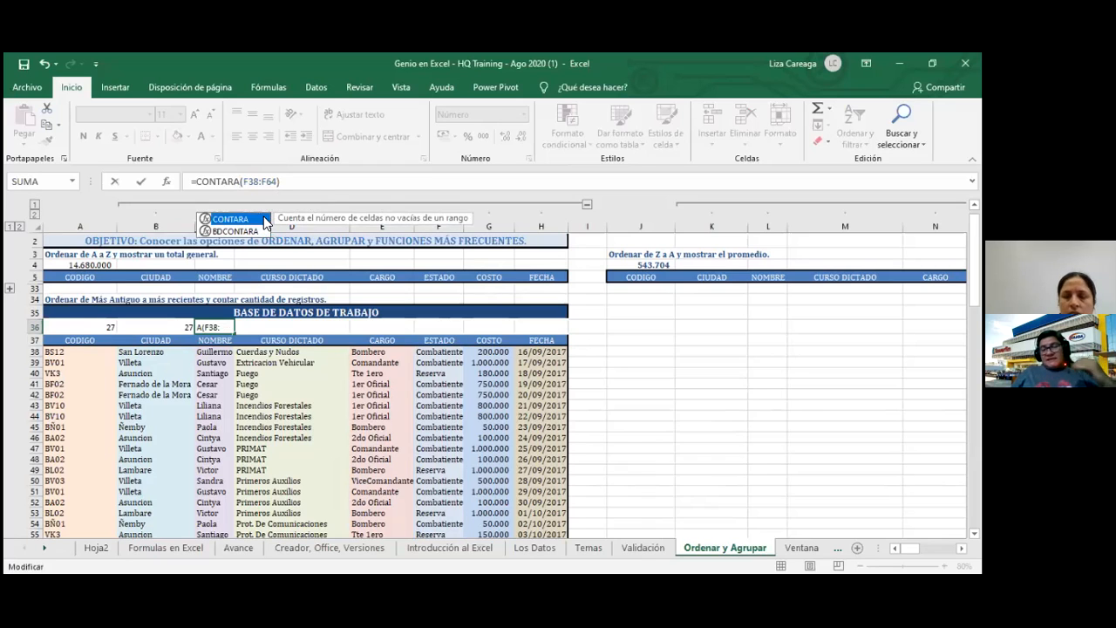
pyautogui.press('Return')
pyautogui.click(231, 326)
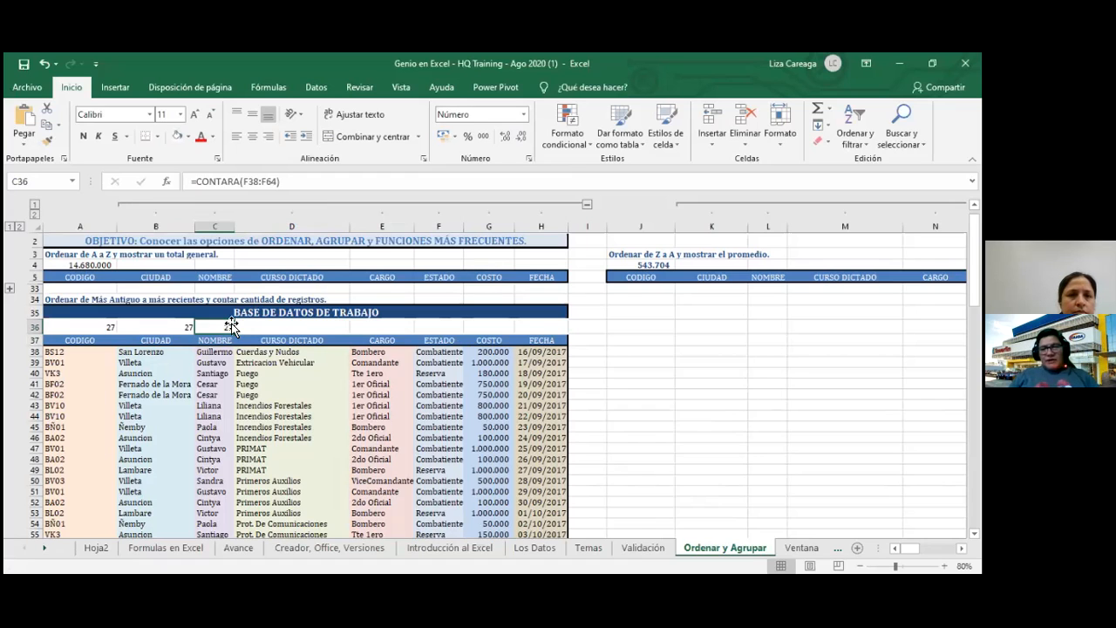
# Test the CONTARA count by clearing ESTADO cell F38 twice, undoing each deletion
pyautogui.click(455, 352)
pyautogui.press('Delete')
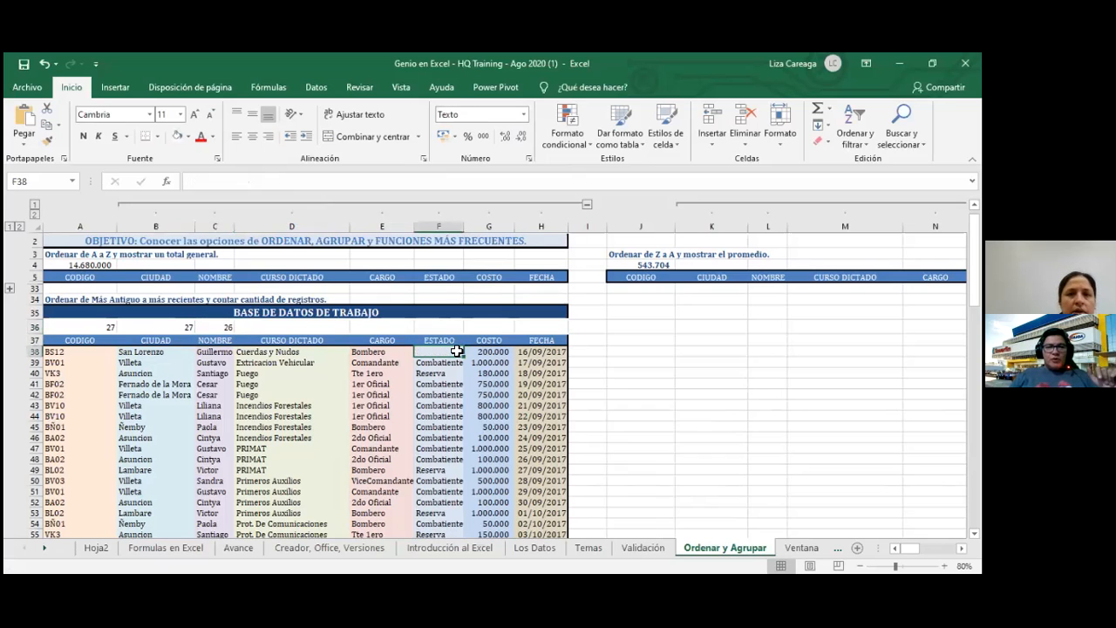
pyautogui.hotkey('ctrl', 'z')
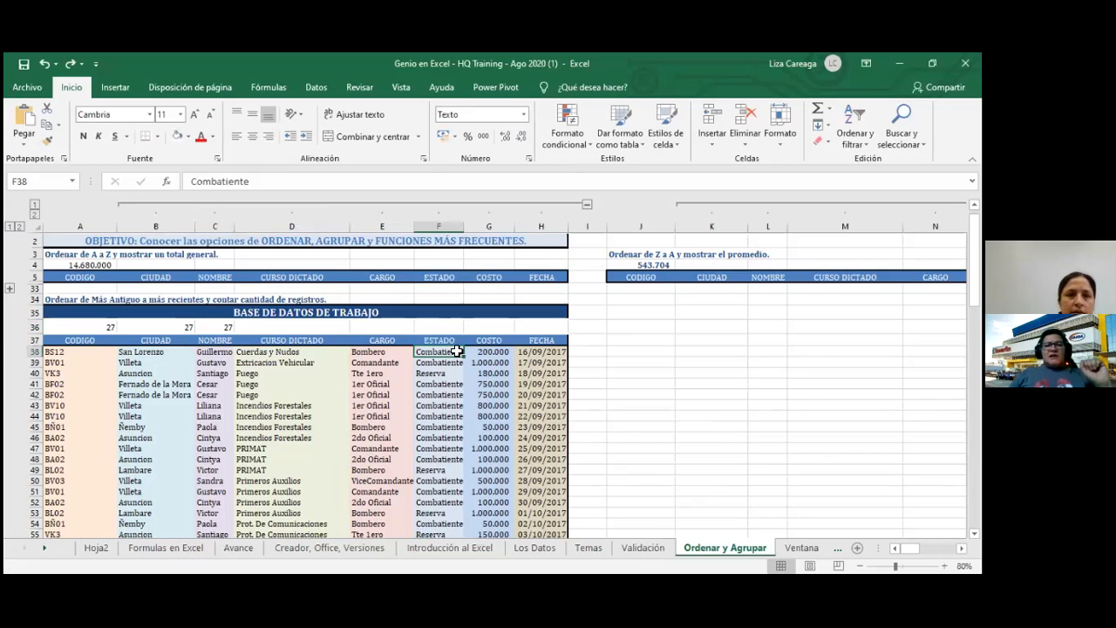
pyautogui.press('Delete')
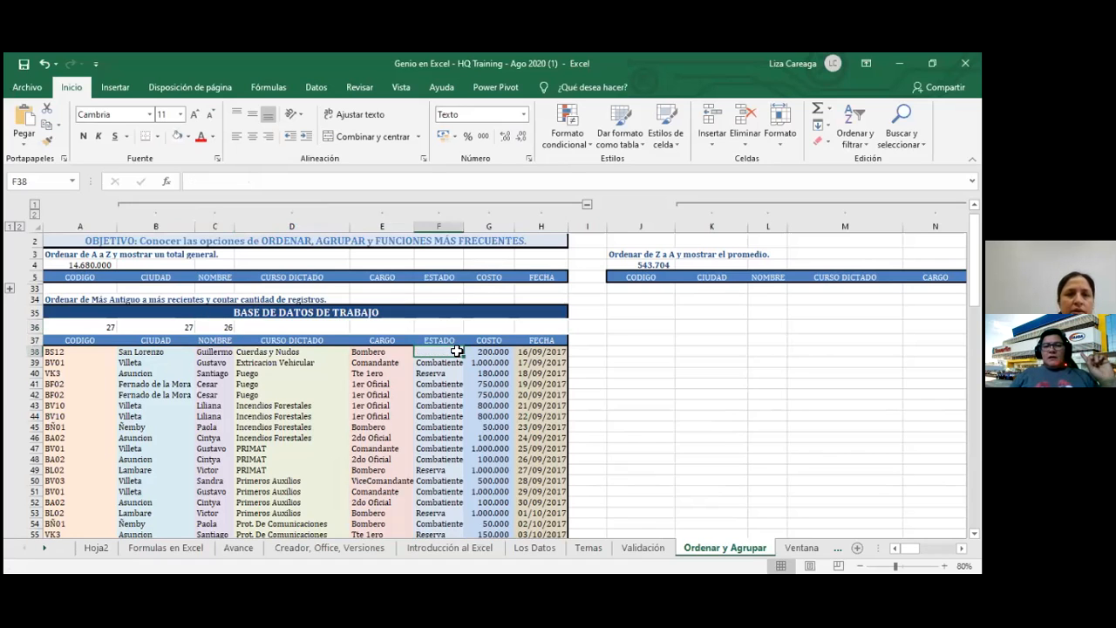
pyautogui.hotkey('ctrl', 'z')
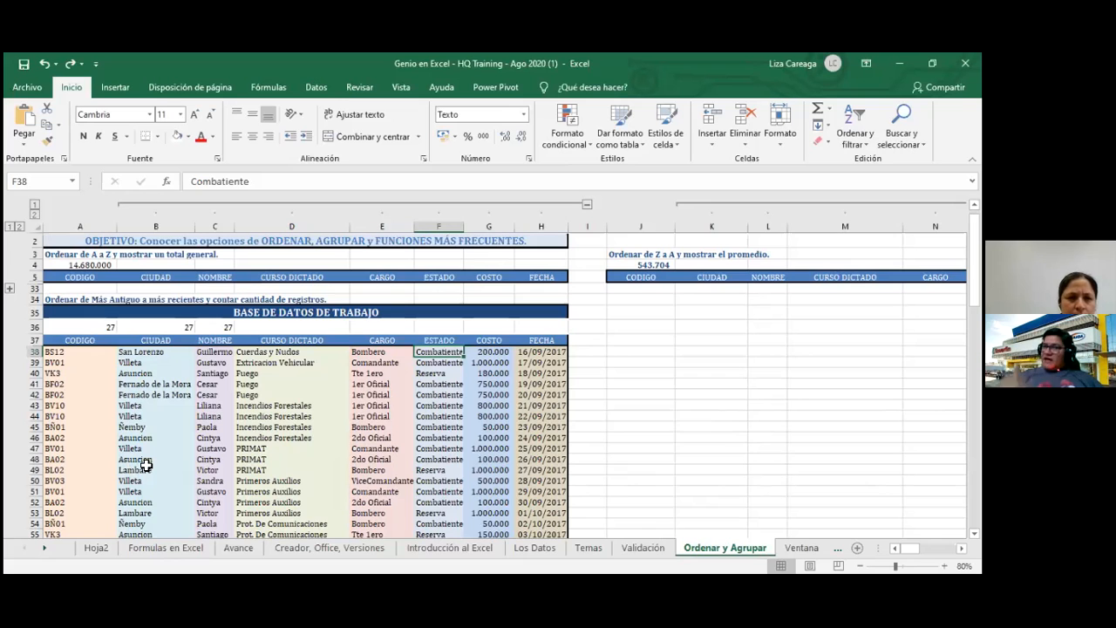
# Select the CIUDAD entries B38:B64 and review the status bar's Recuento and Recuento numérico options
pyautogui.moveTo(164, 353); pyautogui.dragTo(161, 509)
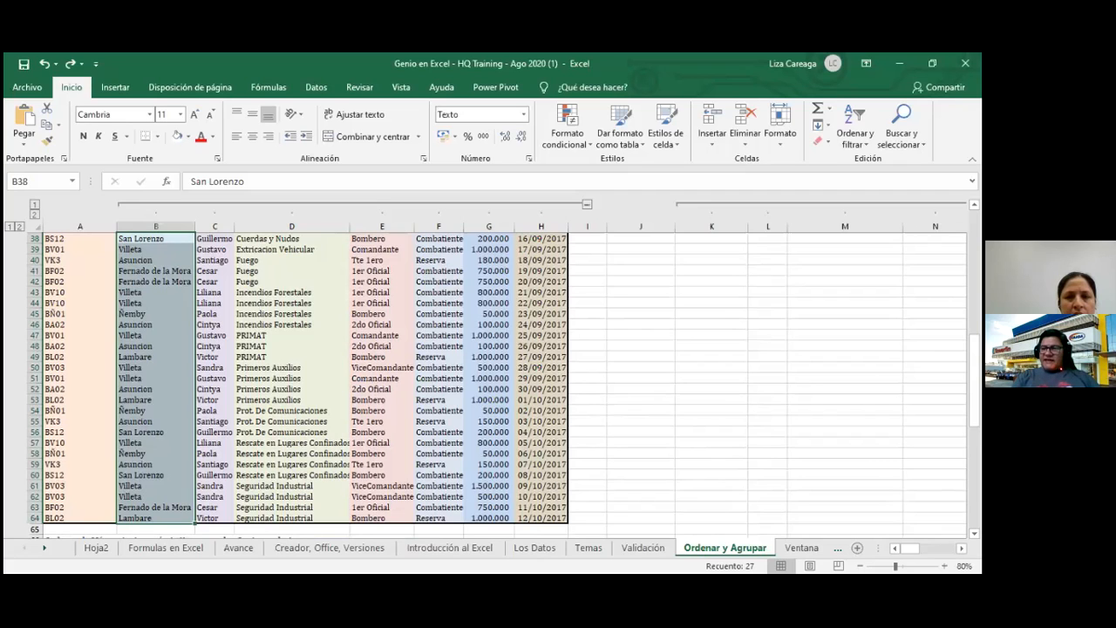
pyautogui.rightClick(738, 566)
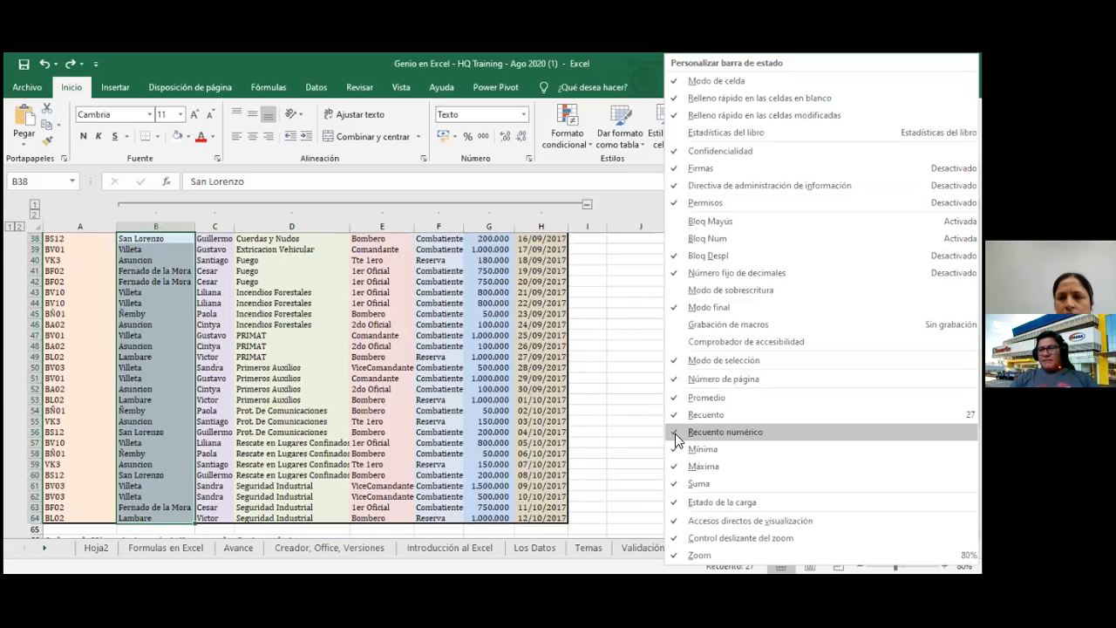
pyautogui.click(611, 566)
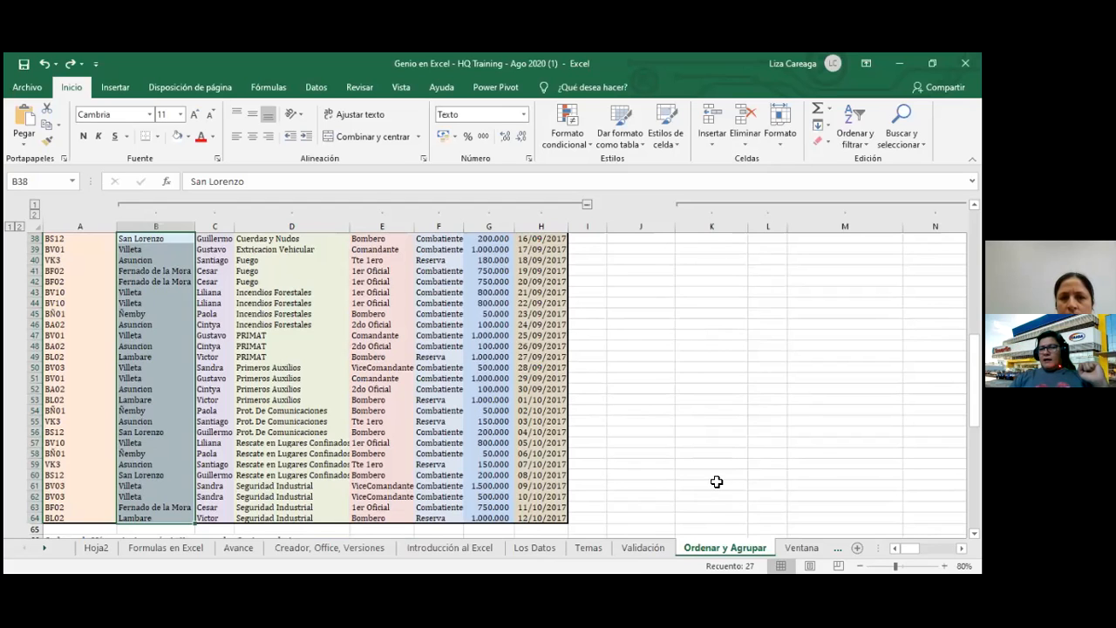
# Select the COSTO values G38:G64 to compare their Recuento and Recuento numérico in the status bar, and clear the selection
pyautogui.scroll(4, 715, 481)
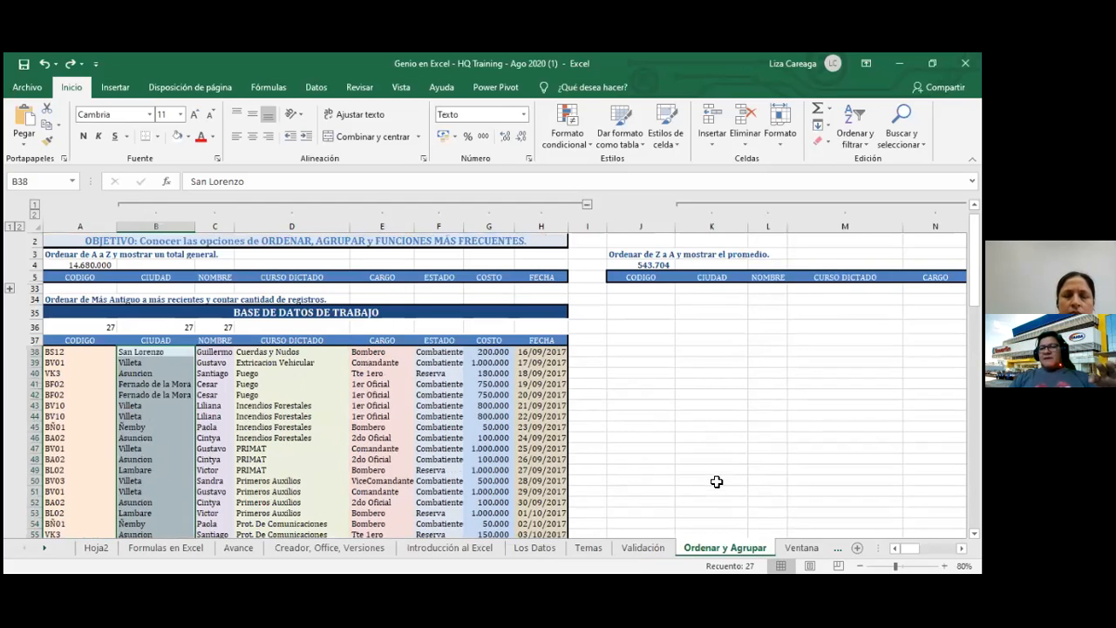
pyautogui.scroll(-1, 715, 481)
pyautogui.scroll(-1, 716, 482)
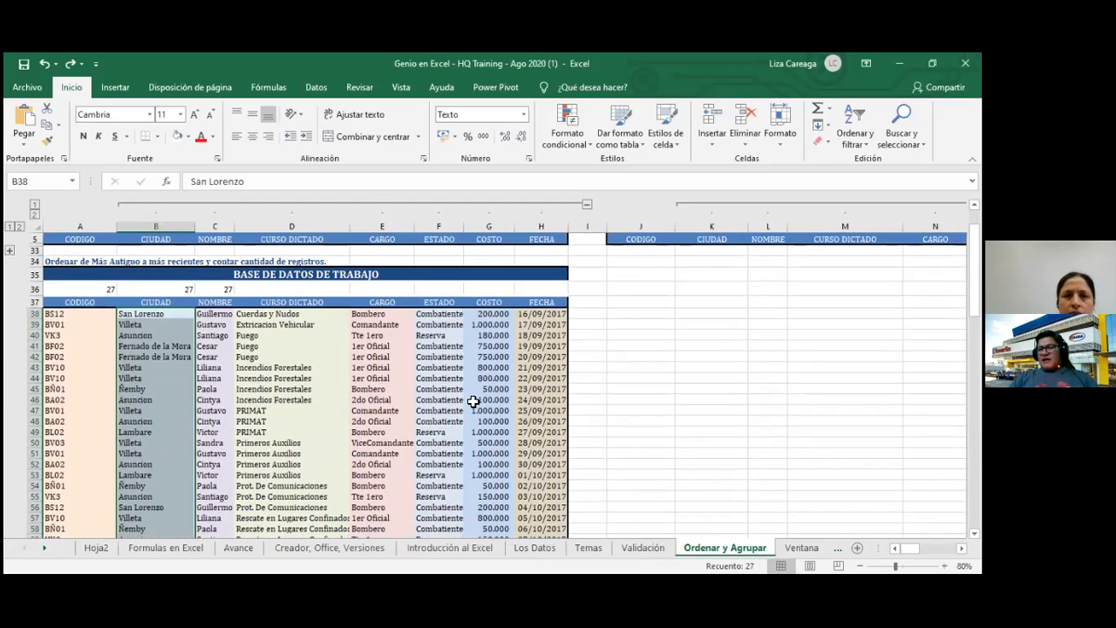
pyautogui.click(498, 314)
pyautogui.moveTo(498, 314); pyautogui.dragTo(502, 514)
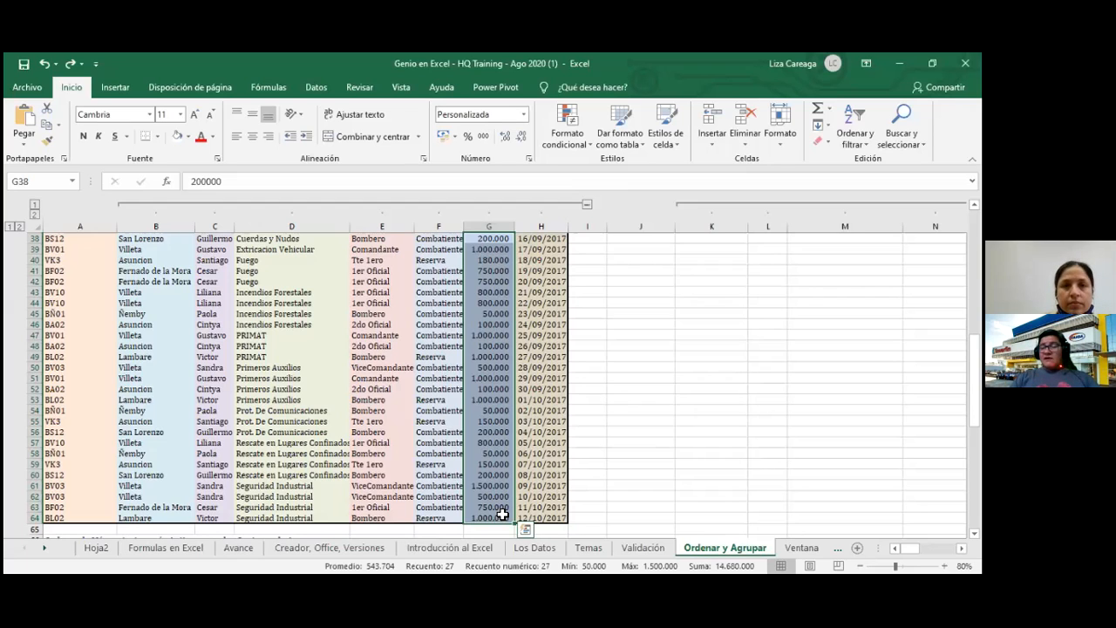
pyautogui.scroll(5, 340, 446)
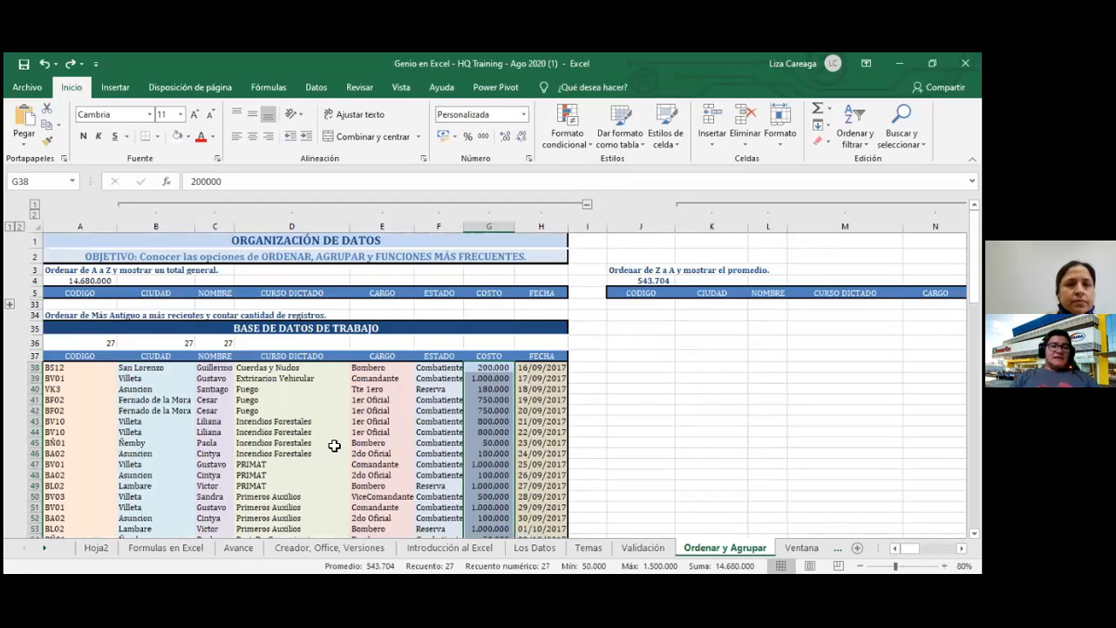
pyautogui.click(635, 412)
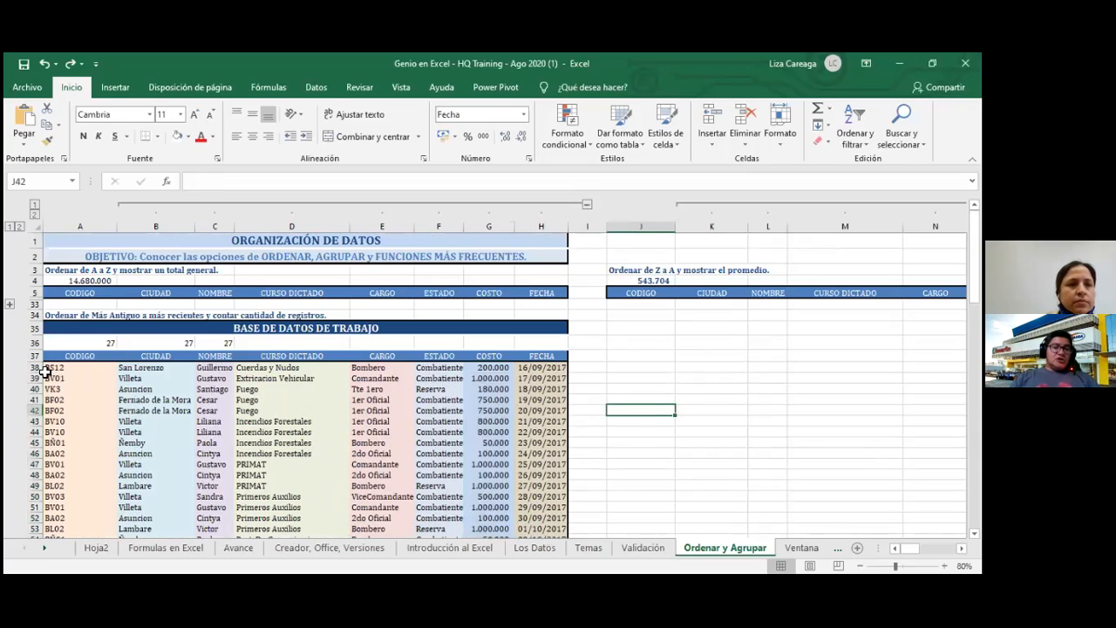
pyautogui.click(38, 182)
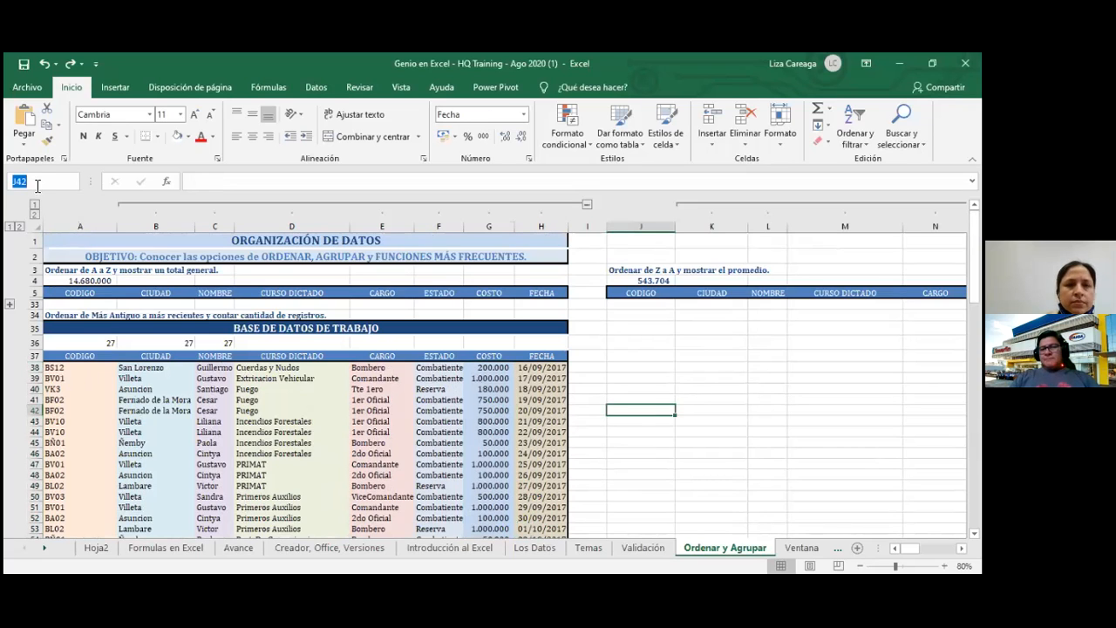
pyautogui.write('38:')
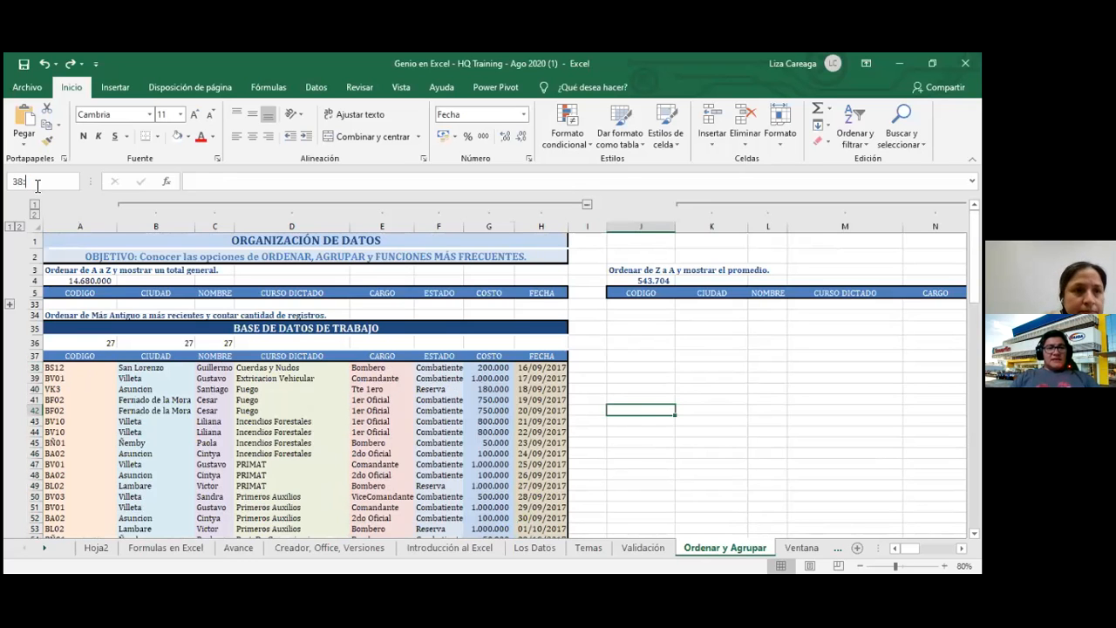
pyautogui.press('Escape')
# Find the last row of the date-sorted table, select rows 38:64 and group them
pyautogui.scroll(-4, 96, 495)
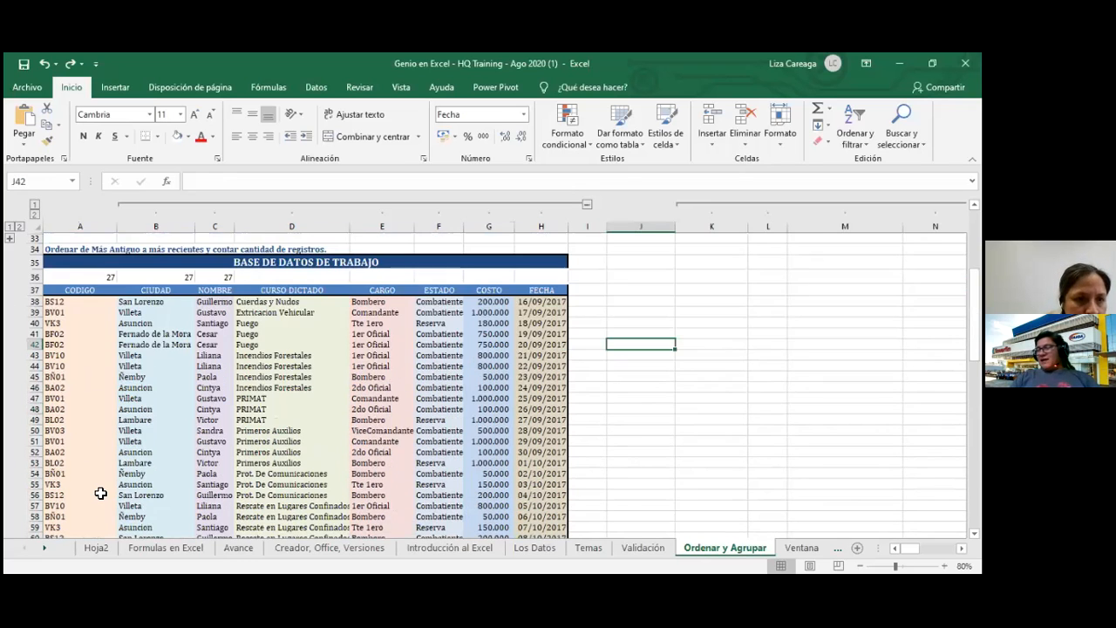
pyautogui.scroll(-2, 100, 492)
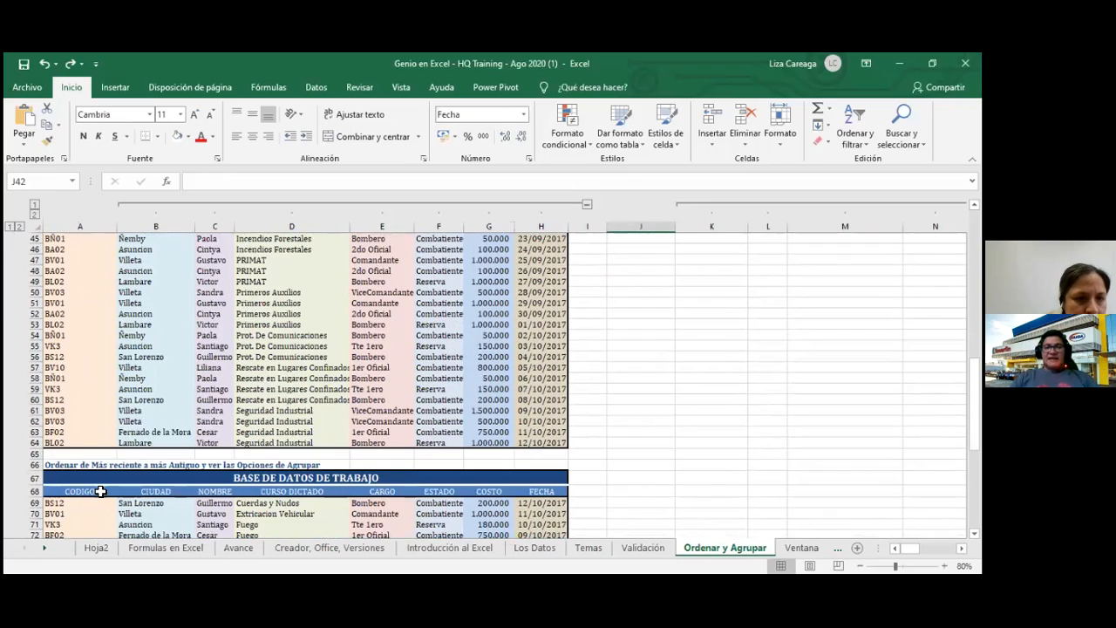
pyautogui.scroll(5, 48, 438)
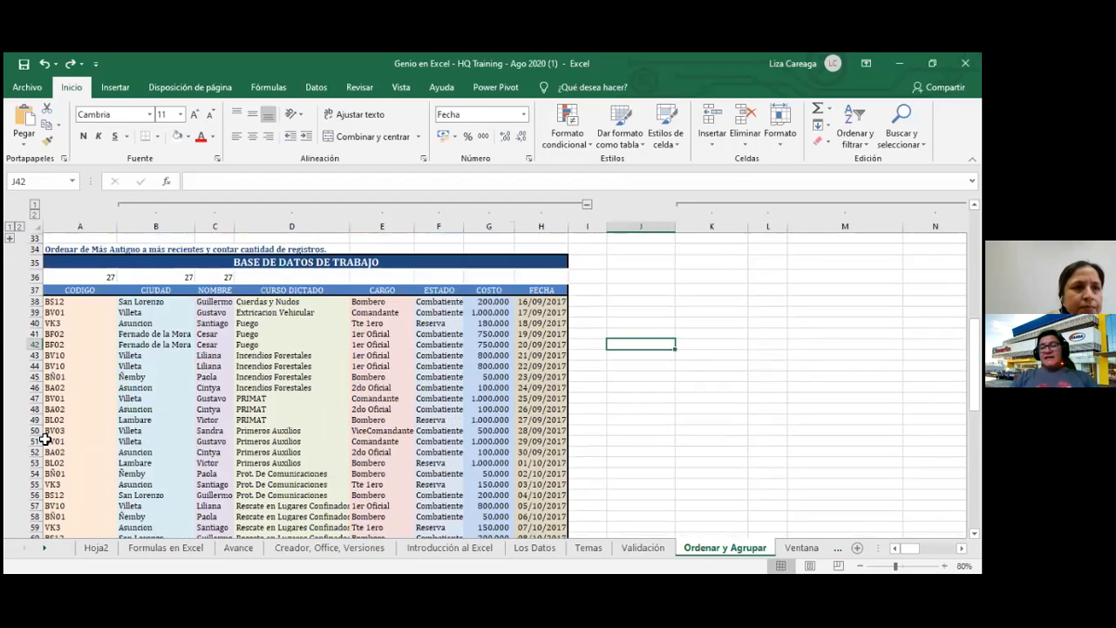
pyautogui.click(52, 181)
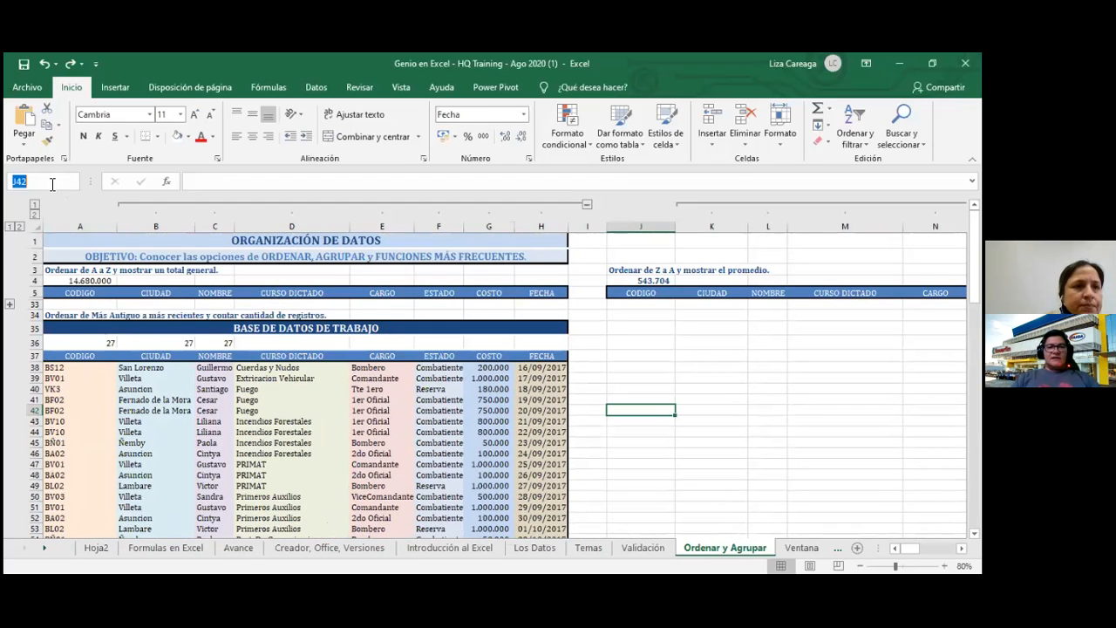
pyautogui.write('38:64')
pyautogui.press('Return')
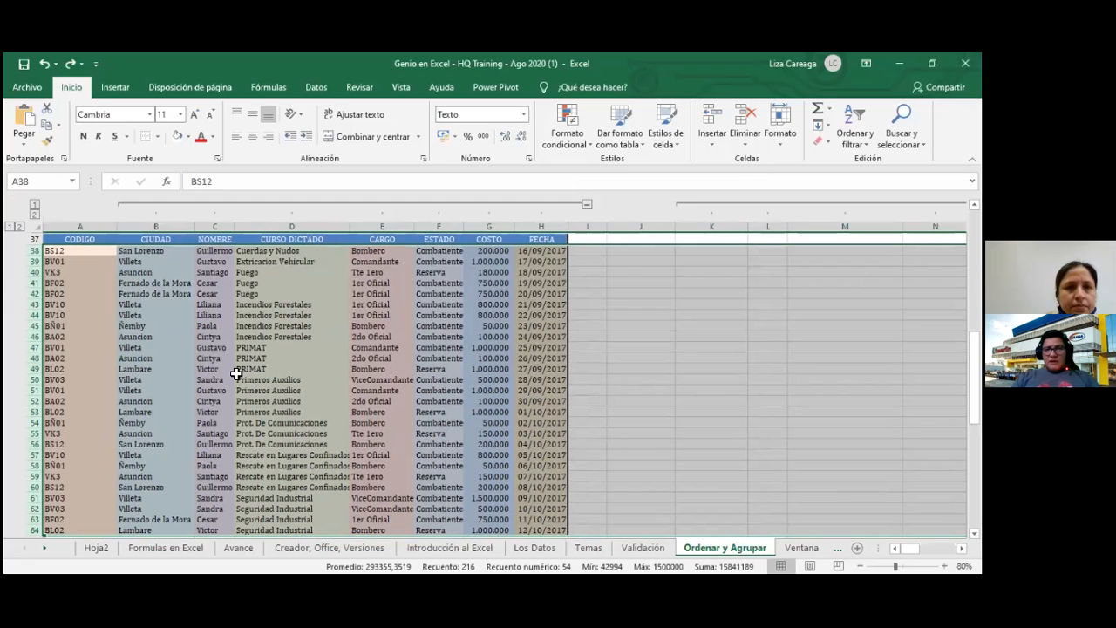
pyautogui.click(315, 88)
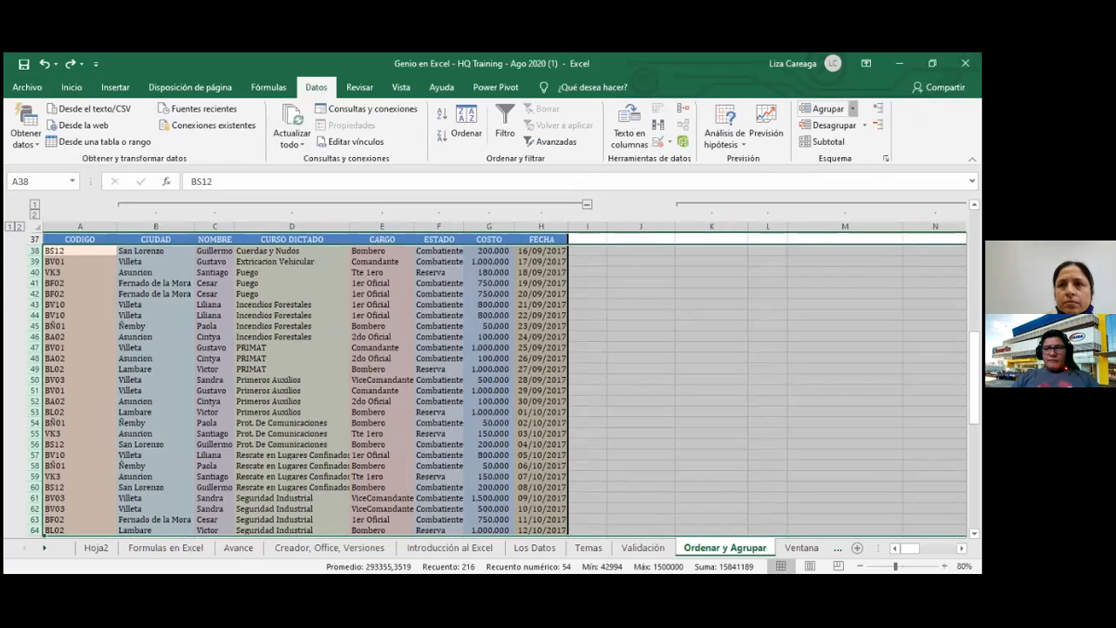
pyautogui.click(852, 108)
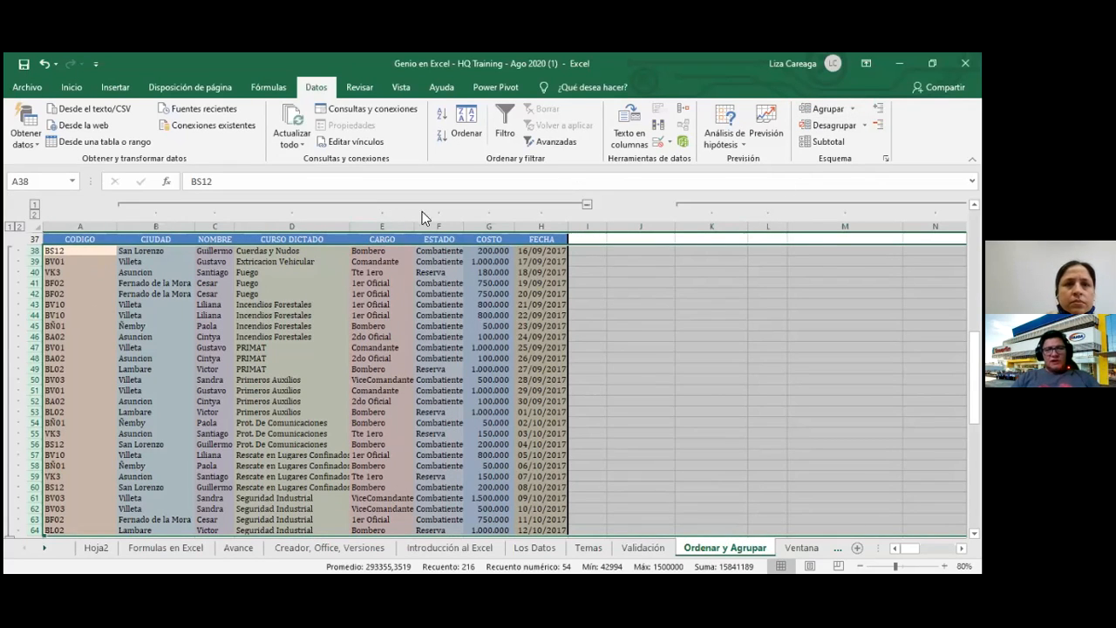
# Collapse the column group covering columns B to H and expand it again
pyautogui.click(588, 206)
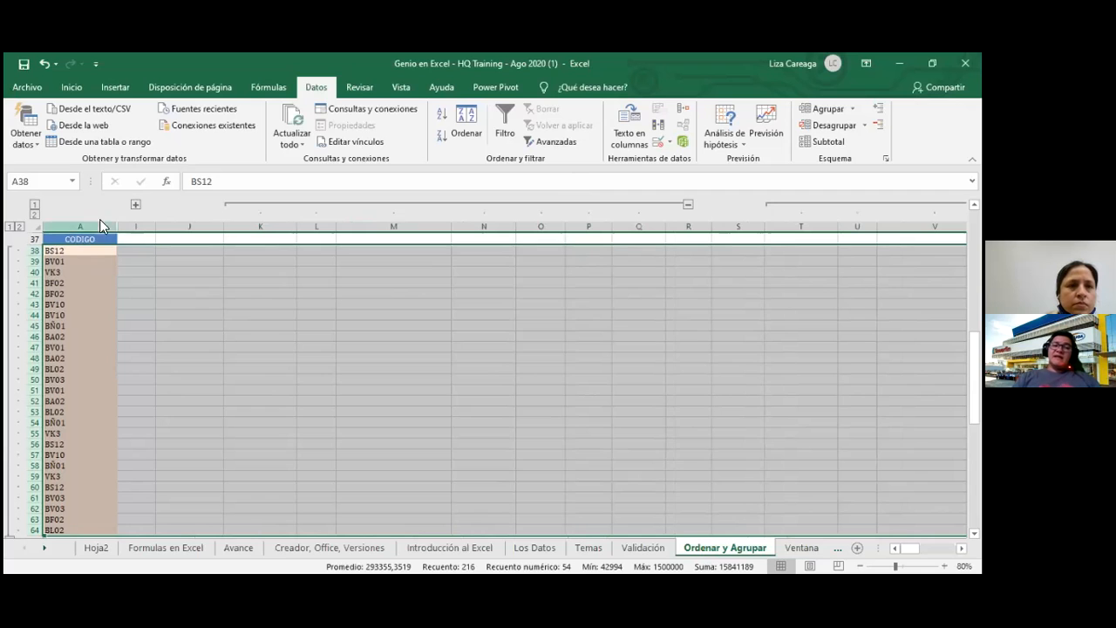
pyautogui.click(134, 203)
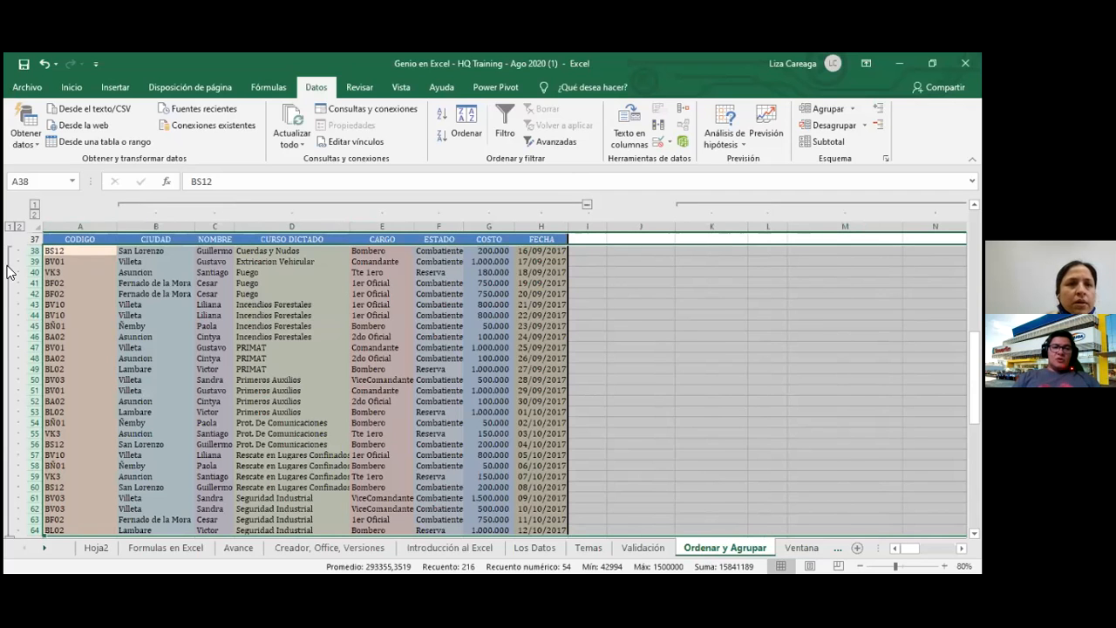
# Collapse the row group covering rows 38 to 64 and check the first FECHA entries of the table below, ending on H69
pyautogui.scroll(-1, 10, 518)
pyautogui.click(11, 508)
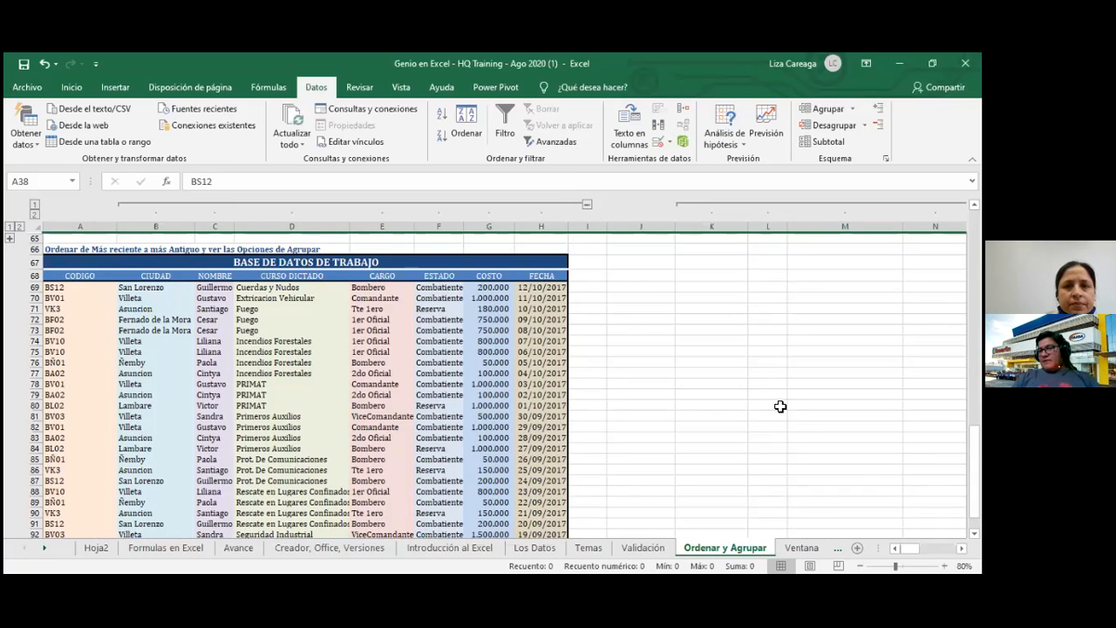
pyautogui.click(557, 296)
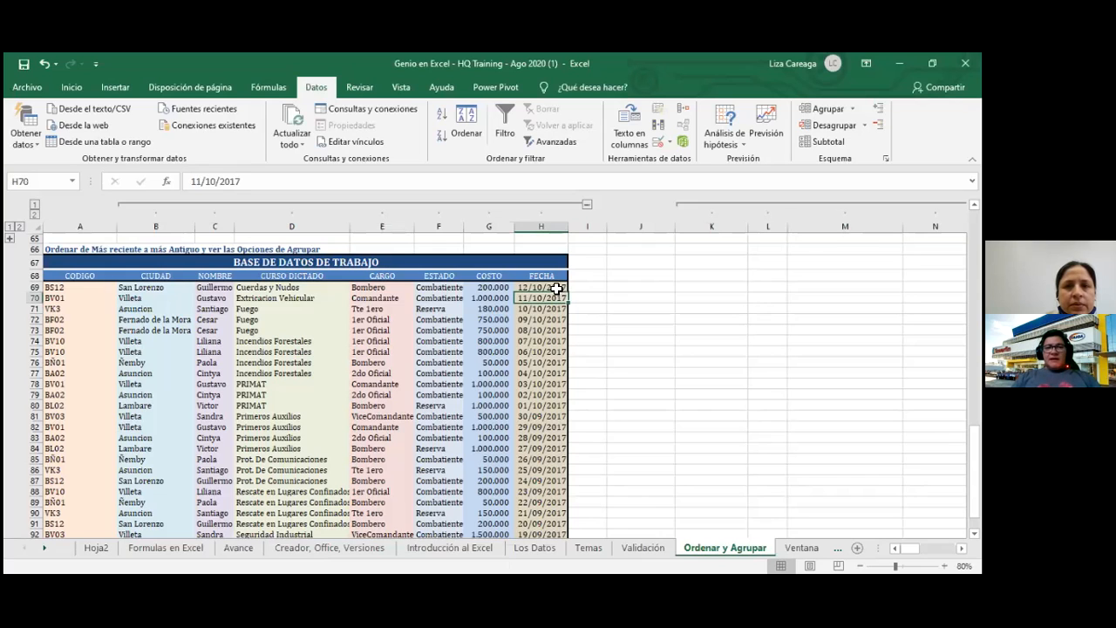
pyautogui.click(556, 289)
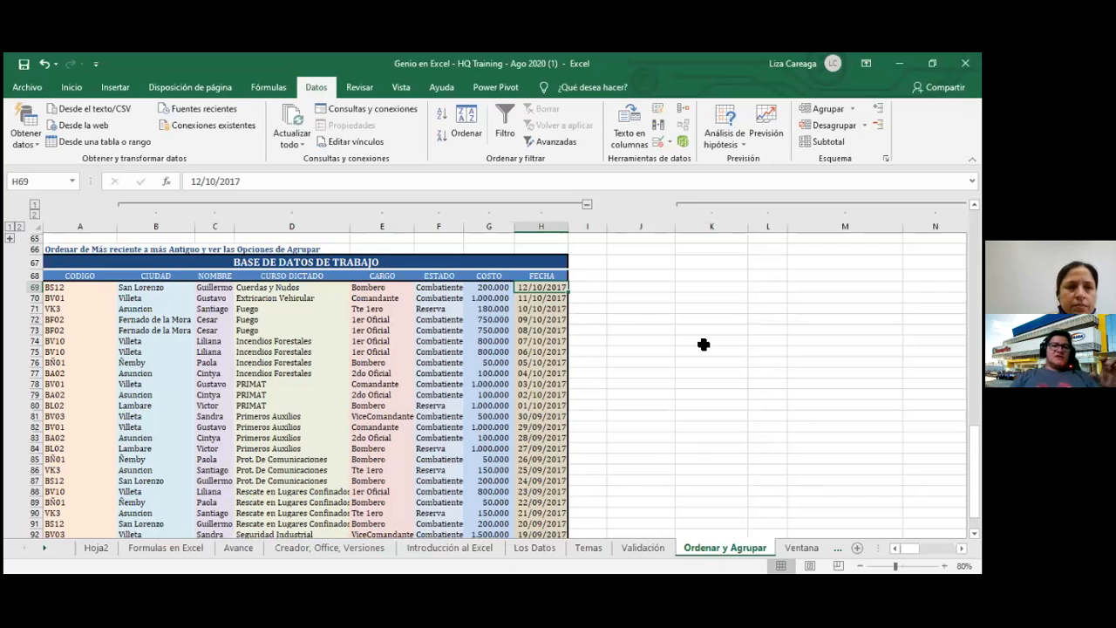
# Select the CIUDAD entries B69:B95 in the most-recent-first table and group them as Filas
pyautogui.press('Left')
pyautogui.press('Home')
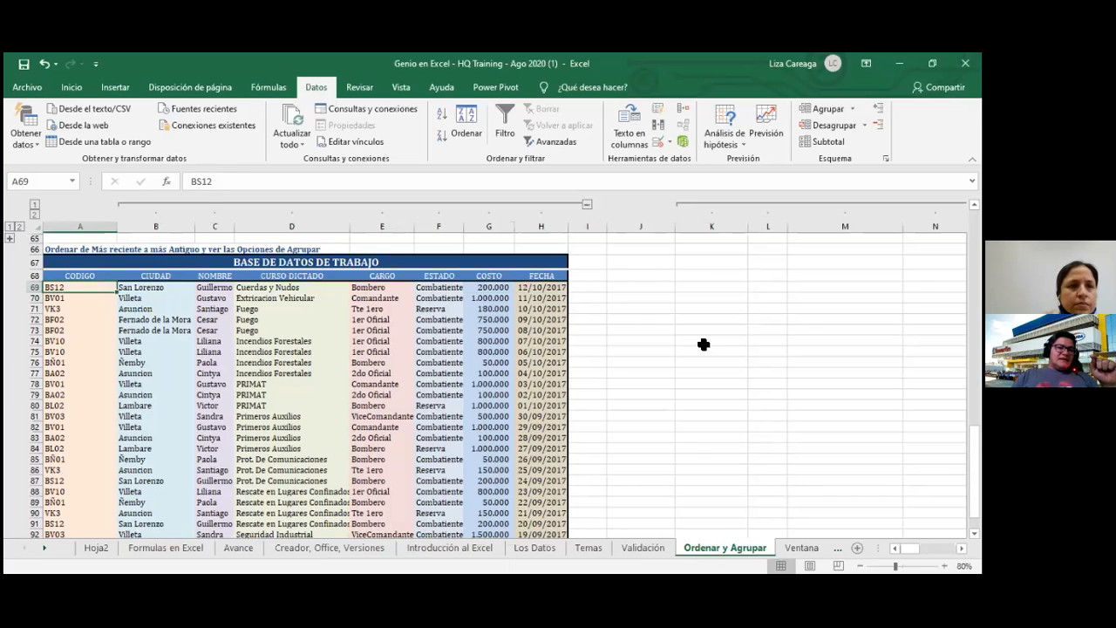
pyautogui.press('Up')
pyautogui.press('Down')
pyautogui.press('Right')
pyautogui.press('Left')
pyautogui.press('Right')
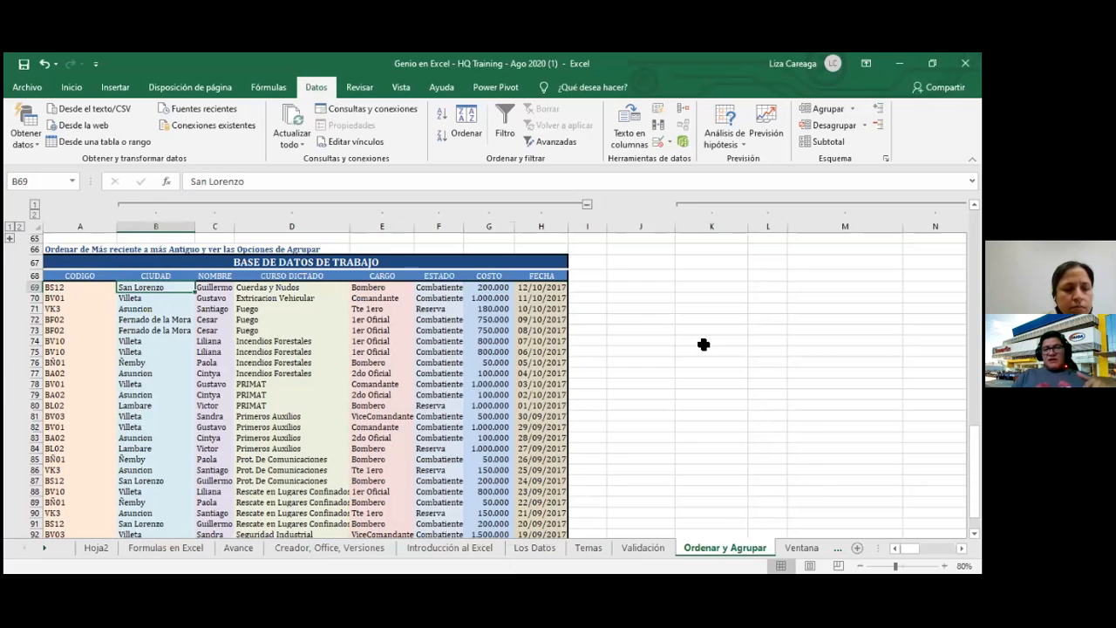
pyautogui.hotkey('ctrl', 'shift', 'Down')
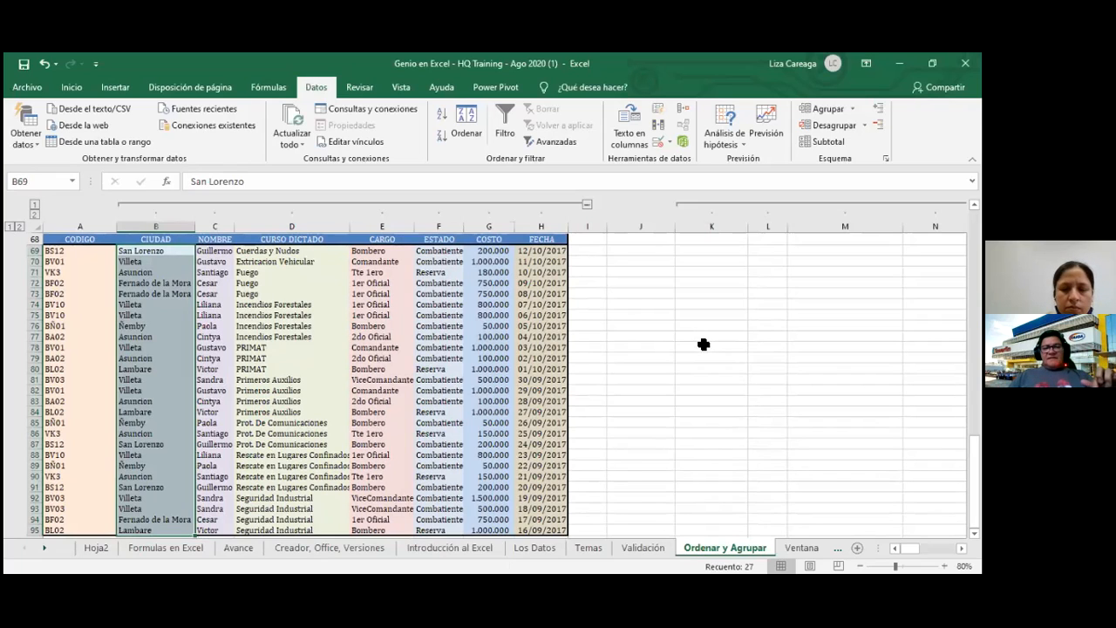
pyautogui.hotkey('shift', 'alt', 'Right')
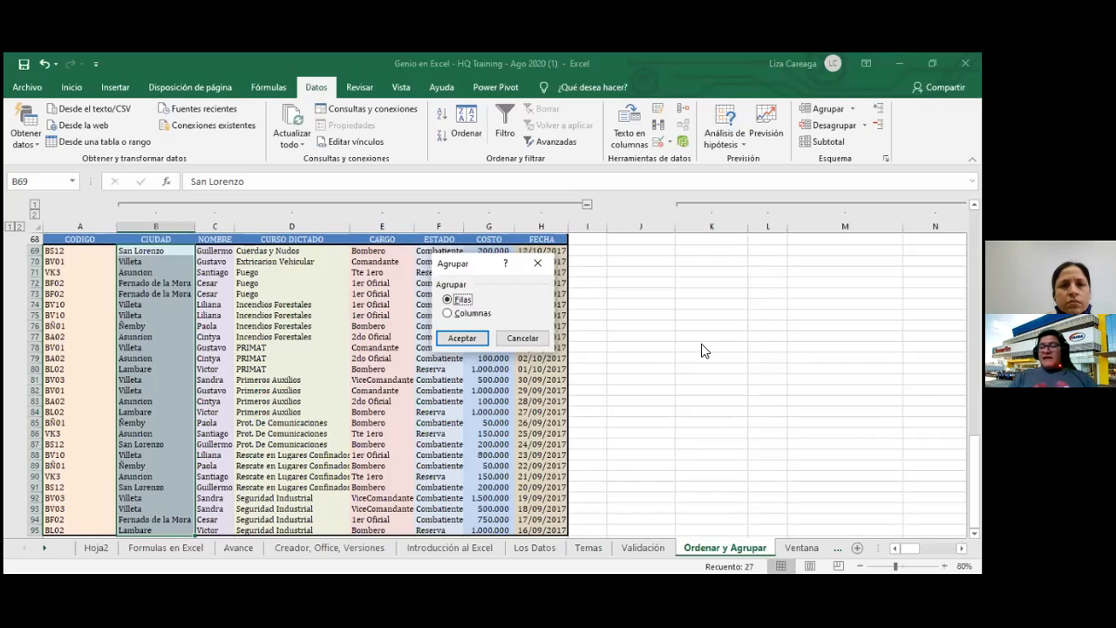
pyautogui.click(463, 341)
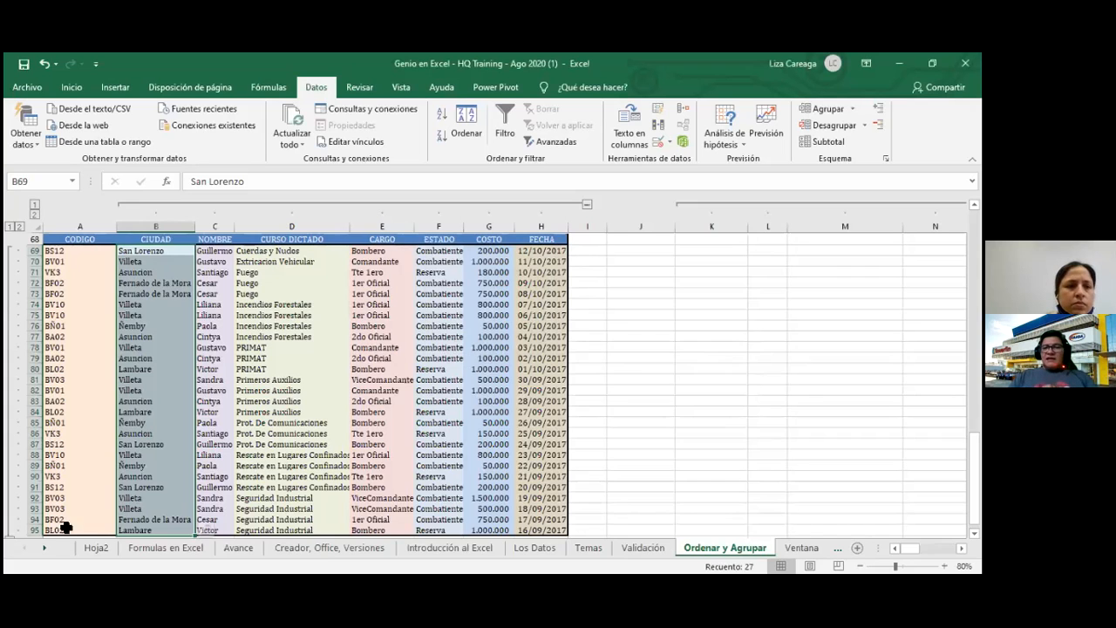
# Collapse the row group covering rows 69 to 95 and collapse all column groups to outline level 1
pyautogui.scroll(-2, 14, 475)
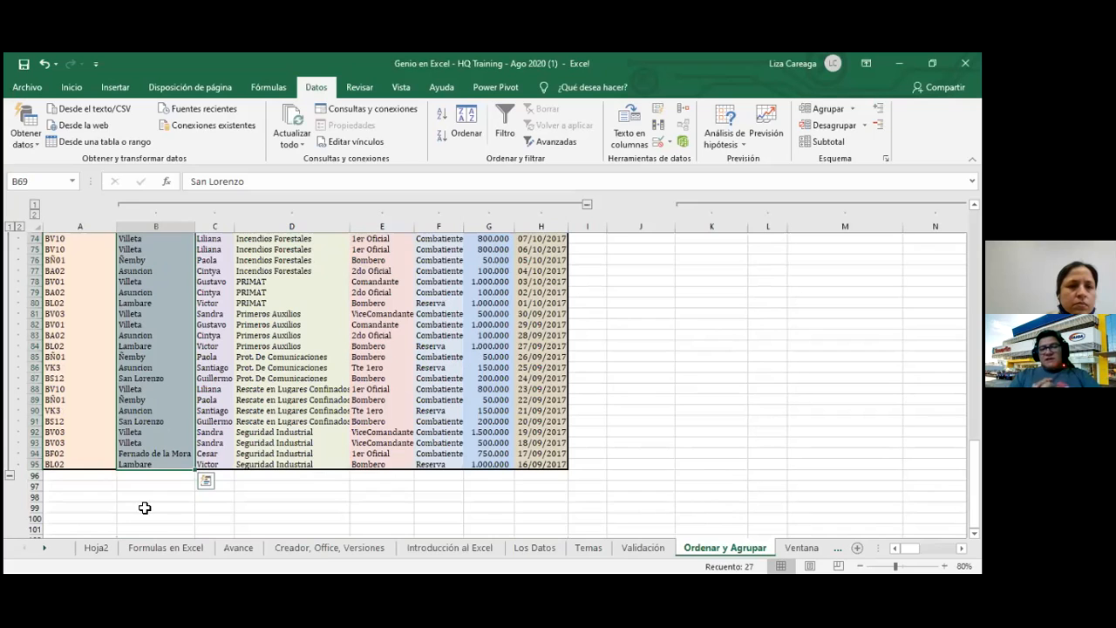
pyautogui.click(9, 476)
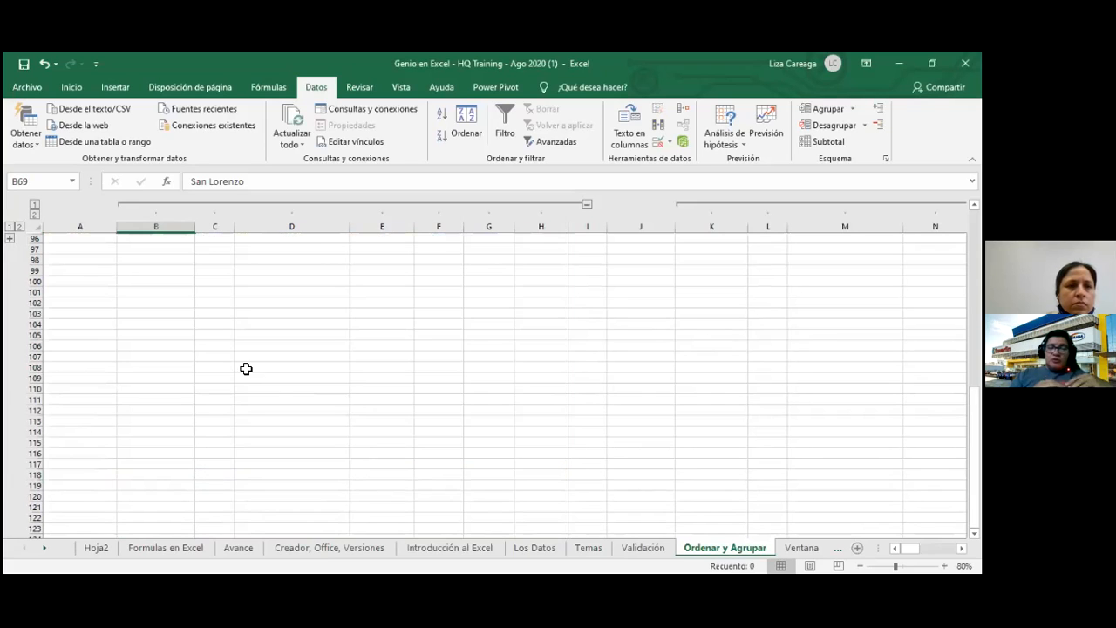
pyautogui.scroll(5, 240, 383)
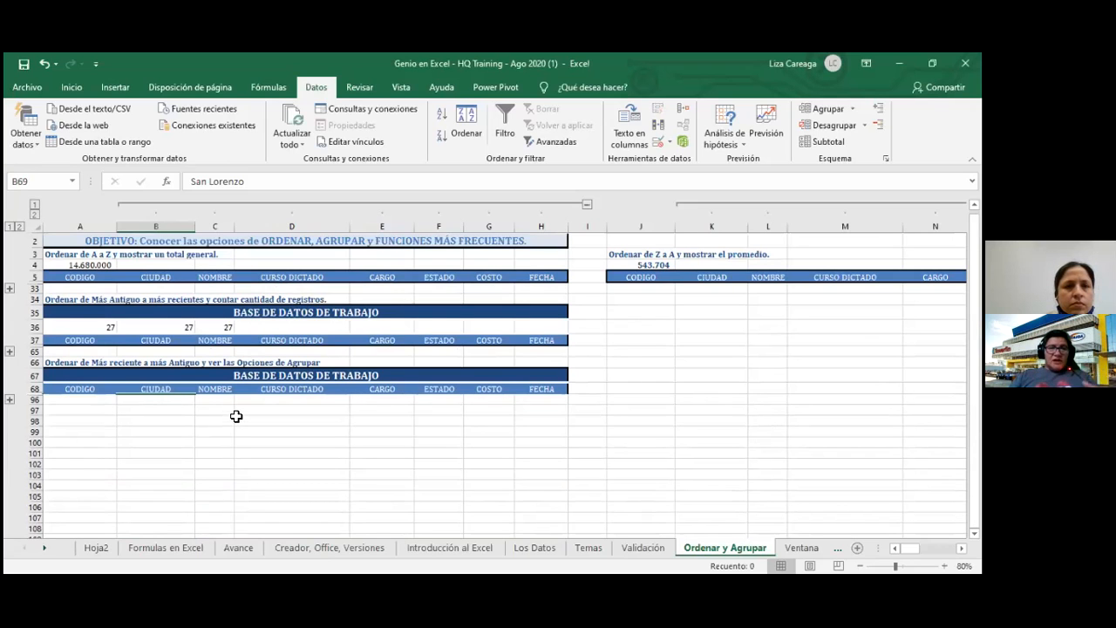
pyautogui.scroll(1, 235, 416)
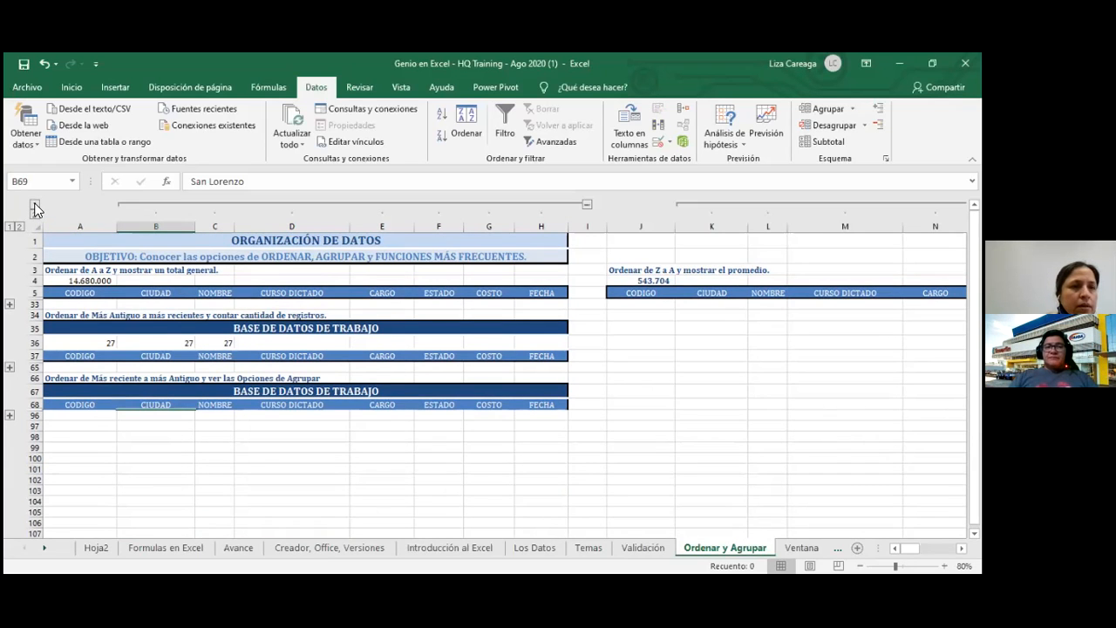
pyautogui.click(34, 206)
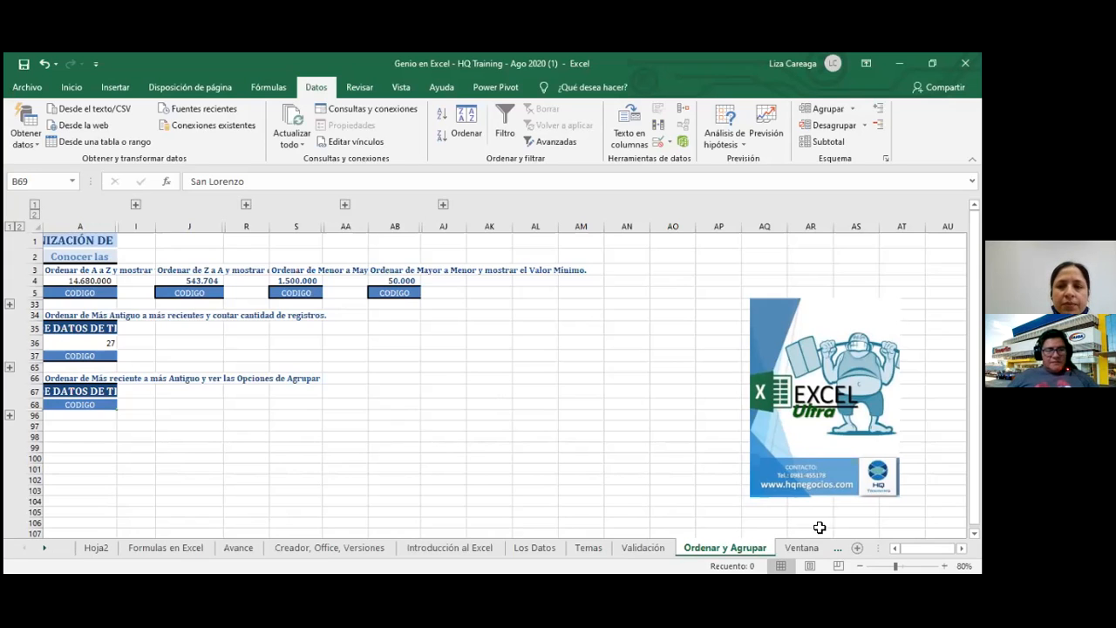
# Find the Ventana sheet further along the workbook and make it the active sheet
pyautogui.click(44, 548)
pyautogui.click(44, 547)
pyautogui.click(43, 551)
pyautogui.click(44, 551)
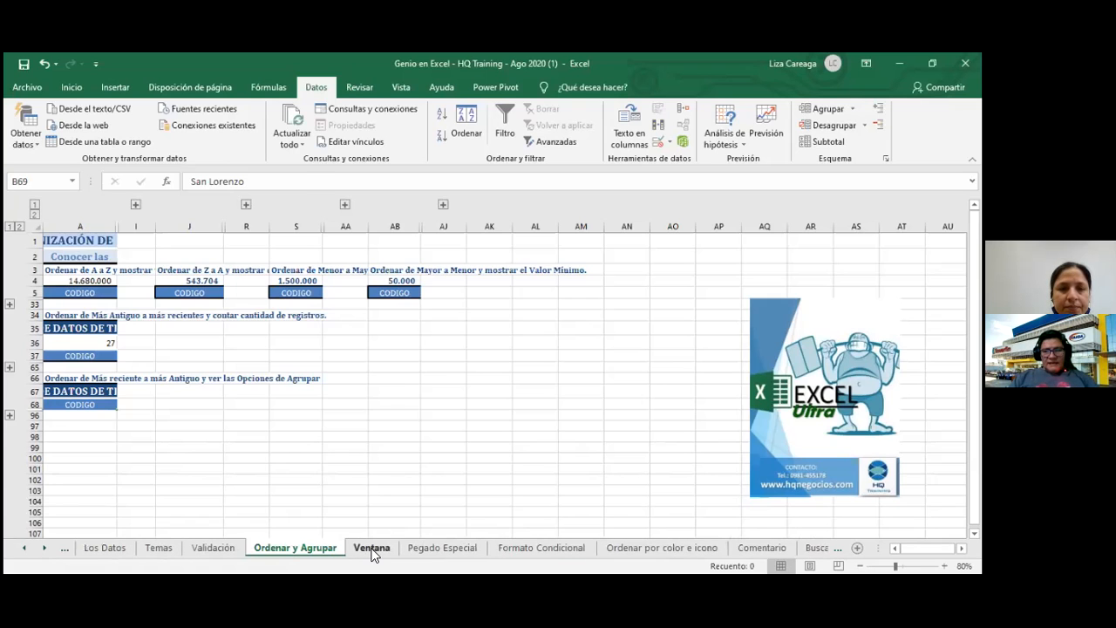
pyautogui.click(372, 549)
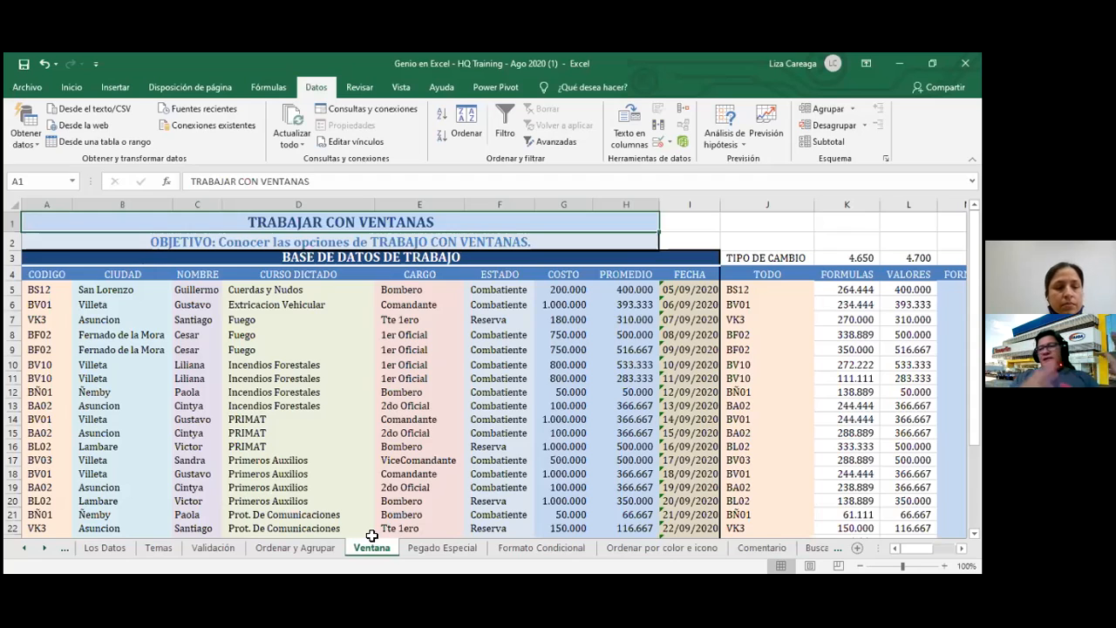
pyautogui.hotkey('alt', 'Tab')
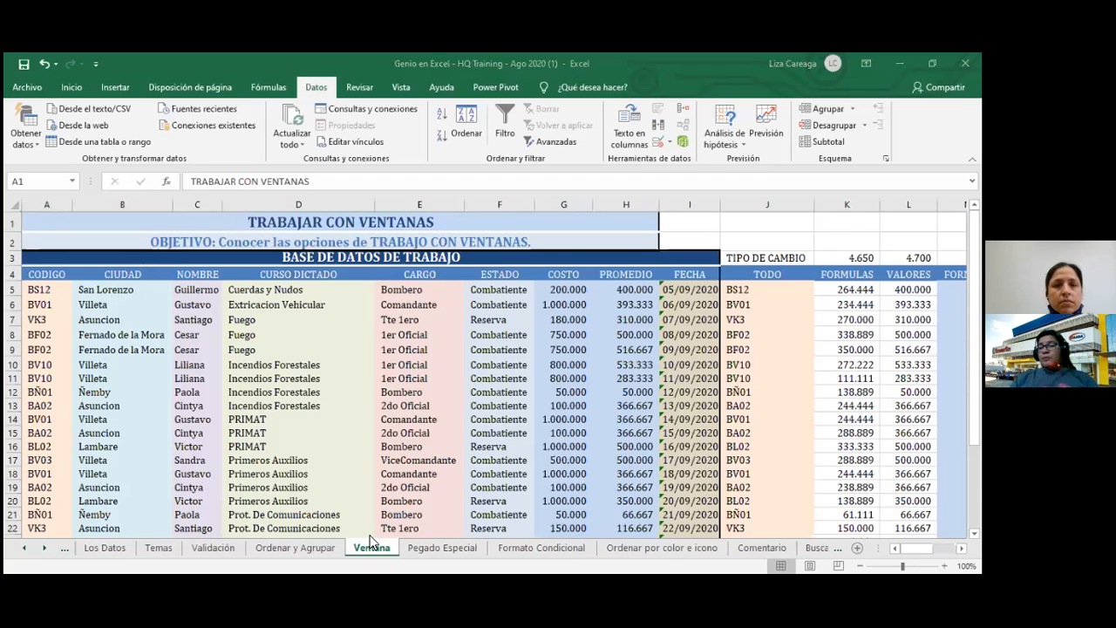
pyautogui.click(371, 543)
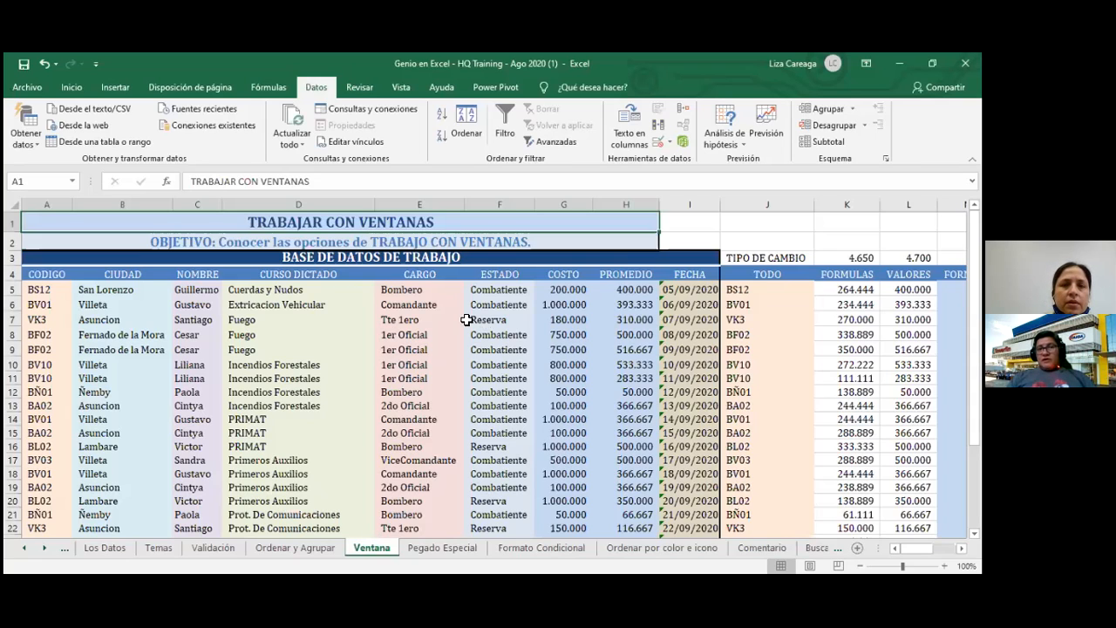
# Create a new window of this workbook and show the Ordenar y Agrupar sheet in one of the two windows
pyautogui.click(399, 88)
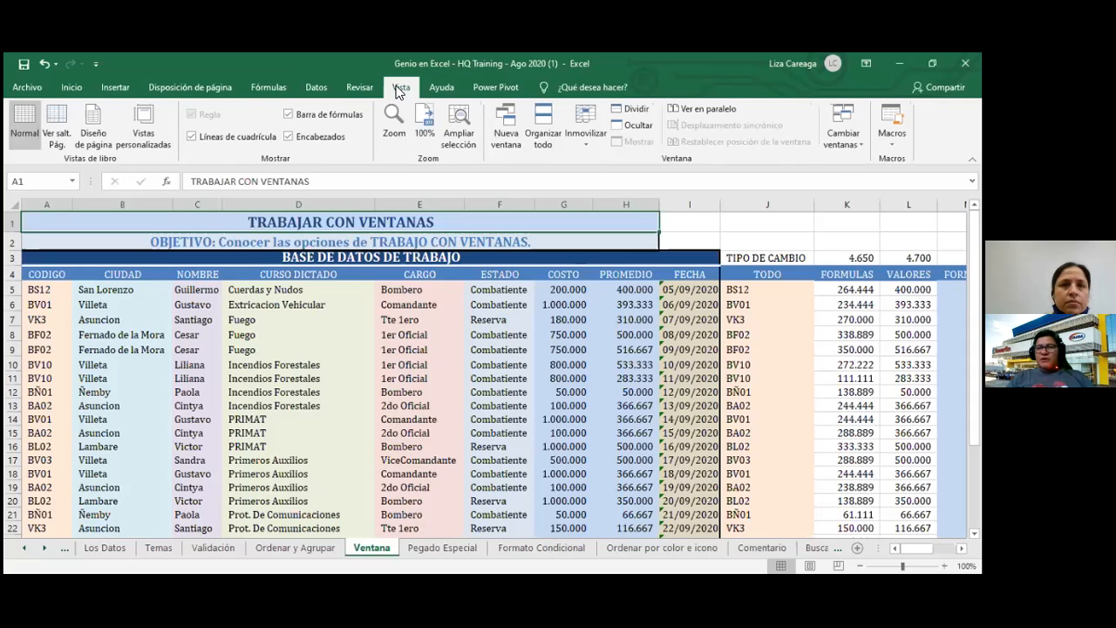
pyautogui.click(509, 141)
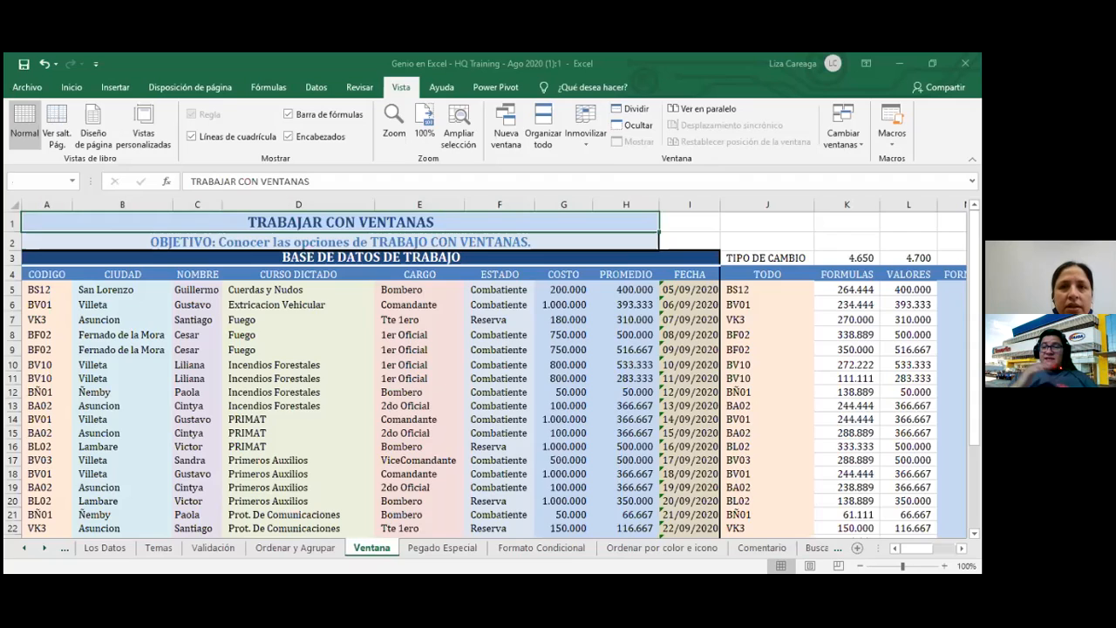
pyautogui.hotkey('ctrl', 'pageup')
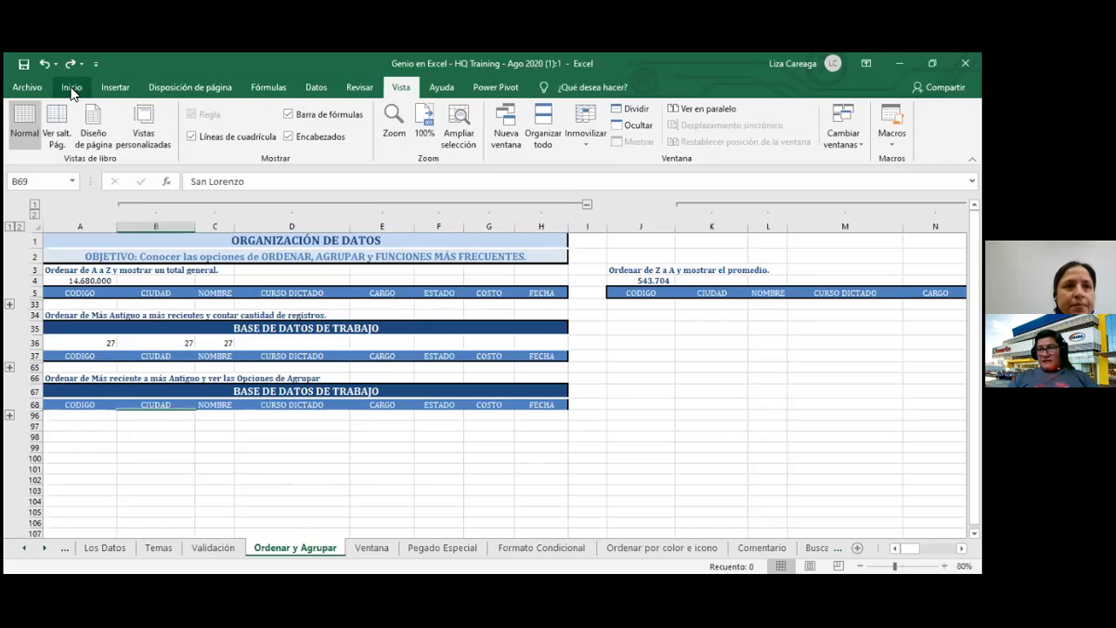
# Arrange all open windows as Mosaico, minimize the two CUBO workbooks to leave only the Genio en Excel windows, and dismiss the battery warning
pyautogui.click(542, 130)
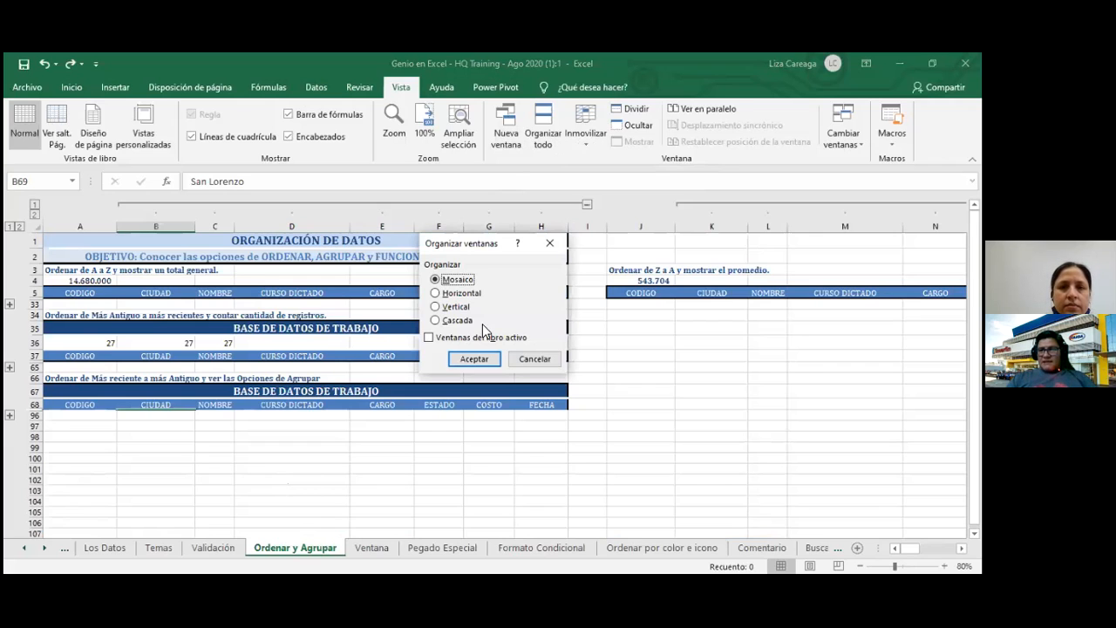
pyautogui.click(473, 360)
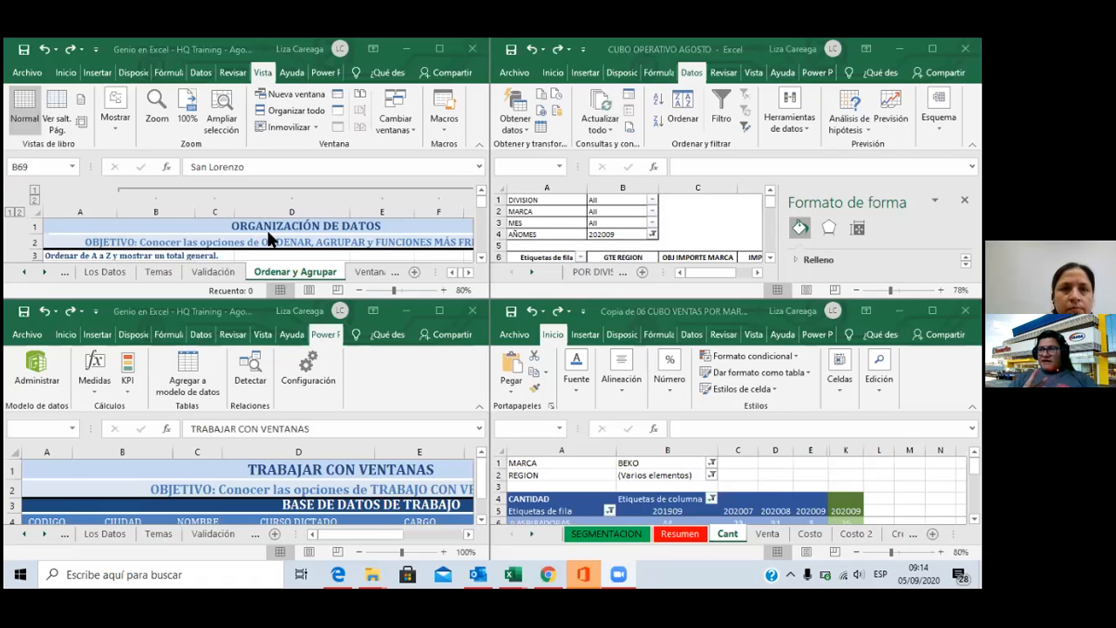
pyautogui.click(408, 48)
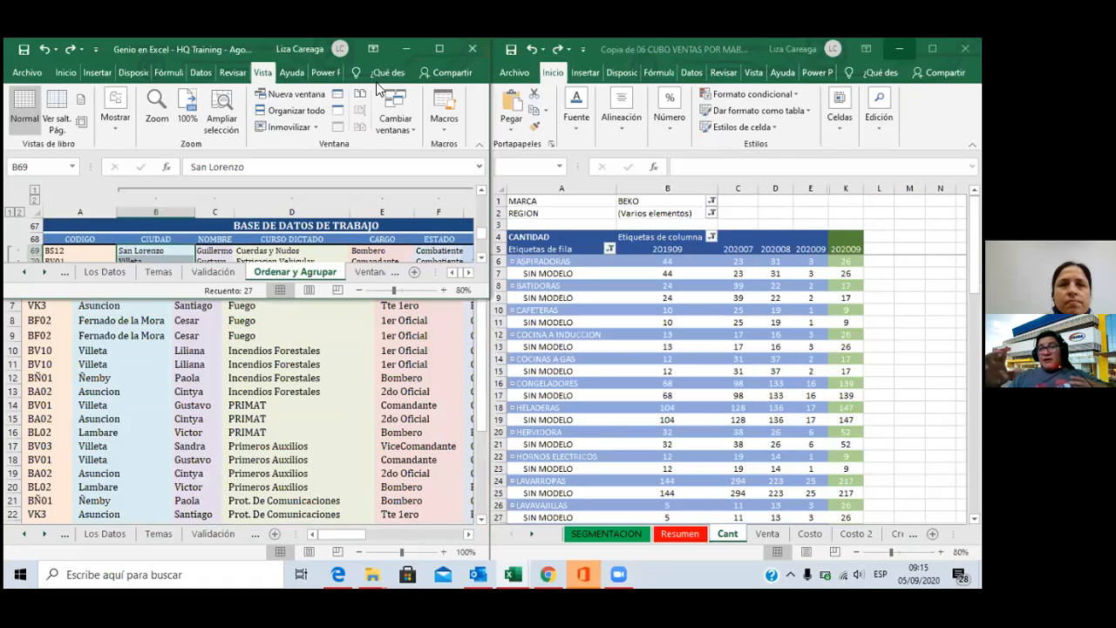
pyautogui.click(899, 48)
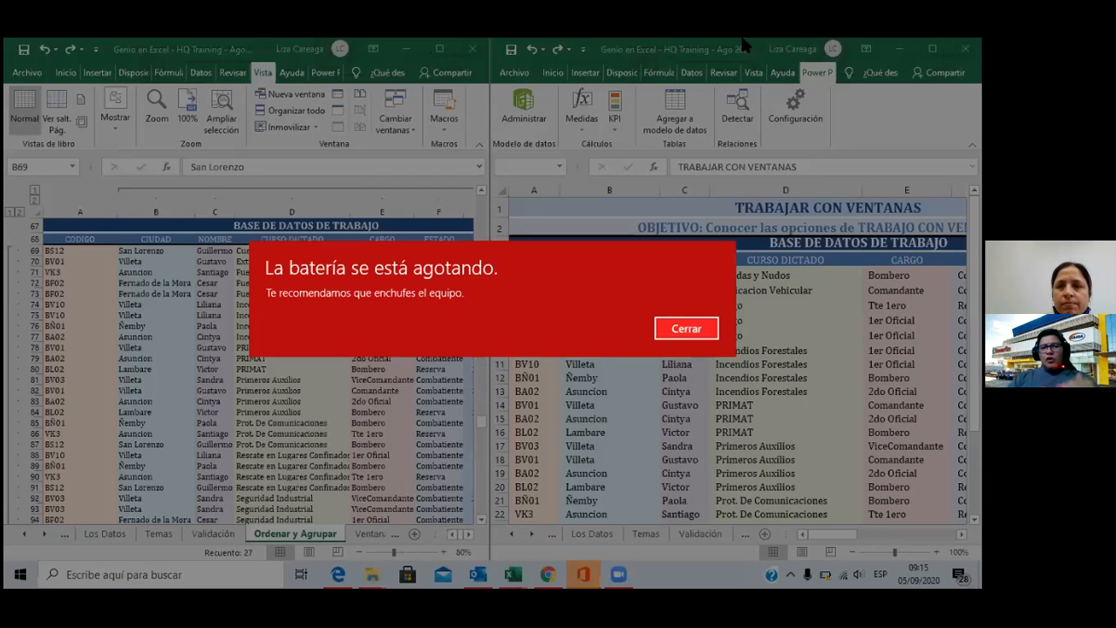
pyautogui.click(702, 329)
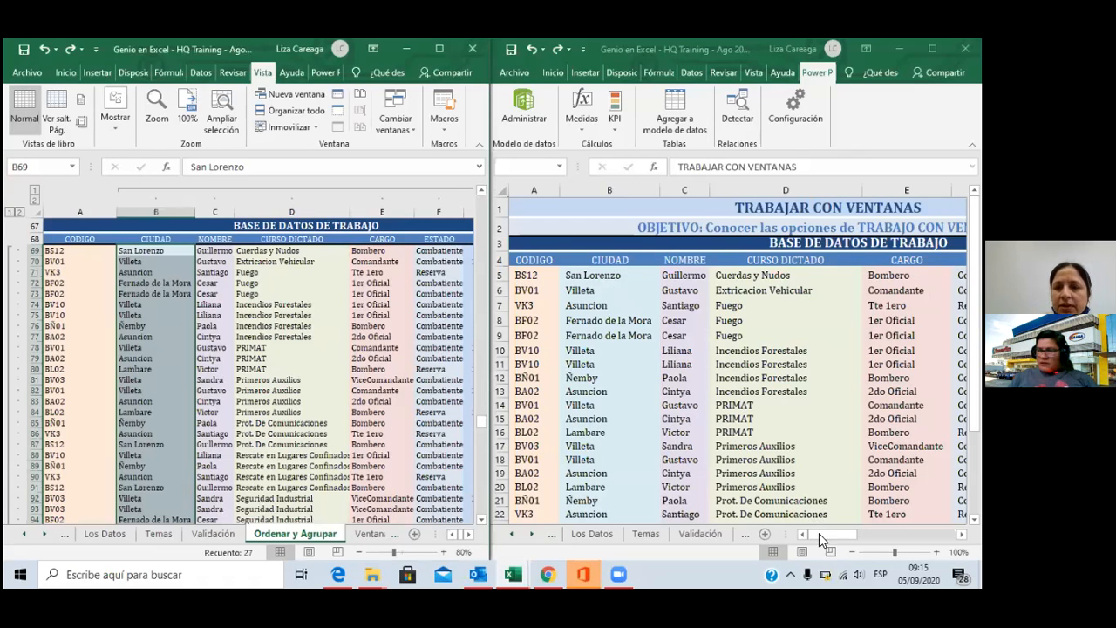
pyautogui.moveTo(827, 572)
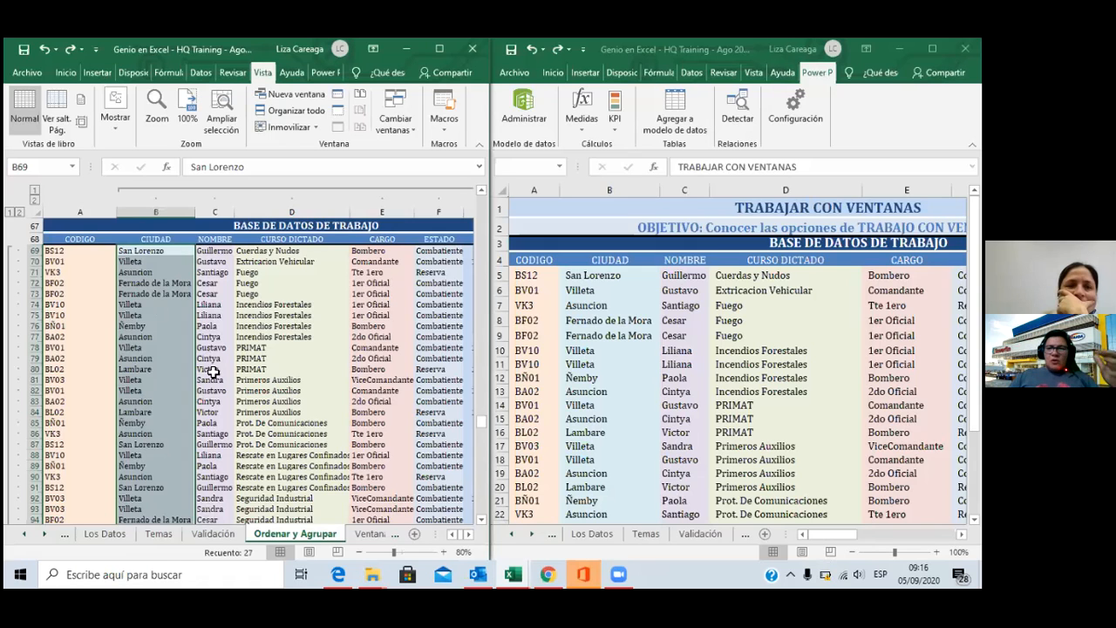
# Browse the rows of the Ordenar y Agrupar window to check whether the adjacent Ventana window scrolls with it
pyautogui.scroll(-8, 215, 397)
pyautogui.scroll(12, 214, 397)
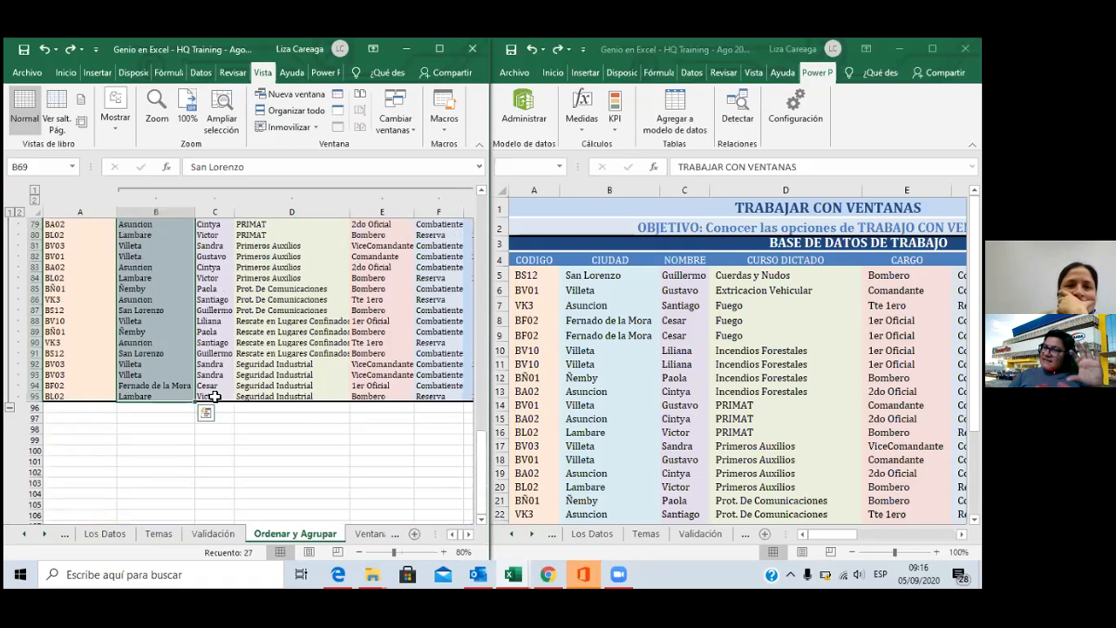
pyautogui.scroll(-8, 214, 397)
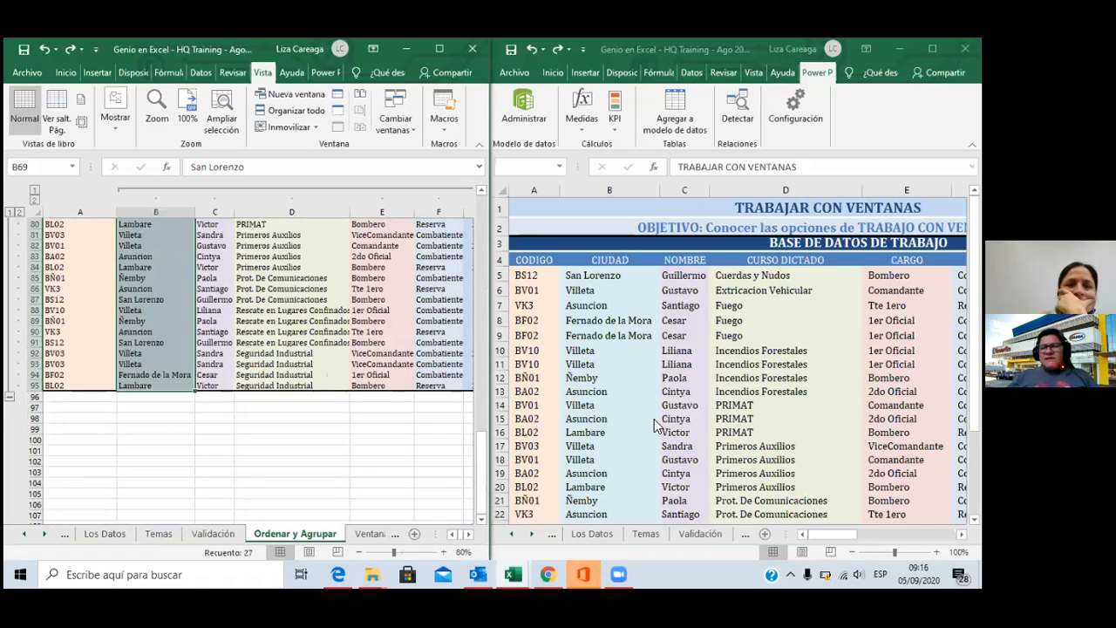
pyautogui.moveTo(481, 468)
pyautogui.mouseDown()
pyautogui.moveTo(494, 250)
pyautogui.moveTo(476, 478)
pyautogui.mouseUp()
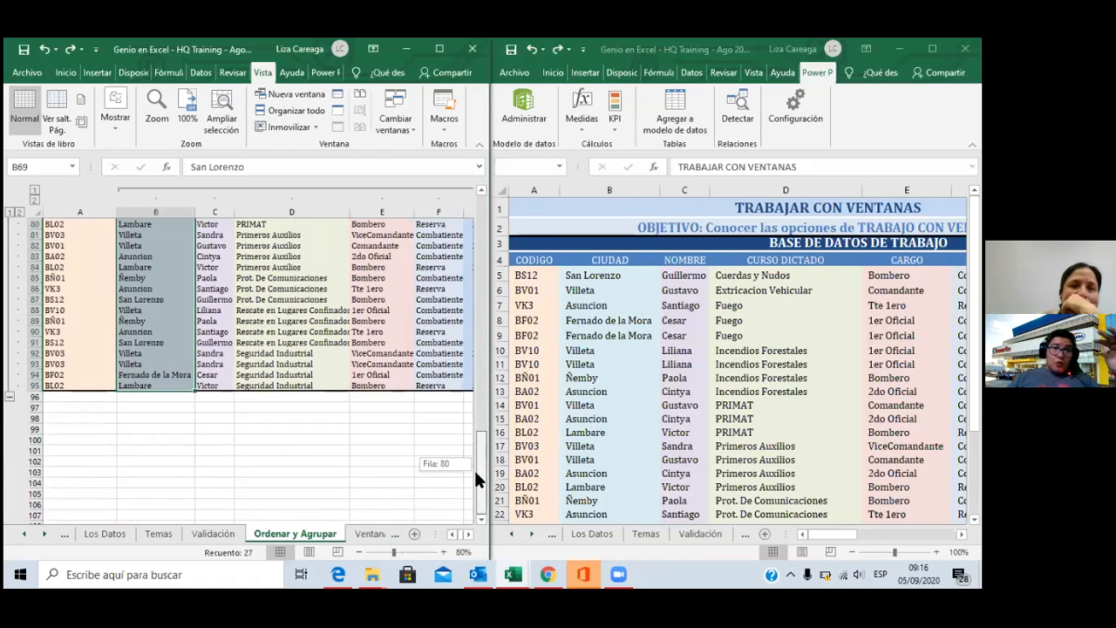
pyautogui.moveTo(476, 479); pyautogui.dragTo(485, 249)
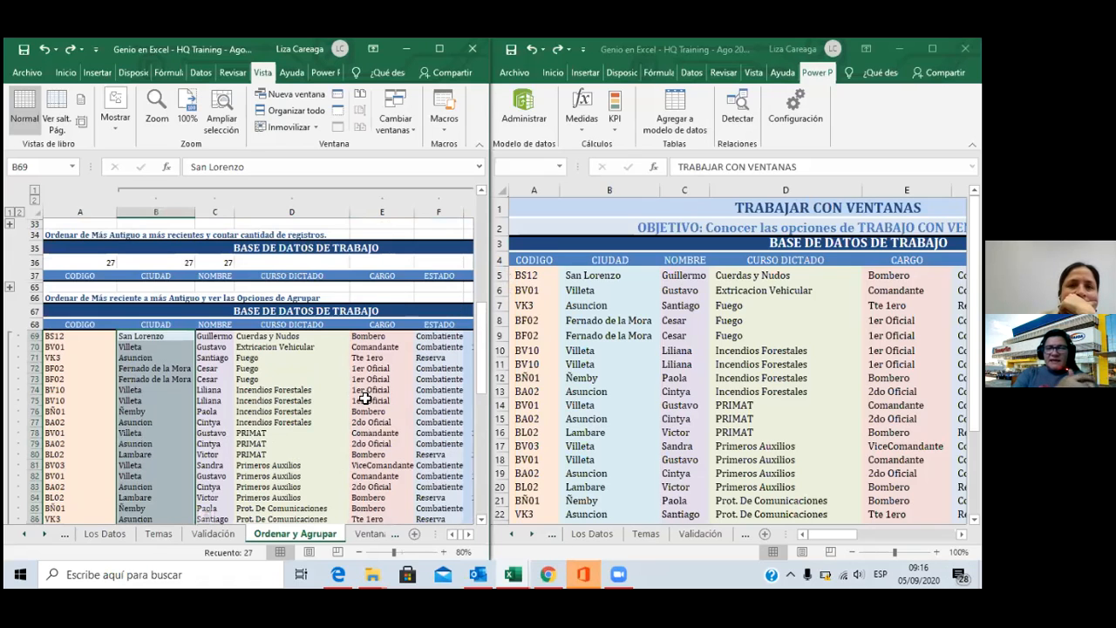
pyautogui.scroll(-2, 364, 397)
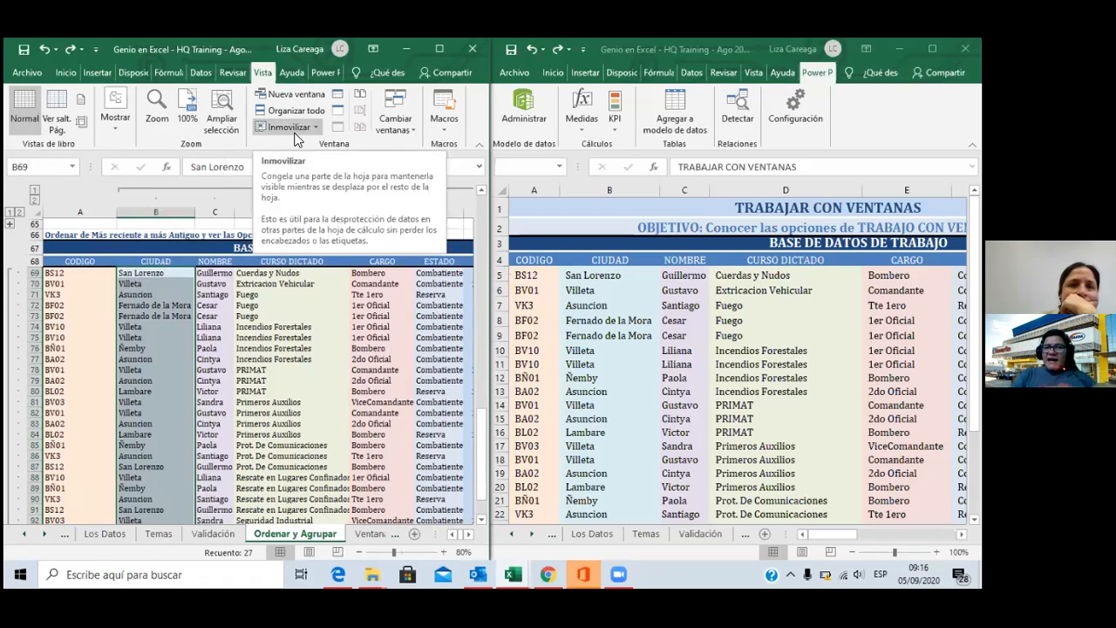
# View the Ordenar y Agrupar window in parallel with Genio en Excel - HQ Training - Ago 2020 (1):2 and return the Ventana sheet to A1
pyautogui.click(360, 101)
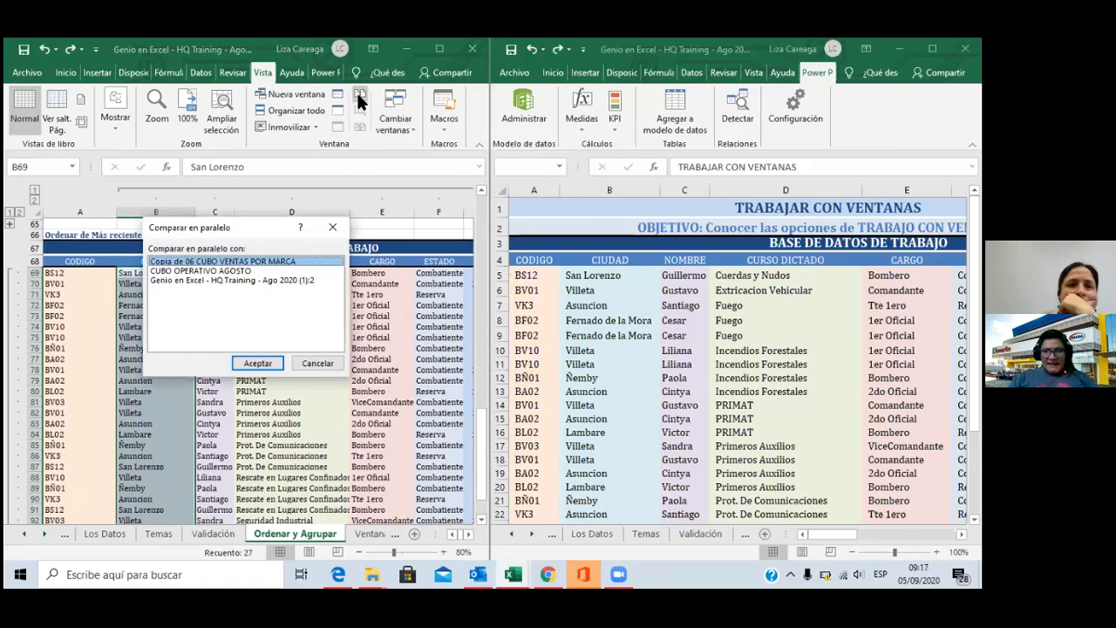
pyautogui.click(264, 278)
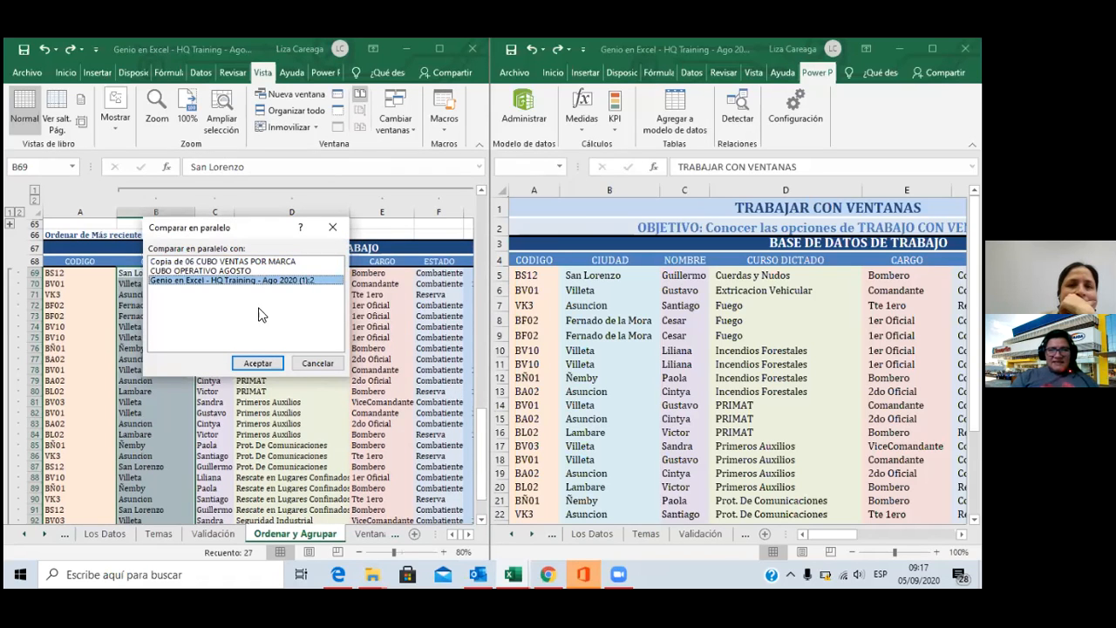
pyautogui.click(257, 364)
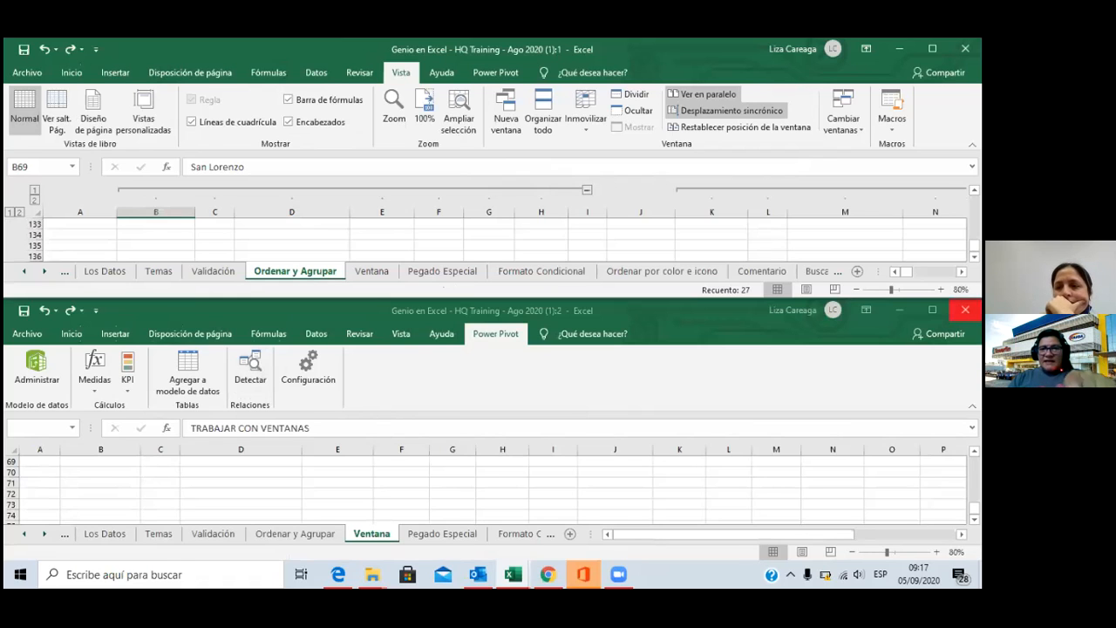
pyautogui.hotkey('ctrl', 'Home')
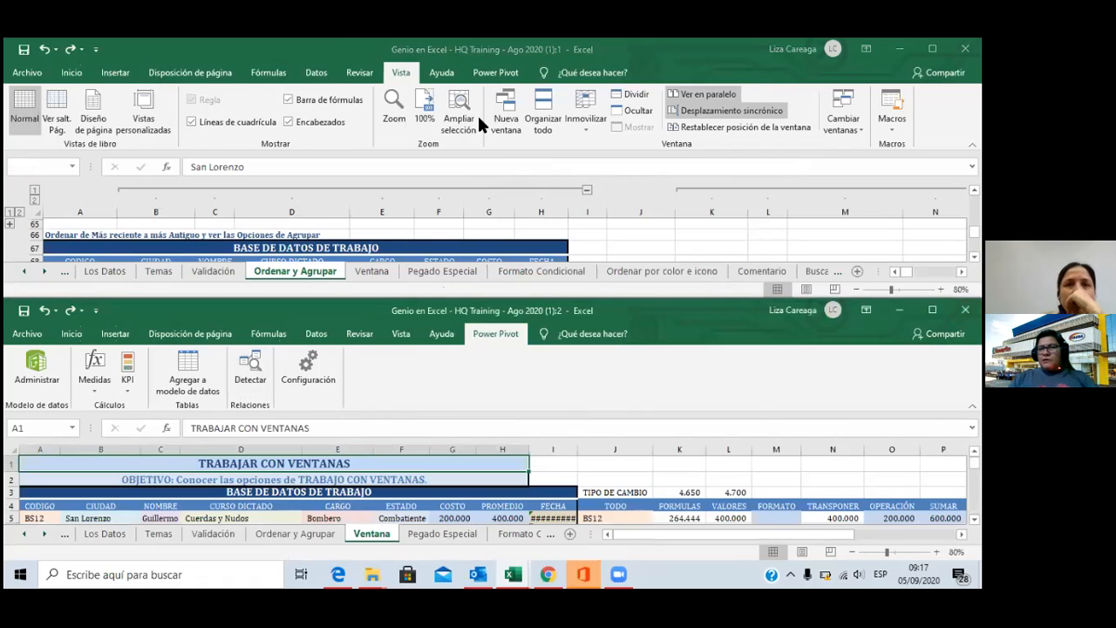
# Arrange only the active workbook's windows using the Vertical layout
pyautogui.click(546, 127)
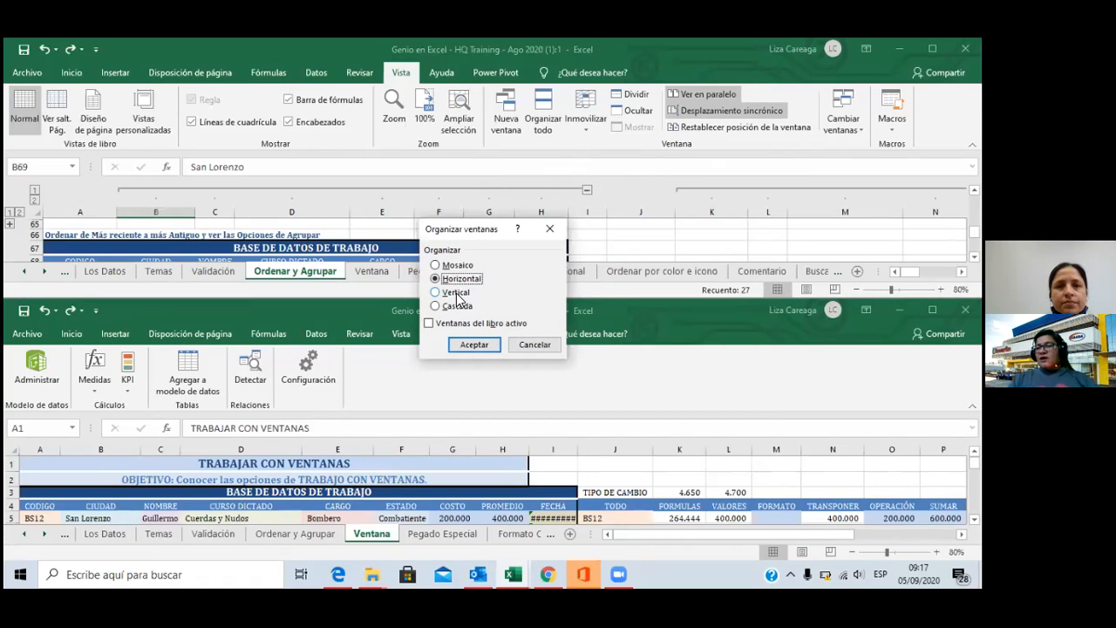
pyautogui.click(428, 324)
pyautogui.click(428, 324)
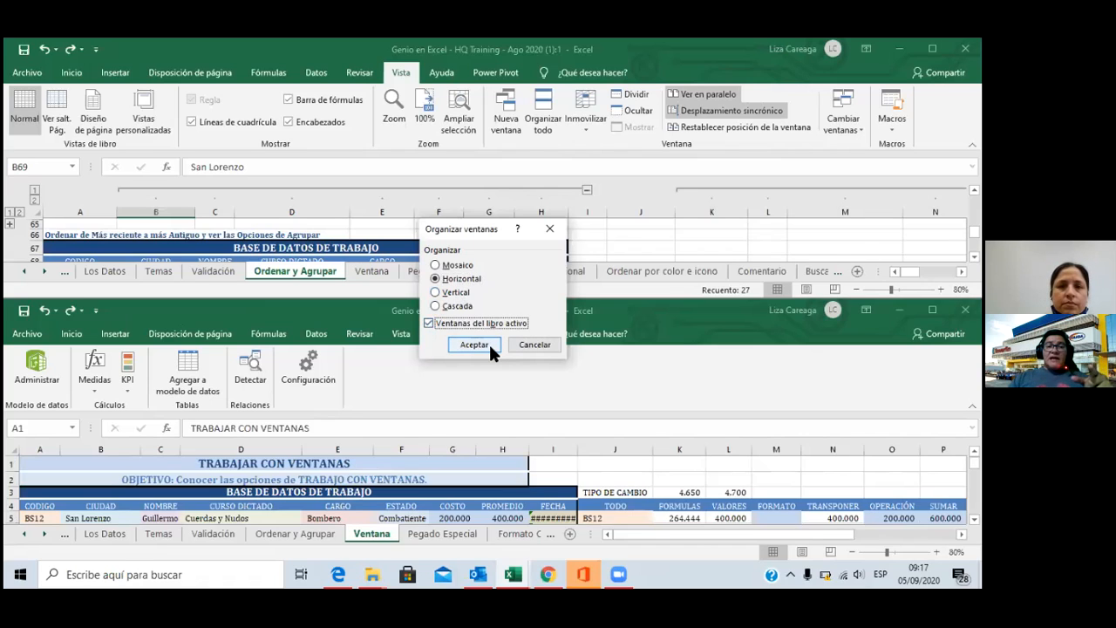
pyautogui.click(436, 294)
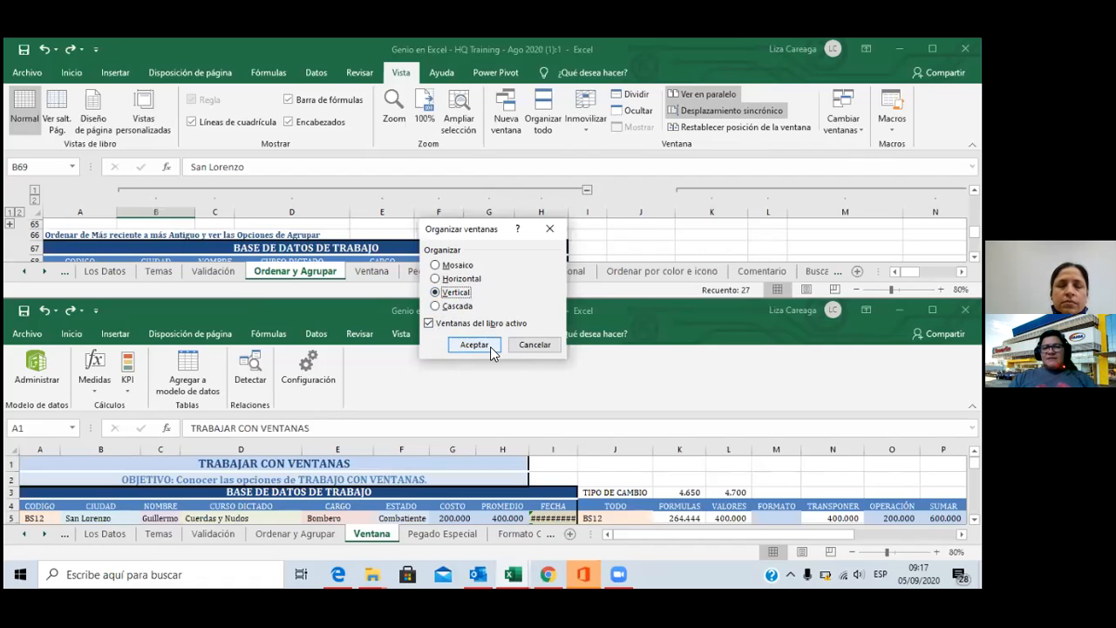
pyautogui.click(474, 345)
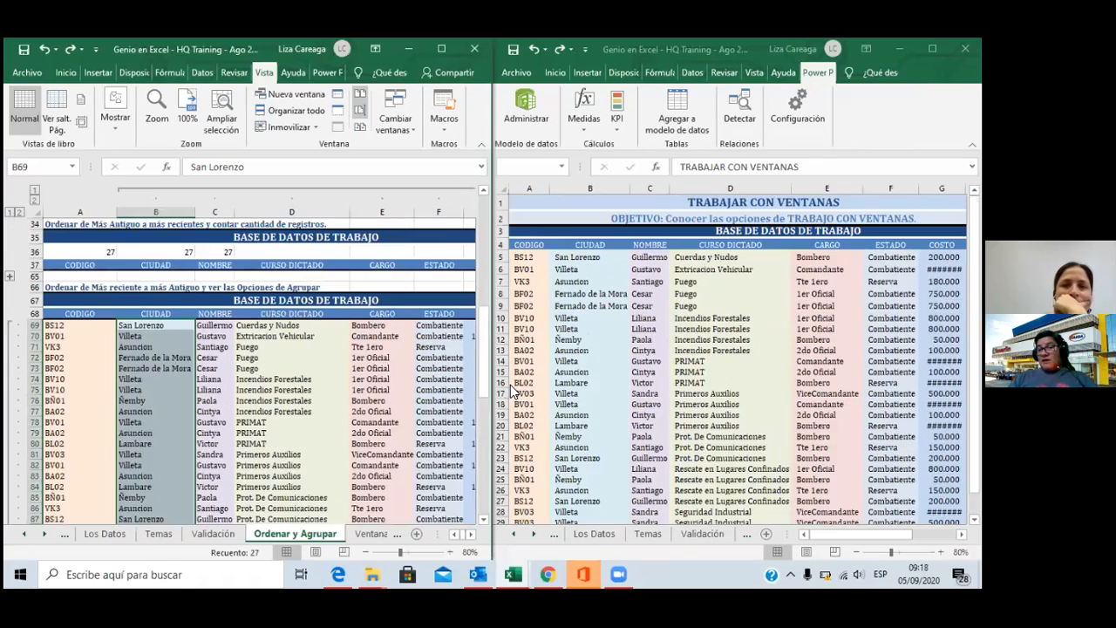
# Browse the rows of the Ordenar y Agrupar and Ventana windows together to examine synchronous scrolling, returning to the first rows
pyautogui.scroll(-5, 510, 384)
pyautogui.scroll(2, 510, 384)
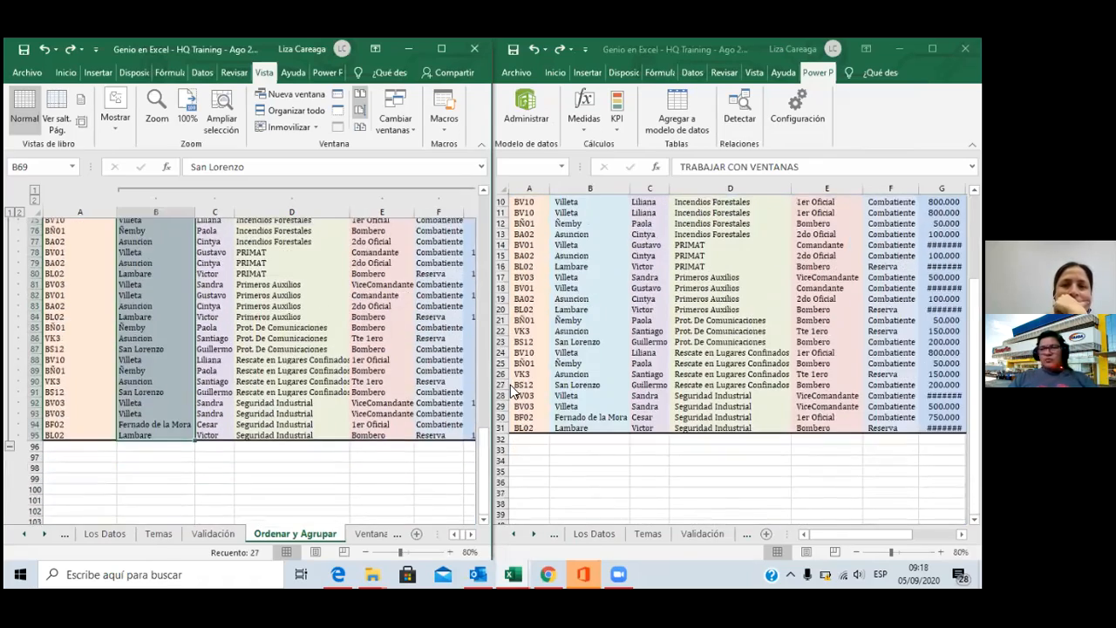
pyautogui.scroll(-3, 510, 384)
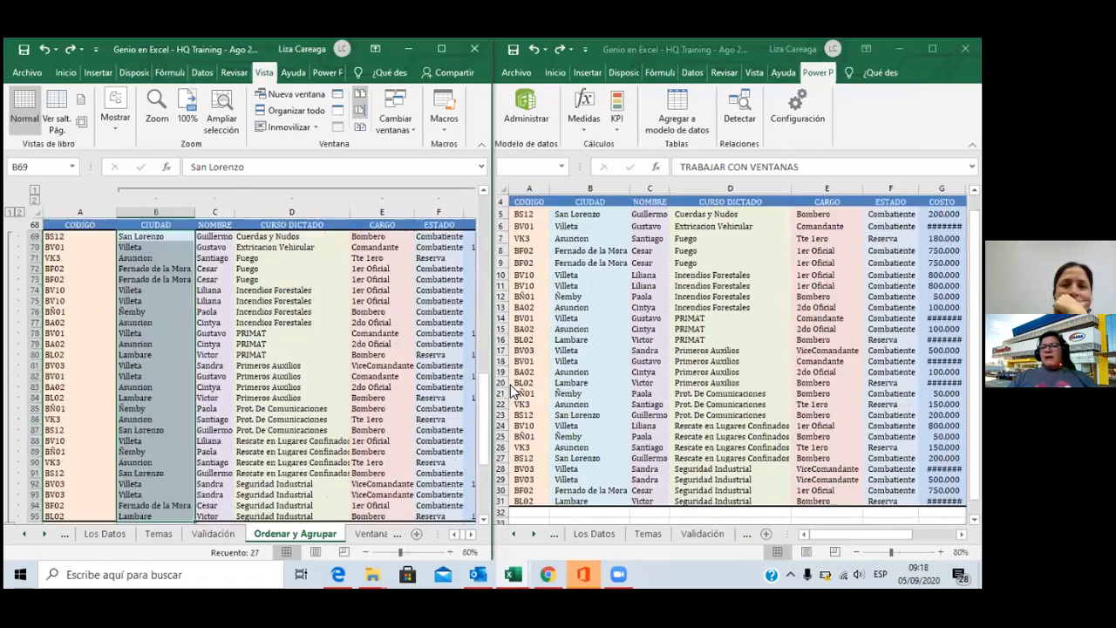
pyautogui.scroll(6, 514, 384)
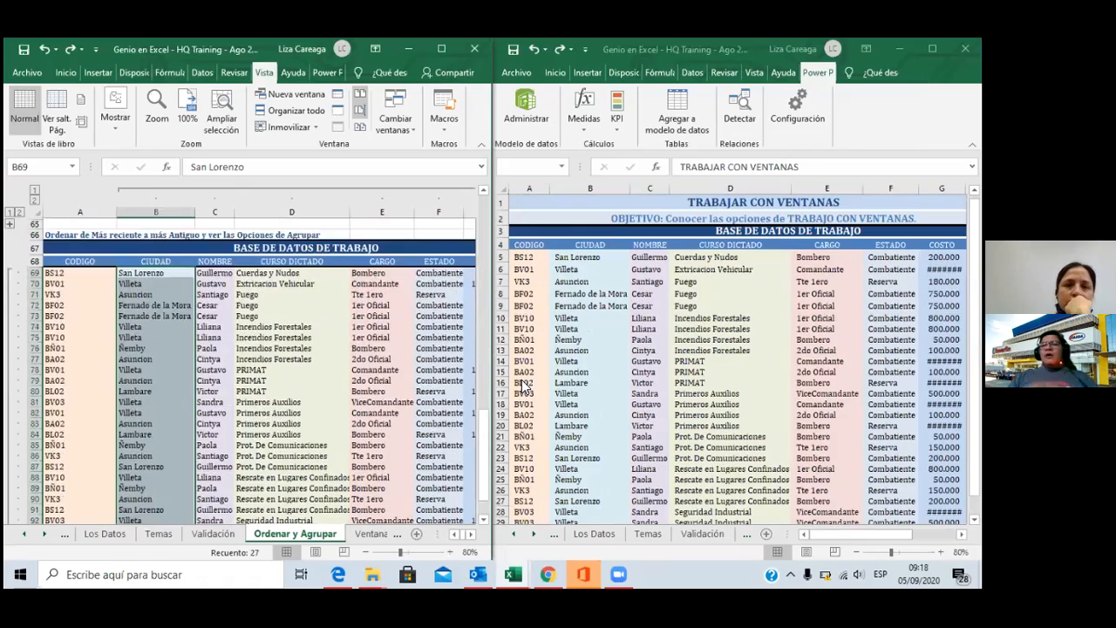
pyautogui.scroll(-9, 523, 384)
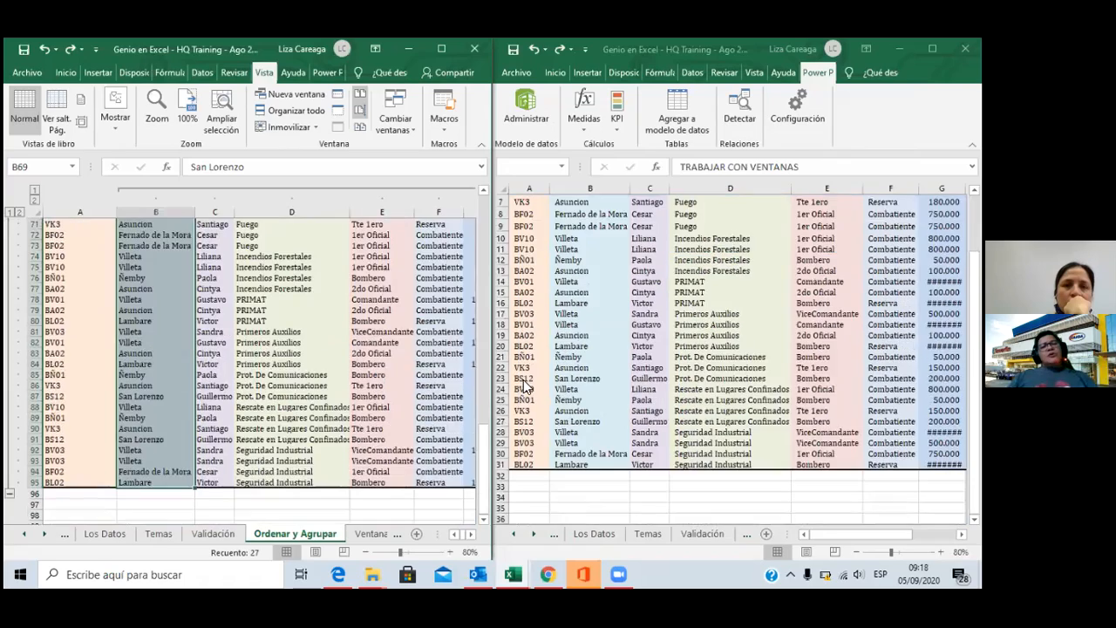
pyautogui.scroll(9, 523, 386)
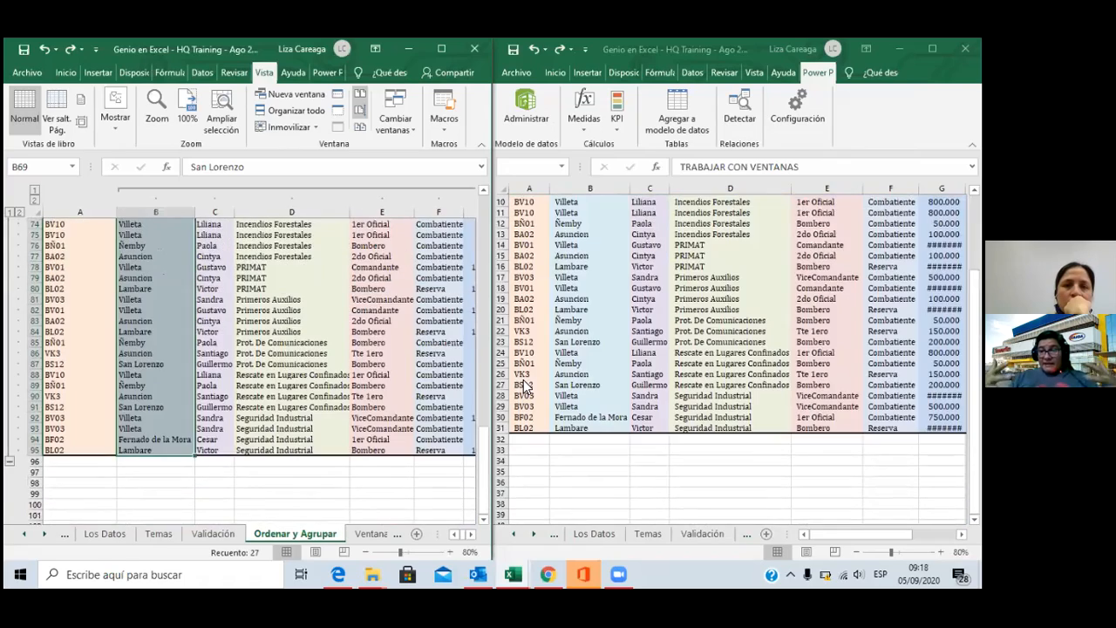
pyautogui.scroll(2, 526, 388)
pyautogui.scroll(-7, 525, 386)
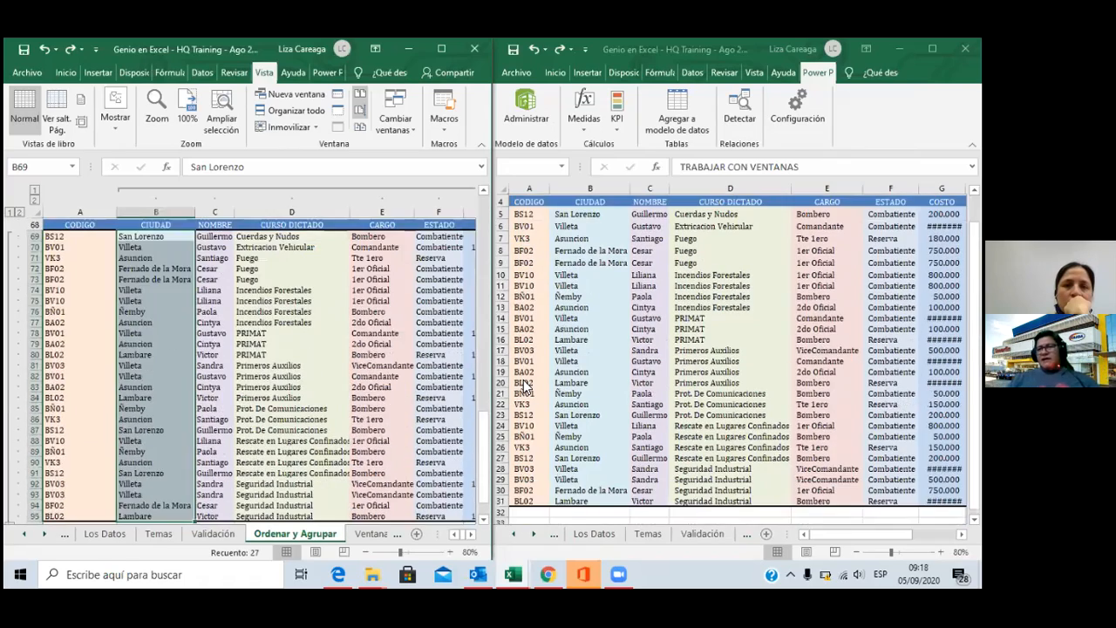
pyautogui.scroll(2, 523, 379)
pyautogui.scroll(3, 523, 380)
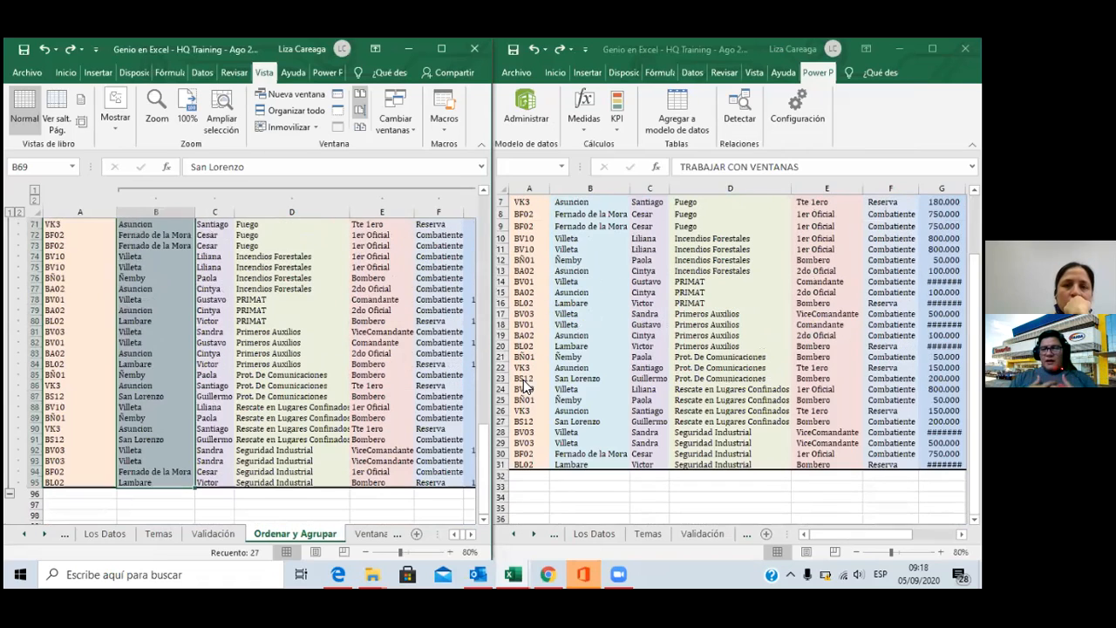
pyautogui.scroll(2, 523, 384)
pyautogui.scroll(2, 525, 386)
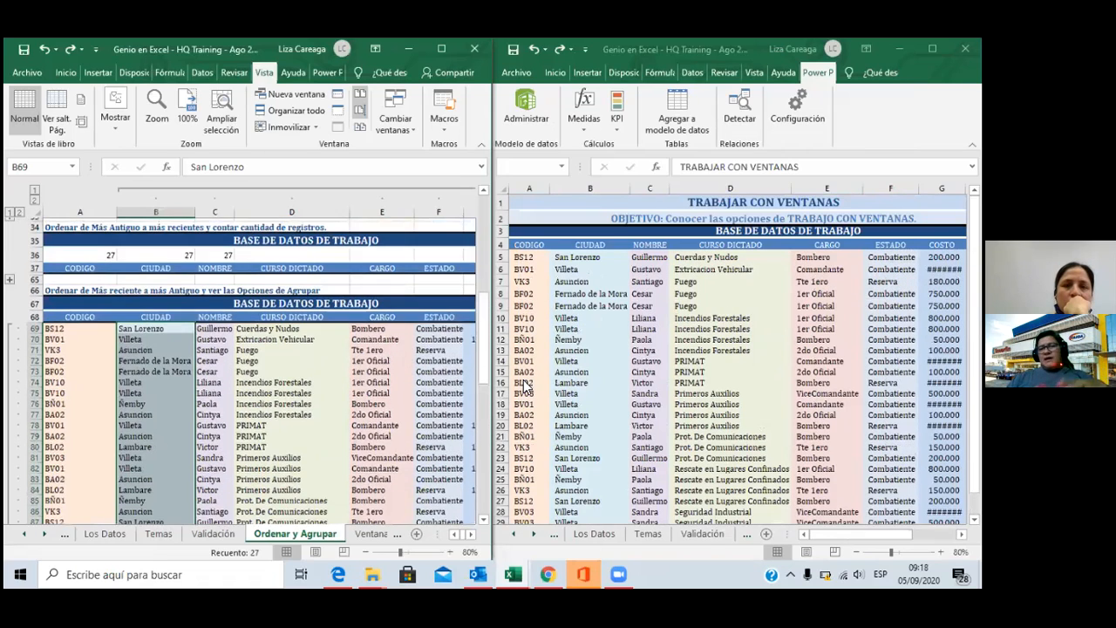
pyautogui.scroll(-1, 526, 386)
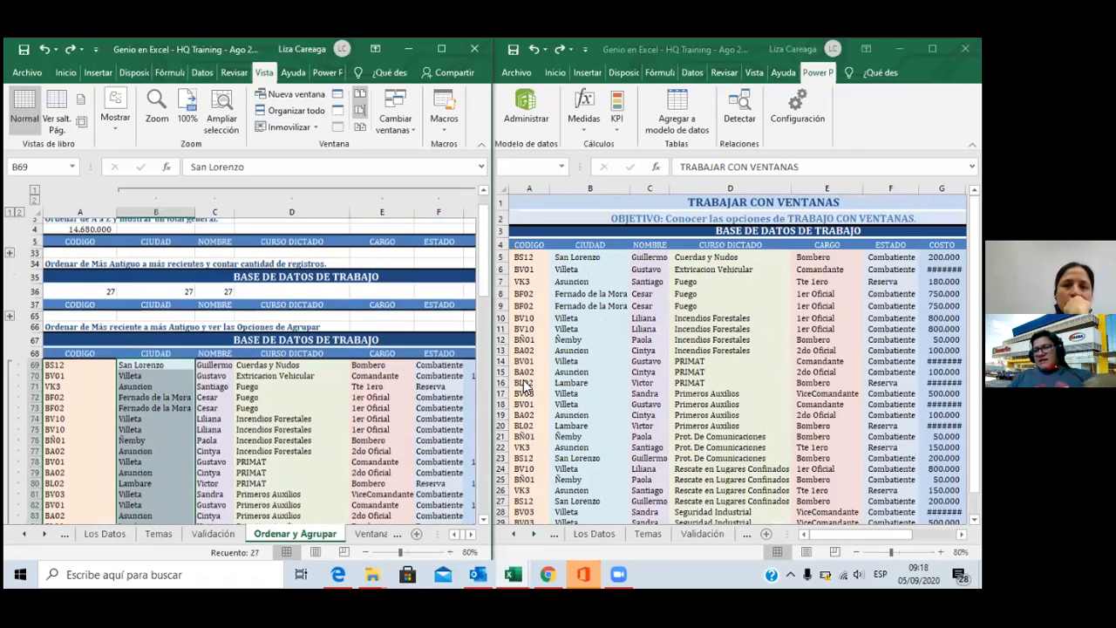
pyautogui.scroll(-8, 524, 386)
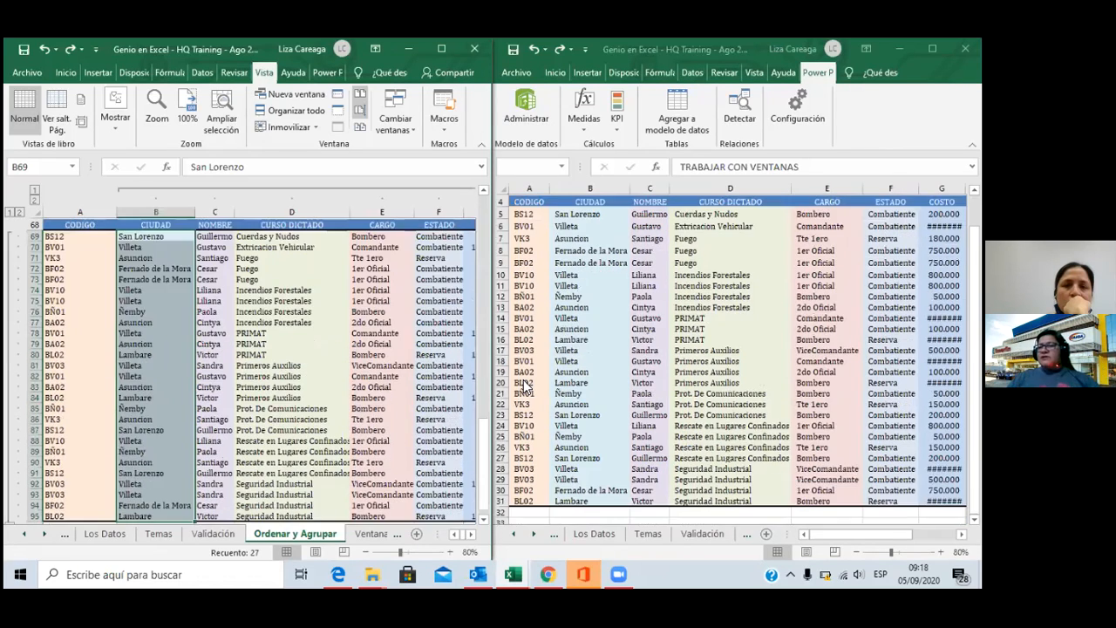
pyautogui.scroll(-20, 523, 386)
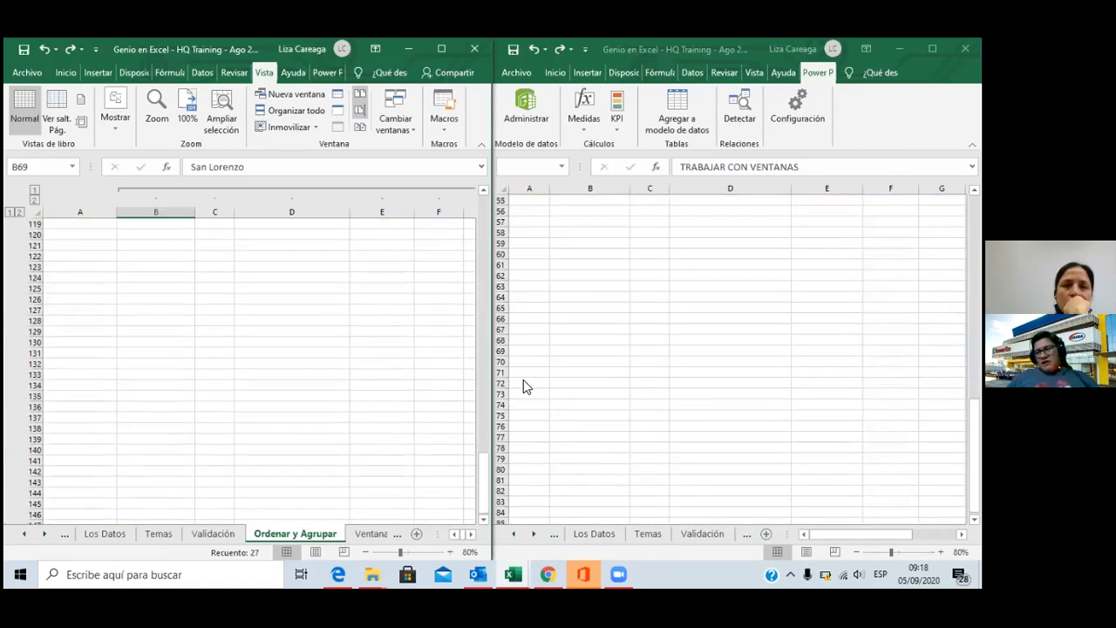
pyautogui.scroll(6, 523, 383)
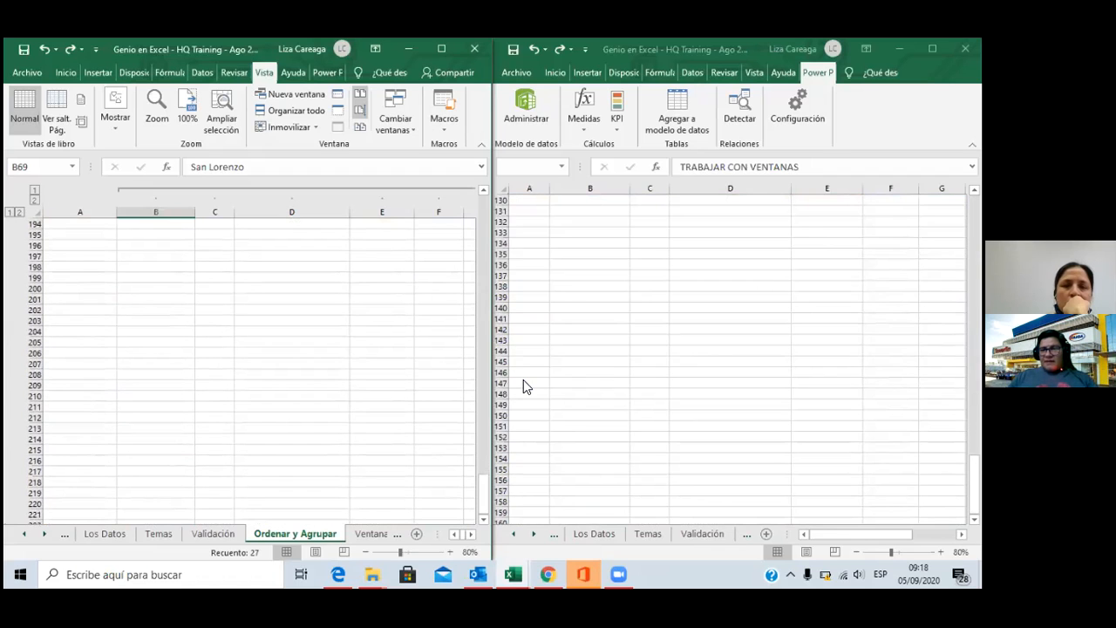
pyautogui.scroll(20, 525, 386)
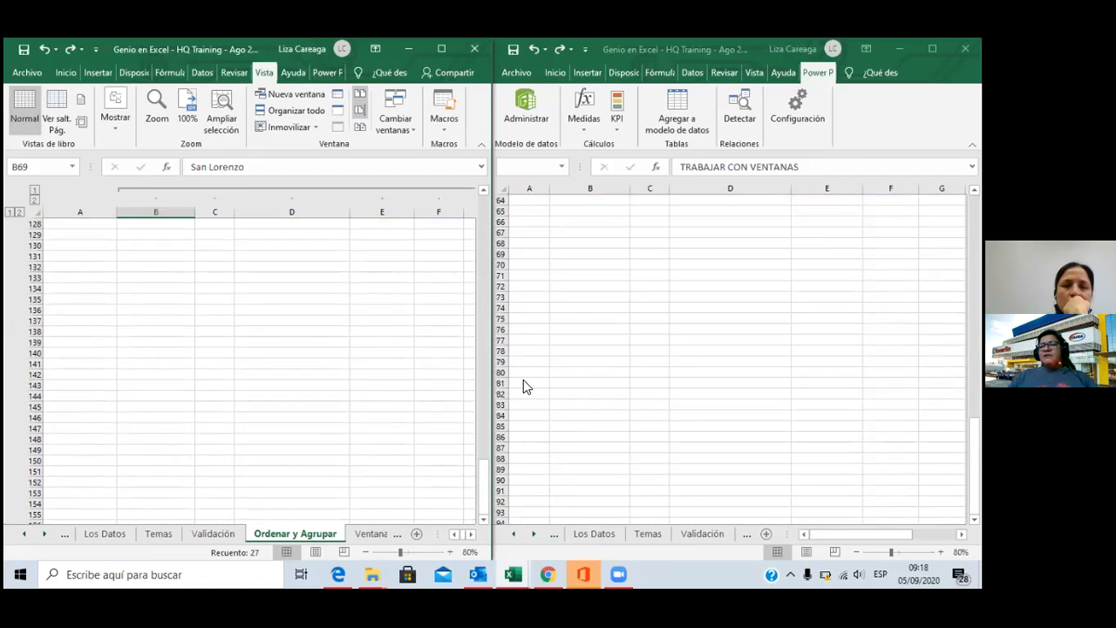
pyautogui.scroll(5, 524, 384)
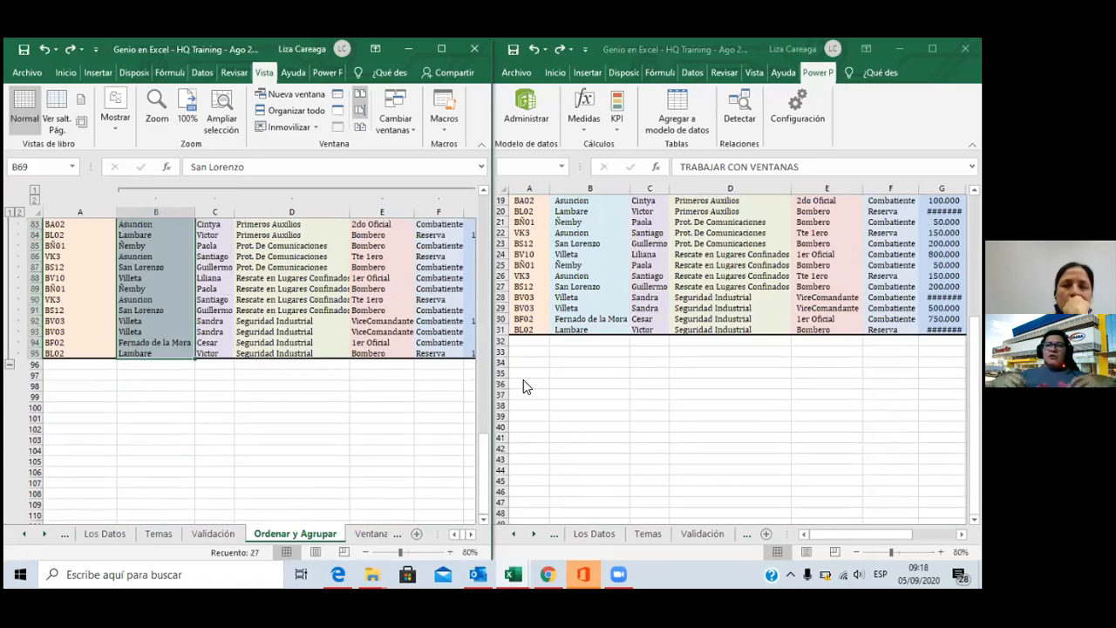
pyautogui.scroll(4, 523, 383)
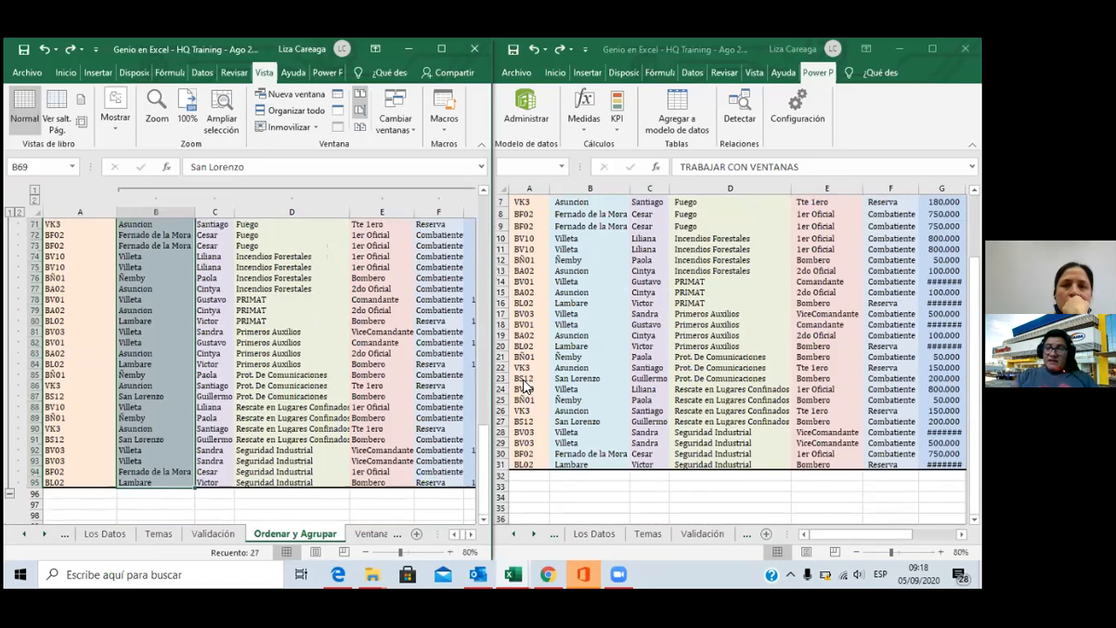
pyautogui.scroll(5, 523, 383)
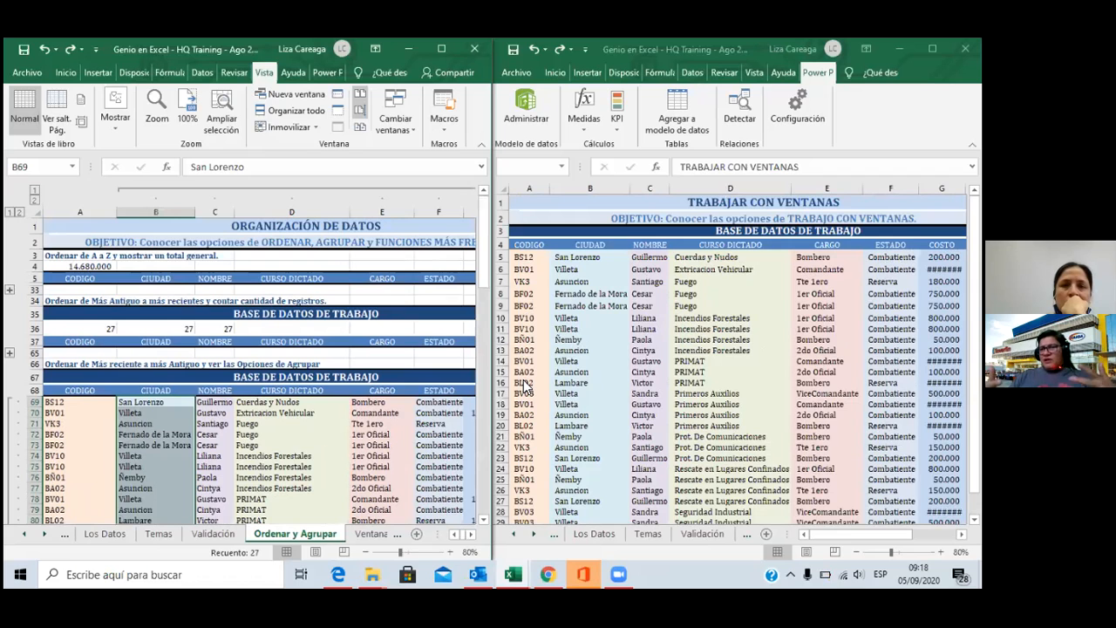
pyautogui.scroll(-4, 526, 388)
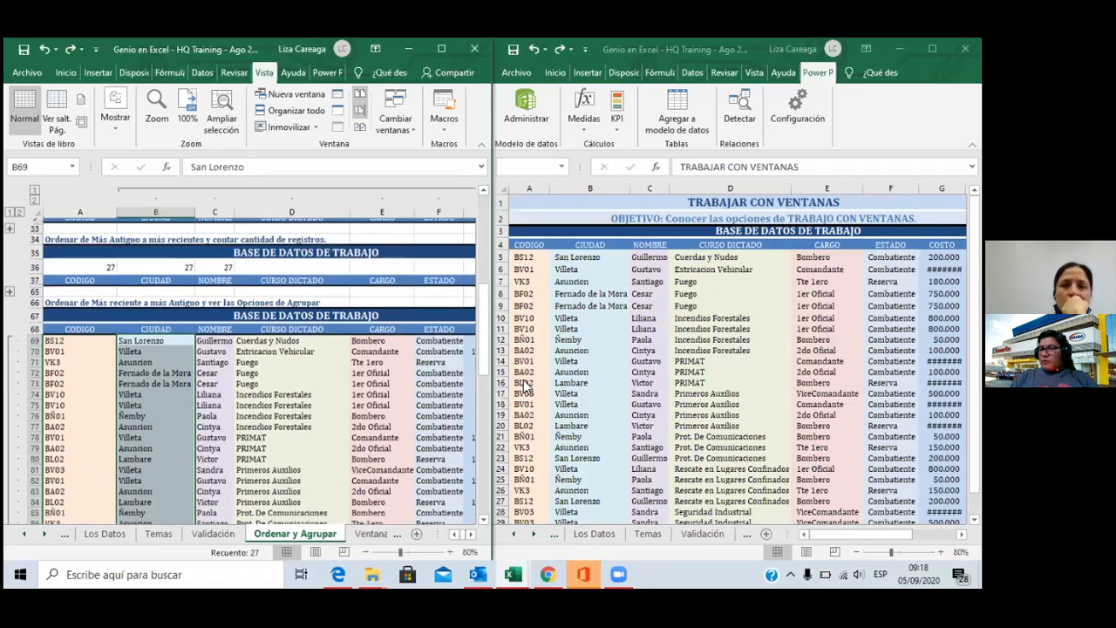
pyautogui.scroll(-9, 525, 385)
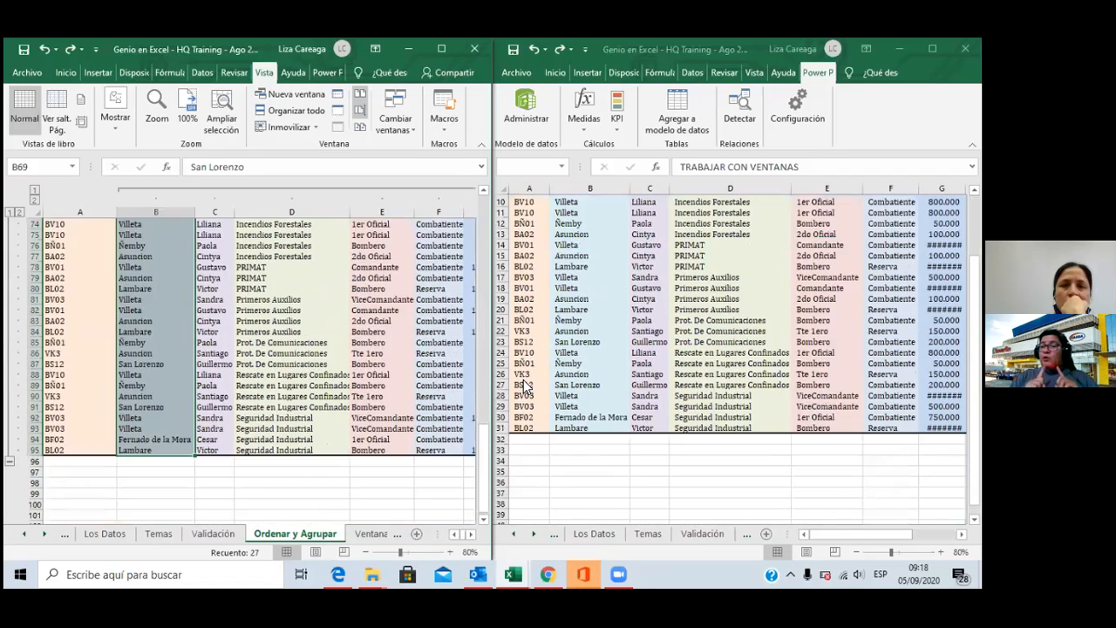
pyautogui.scroll(-3, 527, 387)
pyautogui.scroll(3, 526, 386)
pyautogui.scroll(9, 523, 379)
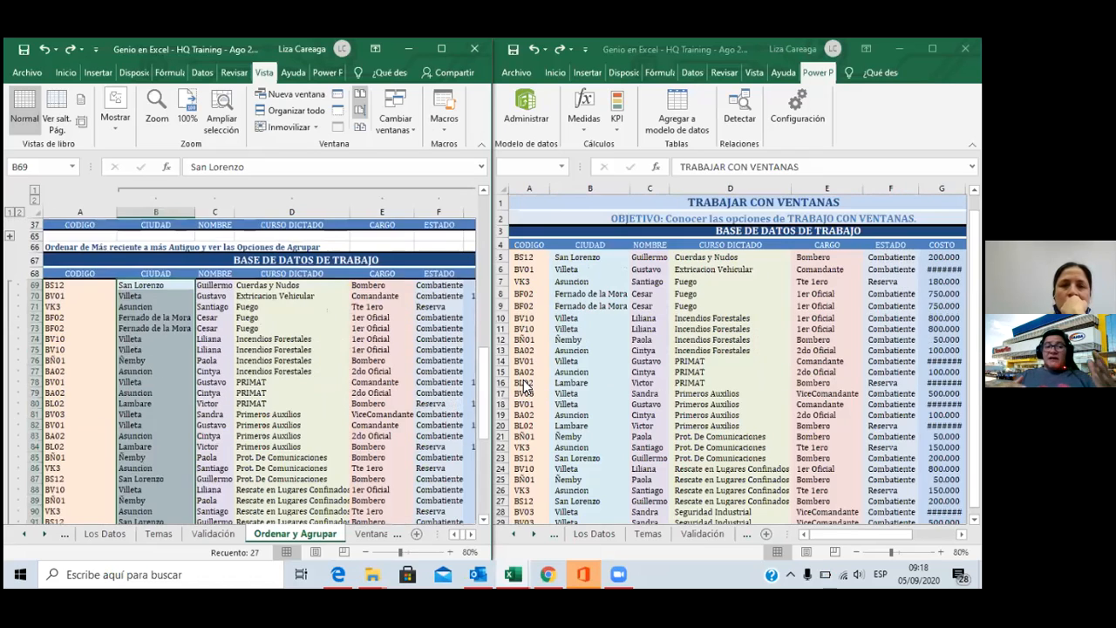
pyautogui.scroll(-4, 525, 385)
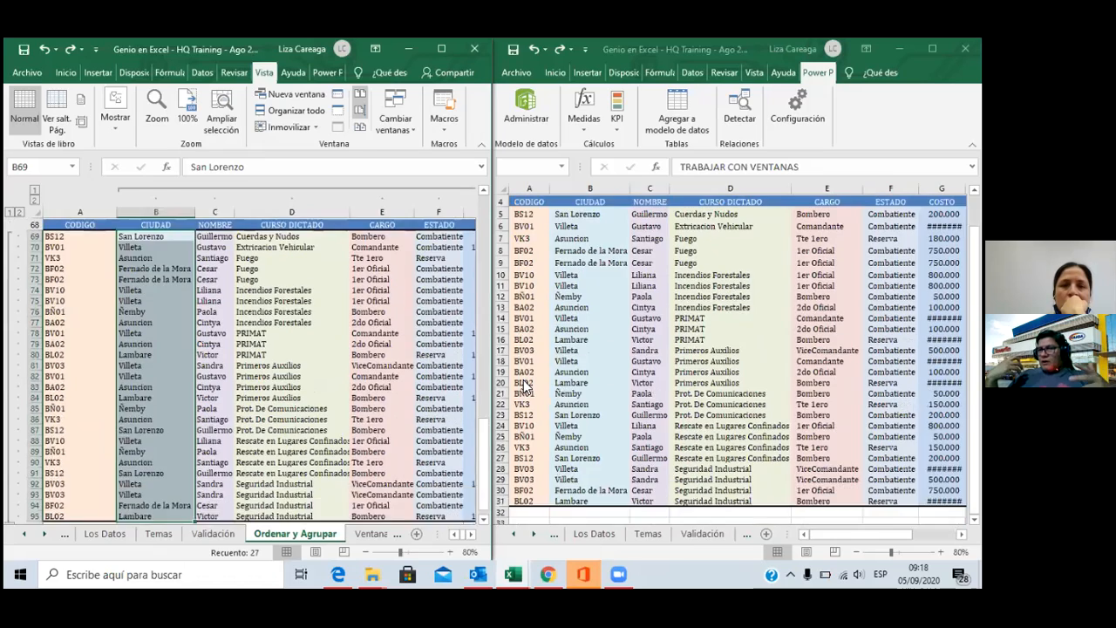
pyautogui.scroll(-9, 523, 386)
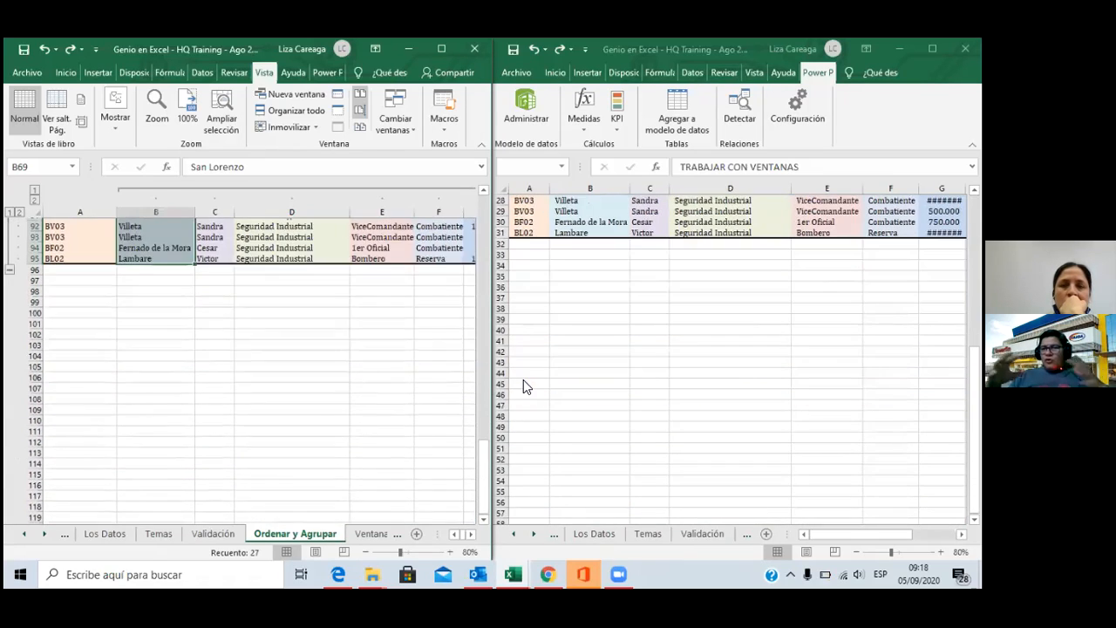
pyautogui.scroll(4, 523, 386)
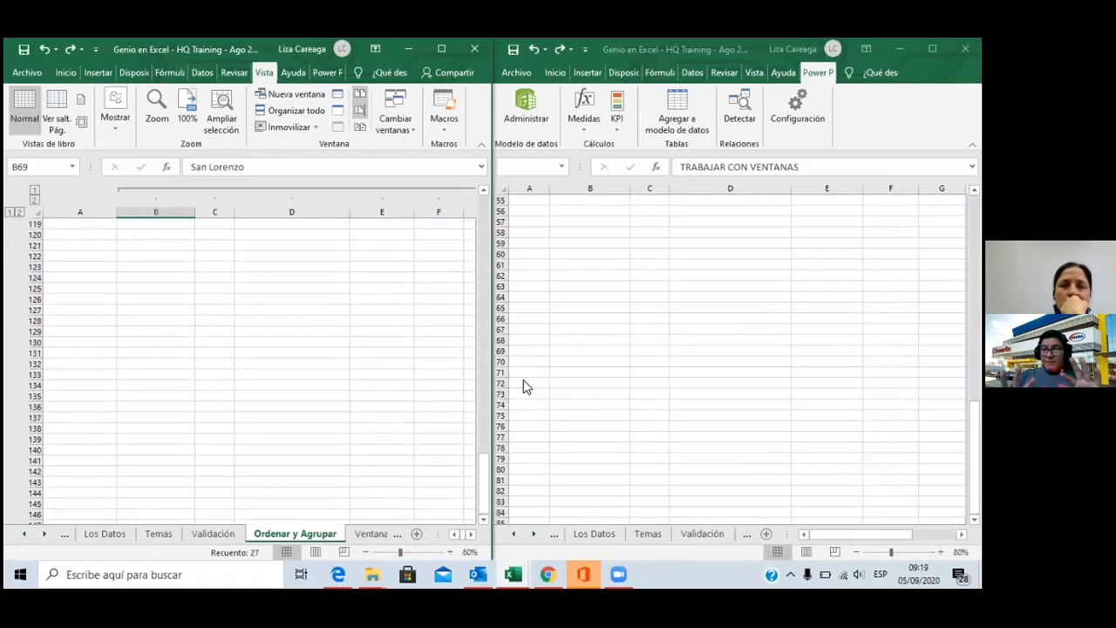
pyautogui.scroll(6, 523, 383)
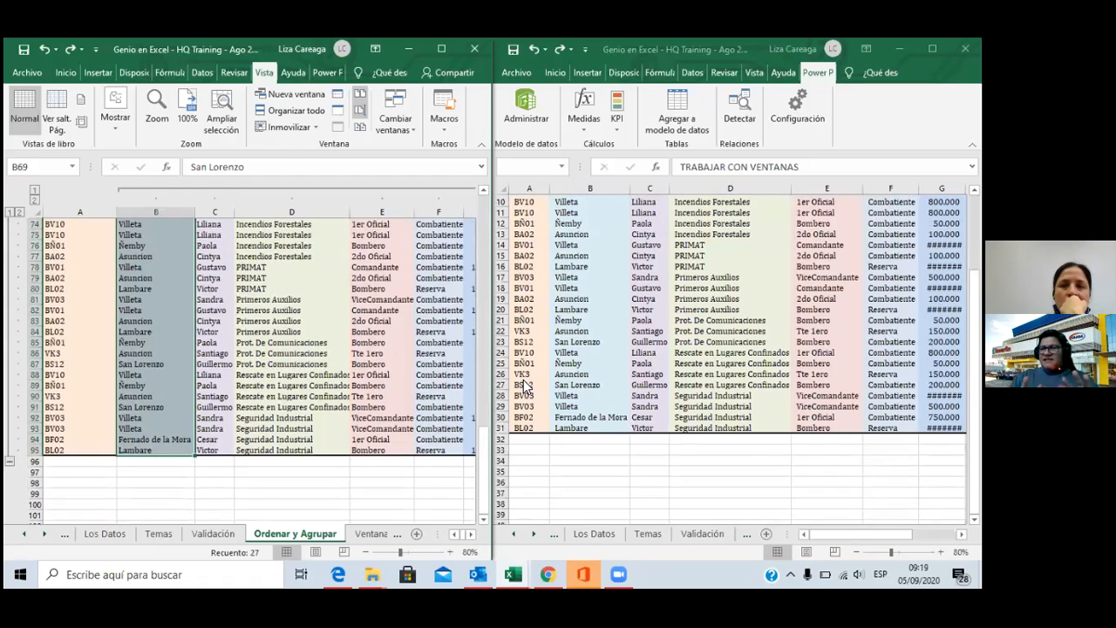
pyautogui.scroll(3, 523, 386)
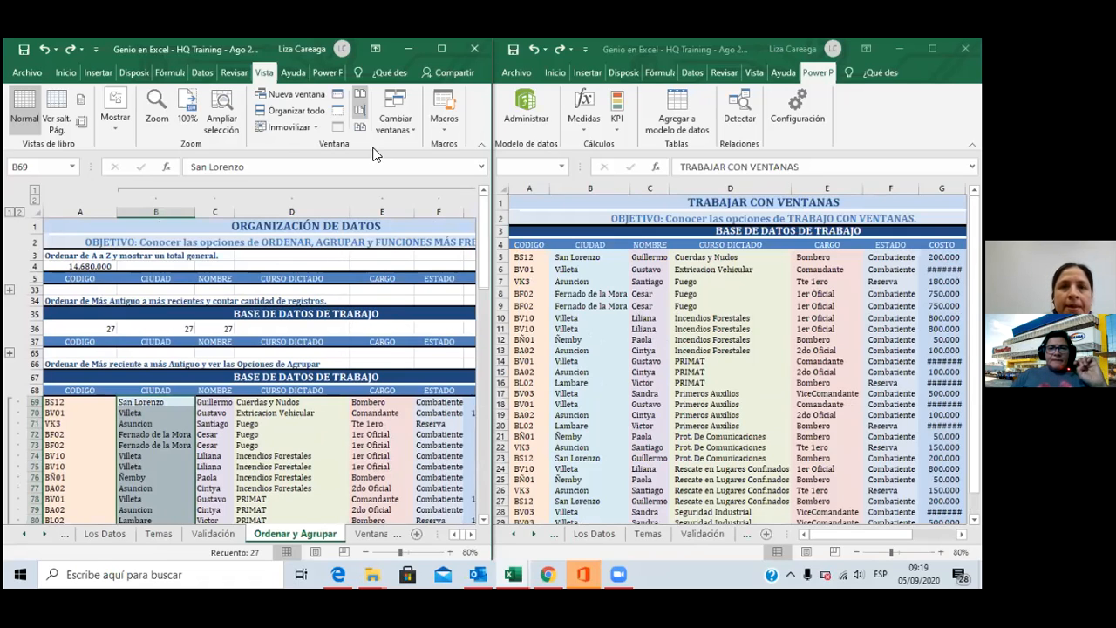
# Turn off the parallel view without choosing another comparison window, and close the Ordenar y Agrupar window
pyautogui.click(360, 102)
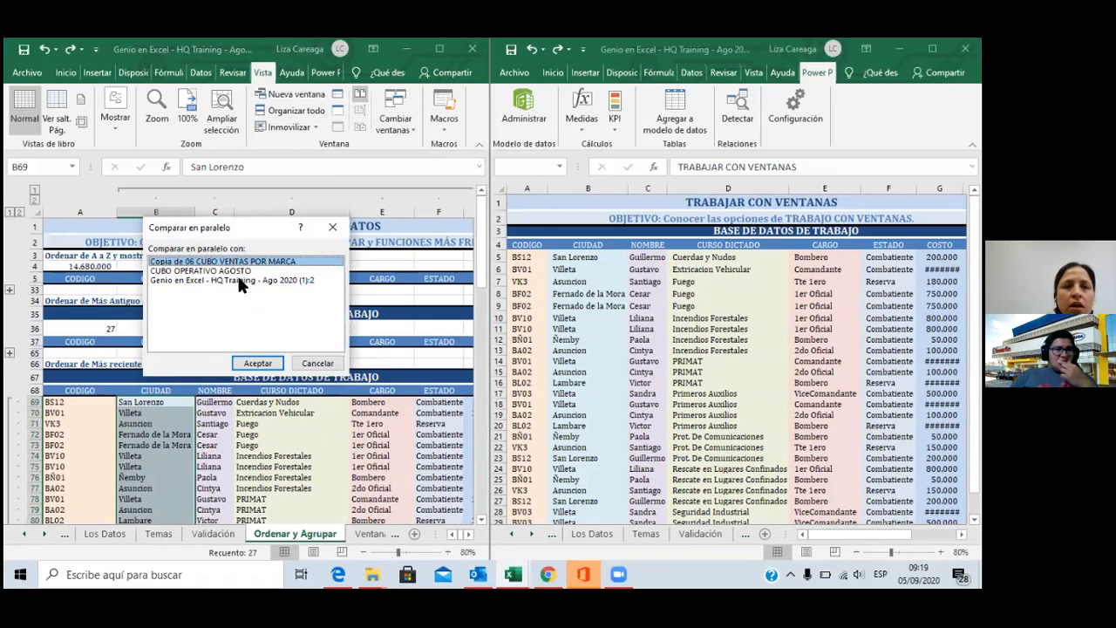
pyautogui.click(333, 227)
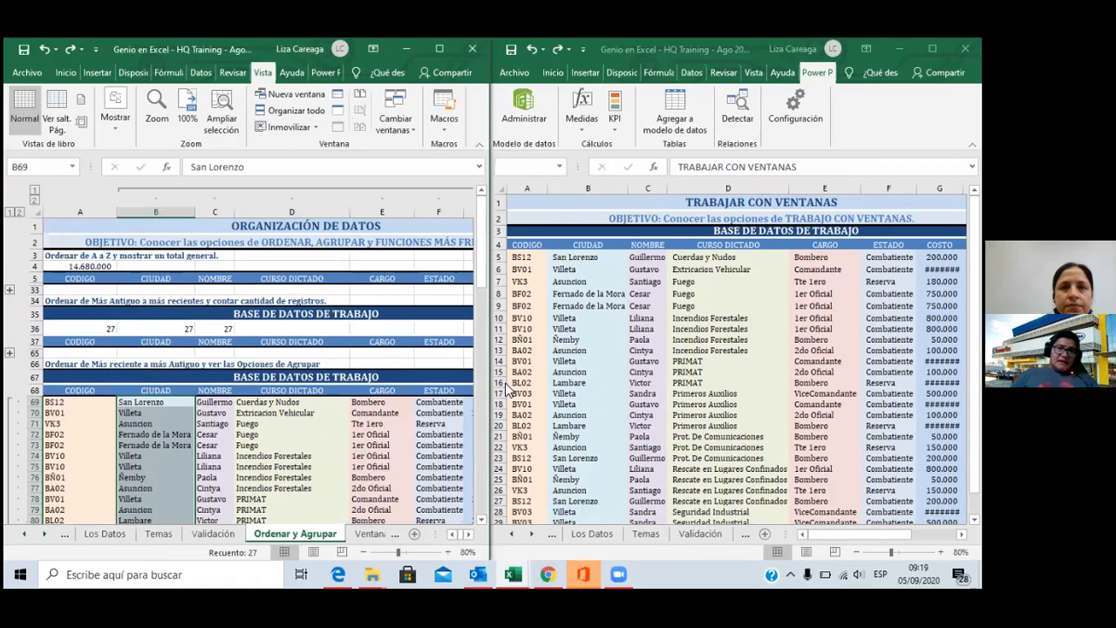
pyautogui.click(471, 49)
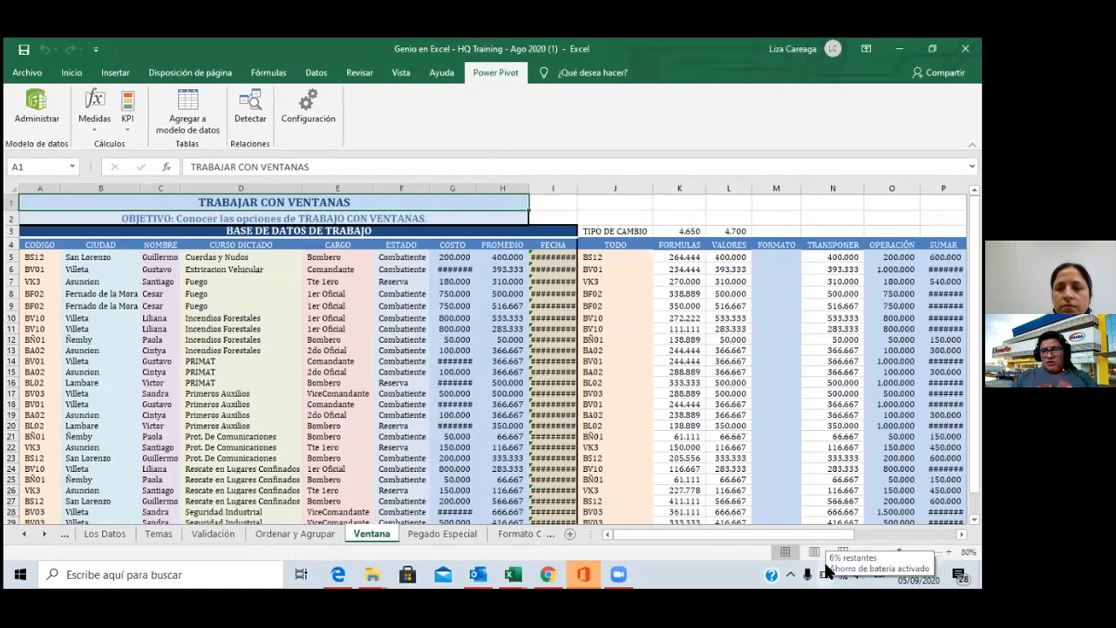
# Widen the FECHA column on the Ventana sheet enough to show the full dates
pyautogui.moveTo(544, 243); pyautogui.dragTo(550, 244)
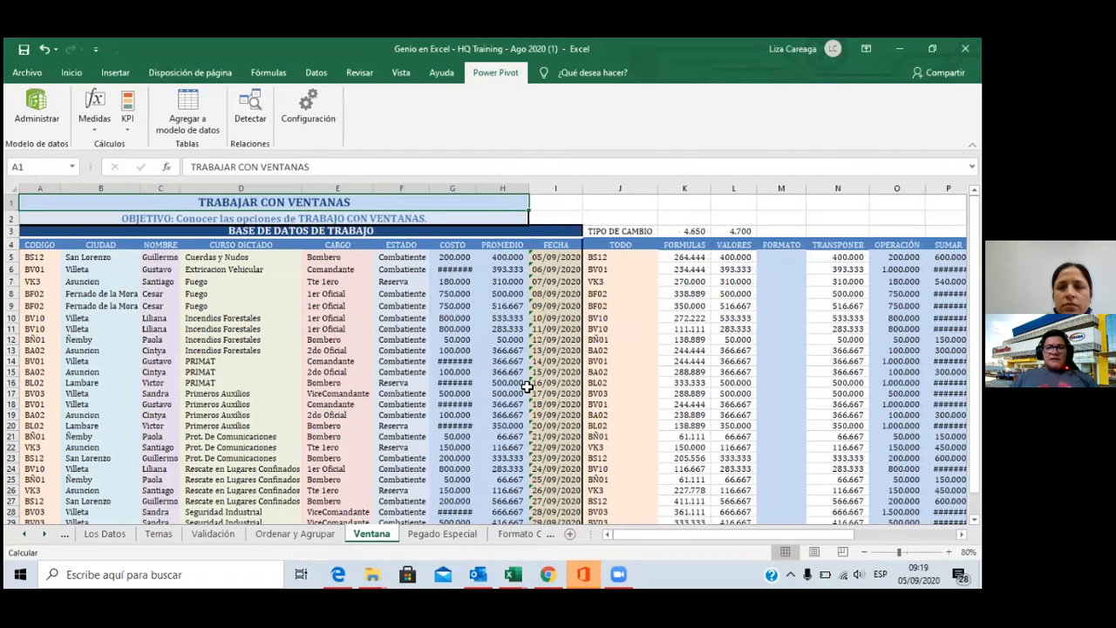